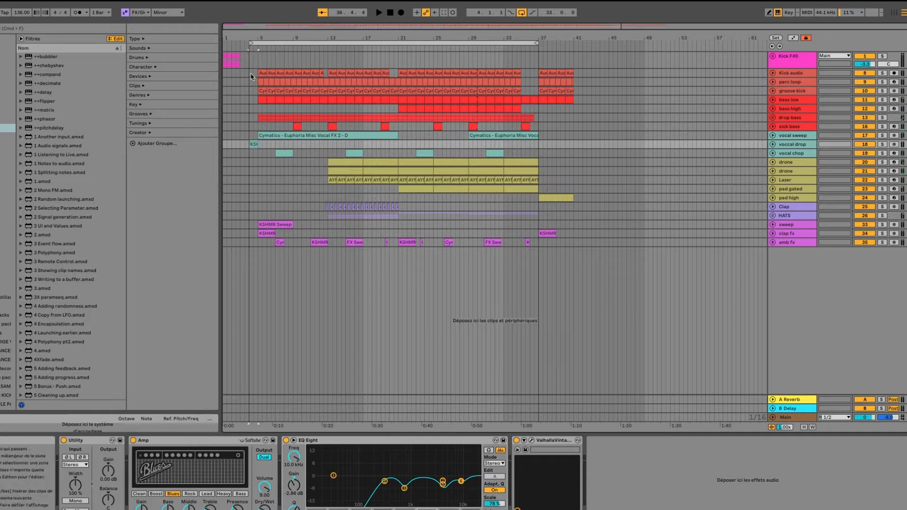
Solo the Kick audio track and play it from bar 5 to hear the finished kick.
click(251, 75)
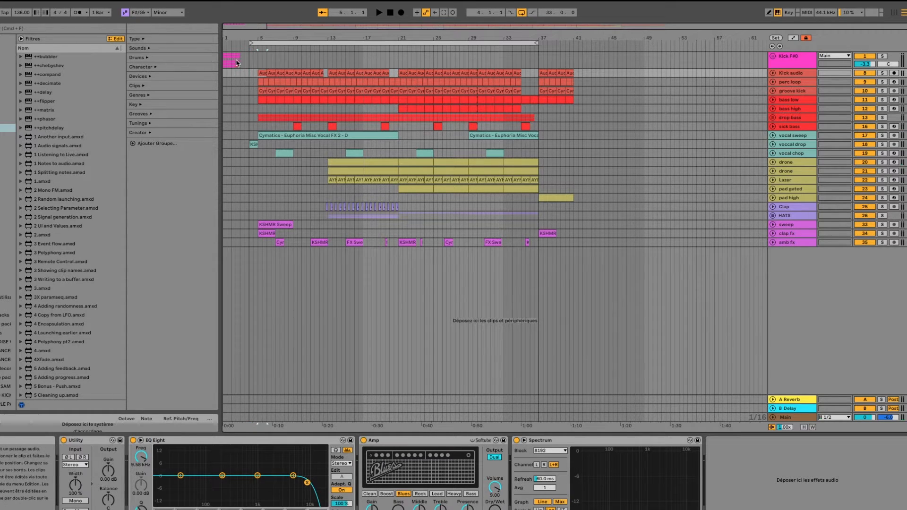
click(881, 74)
key(space)
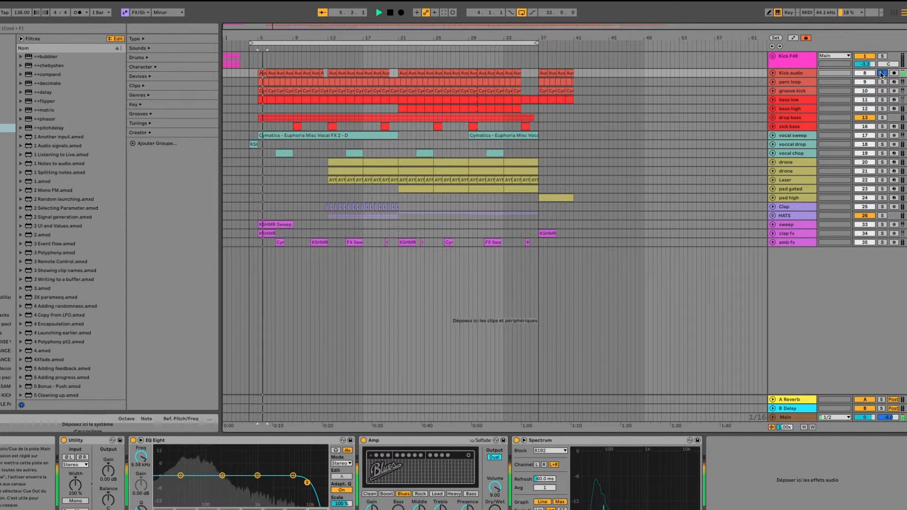
click(800, 74)
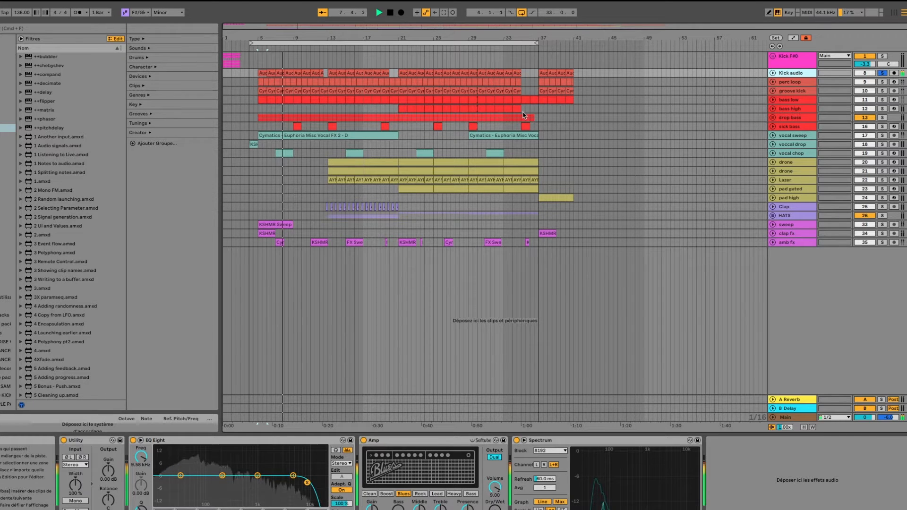
key(space)
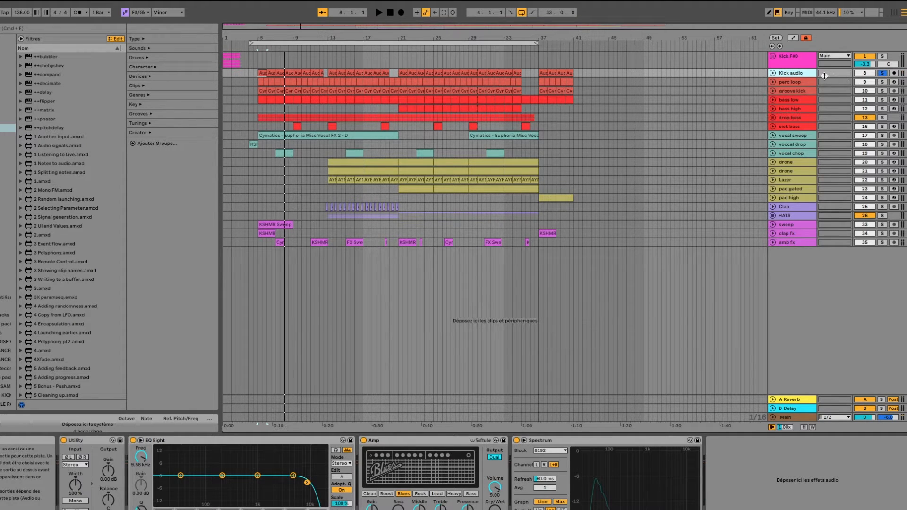
Unfold the Kick F#0 group at the start of the arrangement, solo the group and show its third layer's devices.
click(226, 77)
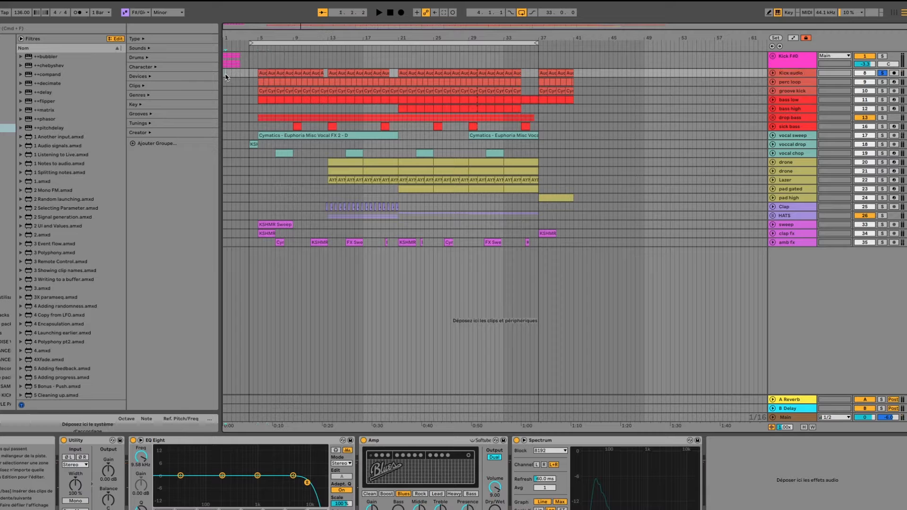
scroll(229, 71, up, 6)
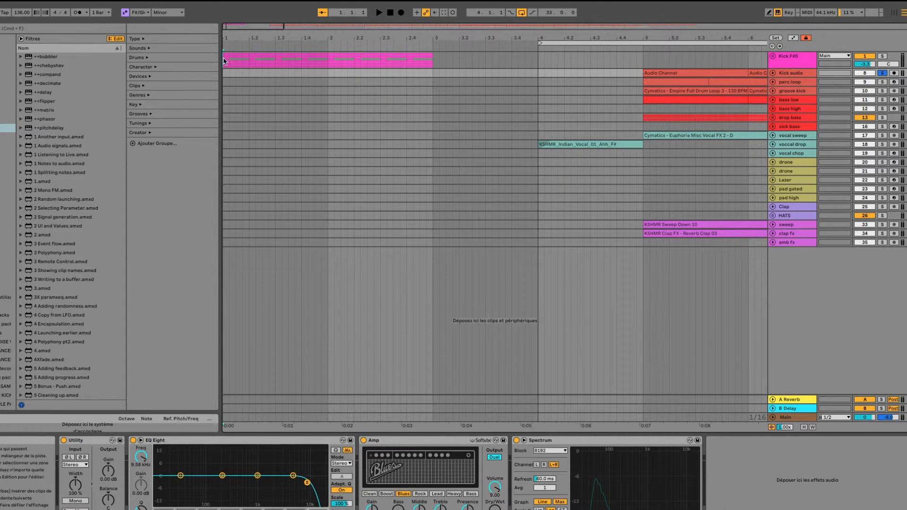
click(224, 61)
click(773, 57)
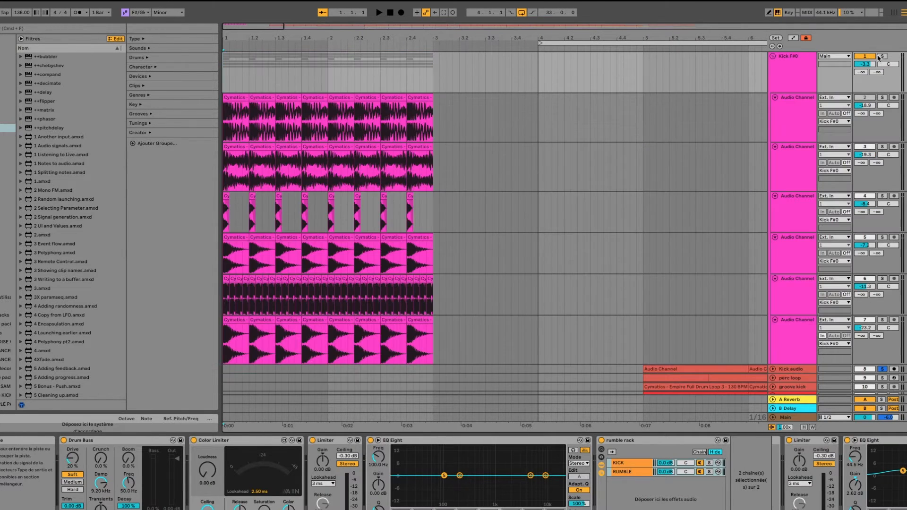
click(796, 157)
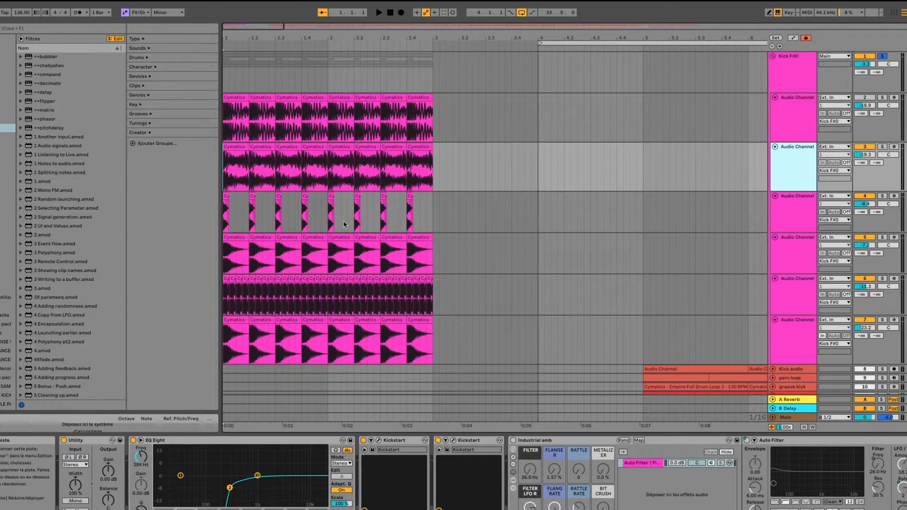
scroll(267, 148, down, 3)
scroll(267, 149, up, 3)
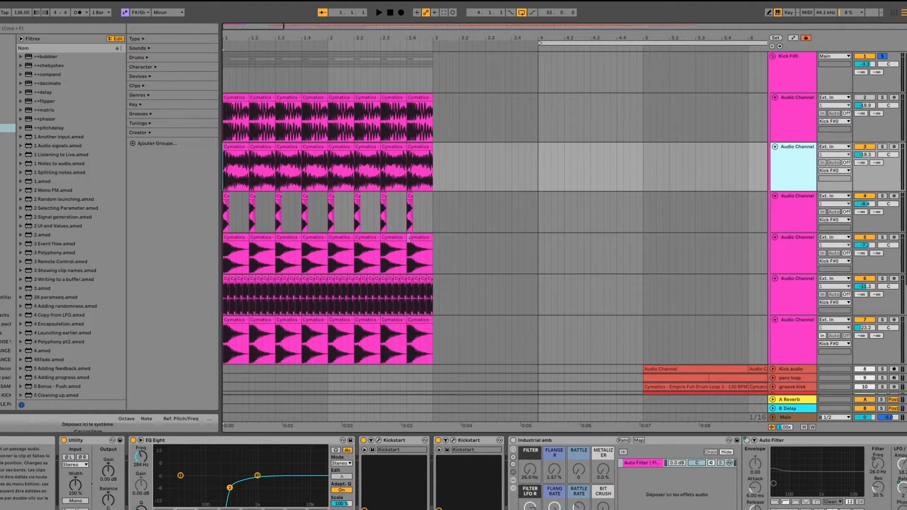
Play the soloed Kick F#0 group, switching its first layer (track 2) off and on to compare.
click(236, 106)
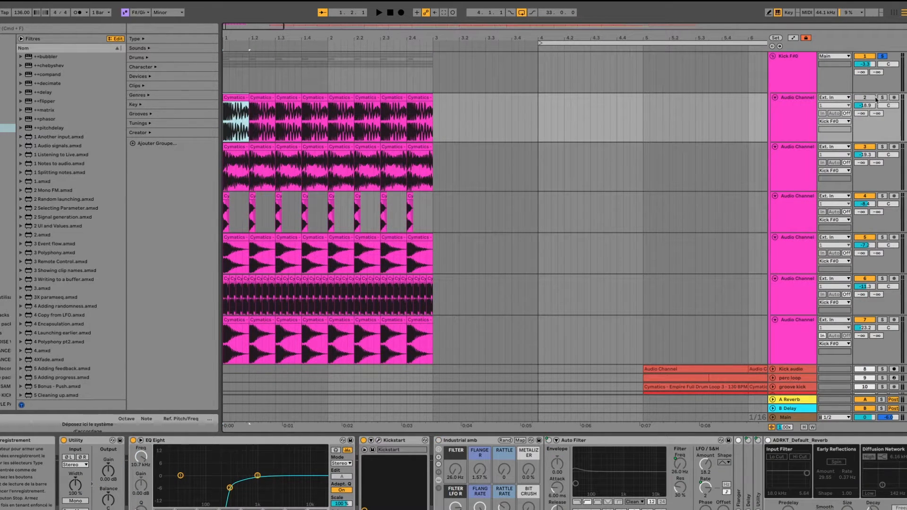
click(800, 74)
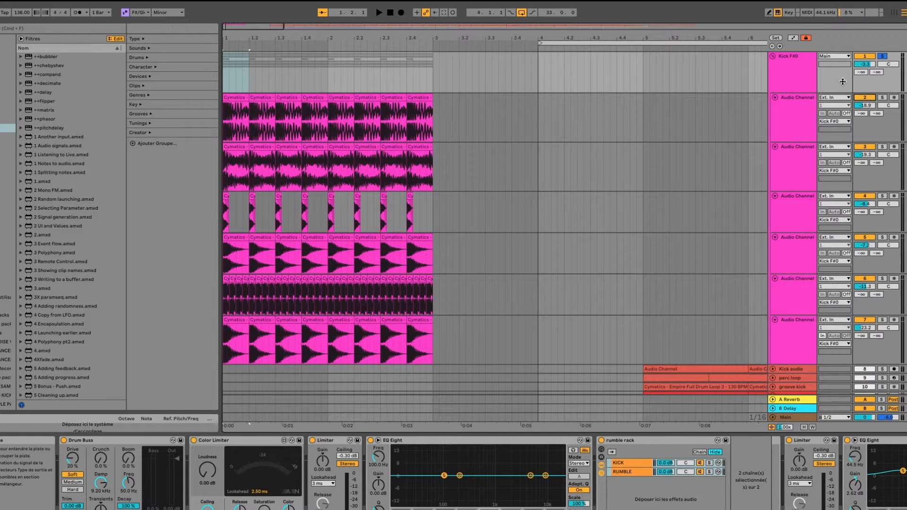
key(space)
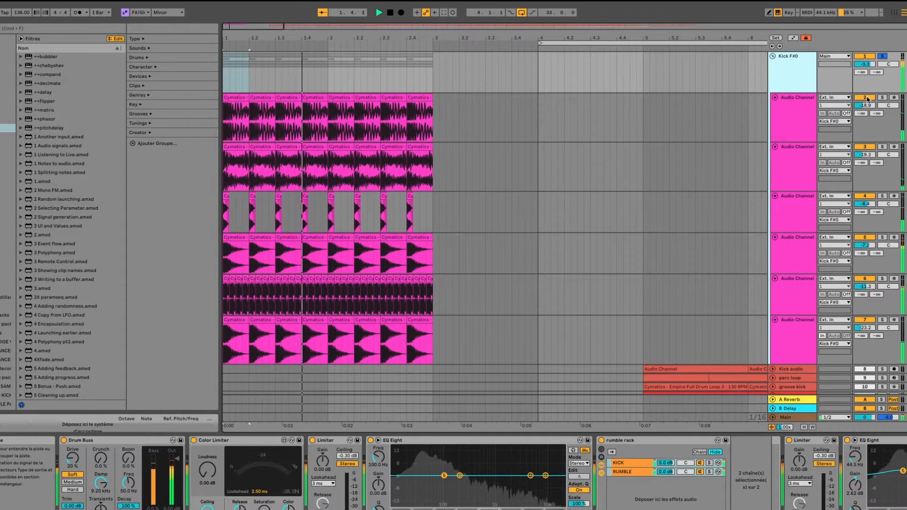
click(867, 99)
click(868, 99)
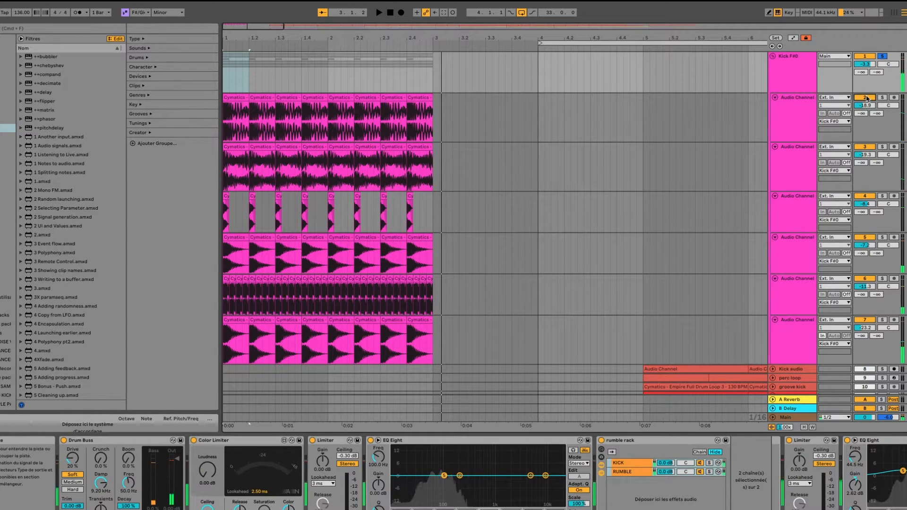
Solo and play the Kick F#0 group's track 7 from the start, and delete its Industrial amb rack.
click(787, 348)
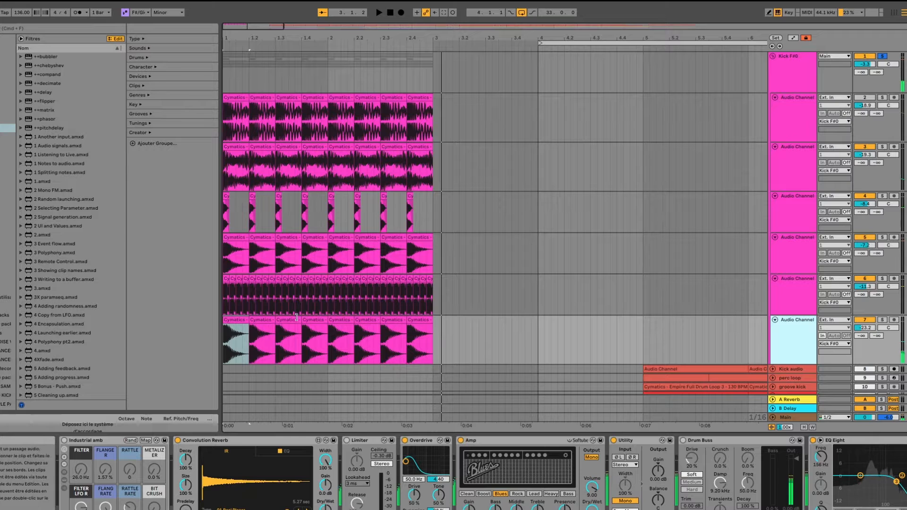
click(237, 320)
click(881, 320)
key(space)
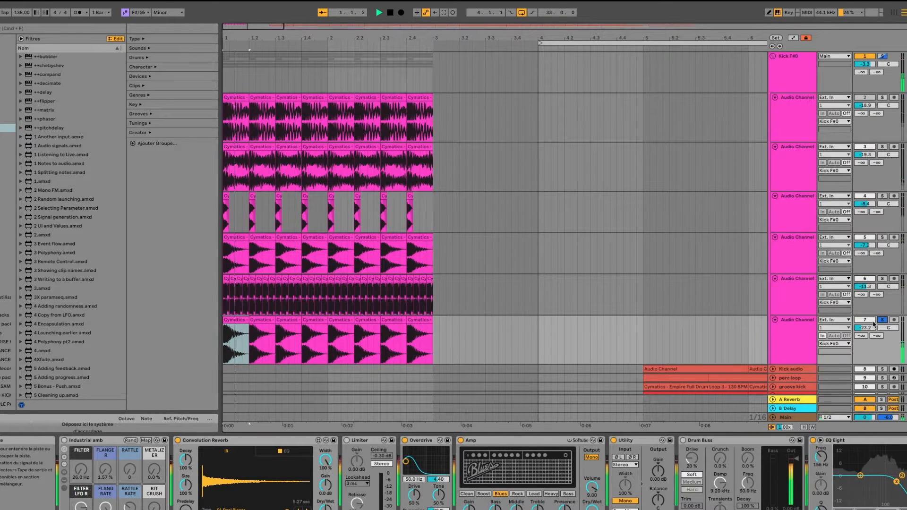
click(800, 336)
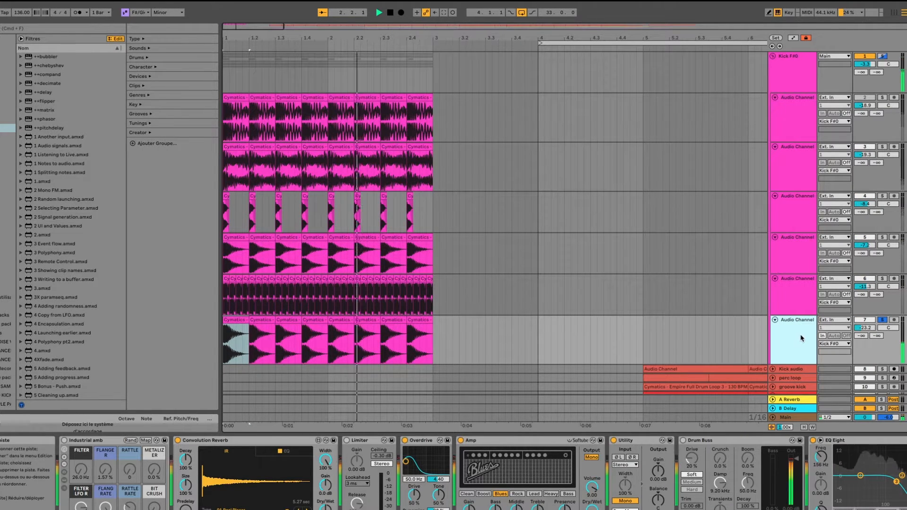
click(113, 443)
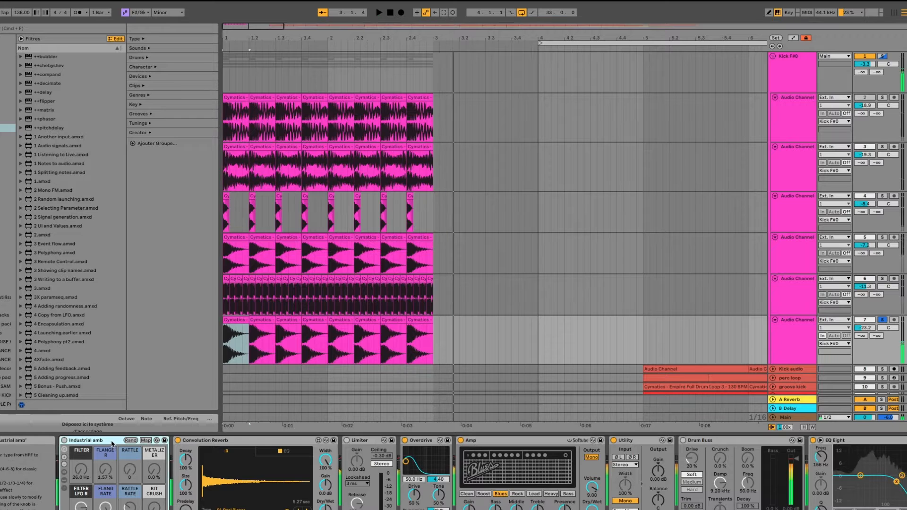
key(Delete)
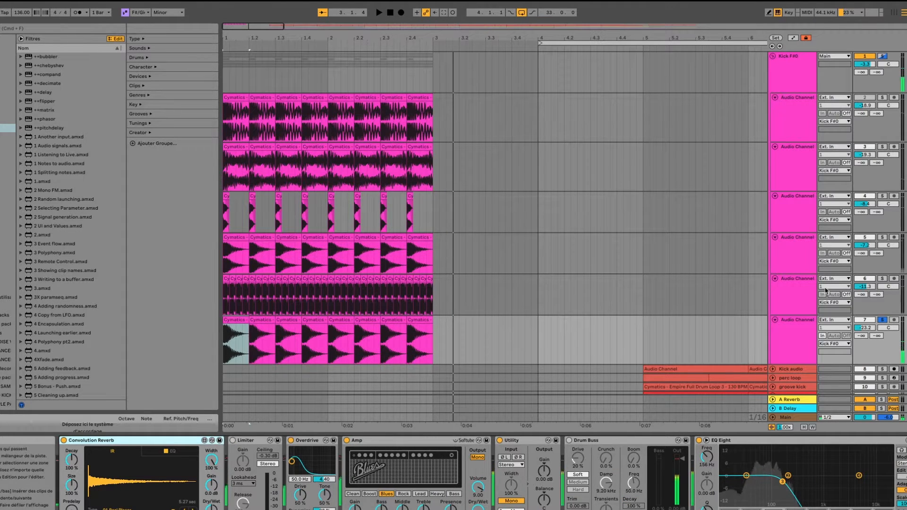
Solo and play track 6 of the Kick F#0 group, and delete its Industrial amb rack.
key(space)
click(883, 279)
click(800, 297)
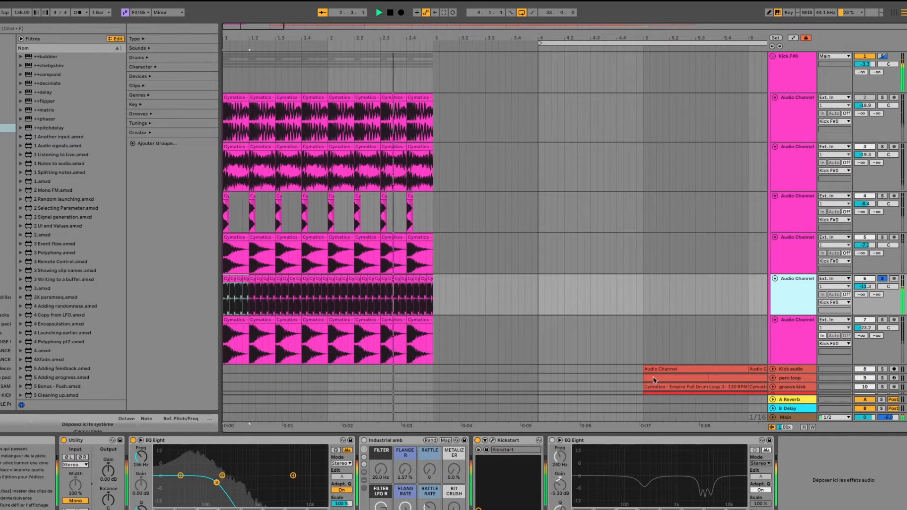
click(411, 435)
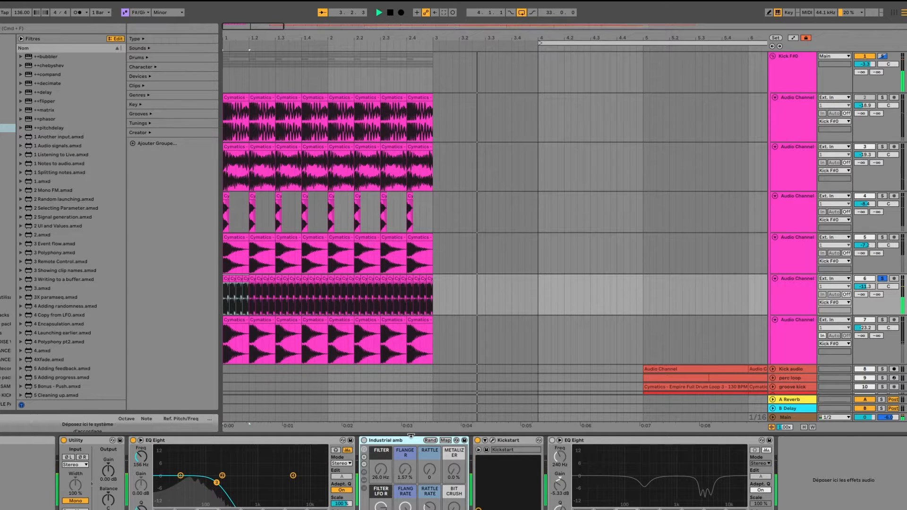
key(Delete)
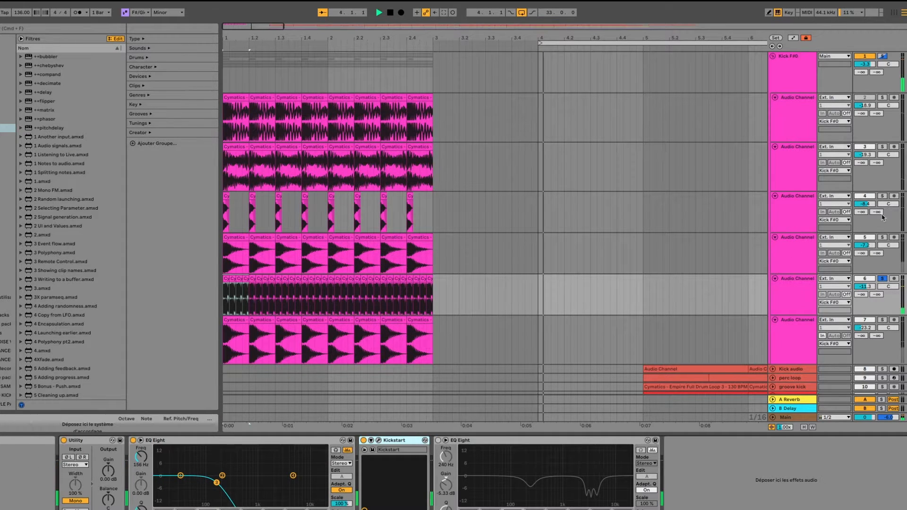
Audition tracks 5, 4, 3 and 2 of the Kick F#0 group one at a time in solo, and clear the solo.
click(883, 238)
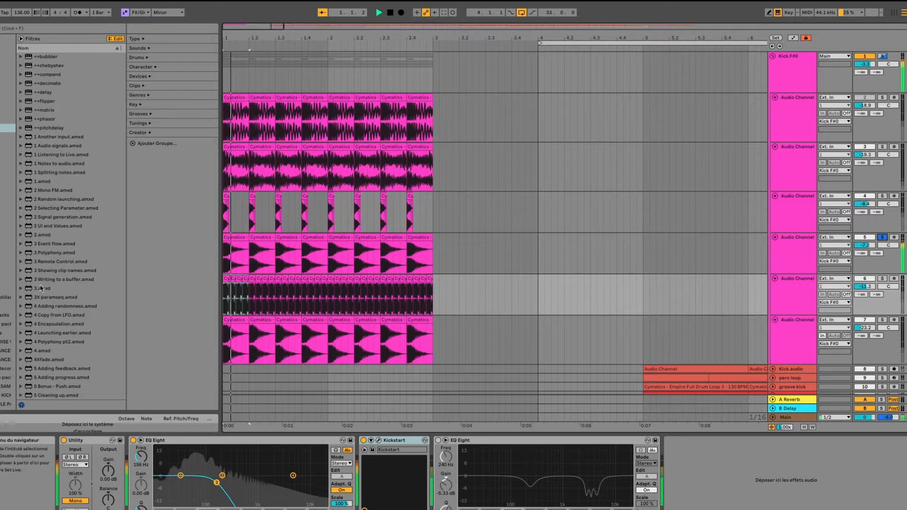
click(727, 256)
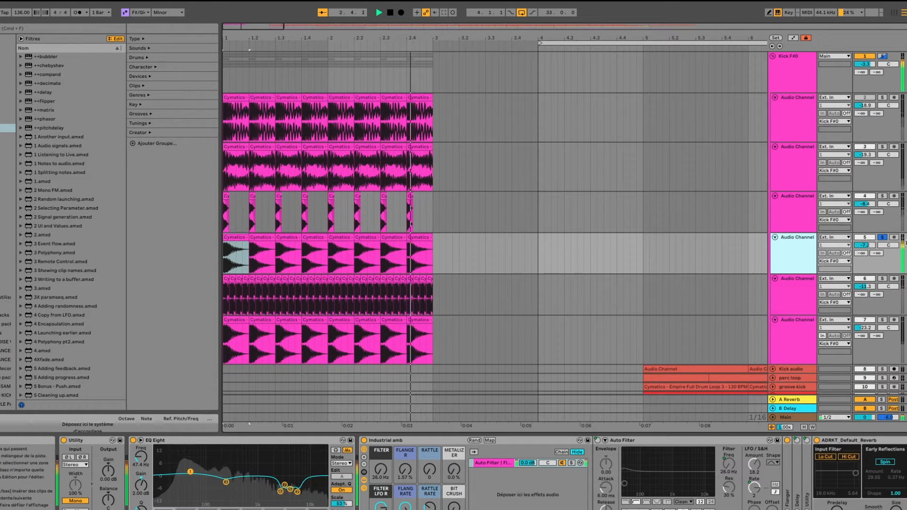
click(882, 195)
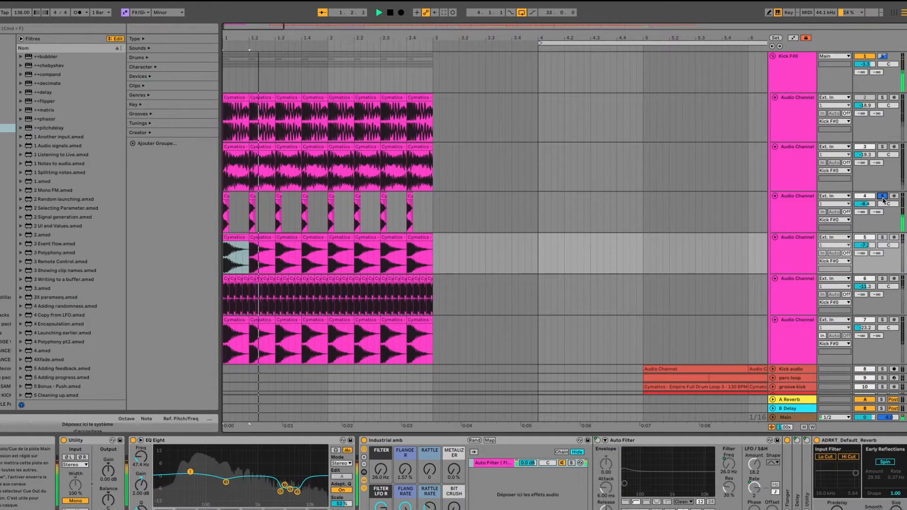
click(789, 230)
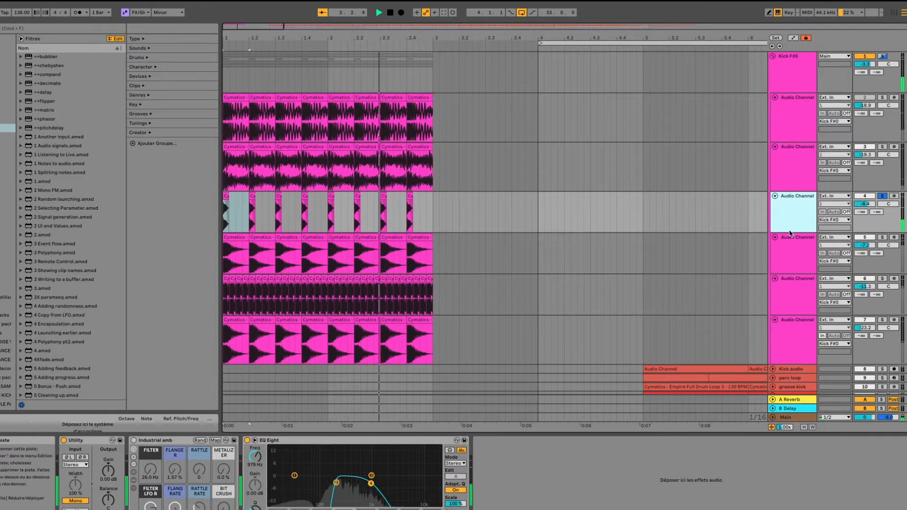
click(882, 147)
click(781, 172)
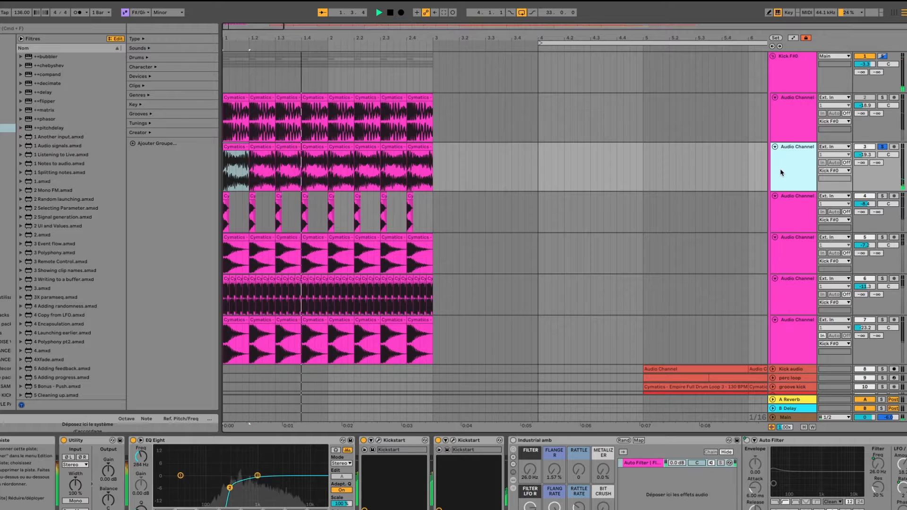
click(883, 97)
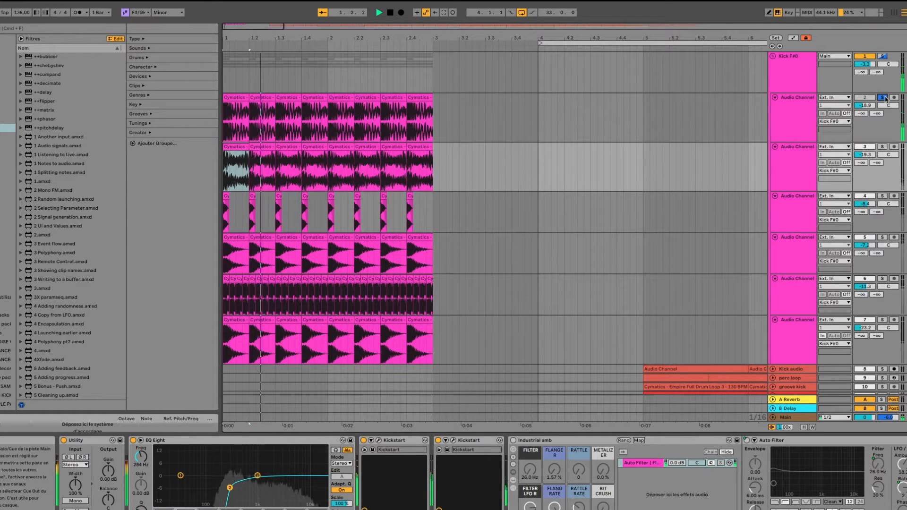
click(882, 97)
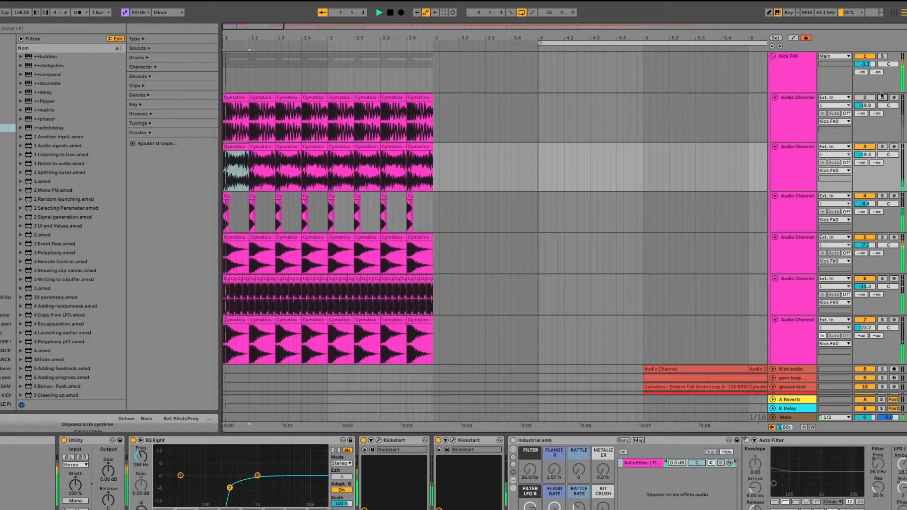
Group all effects on the Kick F#0 group track into one rack, bypass the rack and play the kick without it.
click(801, 80)
click(142, 444)
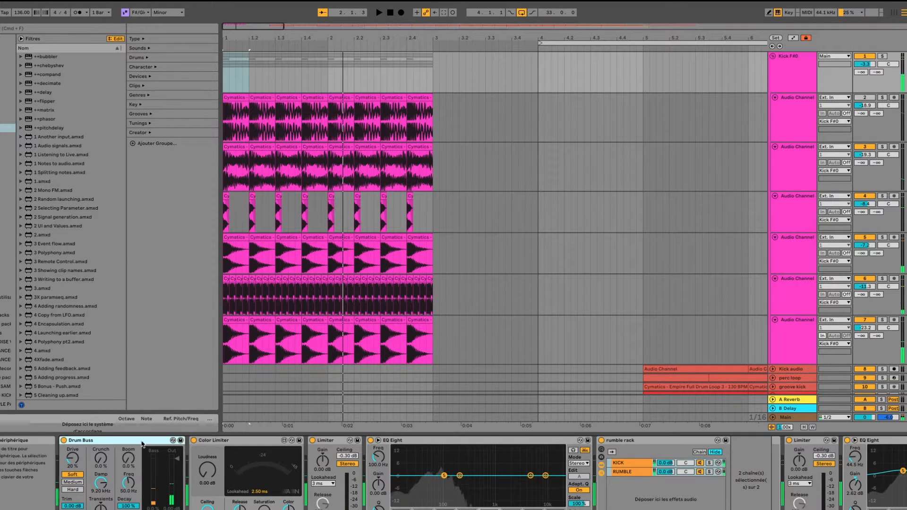
key(super+a)
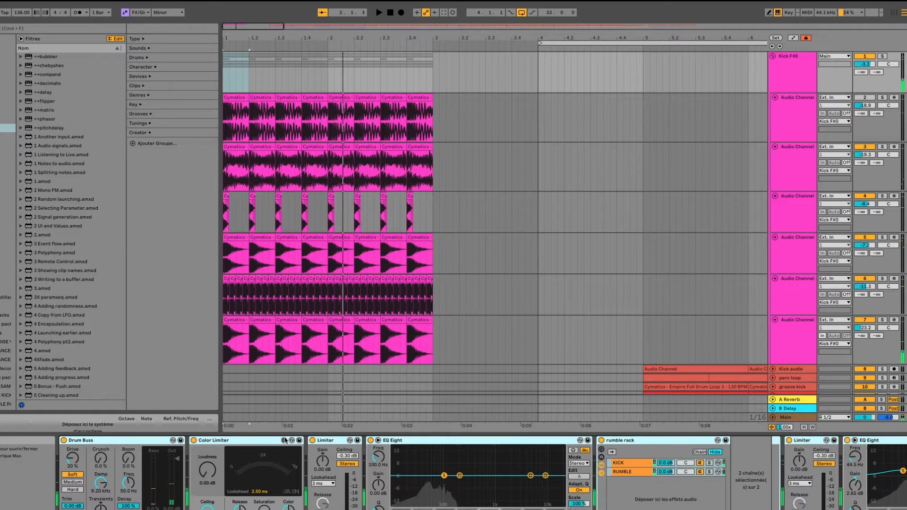
click(69, 442)
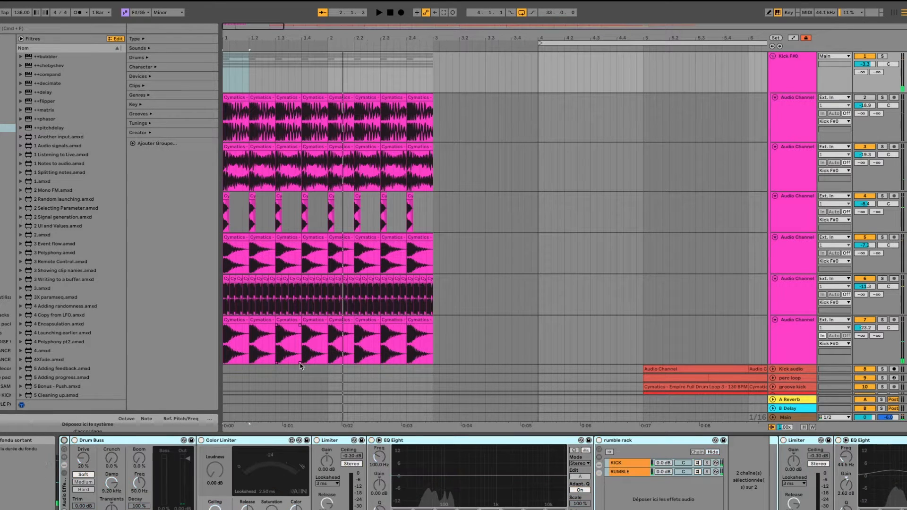
key(space)
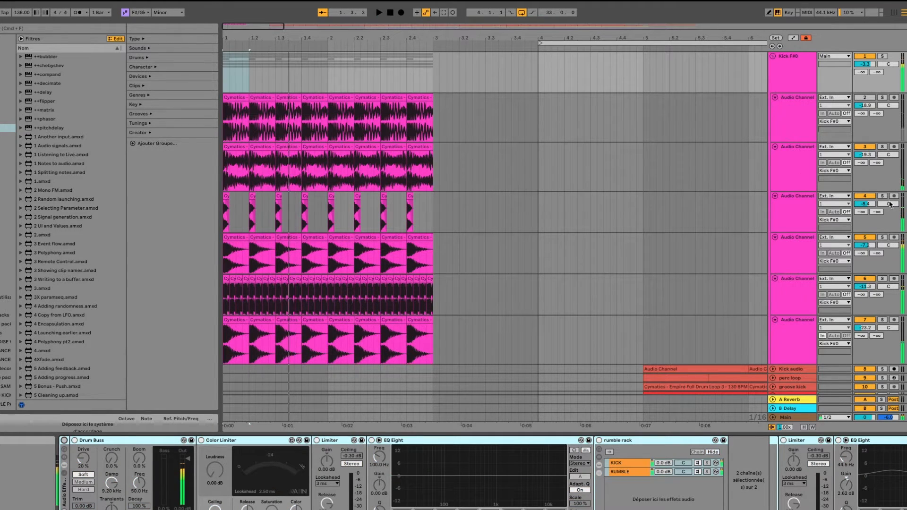
Solo tracks 7 and 5 of the Kick F#0 group in turn, and hide the chain list of track 5's Industrial amb rack.
click(882, 320)
click(803, 338)
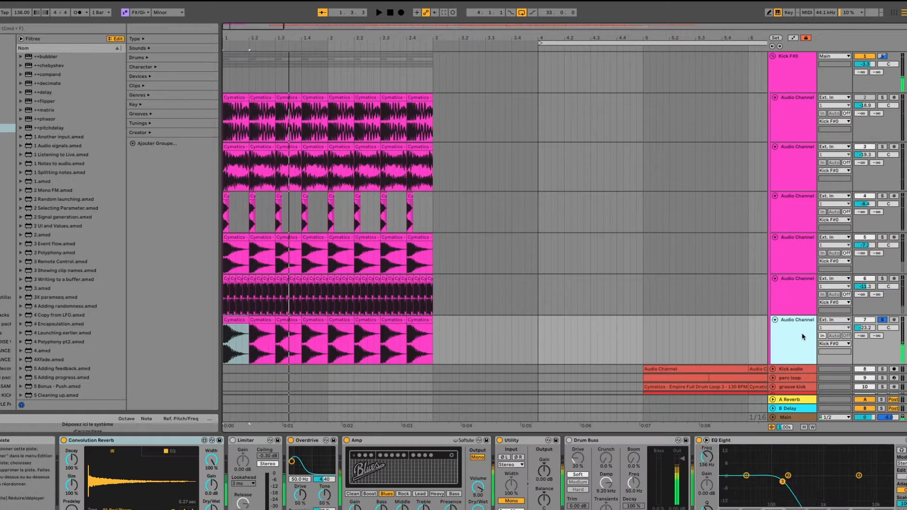
click(794, 245)
click(882, 238)
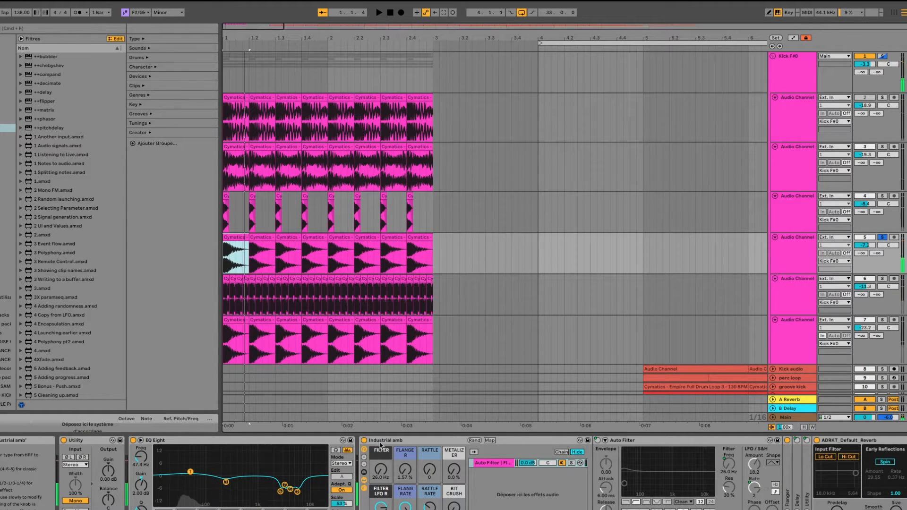
click(362, 486)
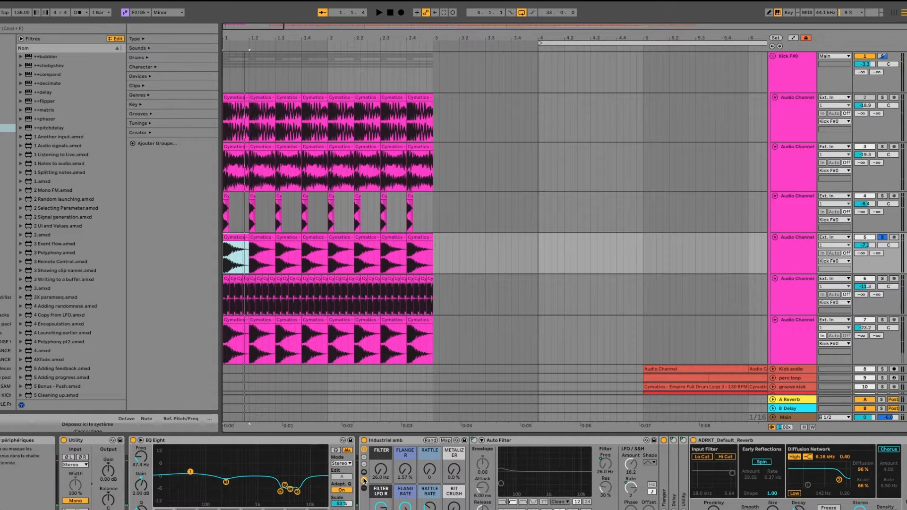
Bypass the Industrial amb rack, the first EQ Eight and the Utility on track 5, and play the dry kick.
click(363, 480)
click(364, 440)
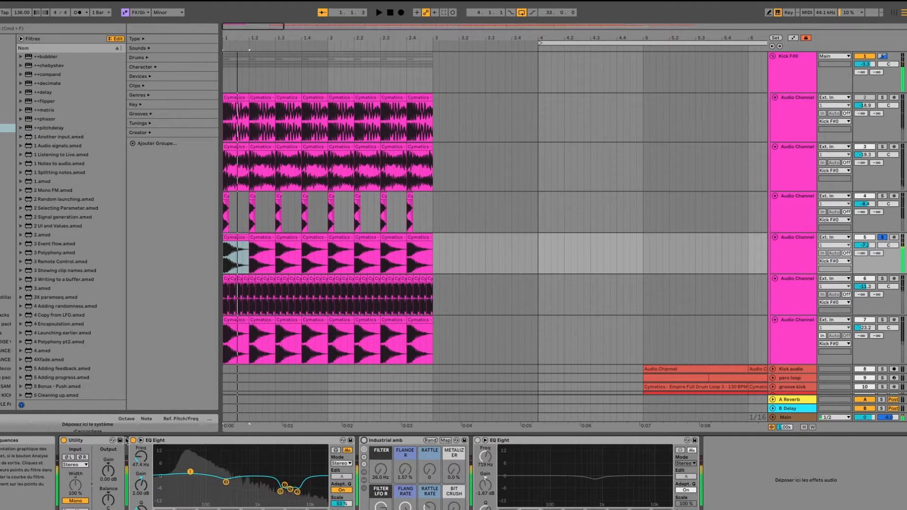
click(133, 440)
click(63, 440)
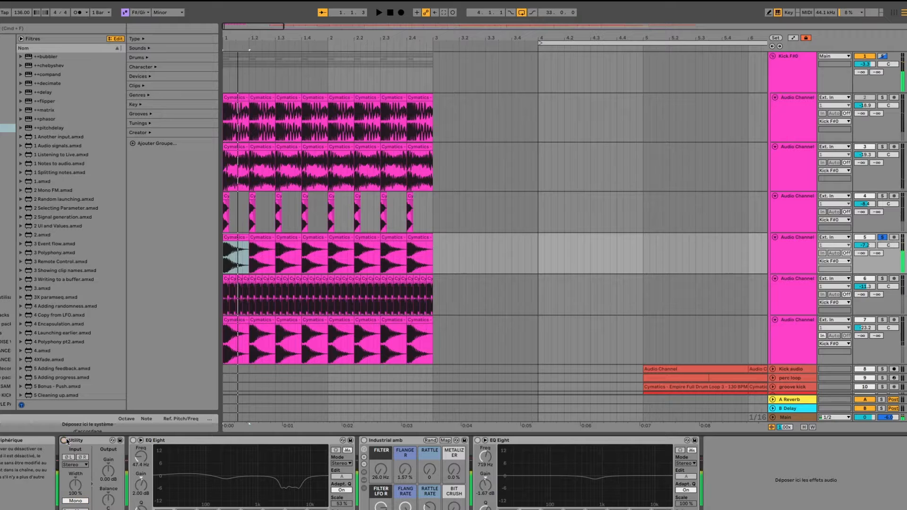
scroll(234, 245, up, 10)
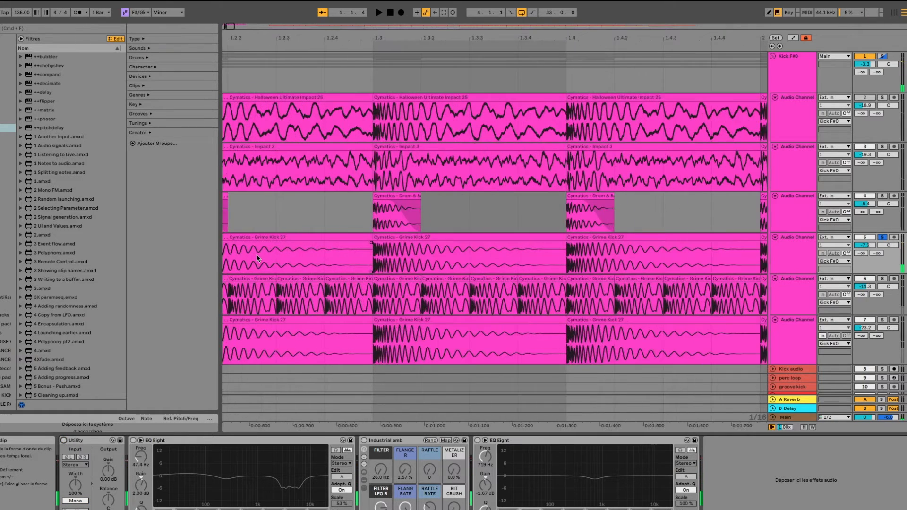
key(space)
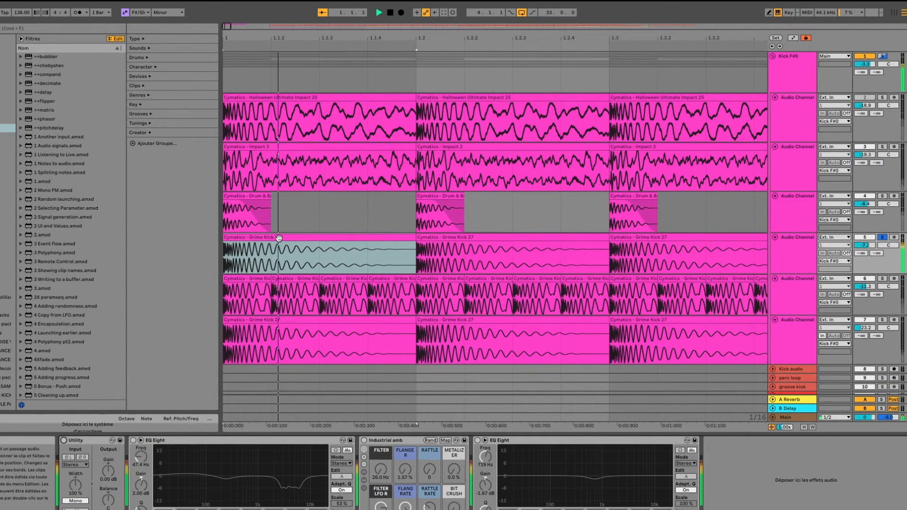
key(space)
Open the sample view of track 5's first Grime Kick 27 clip, and return to the track's effects.
click(276, 239)
double_click(276, 238)
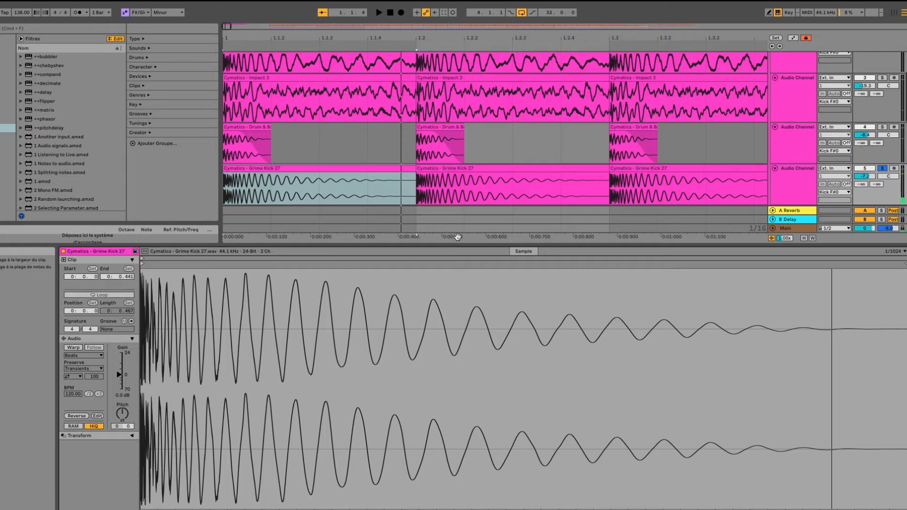
click(793, 187)
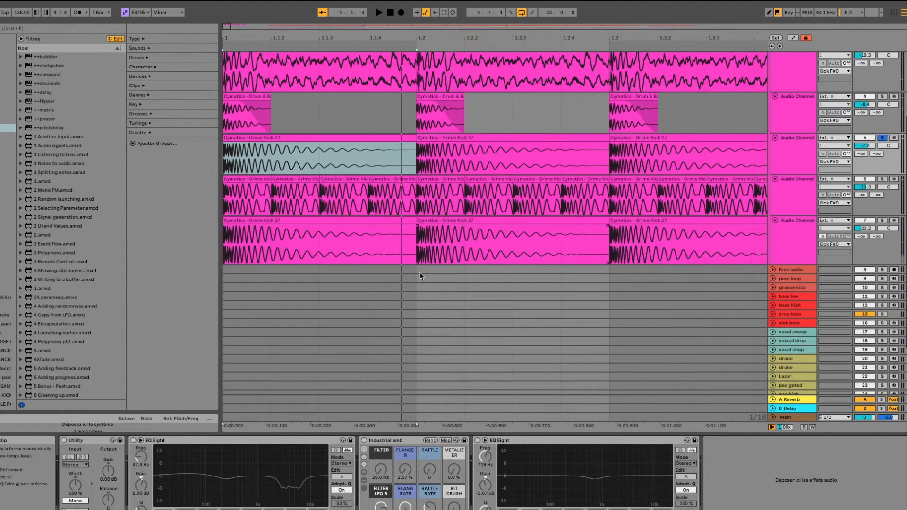
click(421, 271)
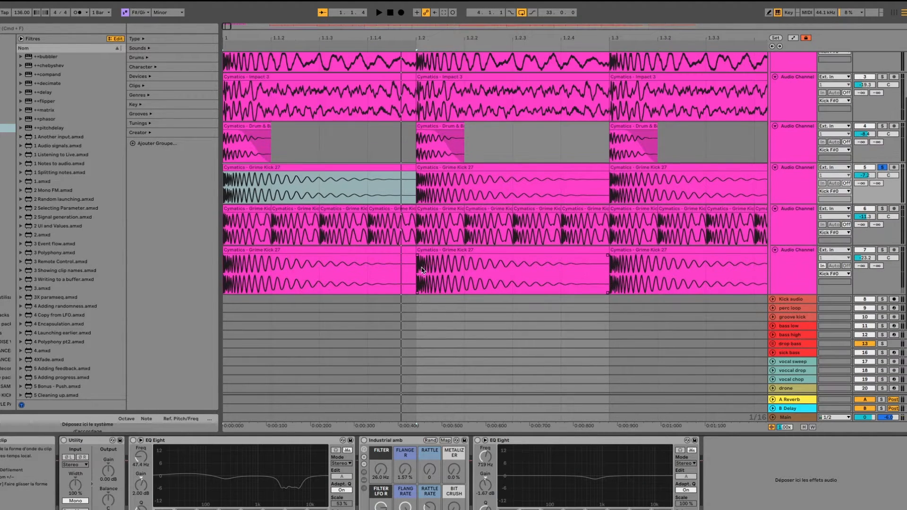
scroll(411, 236, up, 2)
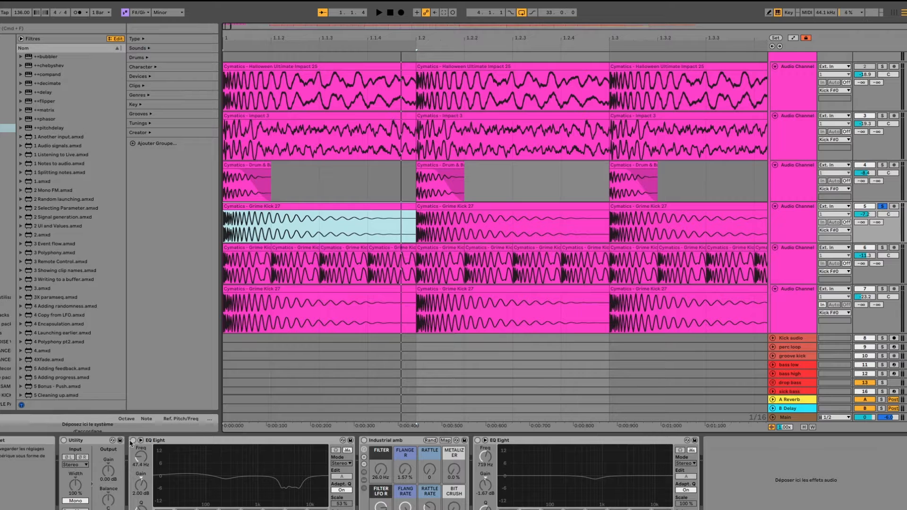
Play the unprocessed kick on track 5 and examine the pitch sweep of its Grime Kick 27 waveform in the sample view.
click(299, 239)
key(space)
key(space)
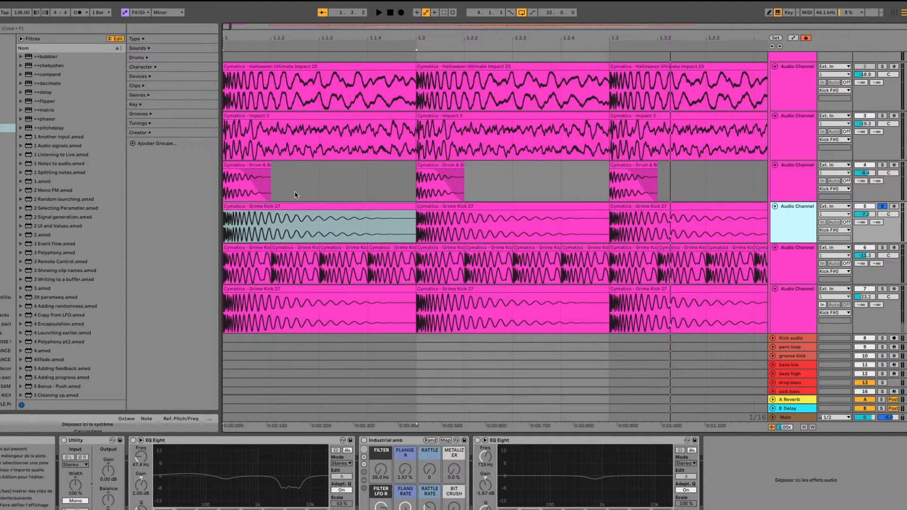
key(z)
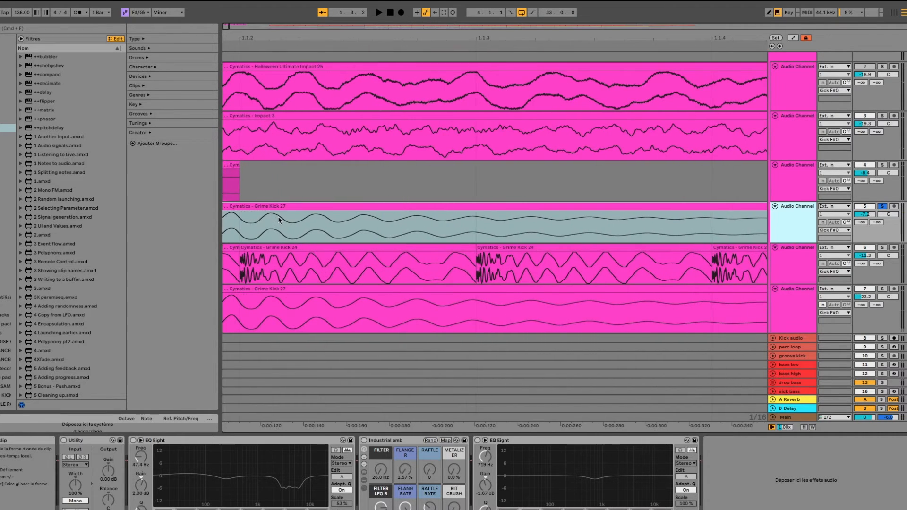
double_click(320, 222)
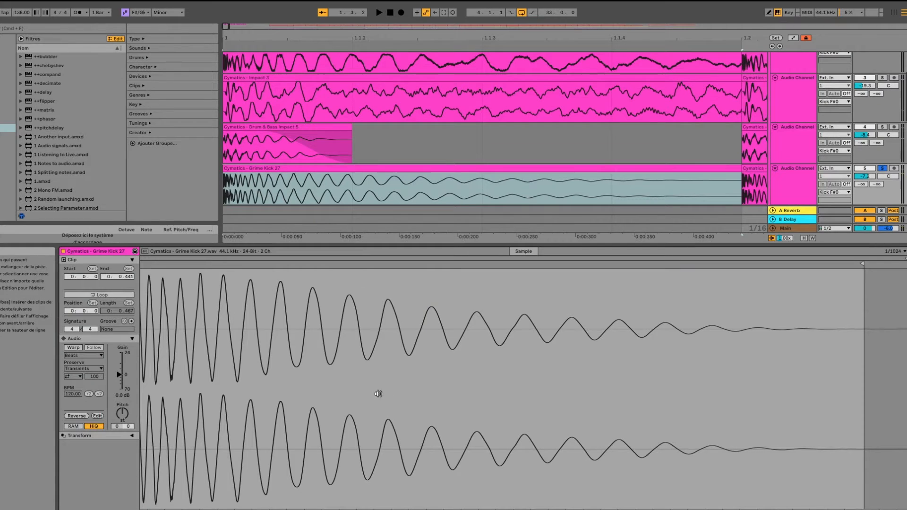
drag(247, 338, 293, 333)
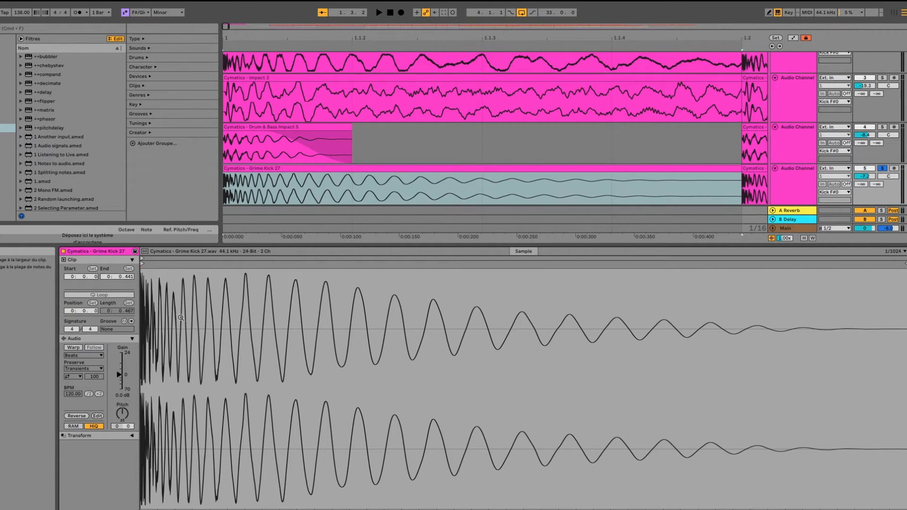
click(778, 189)
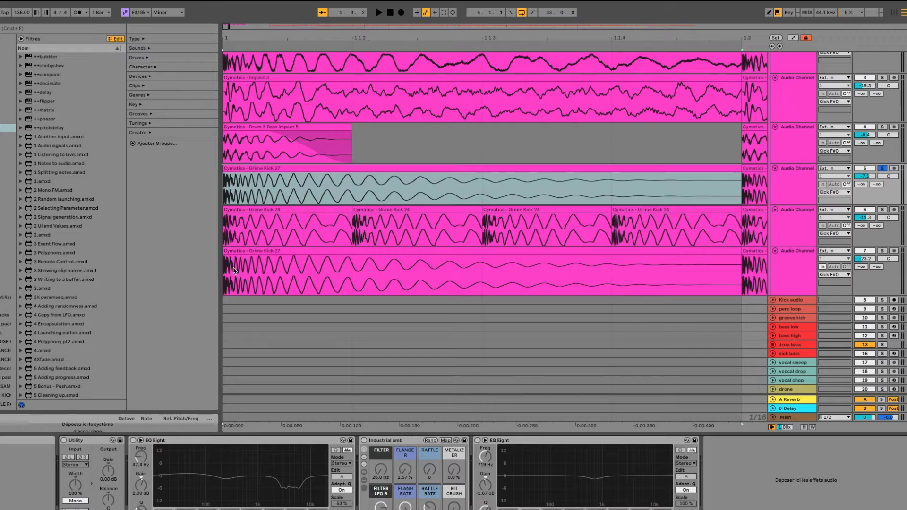
click(779, 199)
scroll(529, 302, up, 2)
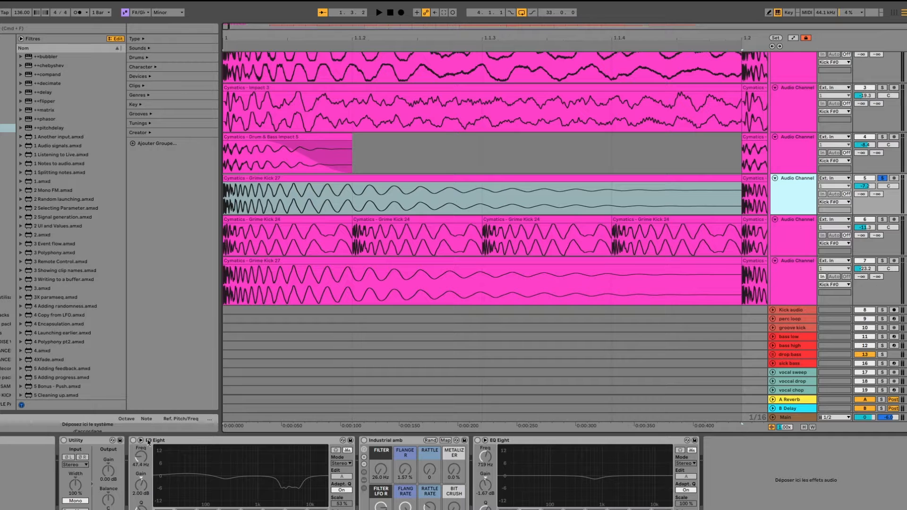
Play track 5 and turn its first EQ Eight back on to compare the kick with and without it.
key(space)
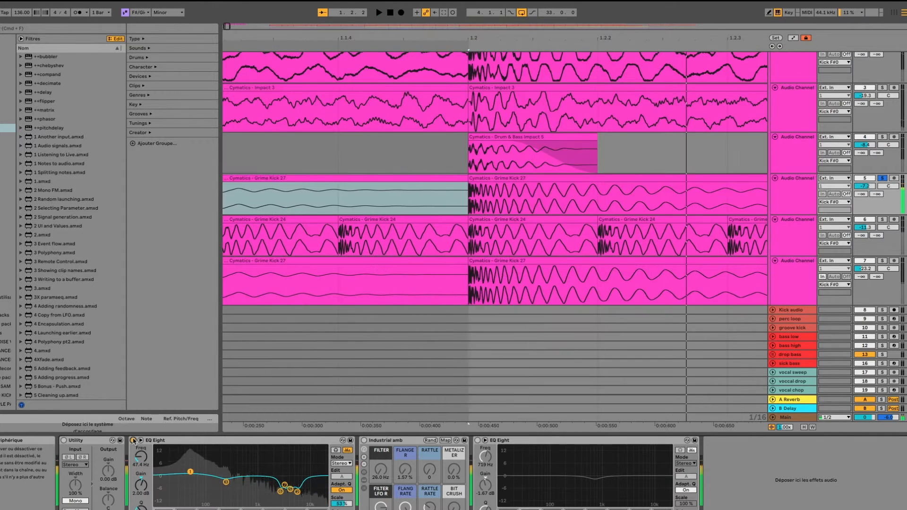
click(133, 440)
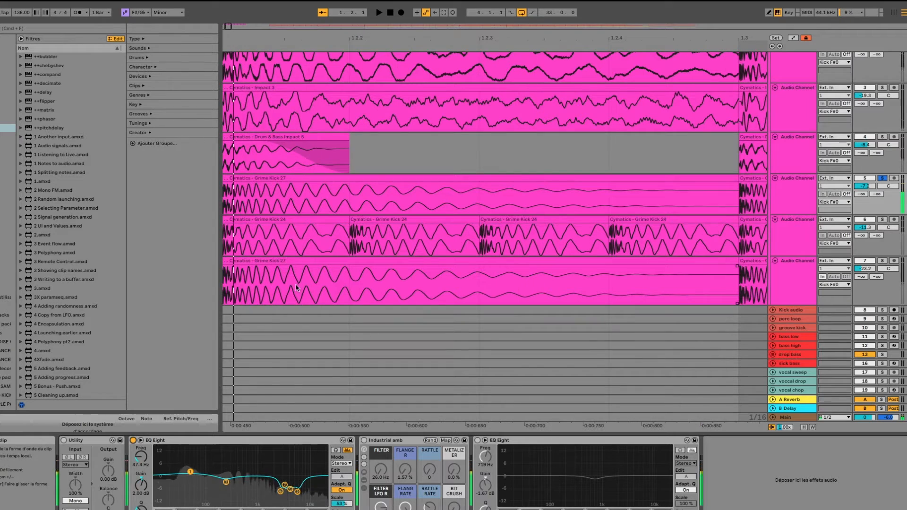
scroll(344, 176, left, 10)
click(346, 180)
scroll(330, 189, down, 8)
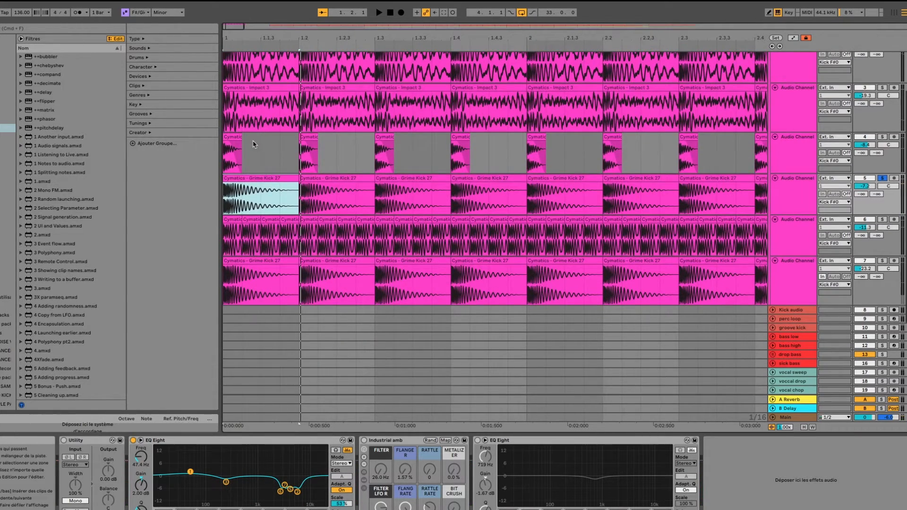
scroll(262, 172, up, 5)
scroll(262, 172, up, 3)
scroll(270, 184, left, 3)
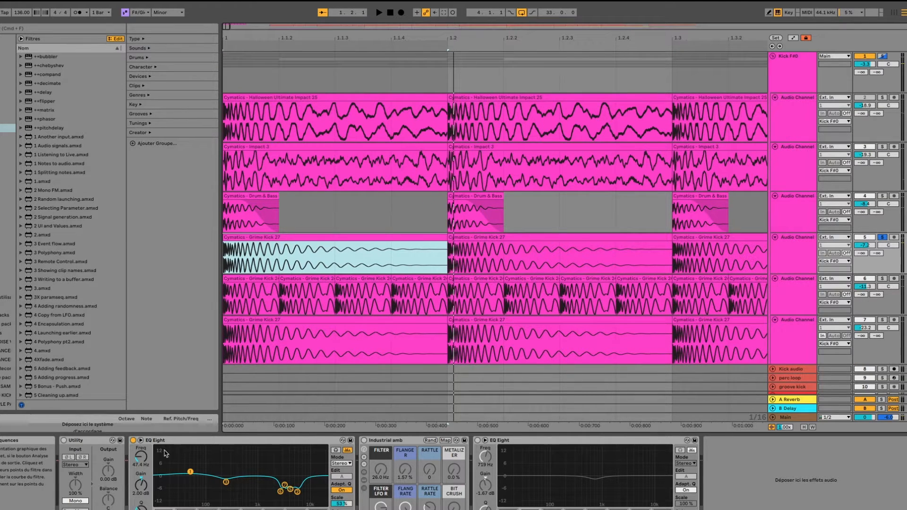
Play track 5 through its first EQ Eight again, and select the 4.44 kHz band.
click(264, 446)
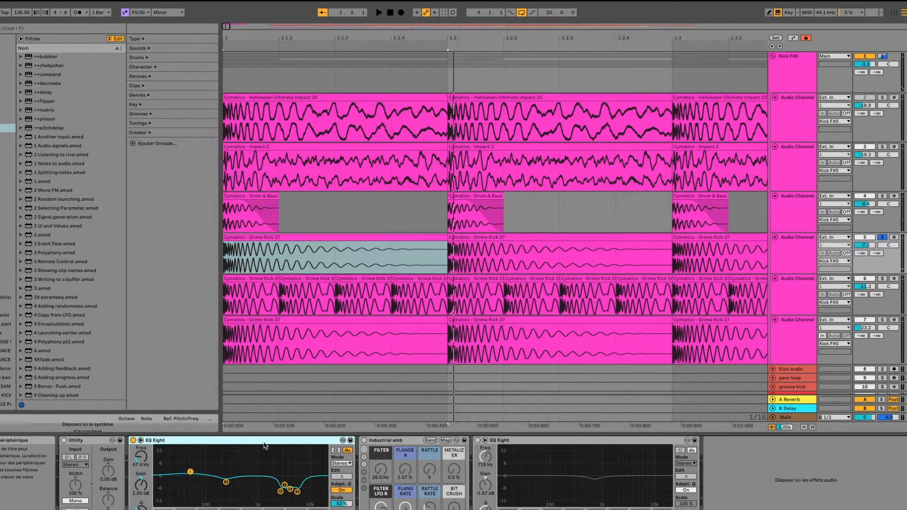
key(space)
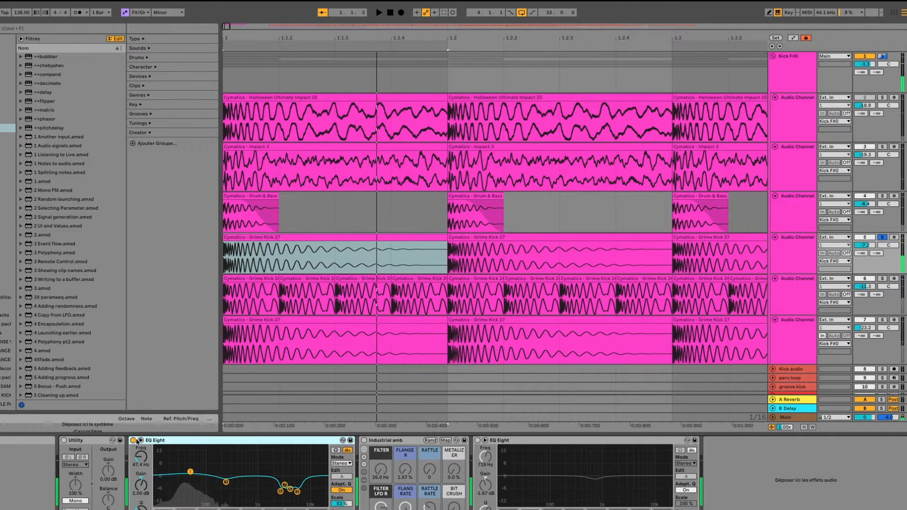
click(283, 485)
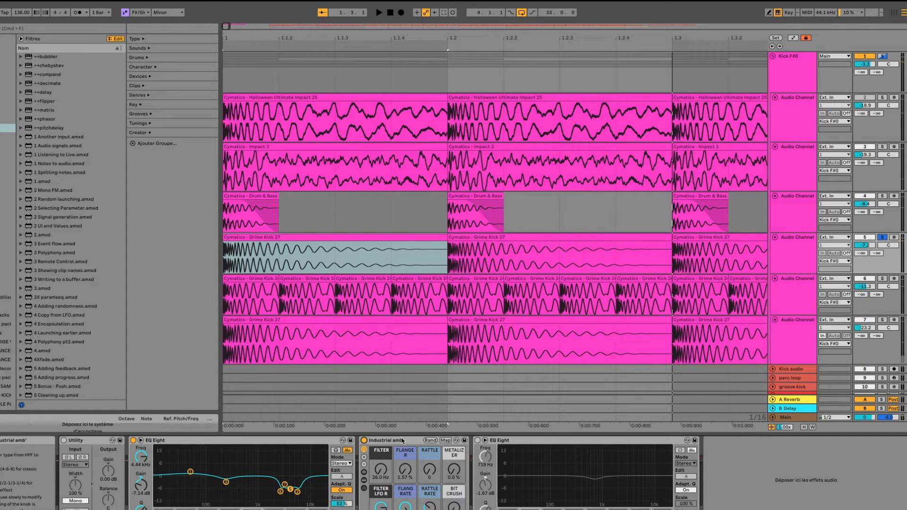
Show the devices inside track 5's Industrial amb rack, look through them, and compare the kick with the rack bypassed and active.
click(364, 489)
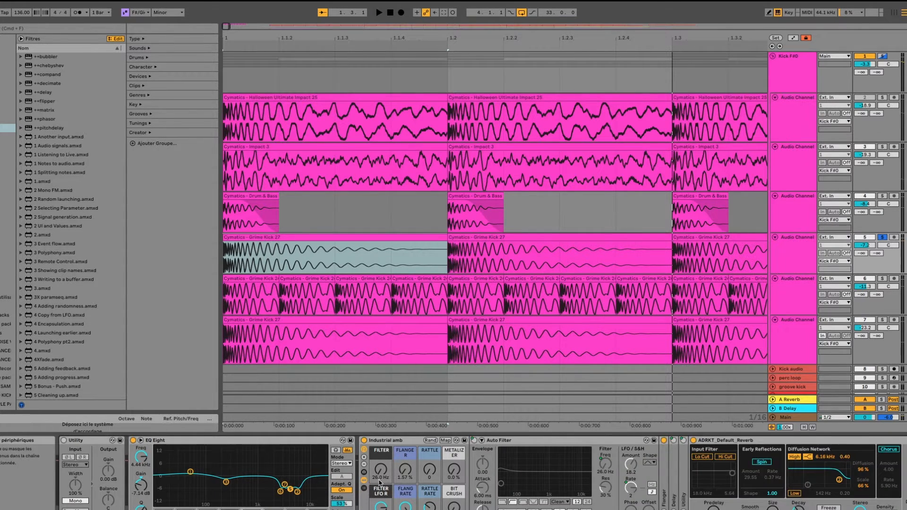
scroll(379, 482, right, 10)
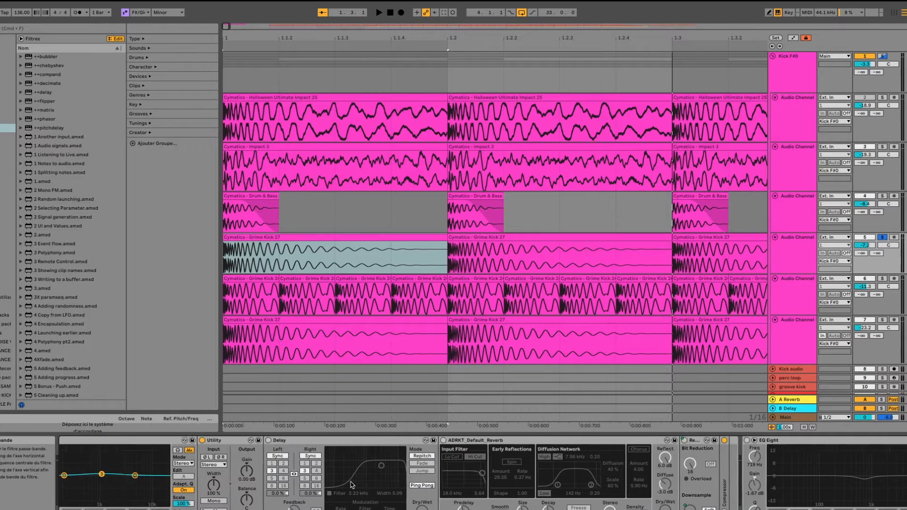
scroll(351, 484, left, 8)
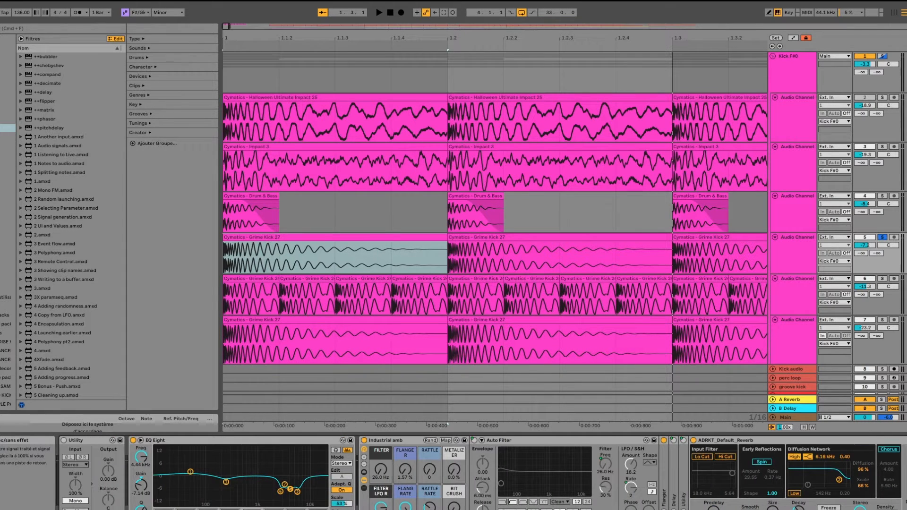
scroll(369, 450, right, 10)
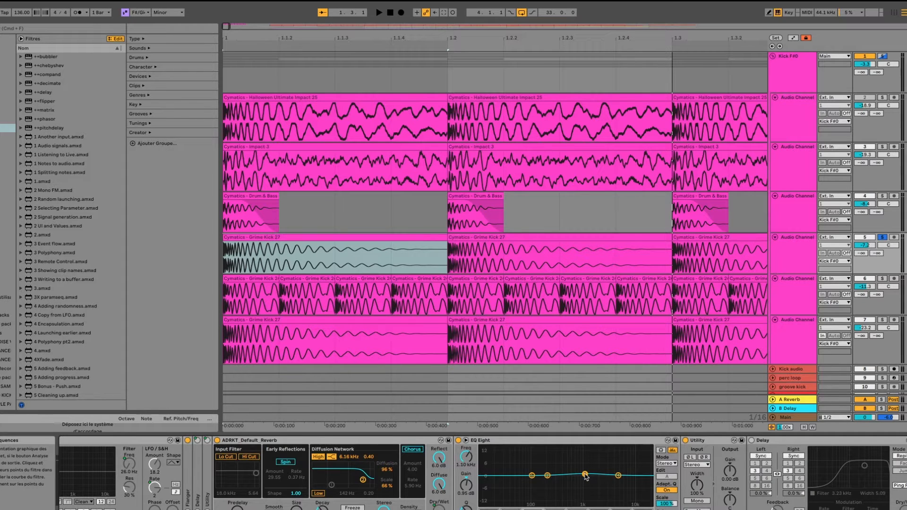
scroll(399, 465, left, 8)
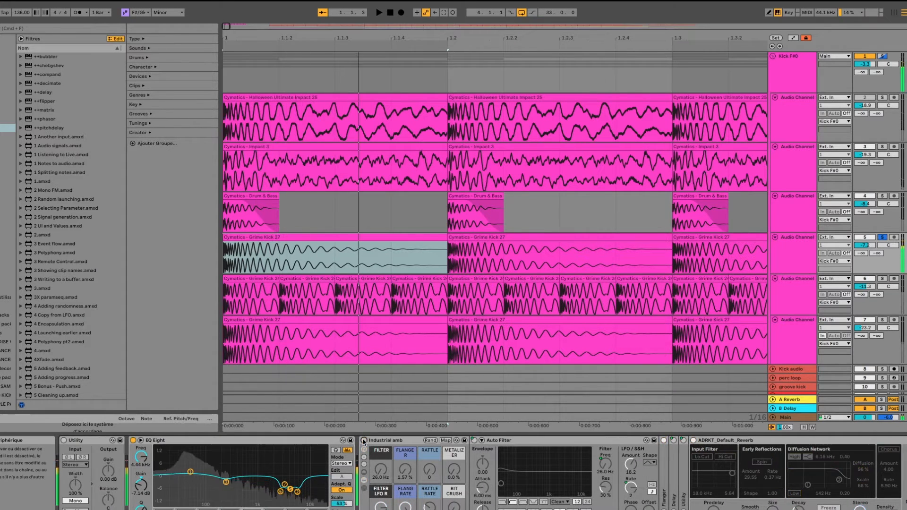
click(364, 441)
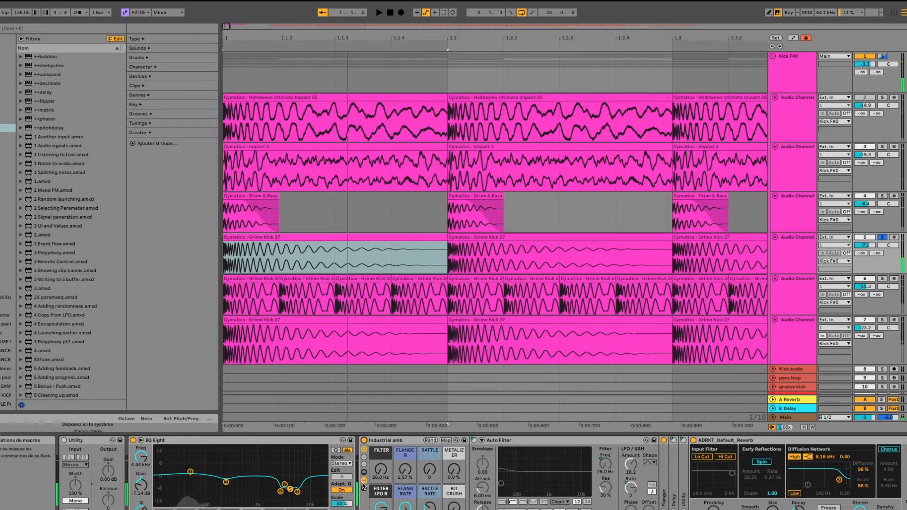
Move the EQ Eight out of the Industrial amb rack and place it directly after track 5's first EQ Eight.
scroll(717, 451, right, 5)
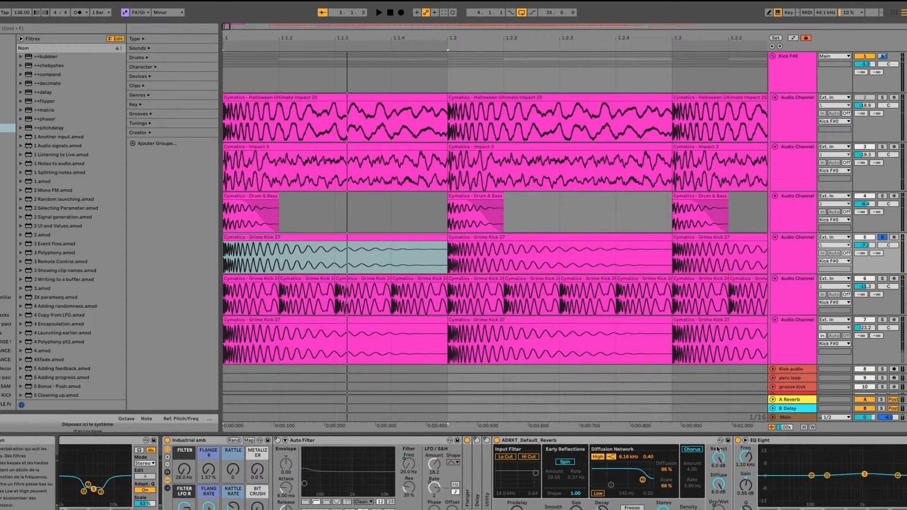
drag(776, 440, 180, 451)
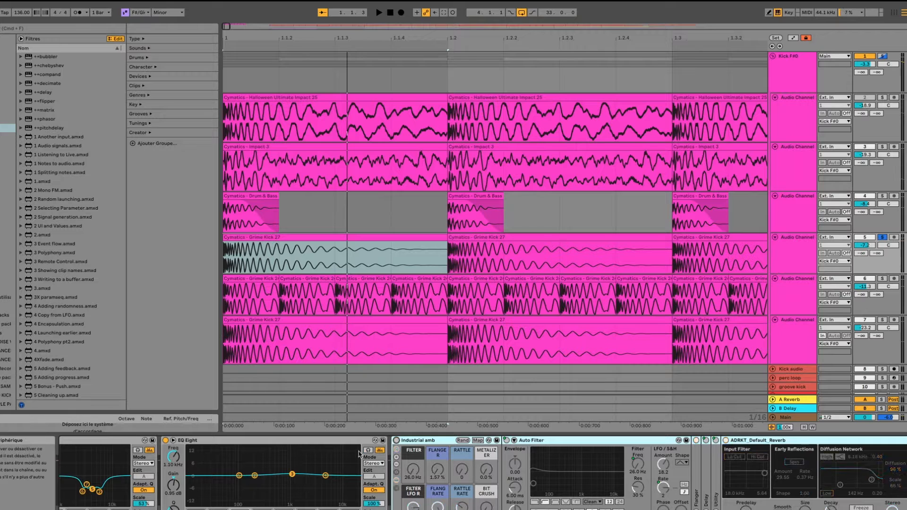
scroll(358, 452, left, 4)
click(290, 483)
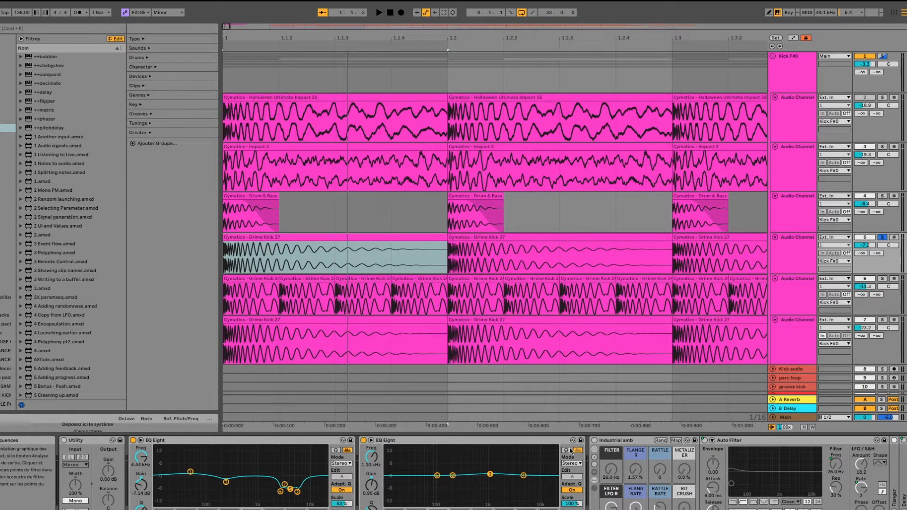
Delete the Industrial amb rack from track 5 to play the kick without it, and undo the deletion.
click(617, 442)
key(Delete)
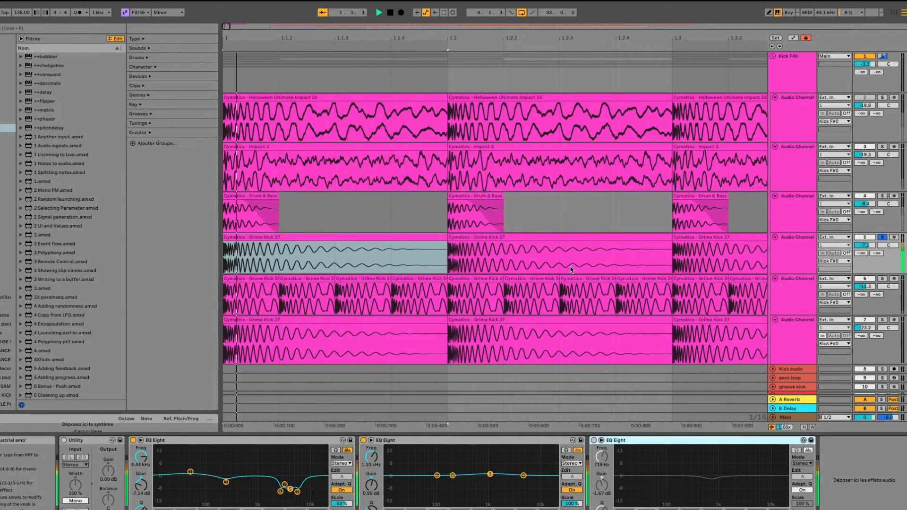
key(space)
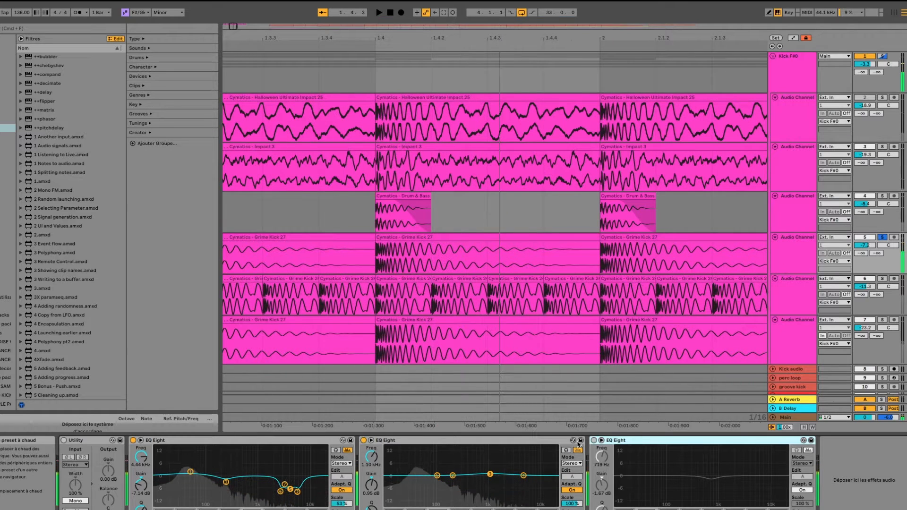
key(super+z)
Turn the Industrial amb rack on track 5 back on, play the kick through it, and look through its devices.
scroll(473, 448, left, 10)
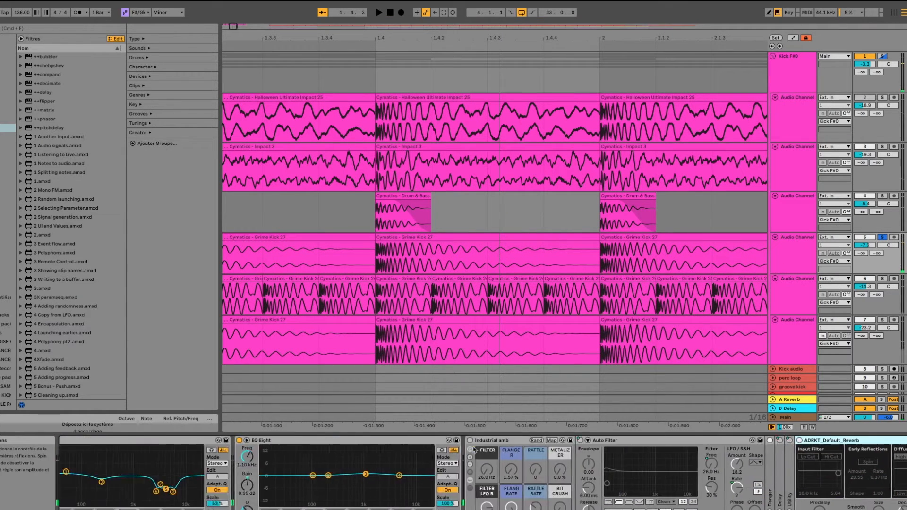
click(588, 441)
key(space)
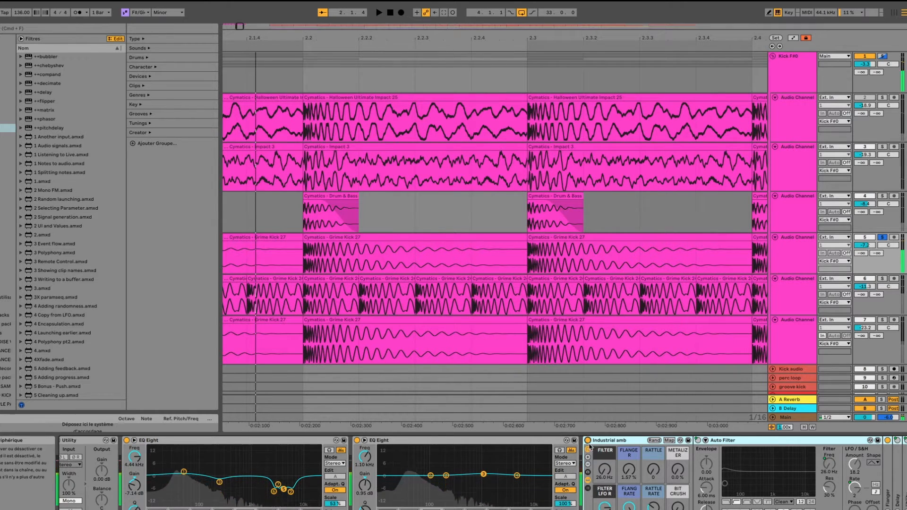
scroll(590, 472, right, 15)
scroll(592, 479, right, 10)
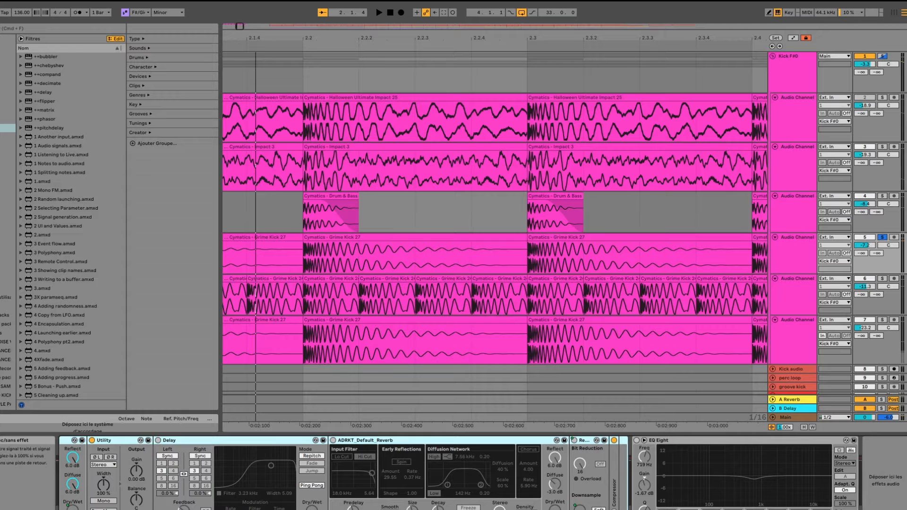
Look through the Industrial amb rack on track 5, expand the Utility between its Delay and reverb, and collapse the rack.
scroll(536, 479, left, 8)
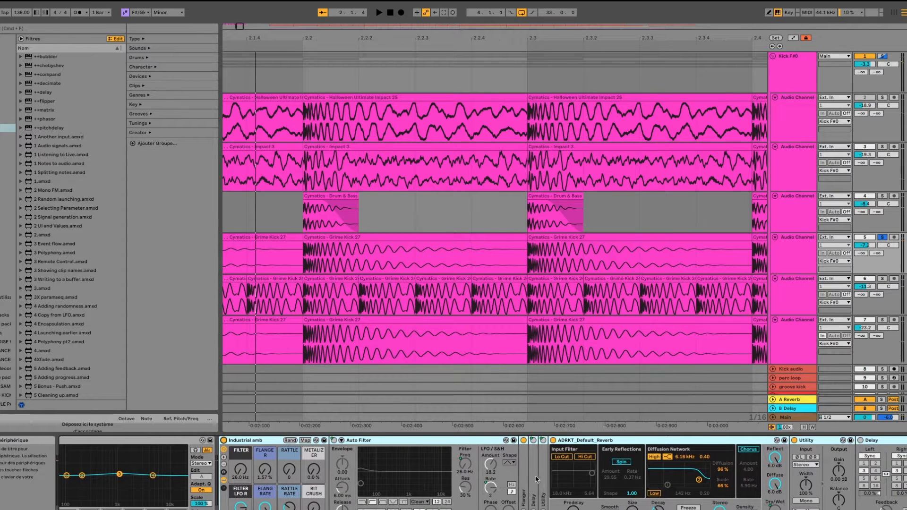
double_click(544, 474)
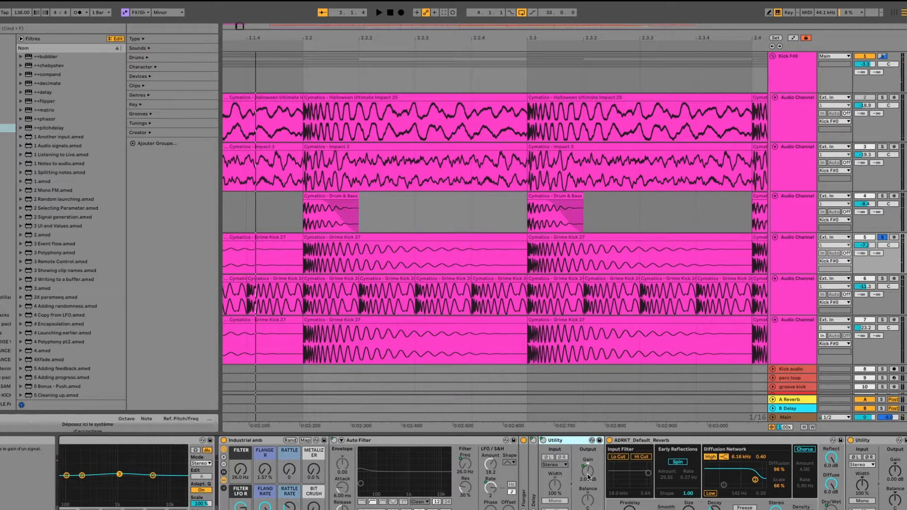
scroll(588, 477, left, 10)
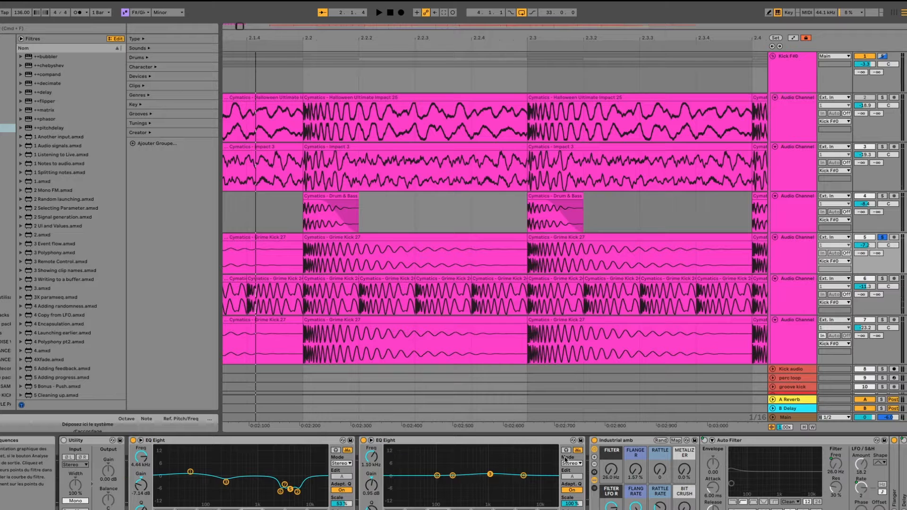
double_click(628, 444)
scroll(531, 287, left, 10)
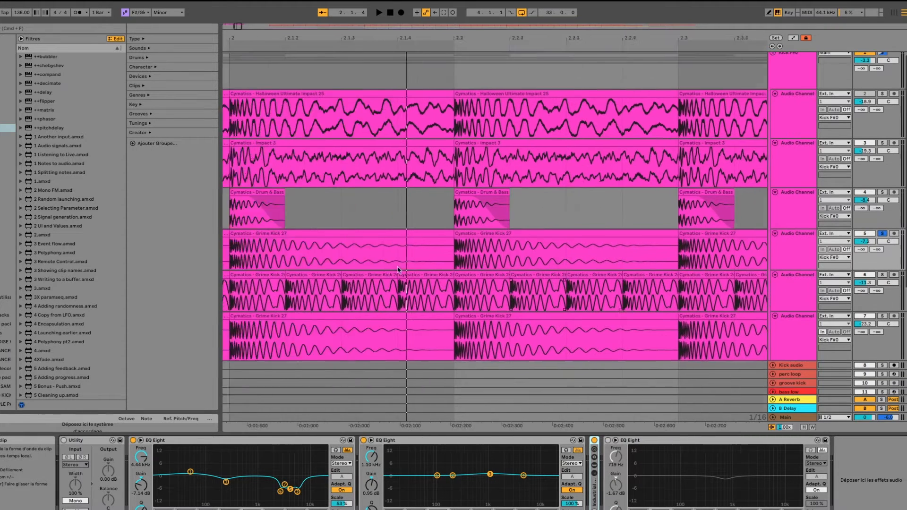
Compare the first Grime Kick 27 clip on track 5 with track 6, and view the sample of track 6's first Grime Kick 24 clip.
scroll(331, 275, left, 10)
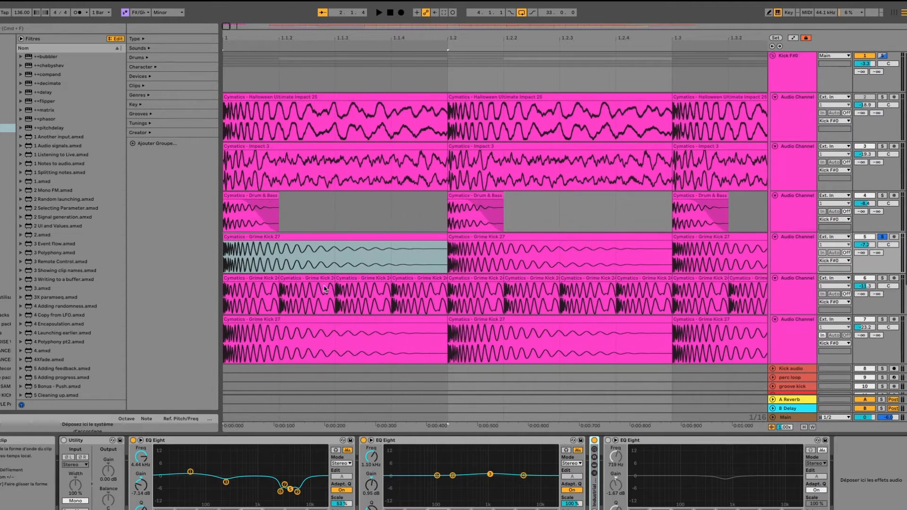
click(354, 236)
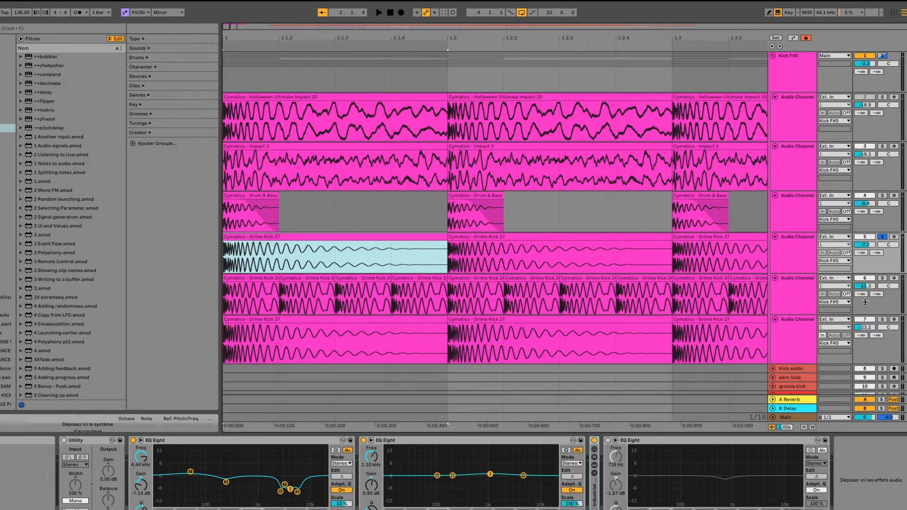
click(792, 298)
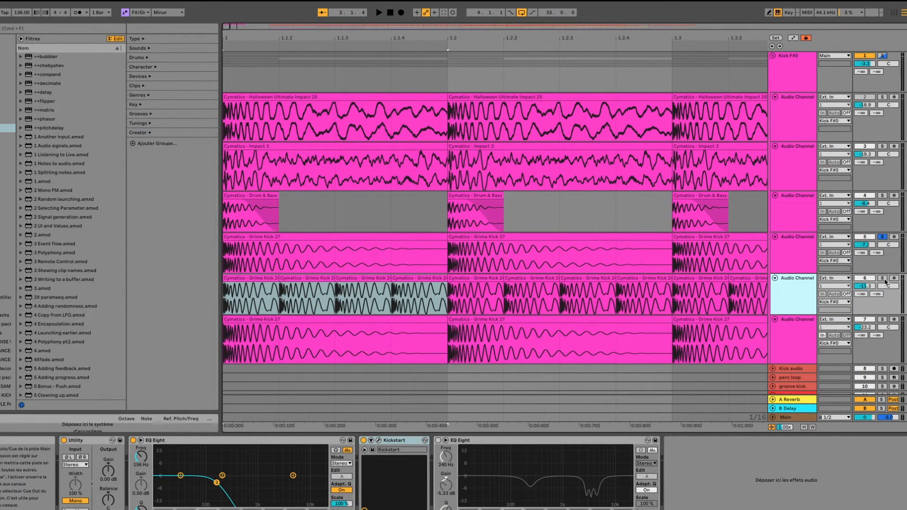
click(273, 246)
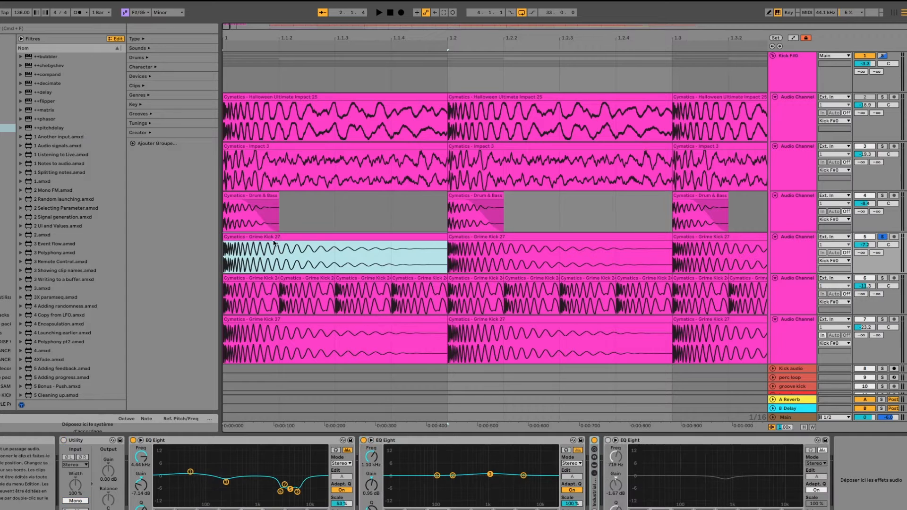
click(265, 279)
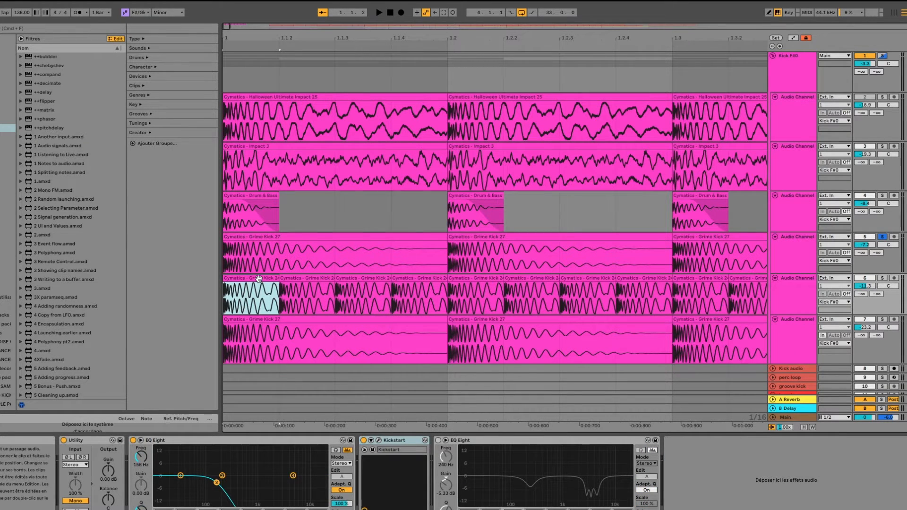
double_click(259, 278)
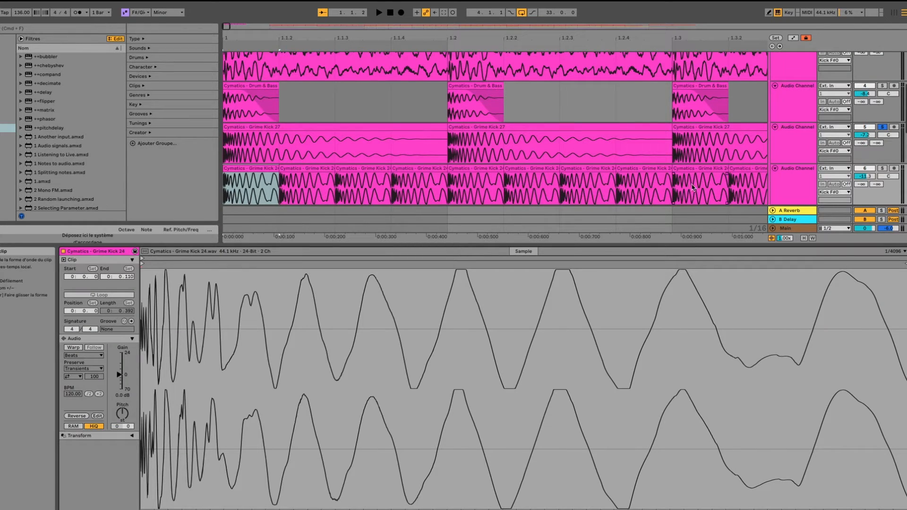
Show the devices of track 6, solo the track, and play its Grime Kick 24 layer on its own.
double_click(790, 184)
click(882, 202)
key(space)
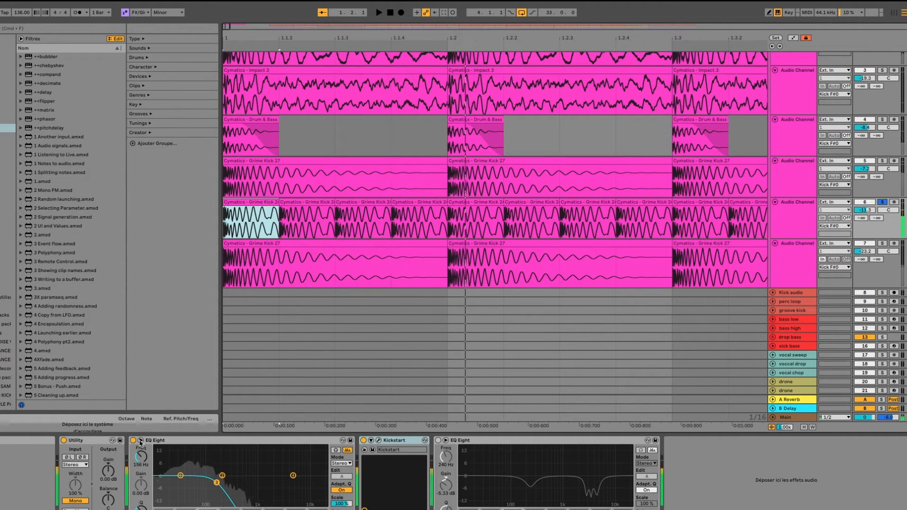
Open the Kickstart plug-in window on track 6 to examine its ducking curve, and close it.
click(379, 440)
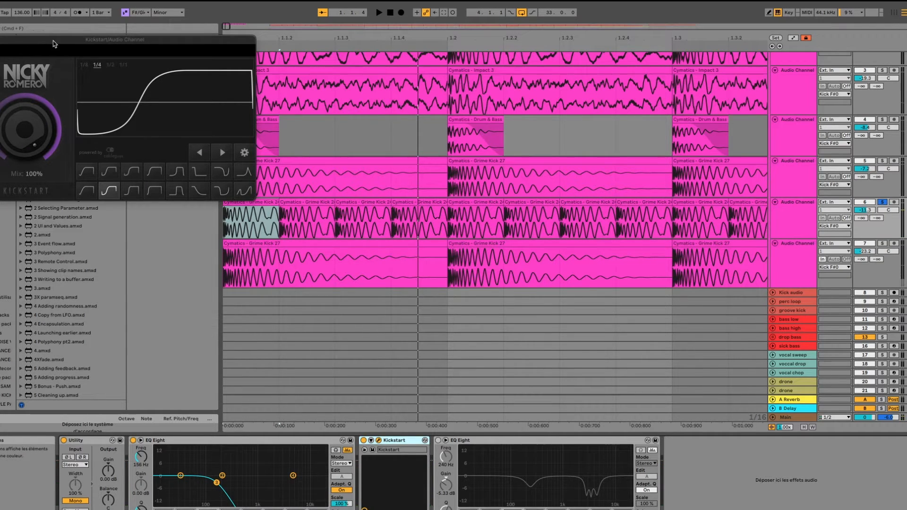
drag(54, 44, 177, 99)
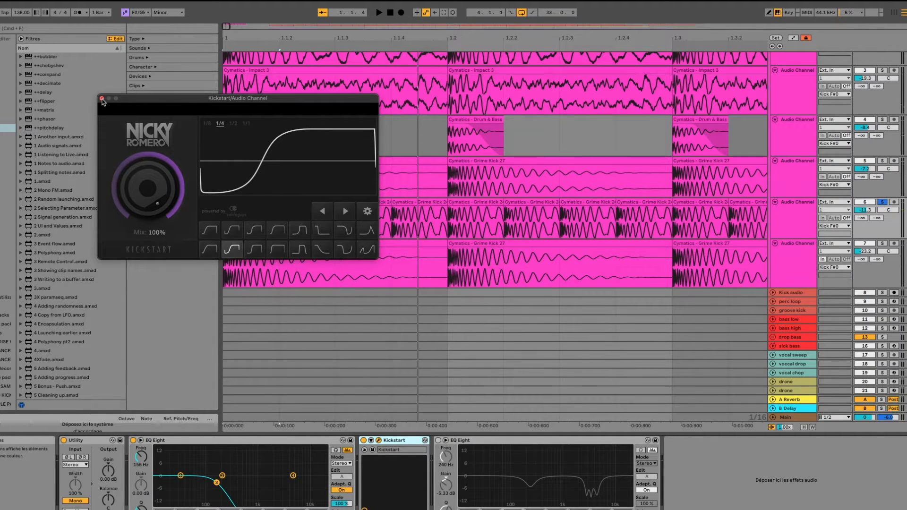
click(102, 98)
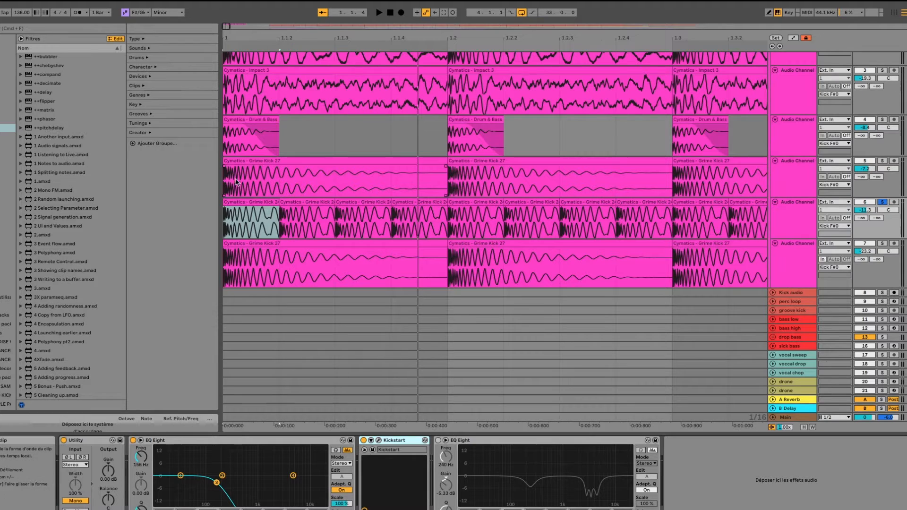
Play the track 6 layer with track 5 added to the solo to hear both together.
key(space)
click(881, 161)
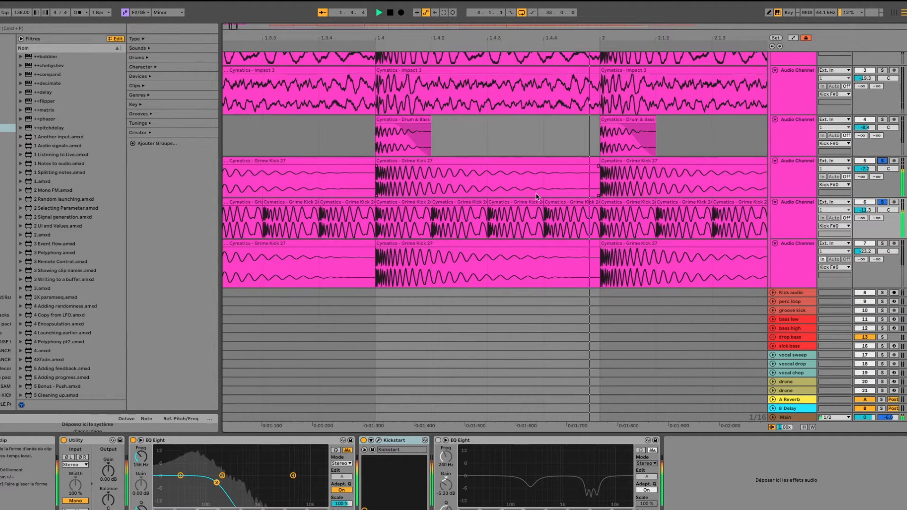
scroll(536, 197, left, 10)
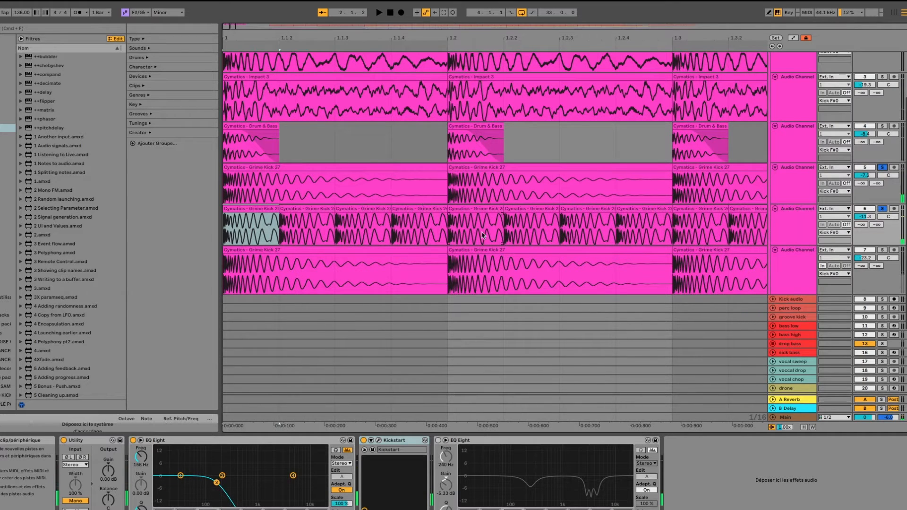
Show the effect chain of track 7, solo that track alone, and play its Grime Kick 27 layer from the first clip.
click(794, 267)
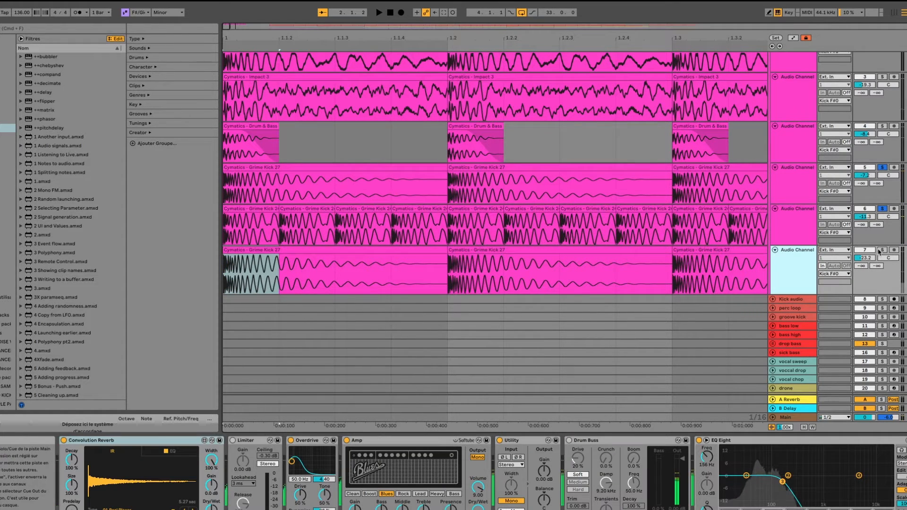
click(881, 251)
click(796, 265)
key(space)
click(326, 250)
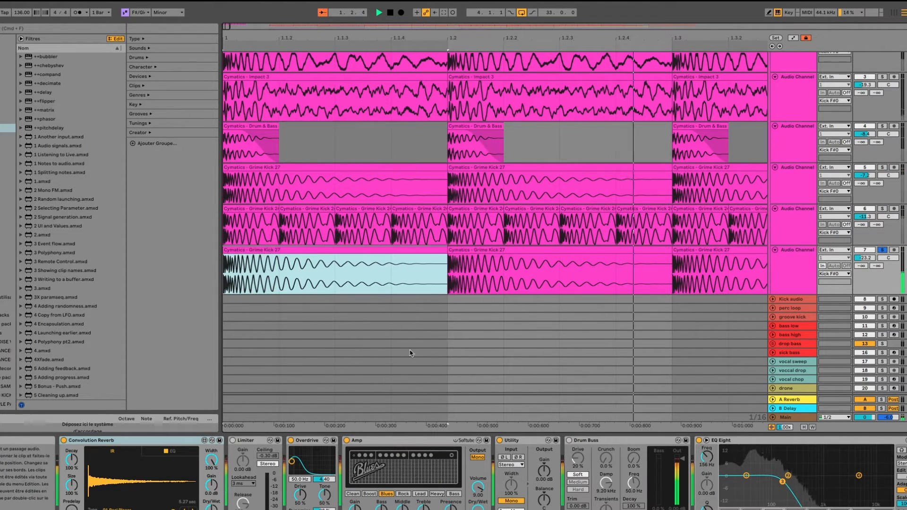
key(space)
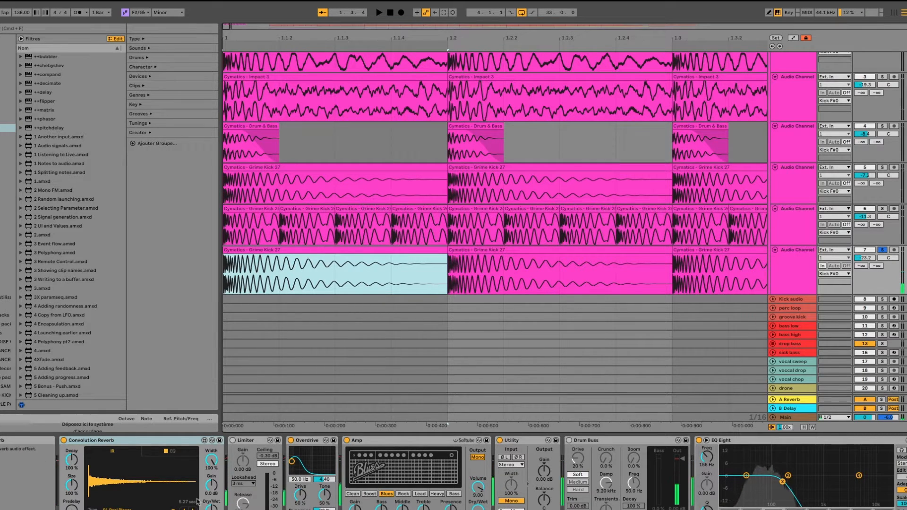
key(space)
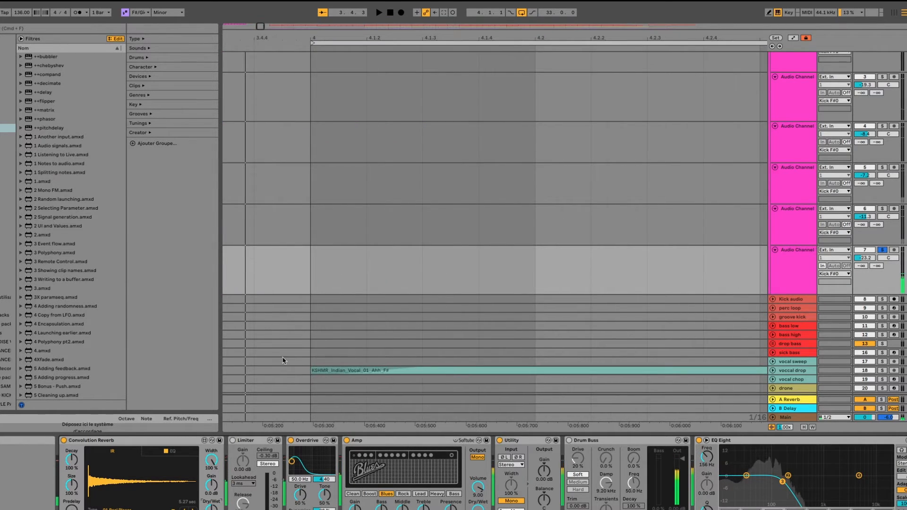
Play the track 7 layer with its Amp bypassed, and switch the Amp back on.
scroll(283, 357, left, 20)
scroll(301, 252, down, 1)
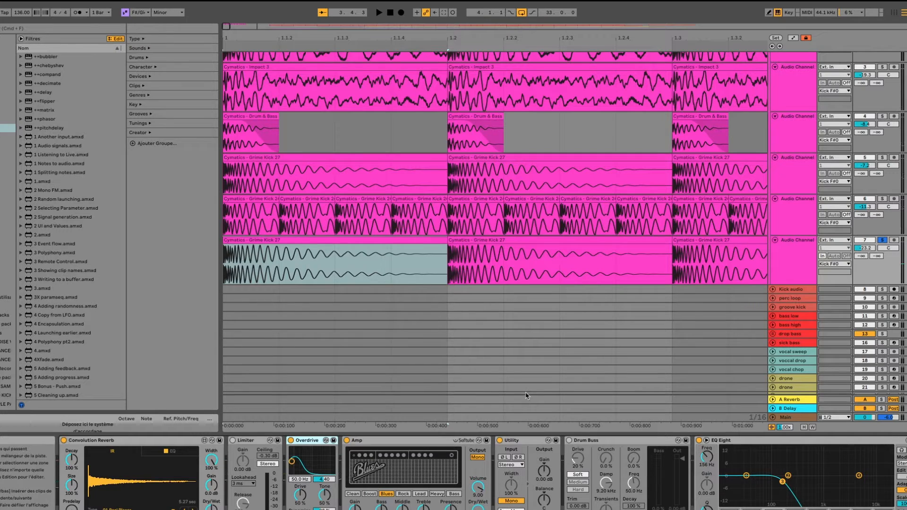
click(391, 441)
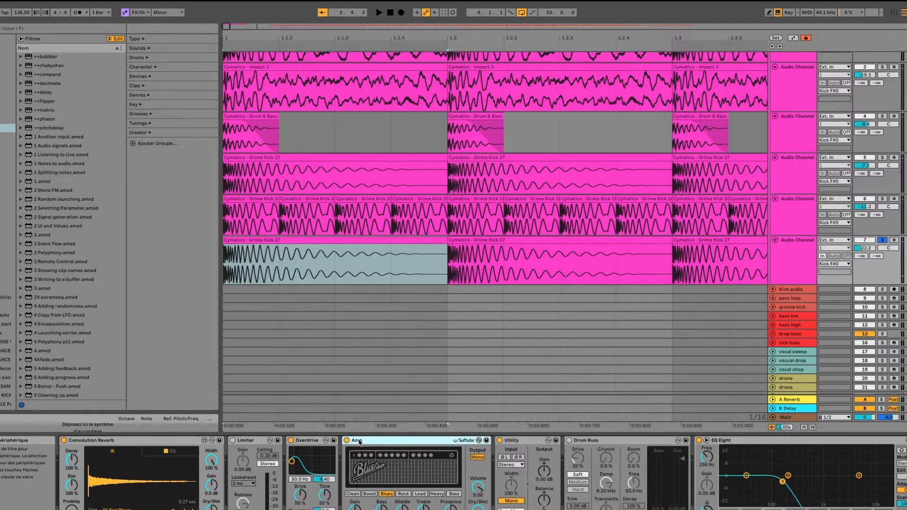
key(space)
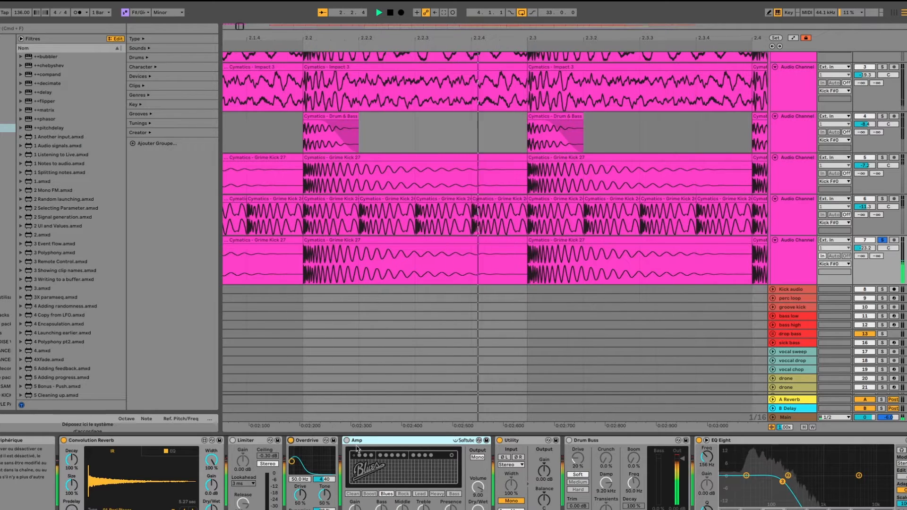
key(space)
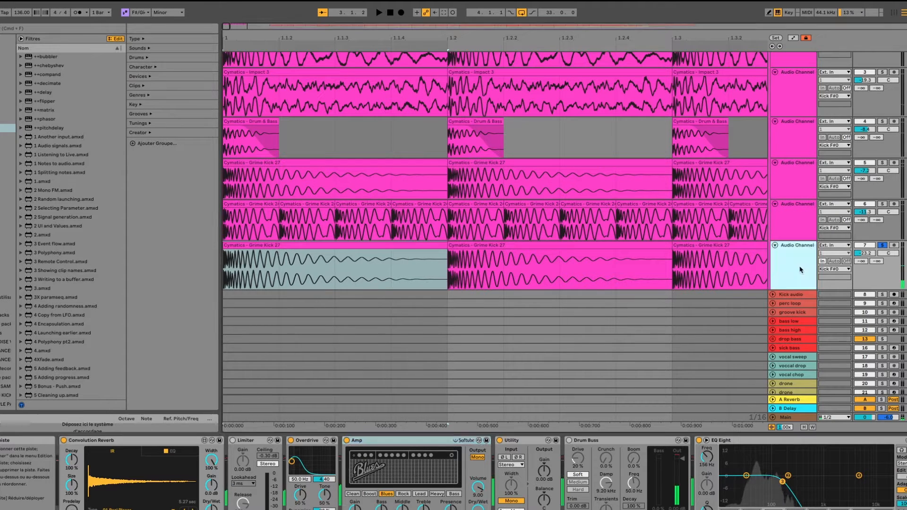
Solo tracks 5, 6 and 7 together and play the three kick layers.
click(882, 204)
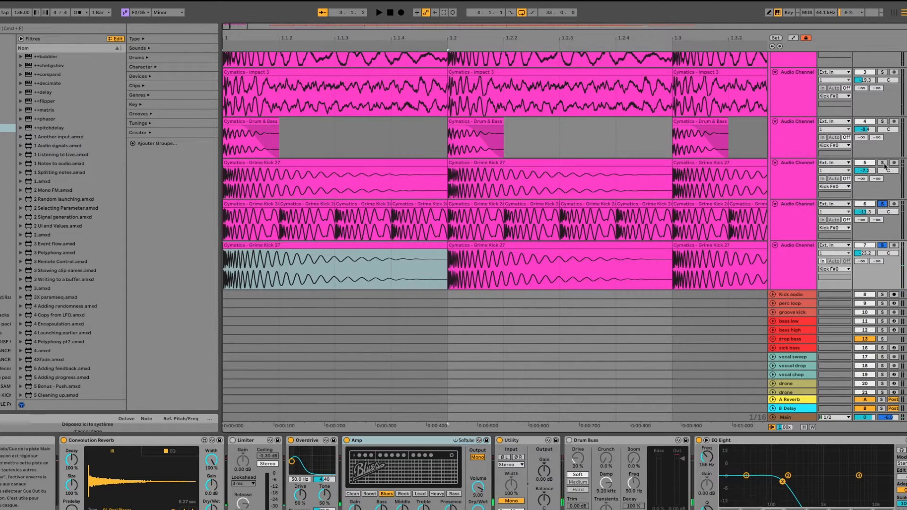
click(371, 187)
key(space)
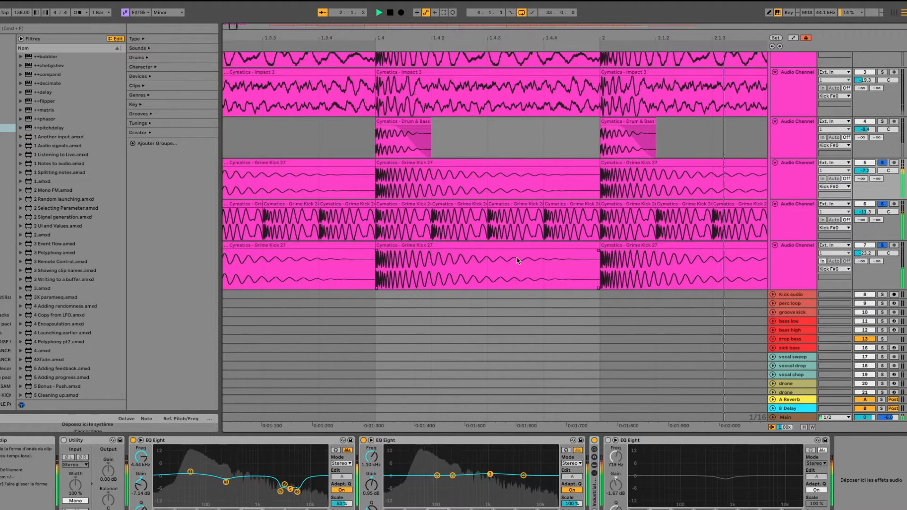
drag(510, 259, 845, 268)
scroll(676, 201, left, 15)
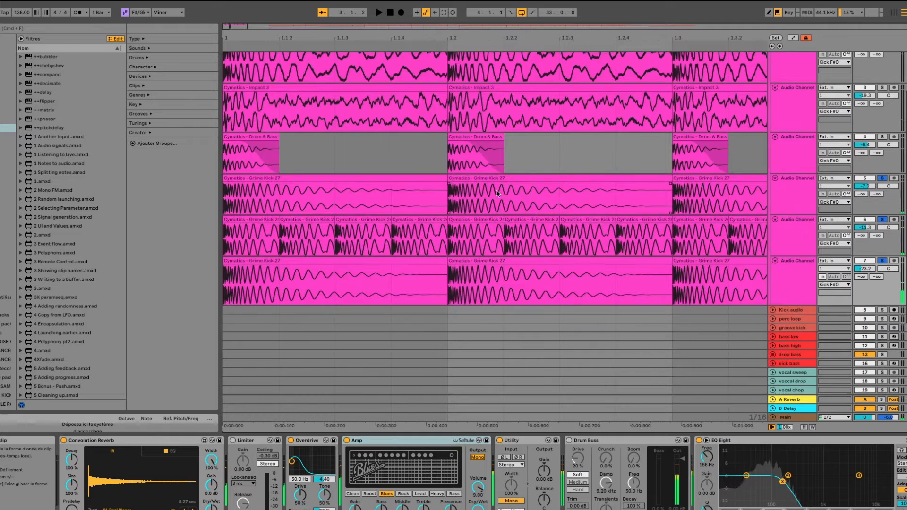
Add track 4 to the soloed tracks, show its devices, and play tracks 4 to 7 together.
scroll(807, 181, up, 2)
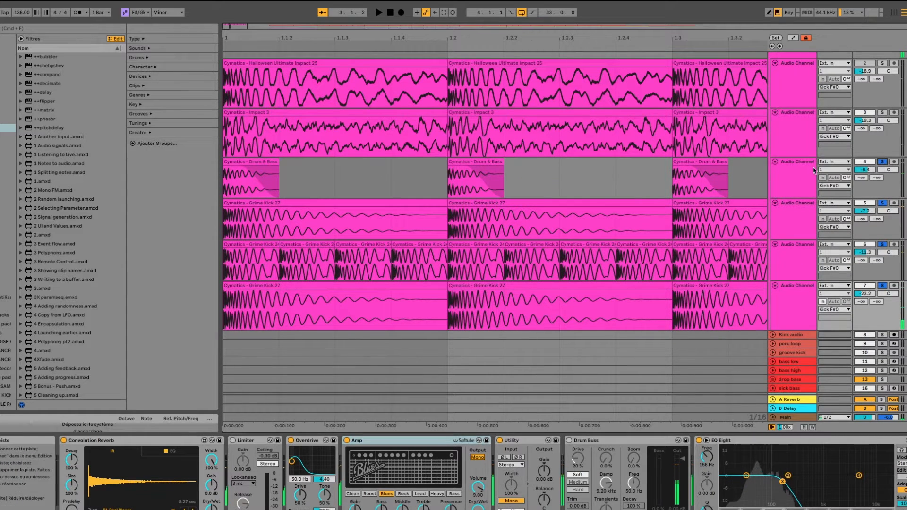
click(801, 186)
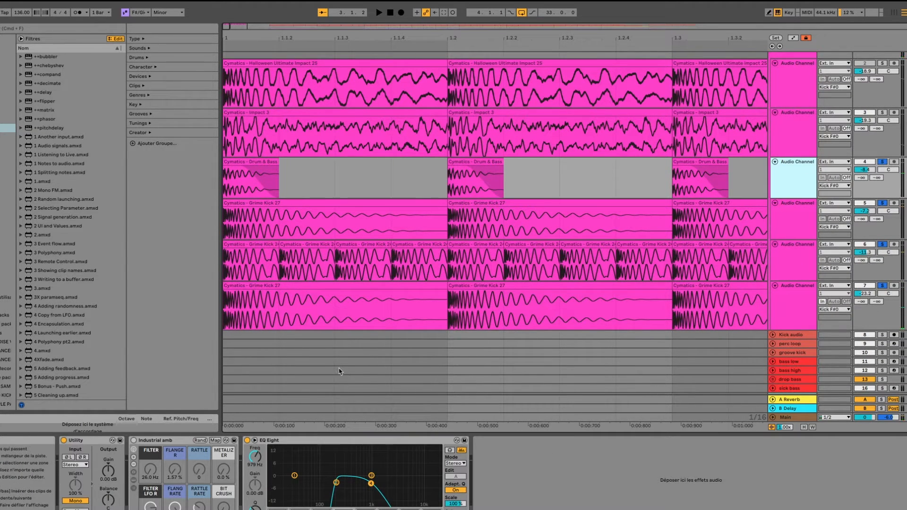
key(space)
key(space)
Solo only track 4, play its Drum & Bass clip from the start, and turn off its EQ Eight.
scroll(307, 225, left, 15)
scroll(307, 226, up, 1)
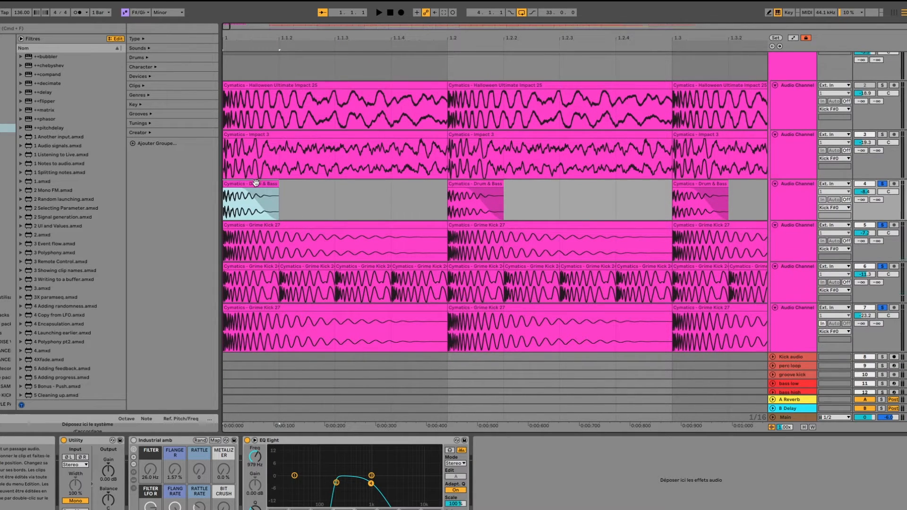
key(space)
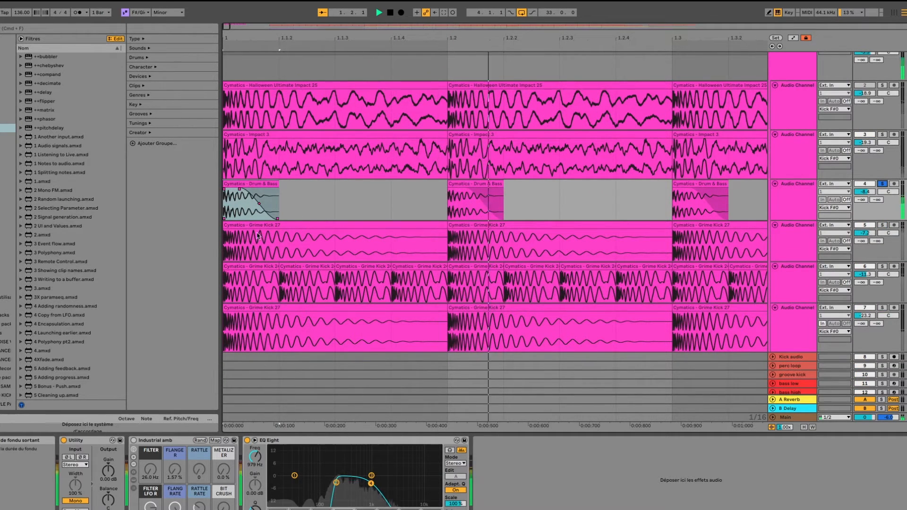
click(247, 440)
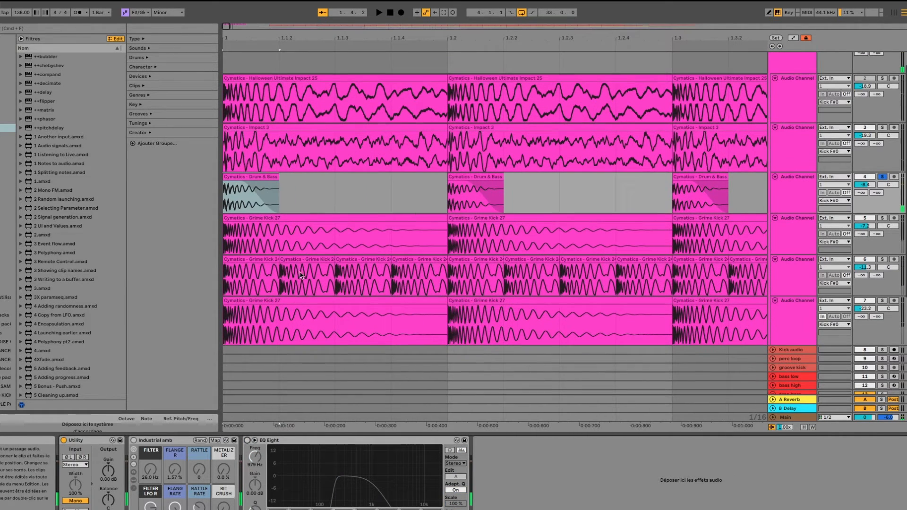
Delete the Industrial amb rack from track 4 and select the track's Utility.
click(173, 441)
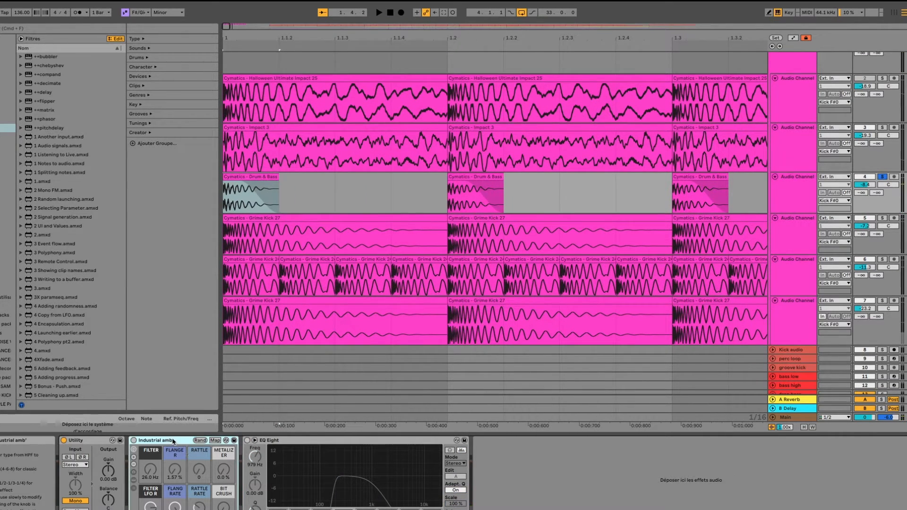
key(Delete)
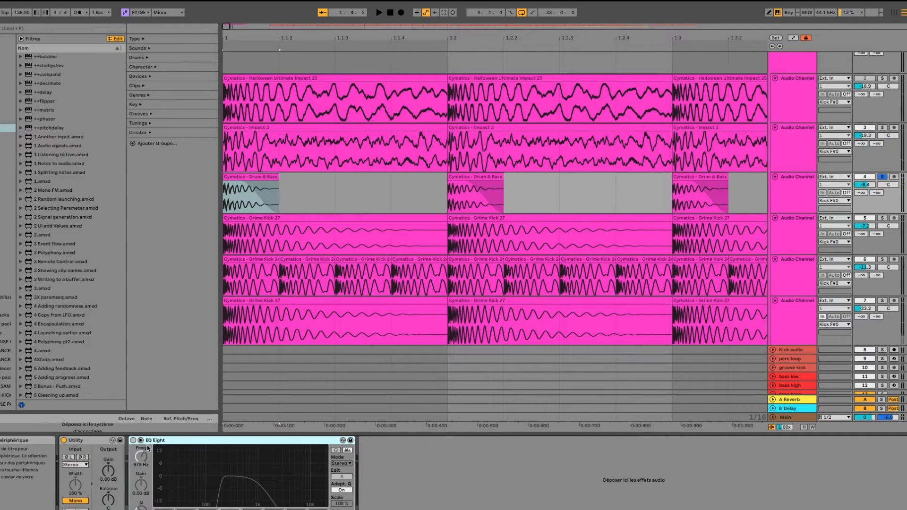
click(95, 440)
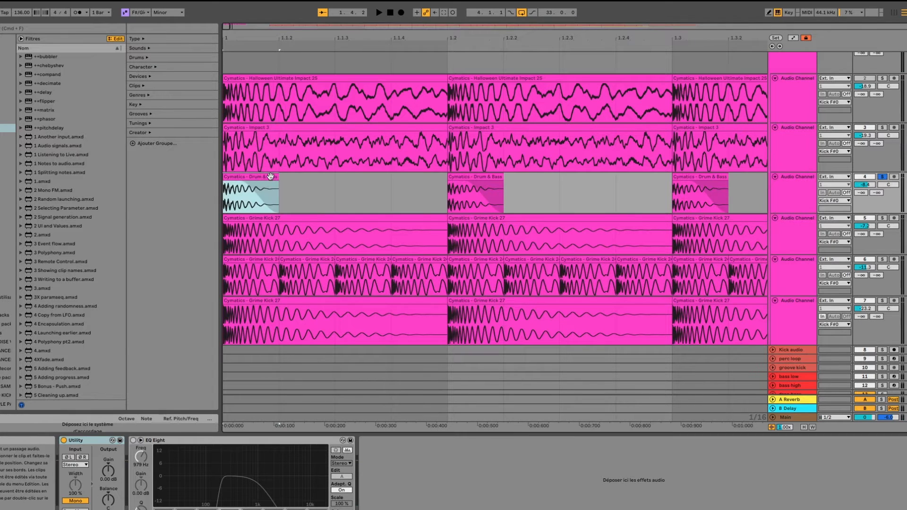
Play track 4, add track 5 to the solo, and compare the playback with track 4's EQ Eight off and on.
key(space)
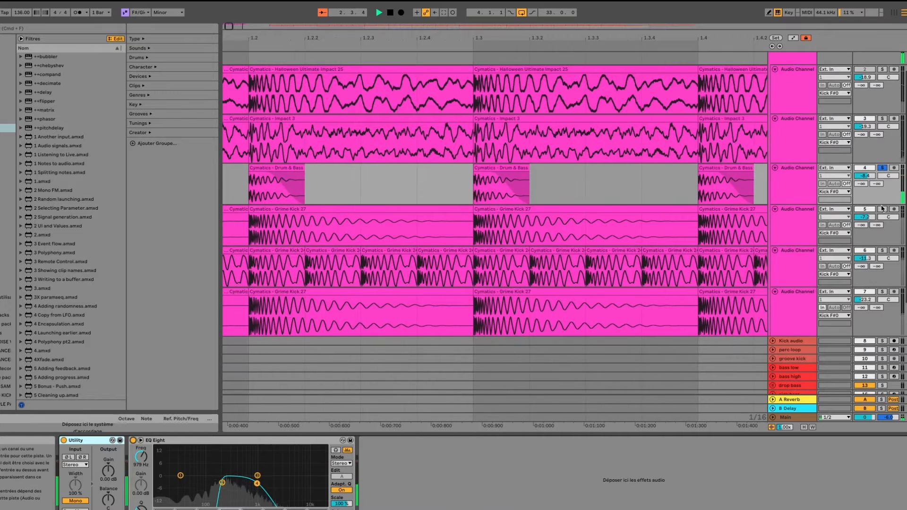
click(881, 218)
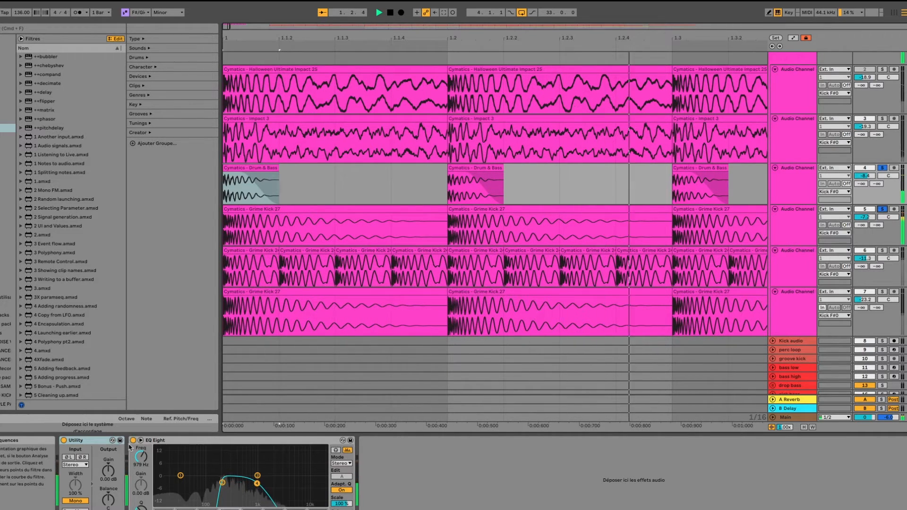
click(134, 440)
key(space)
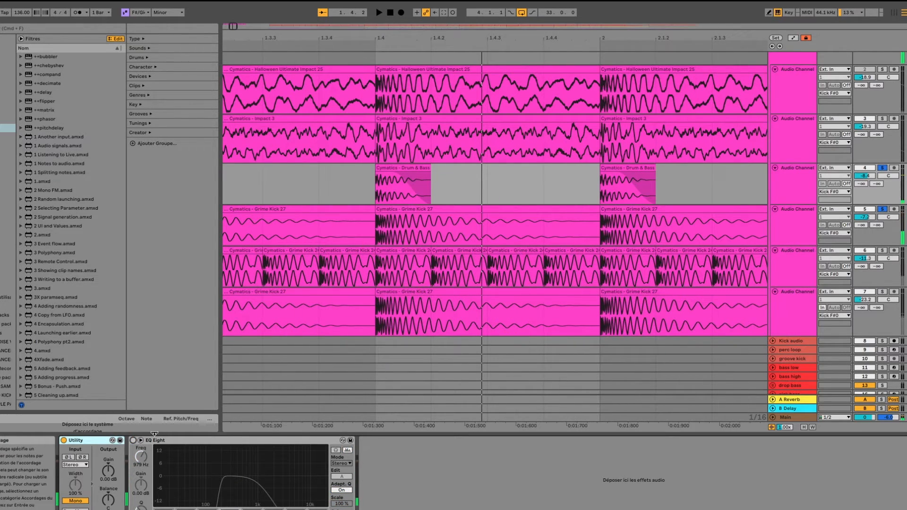
key(space)
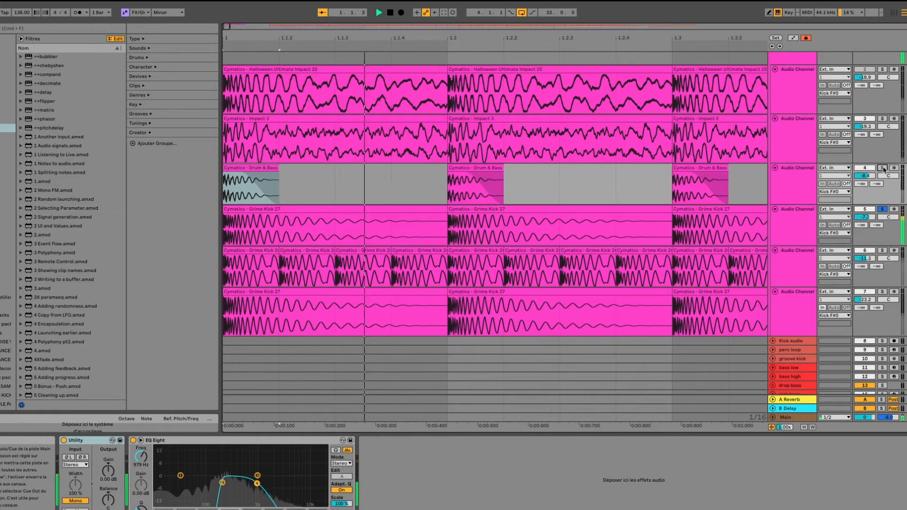
Solo tracks 3 to 7 together, show track 3's devices, and play the combined layers.
key(space)
scroll(589, 196, left, 10)
scroll(589, 197, up, 2)
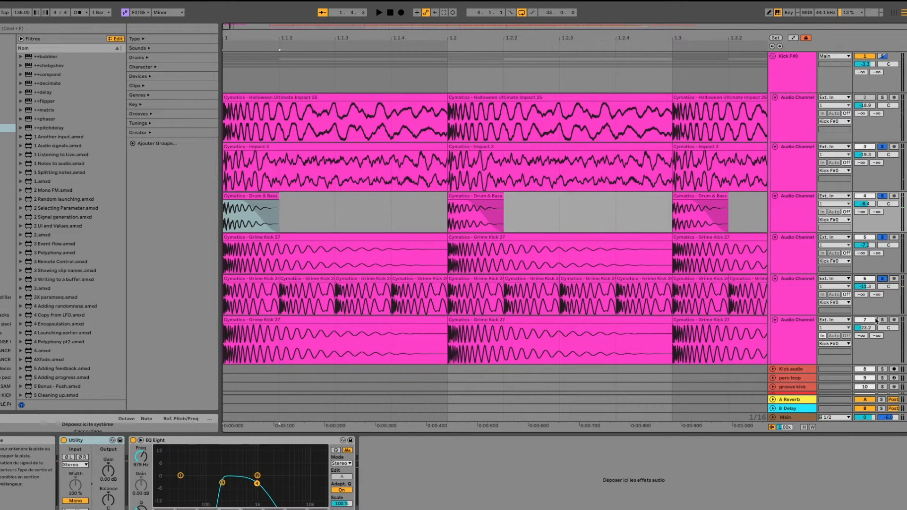
click(392, 171)
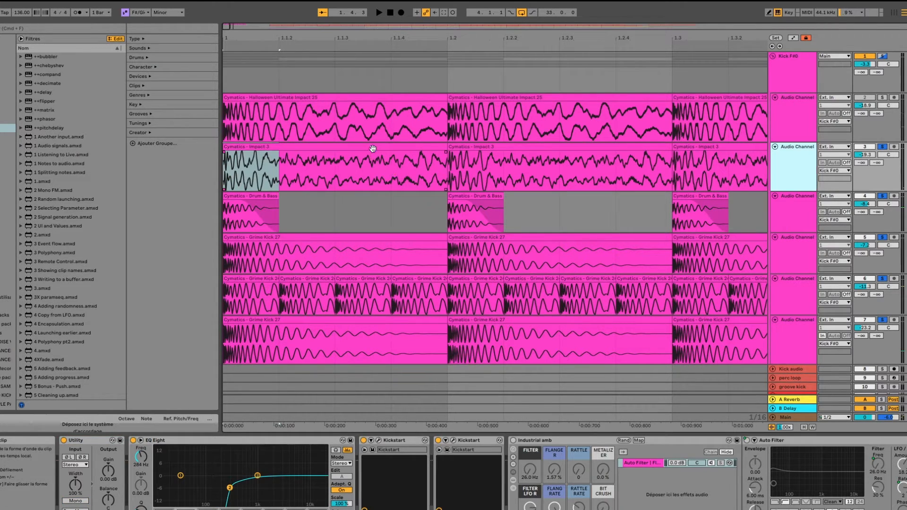
key(space)
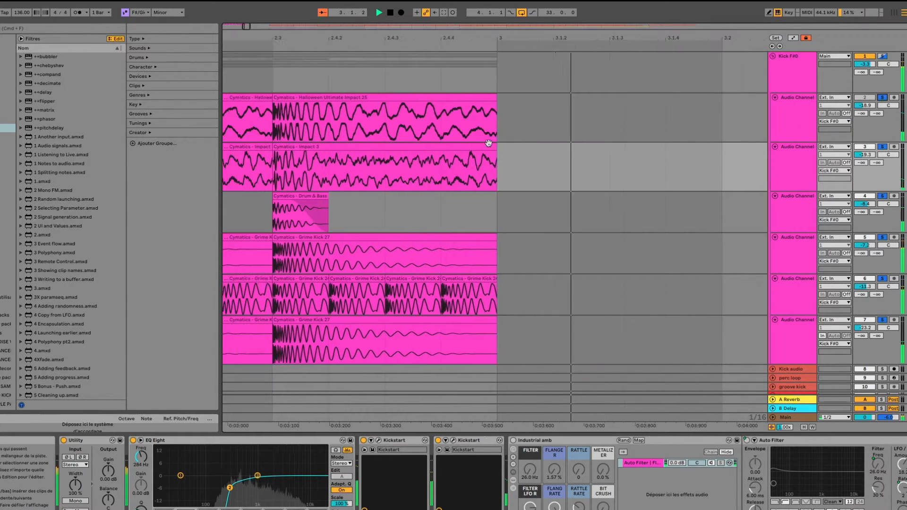
Add track 2 to the soloed layers, play the combination again, and select its first Halloween Ultimate Impact 25 clip.
scroll(489, 143, left, 15)
key(space)
key(space)
click(338, 98)
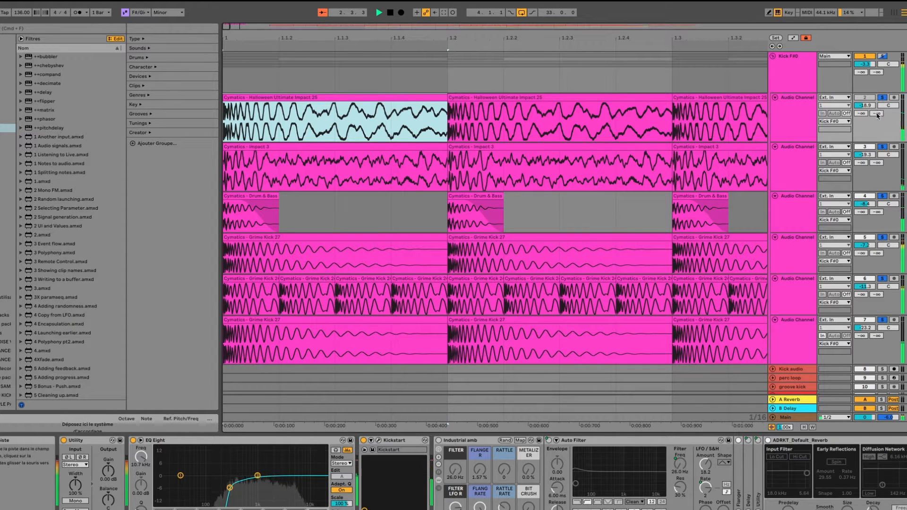
Solo only track 3, show its devices, and inspect the curve of its first Kickstart.
click(282, 158)
click(882, 147)
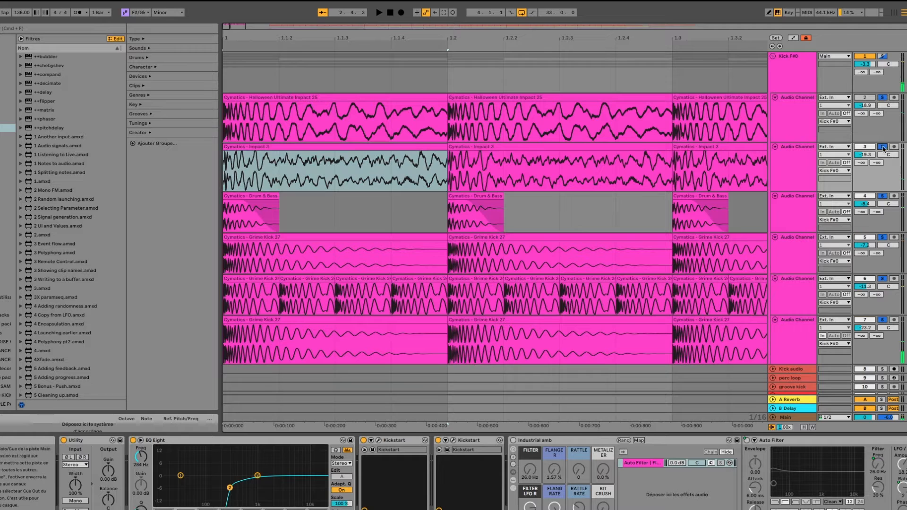
click(799, 162)
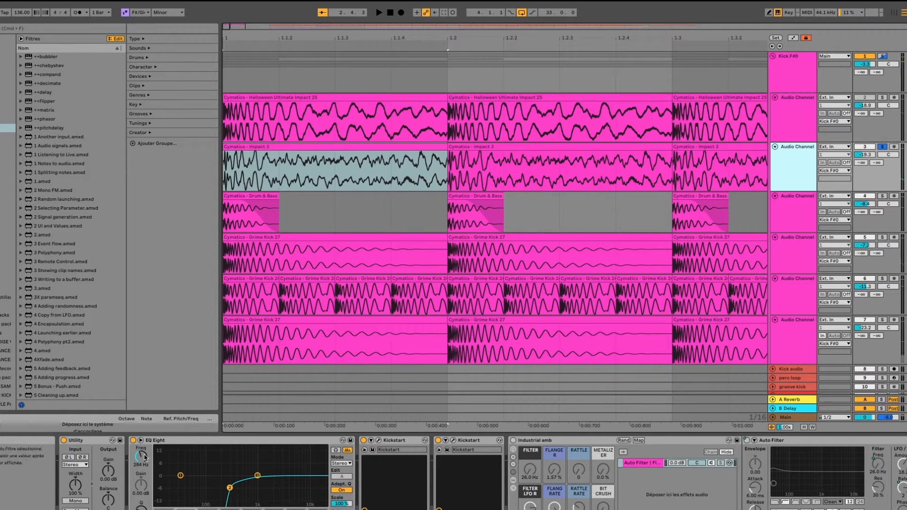
click(379, 441)
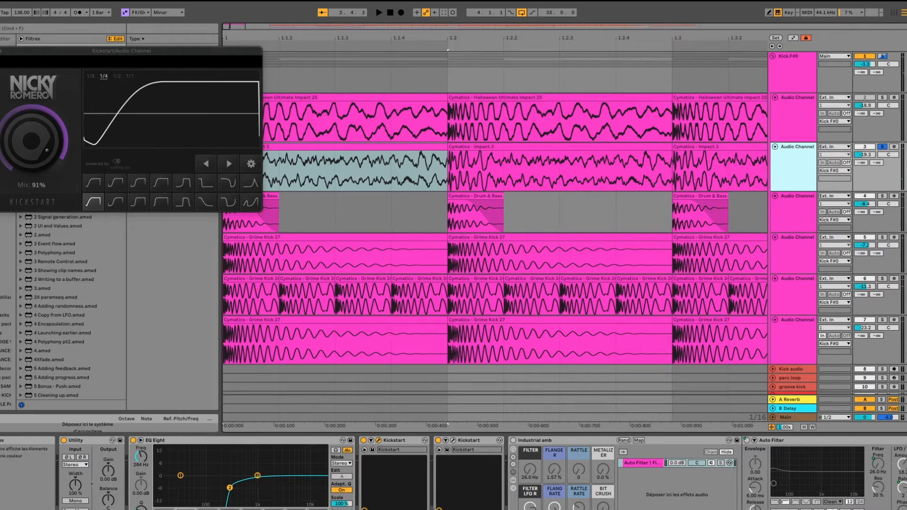
click(0, 51)
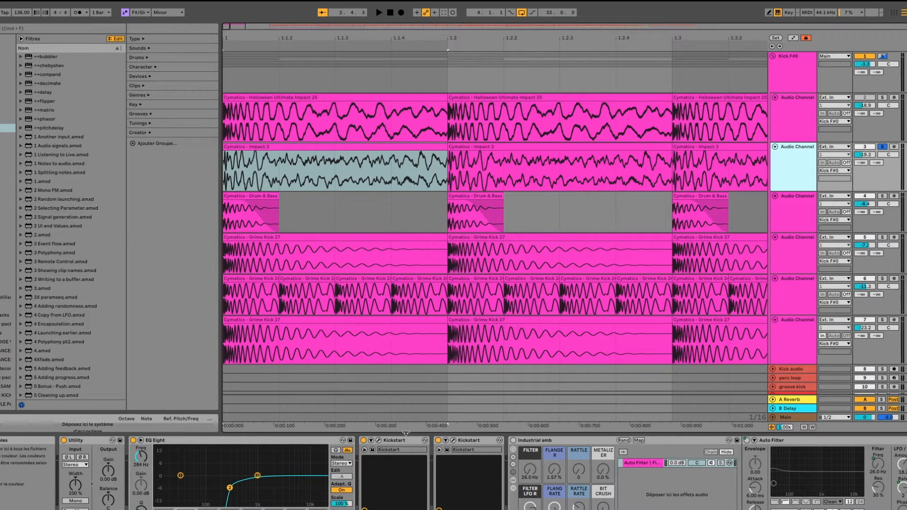
Open track 3's second Kickstart, lower its mix to 87%, play the layer, and close the plug-in.
click(454, 442)
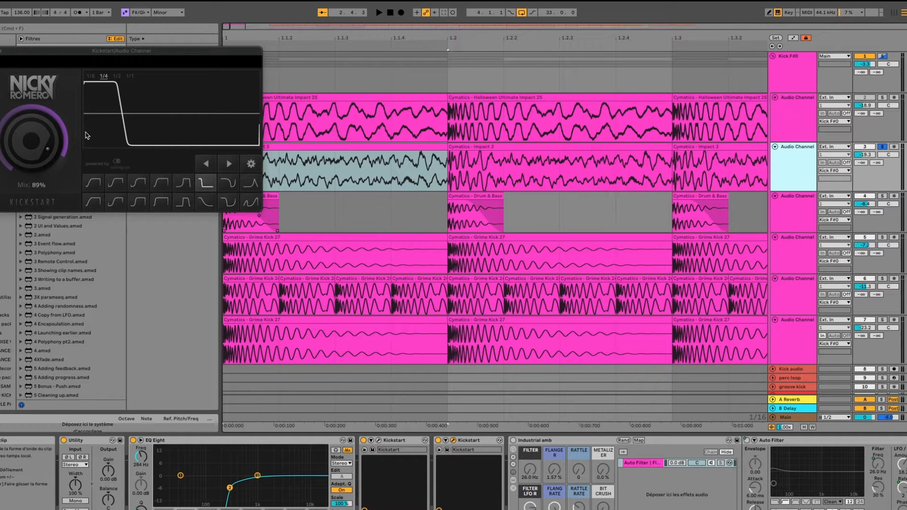
key(space)
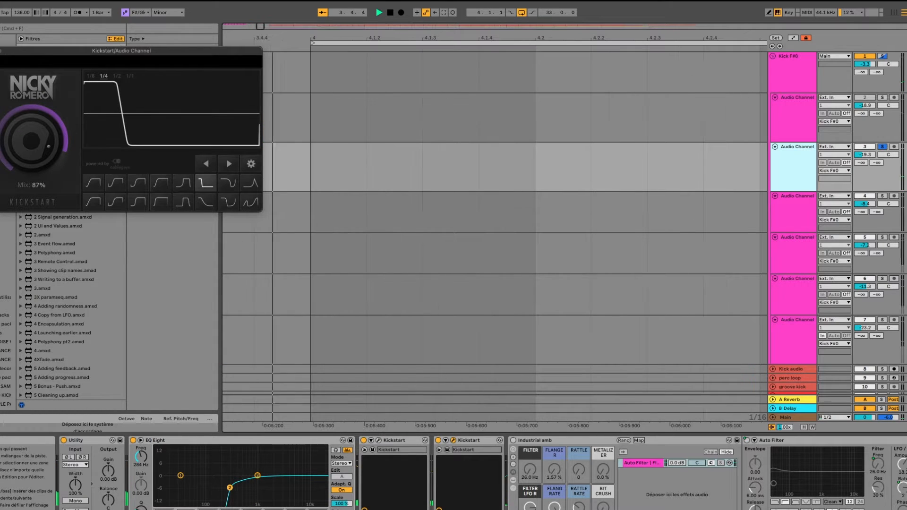
click(1, 51)
Solo the whole Kick F#0 group and play all its layers from the first Impact 3 clip.
scroll(403, 155, left, 10)
click(311, 143)
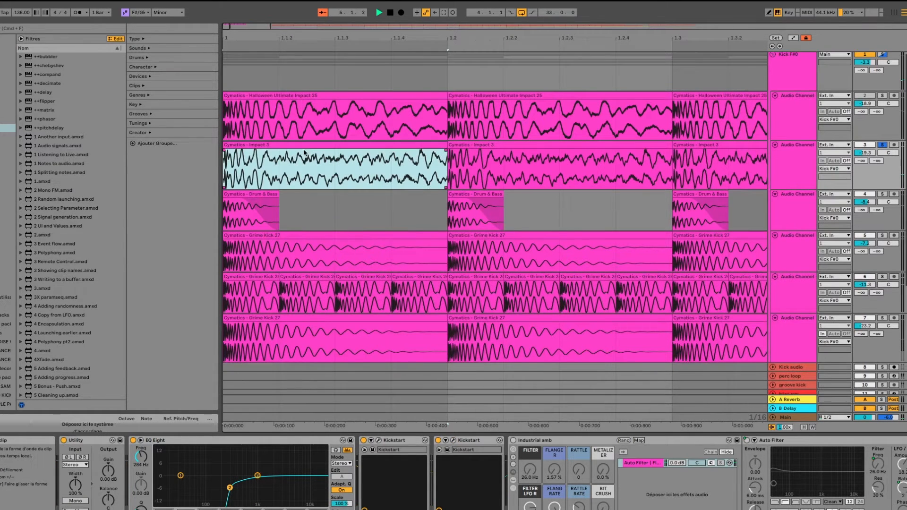
key(space)
key(space)
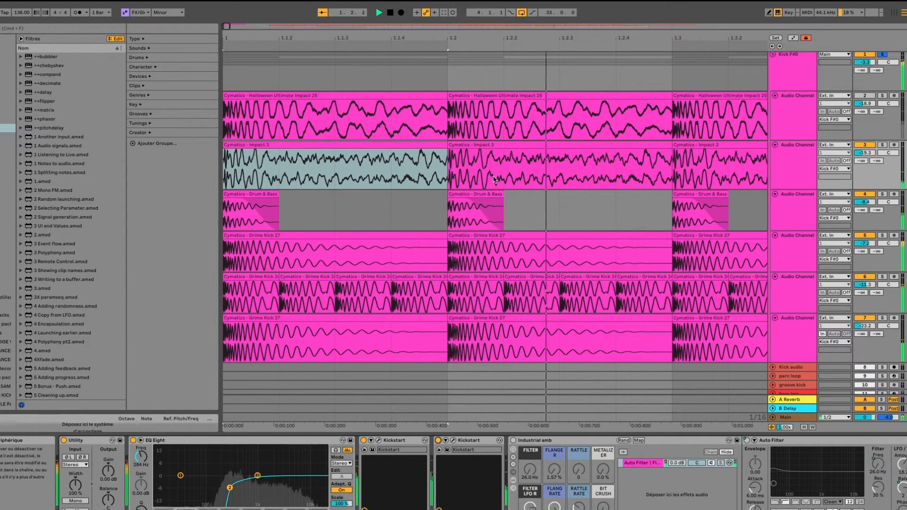
Activate track 2 and delete the Industrial amb rack from it, ending with playback stopped.
click(866, 96)
click(800, 116)
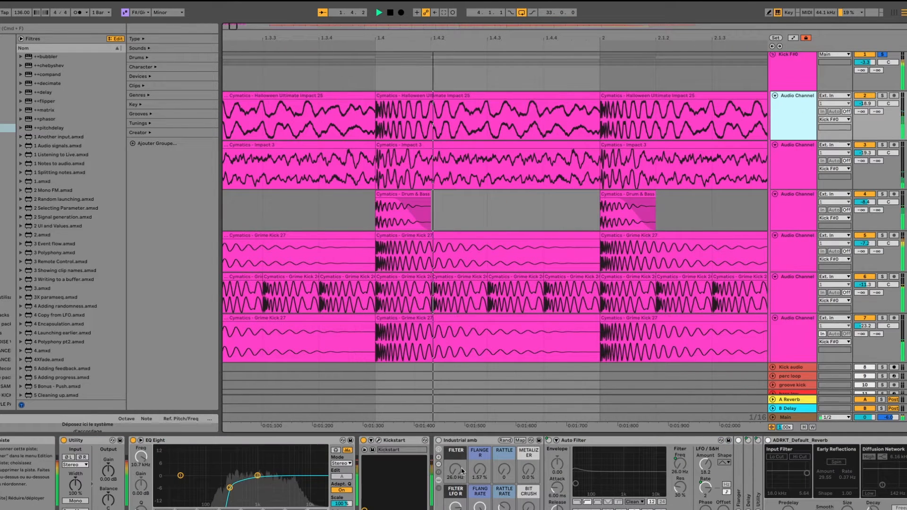
click(463, 443)
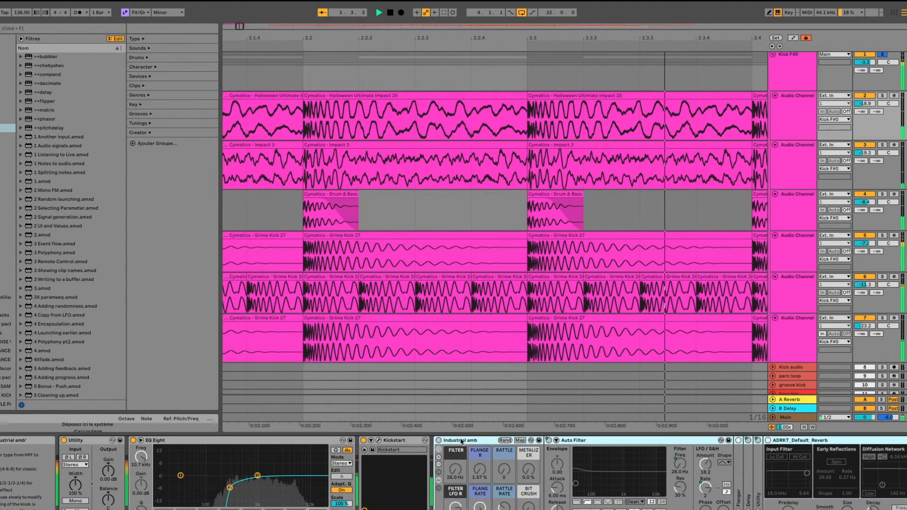
key(Delete)
key(space)
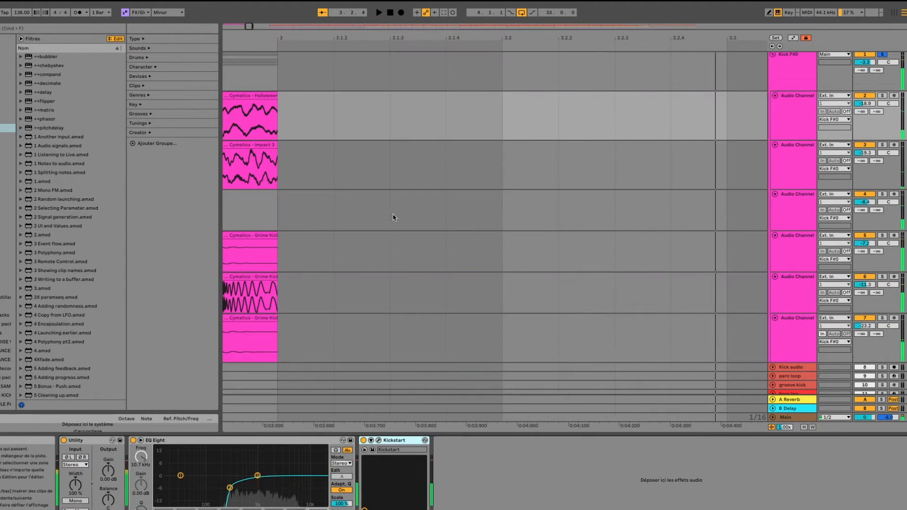
Loop the first beat across the clips of tracks 2 to 7 and play it briefly.
scroll(394, 216, left, 10)
click(289, 97)
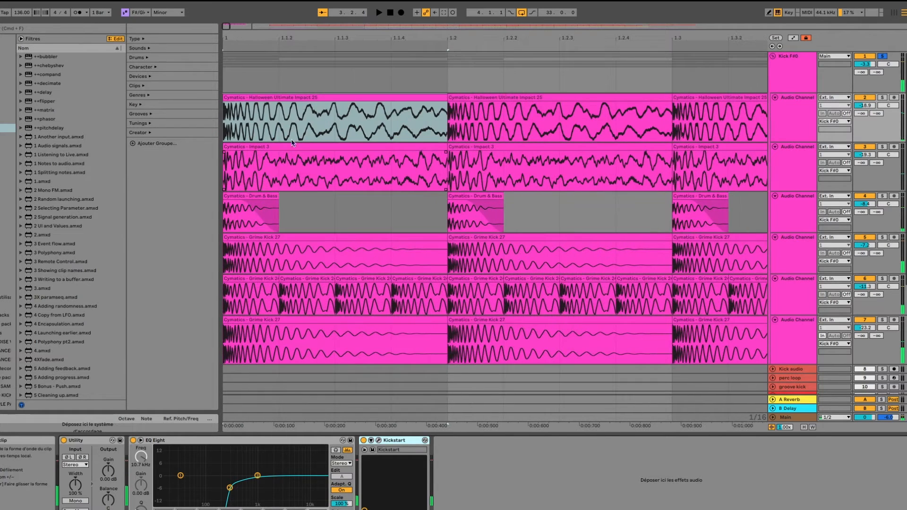
shift+click(416, 276)
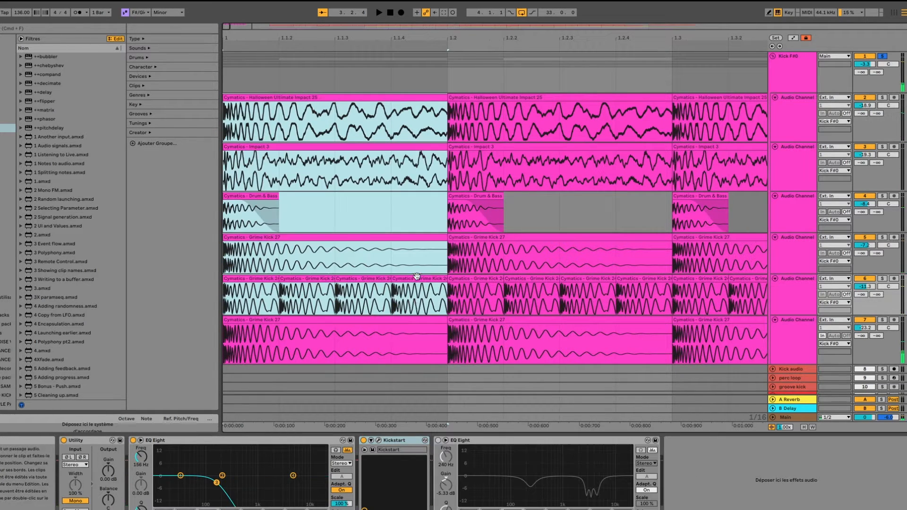
shift+click(415, 318)
key(super+l)
key(space)
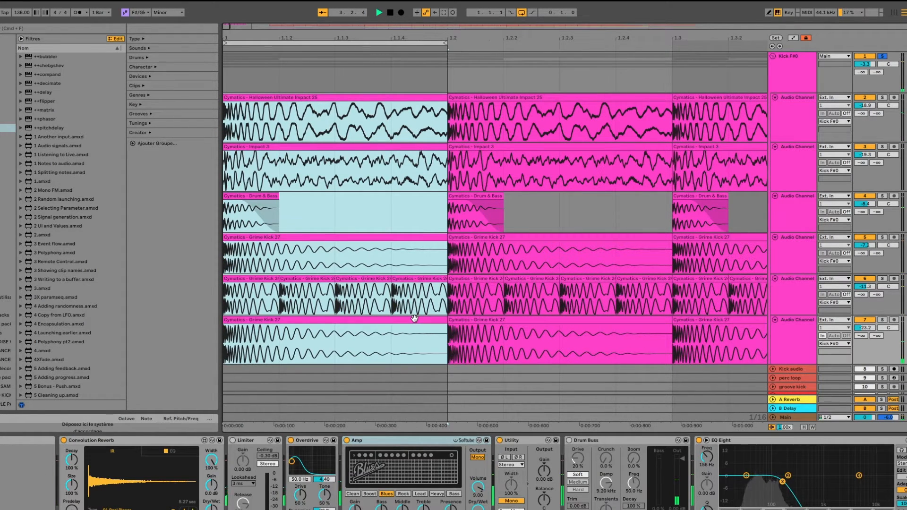
key(space)
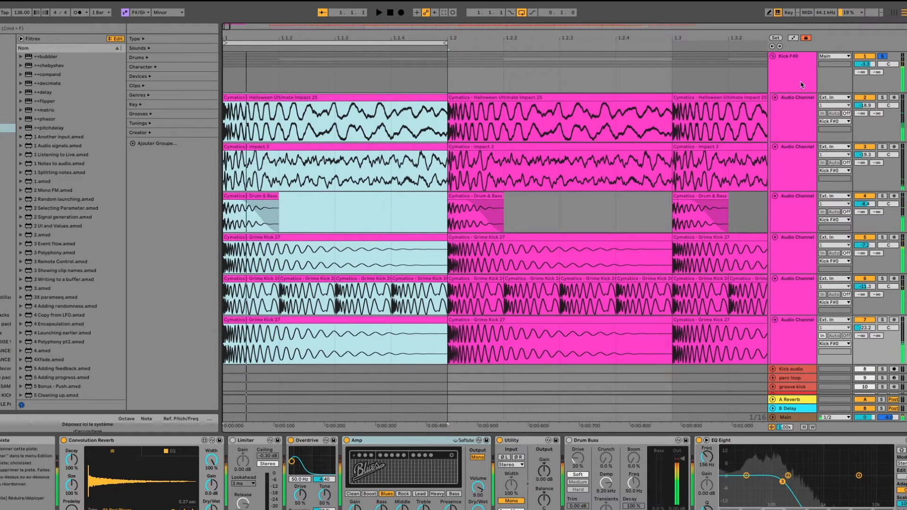
Show the Kick F#0 group's devices and fold tracks 2 to 7 in the arrangement.
click(800, 82)
click(774, 98)
click(775, 106)
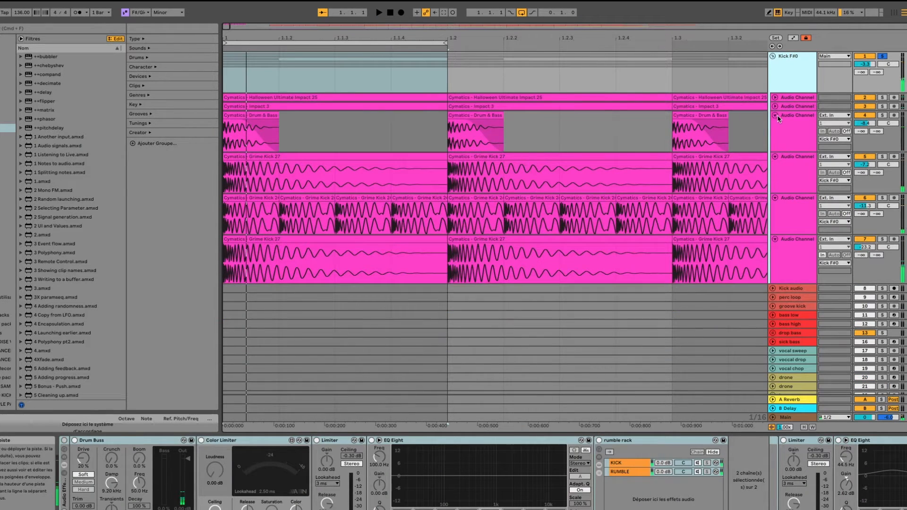
click(774, 115)
click(774, 124)
click(775, 133)
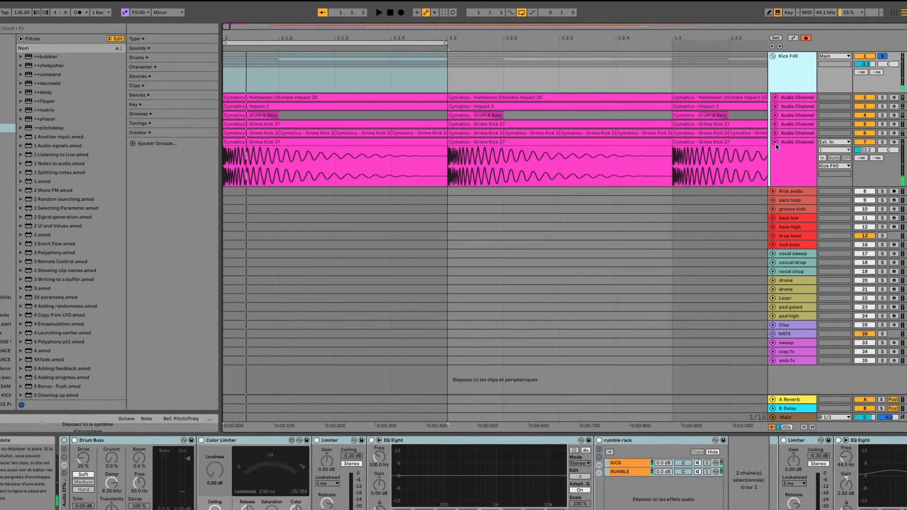
click(774, 142)
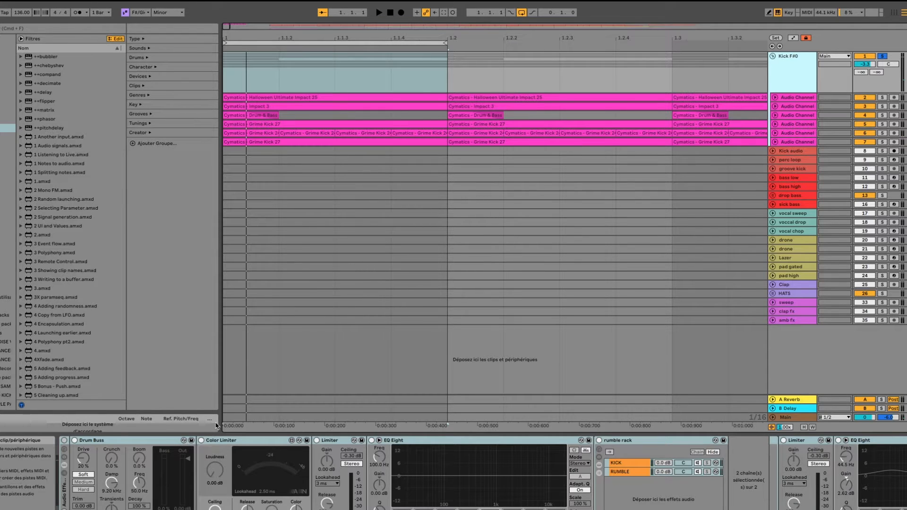
Turn on the Kick F#0 group's first audio effect rack and select its Color Limiter and Drum Buss in turn.
click(65, 441)
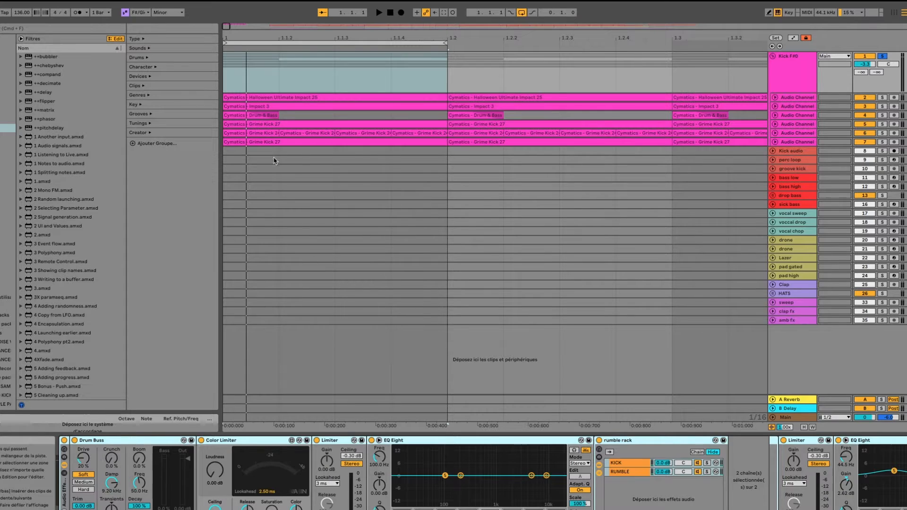
click(245, 106)
click(252, 120)
click(289, 407)
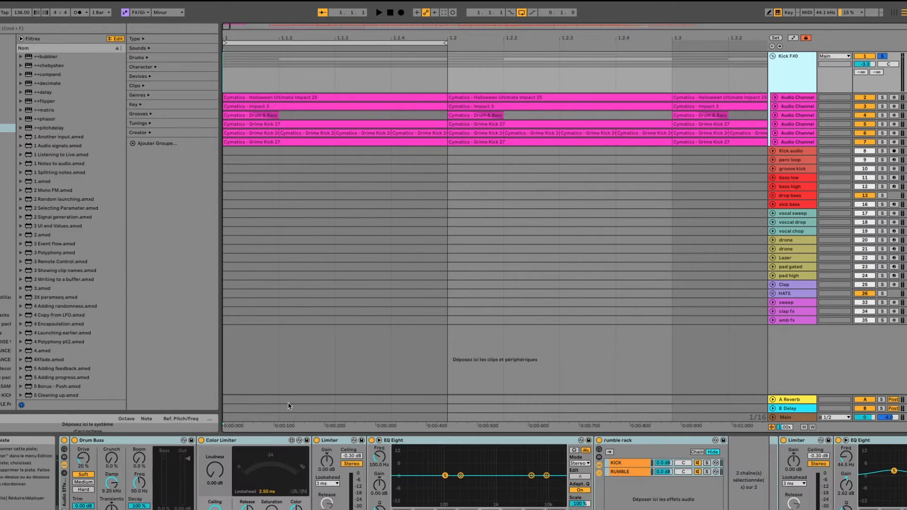
click(249, 442)
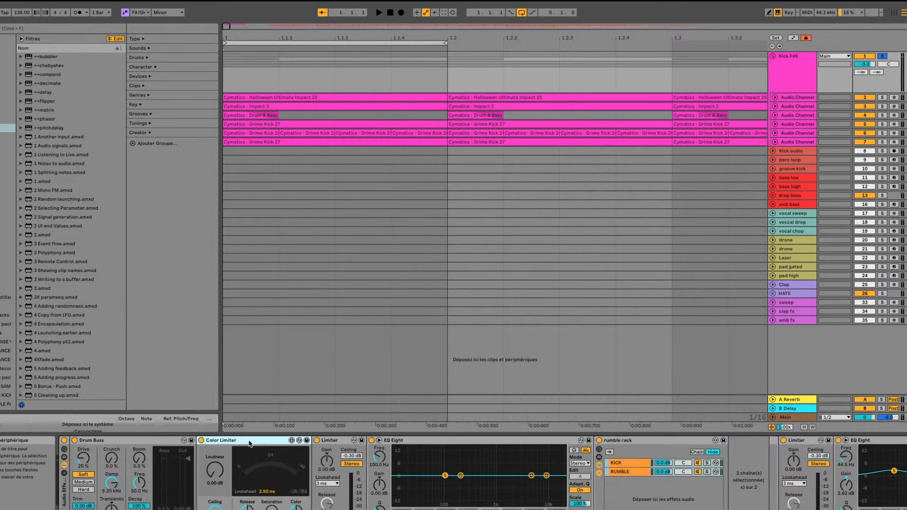
click(155, 446)
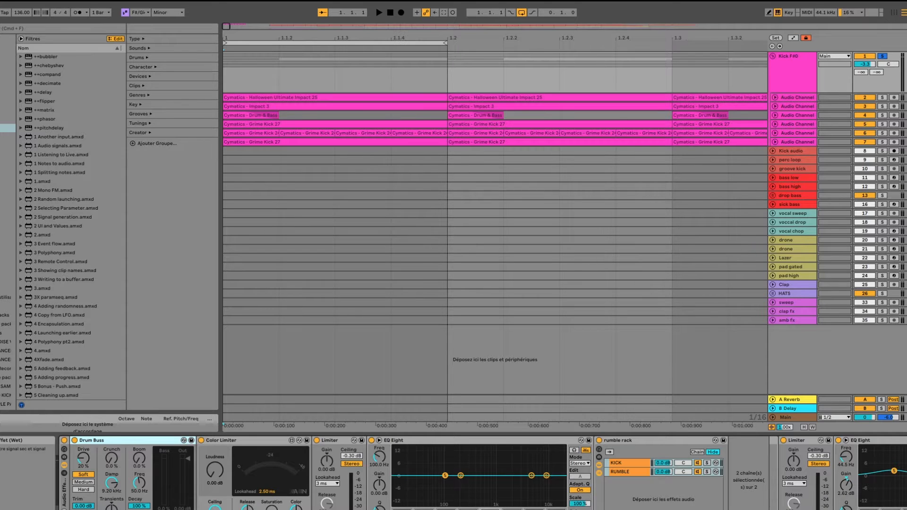
Play the loop and turn off the first EQ Eight and the rumble rack in the Kick F#0 chain.
key(space)
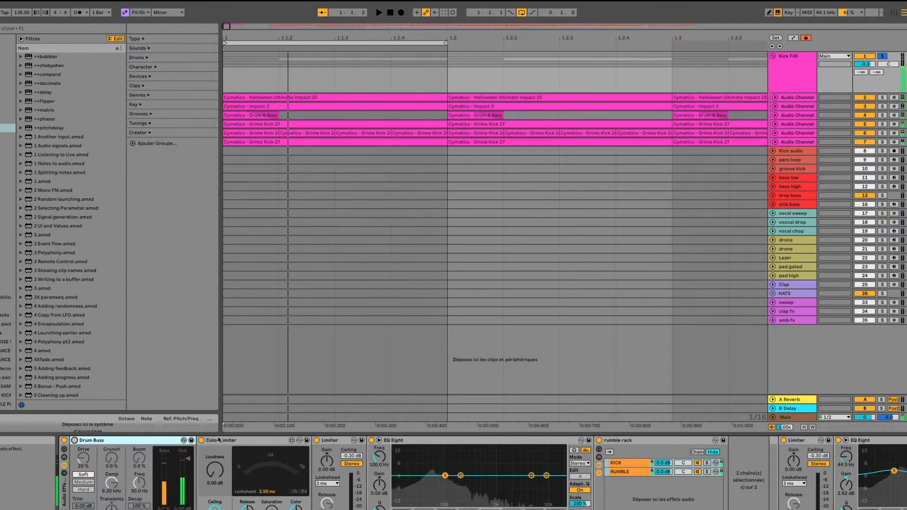
click(372, 442)
click(598, 441)
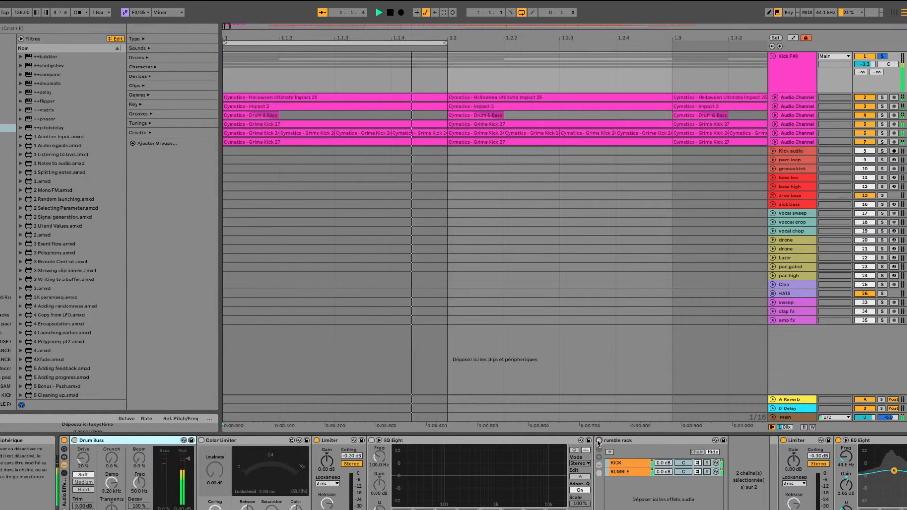
Turn off the EQ Eights further along the Kick F#0 device chain, after the rumble rack and in the following effect rack.
scroll(598, 468, right, 10)
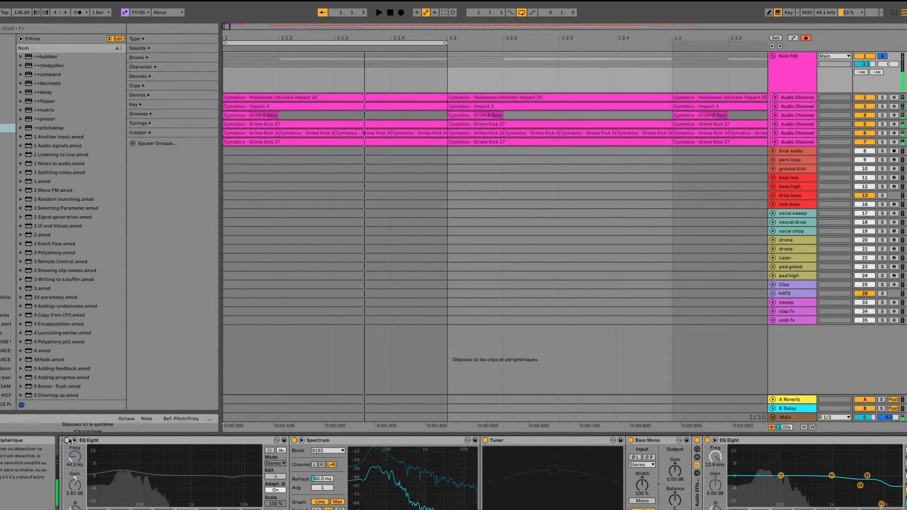
scroll(710, 444, right, 3)
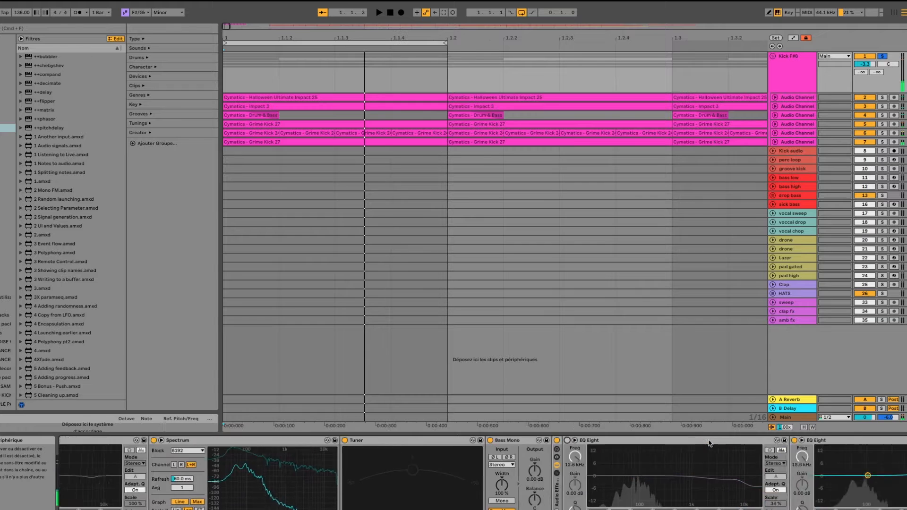
scroll(708, 444, right, 3)
scroll(467, 453, right, 4)
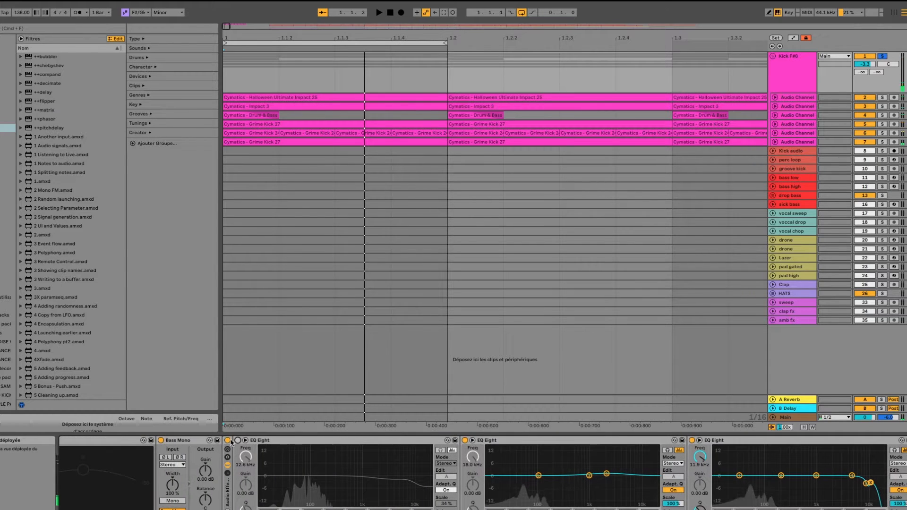
scroll(279, 456, right, 10)
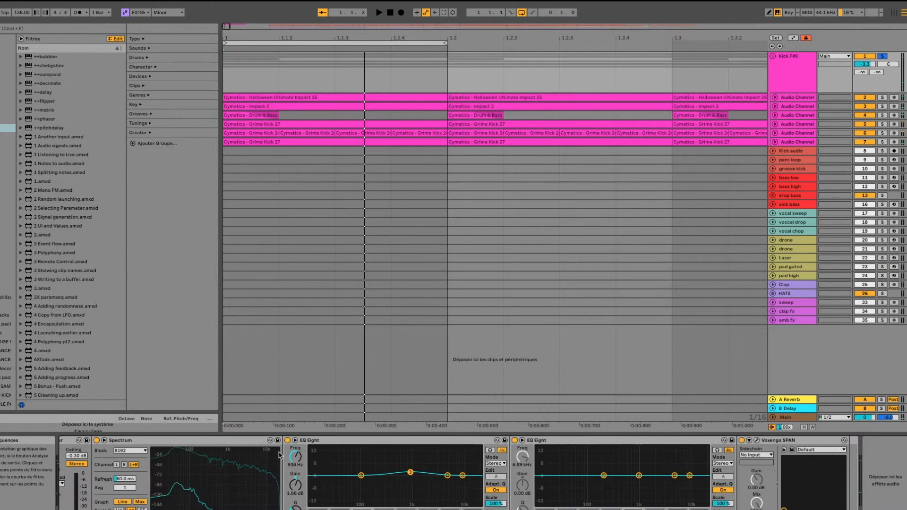
scroll(175, 447, left, 5)
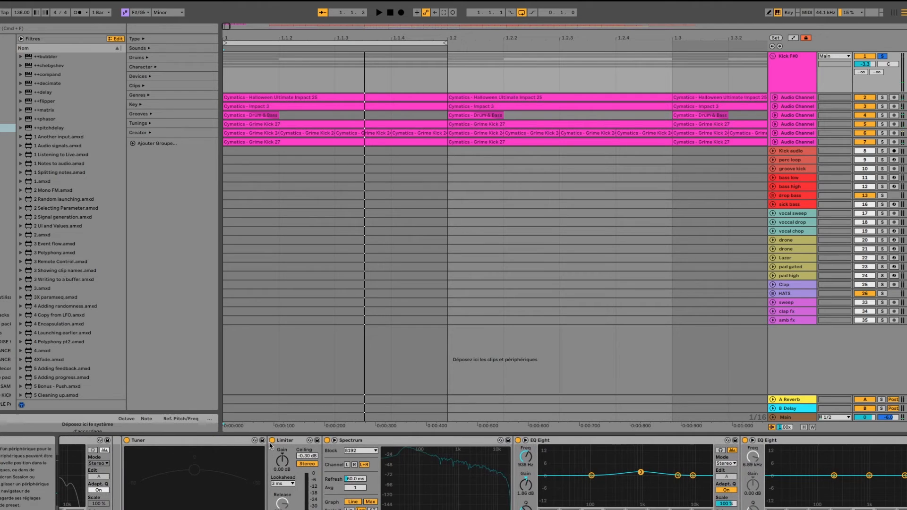
scroll(281, 448, left, 4)
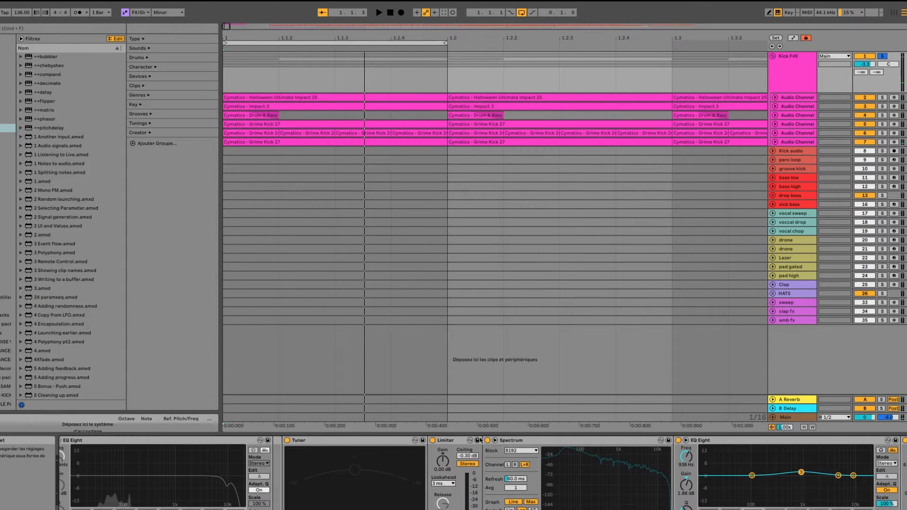
scroll(489, 442, right, 5)
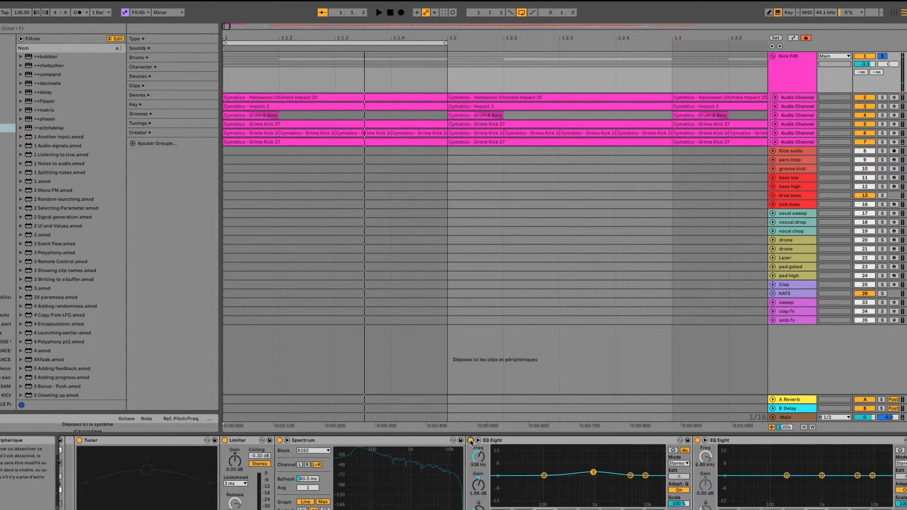
scroll(471, 444, left, 10)
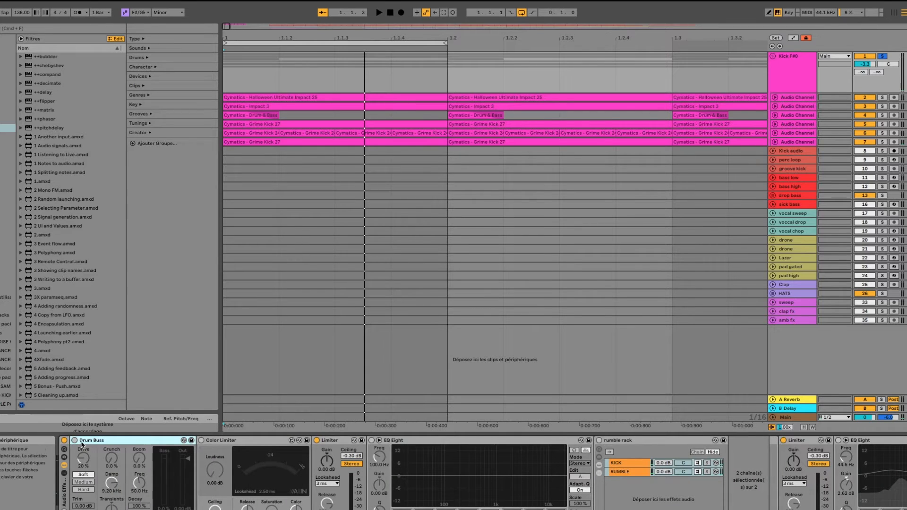
Turn the Drum Buss and Color Limiter back on during playback and compare their rack off and on.
key(space)
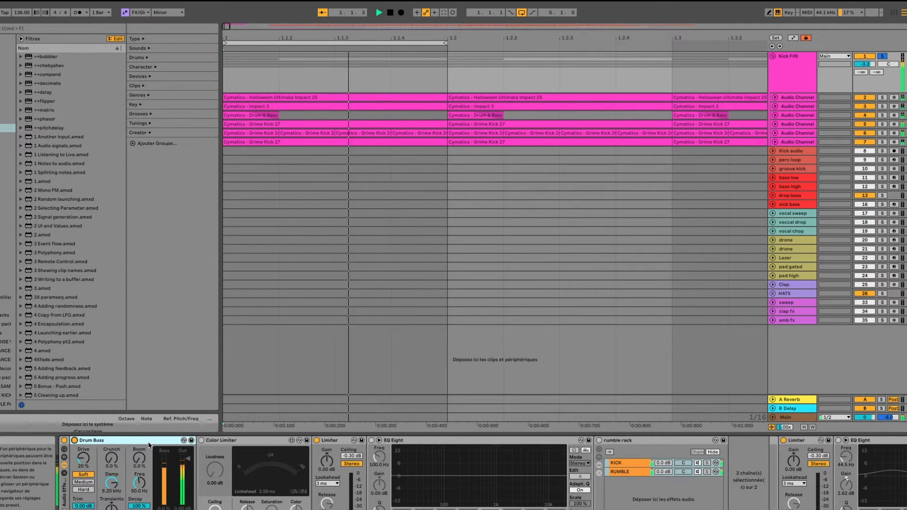
click(74, 440)
click(75, 440)
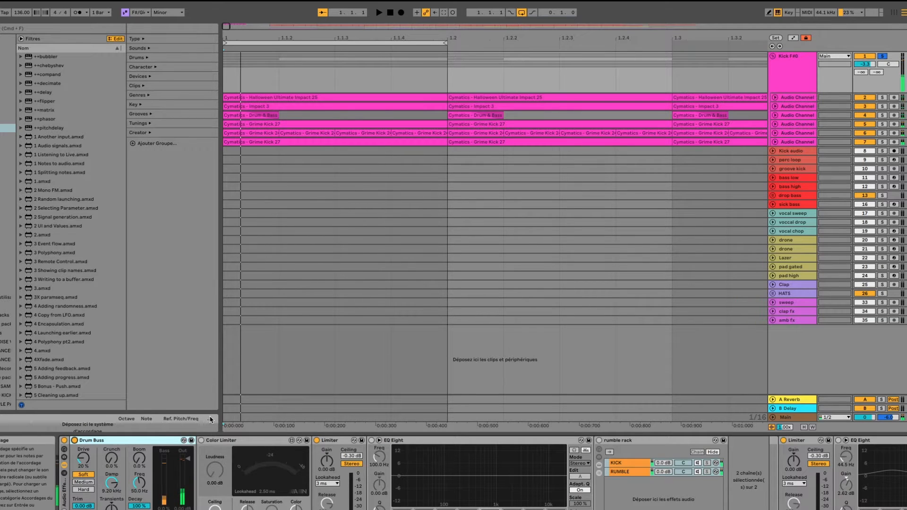
click(202, 440)
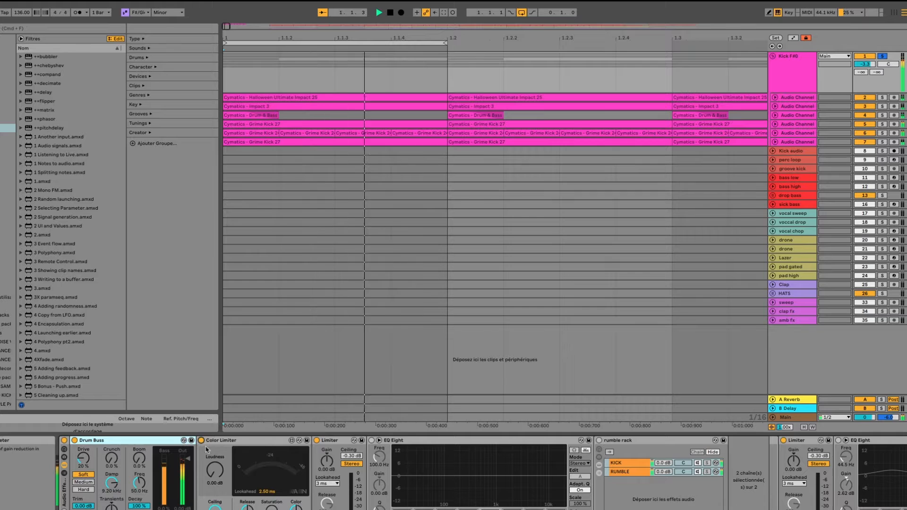
click(65, 441)
click(64, 440)
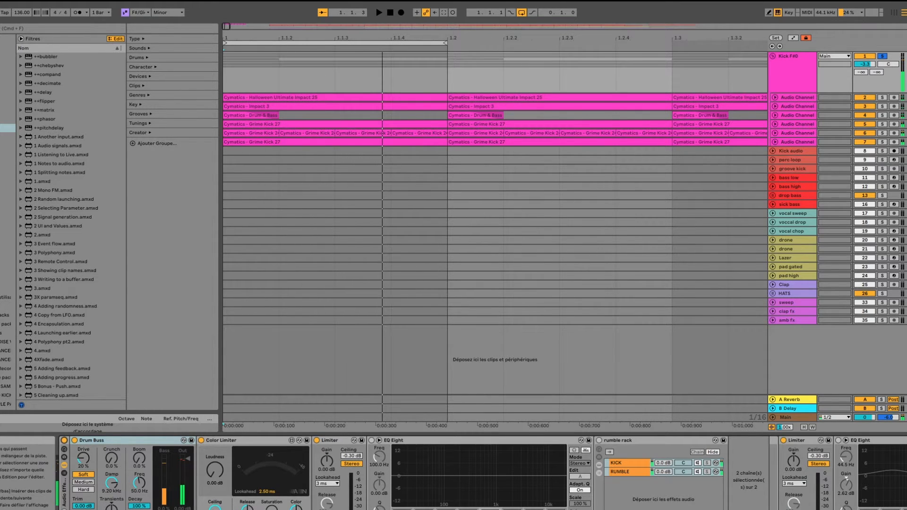
Turn the rumble rack back on and play the kick through it.
click(599, 440)
scroll(599, 442, right, 10)
scroll(287, 457, left, 2)
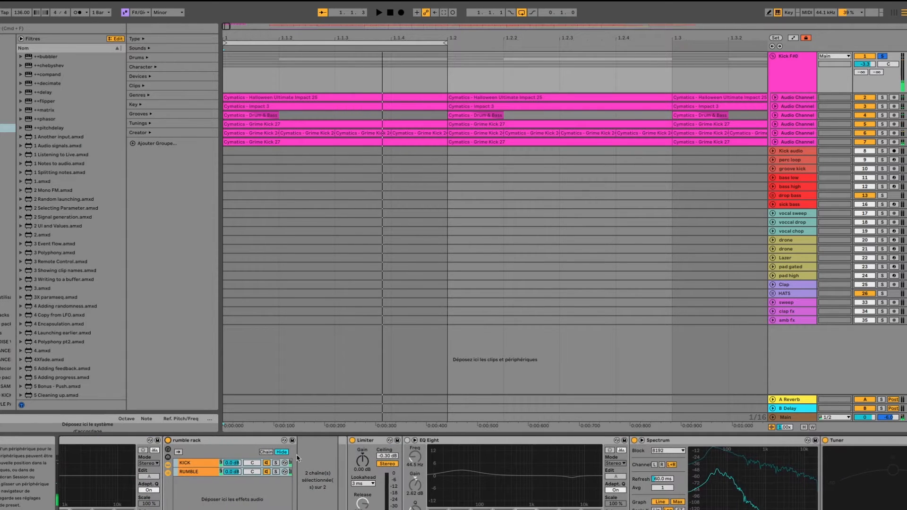
key(space)
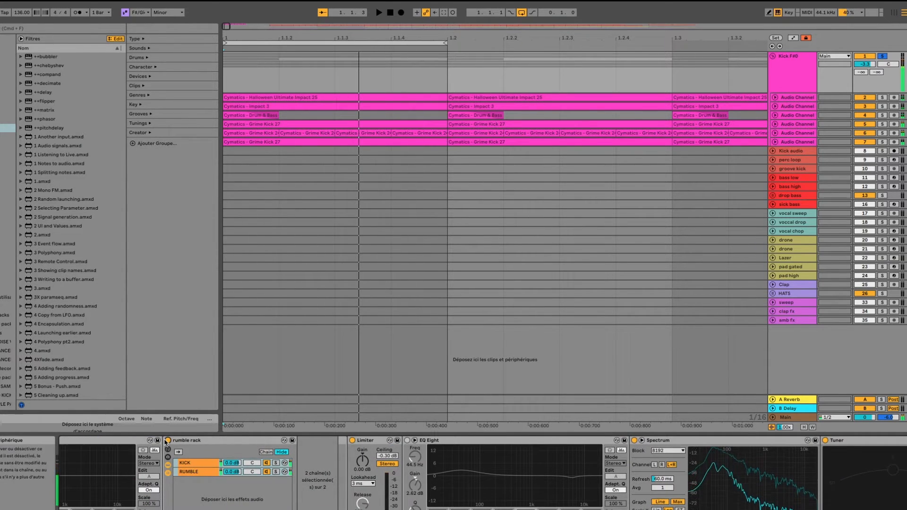
Show the rumble rack's KICK chain and then its RUMBLE chain, folding the two Shapers in the latter.
click(195, 465)
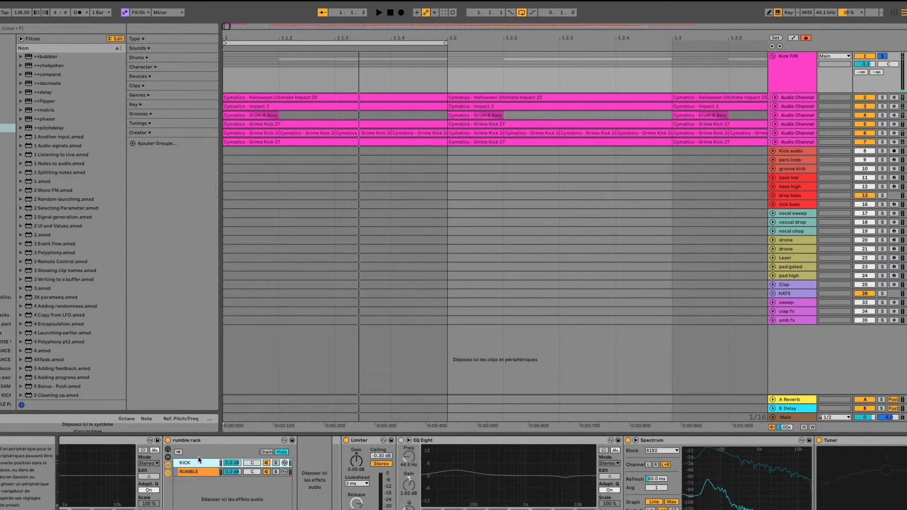
click(198, 472)
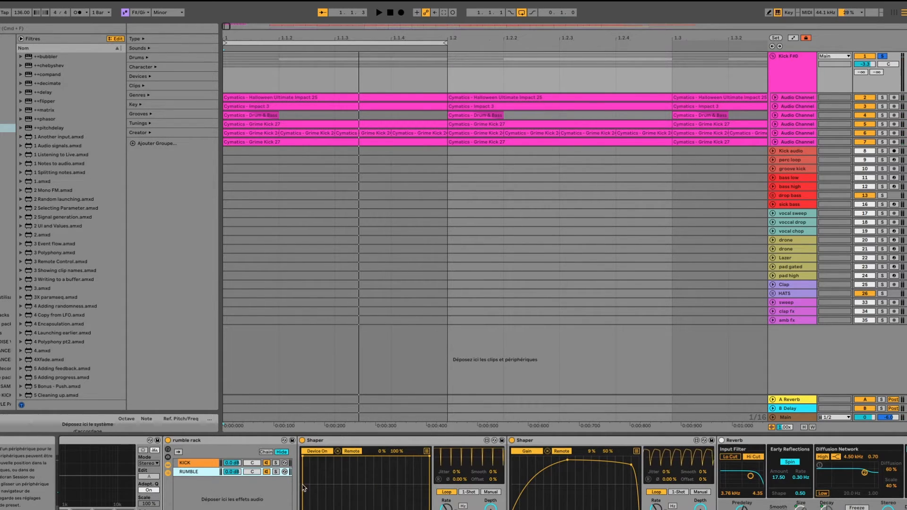
double_click(370, 442)
double_click(370, 442)
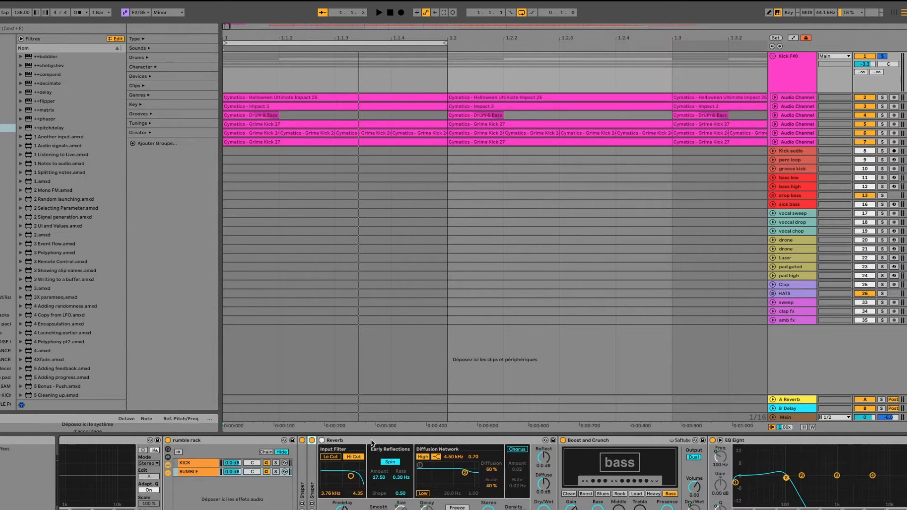
Select the RUMBLE chain's Reverb, first Boost and Crunch and EQ Eight in turn to inspect their settings.
click(396, 443)
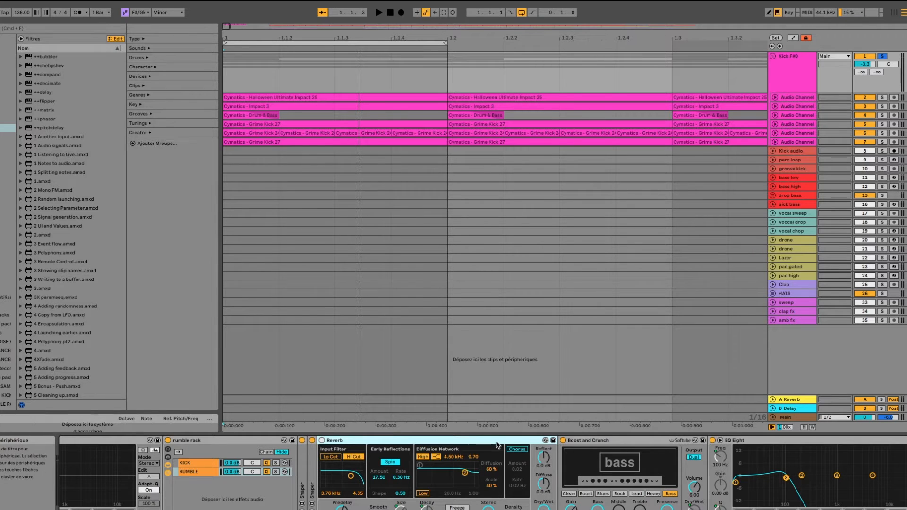
scroll(583, 460, right, 3)
click(527, 442)
scroll(526, 441, right, 4)
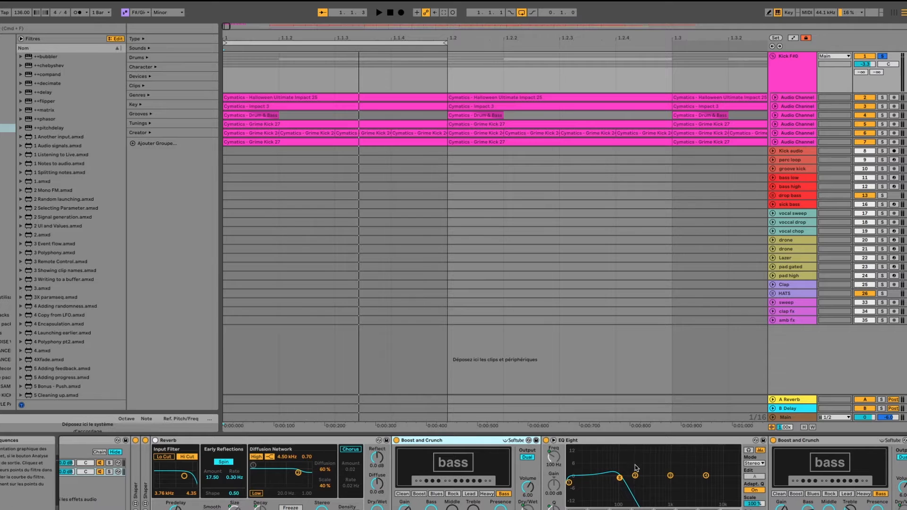
scroll(519, 463, right, 3)
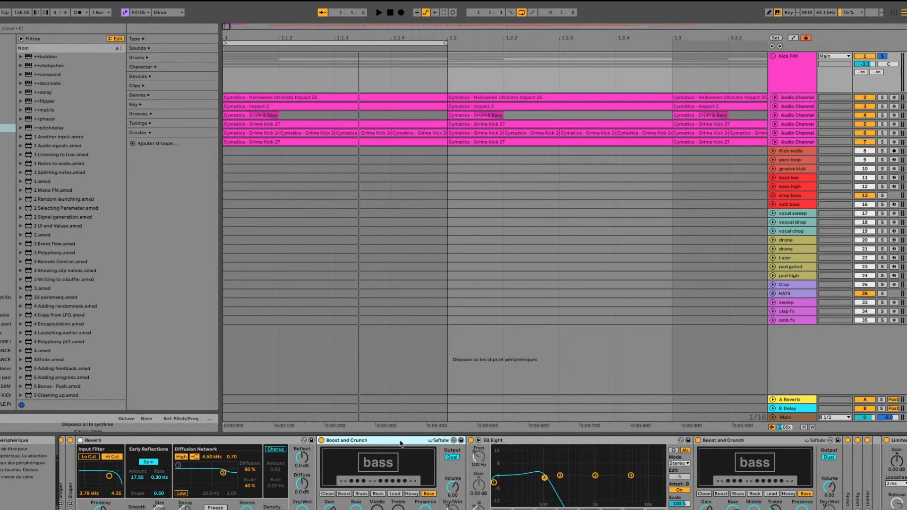
scroll(600, 451, right, 8)
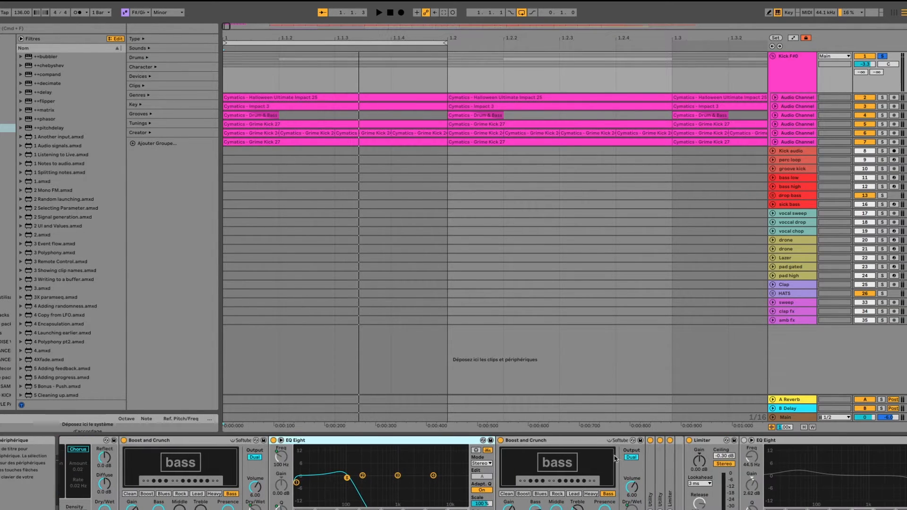
Unfold the two Utility devices at the end of the RUMBLE chain and fold the first one again.
click(654, 472)
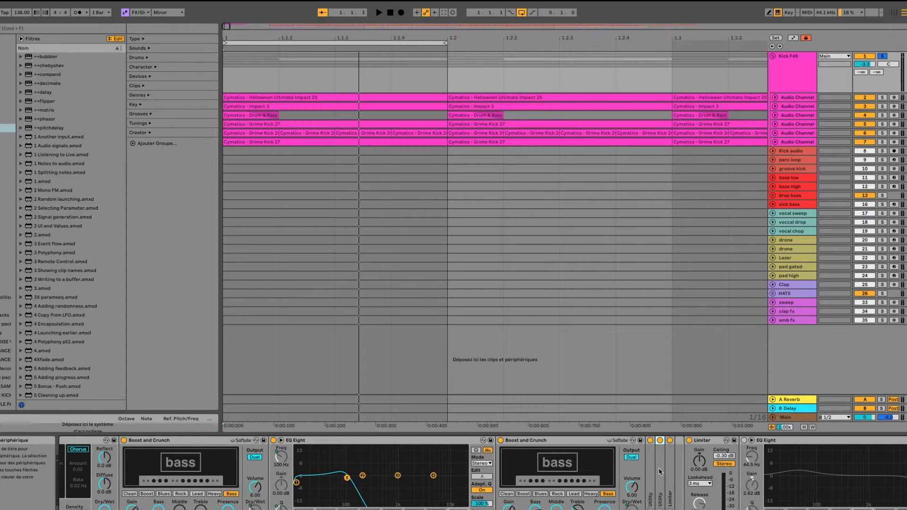
double_click(659, 472)
double_click(650, 472)
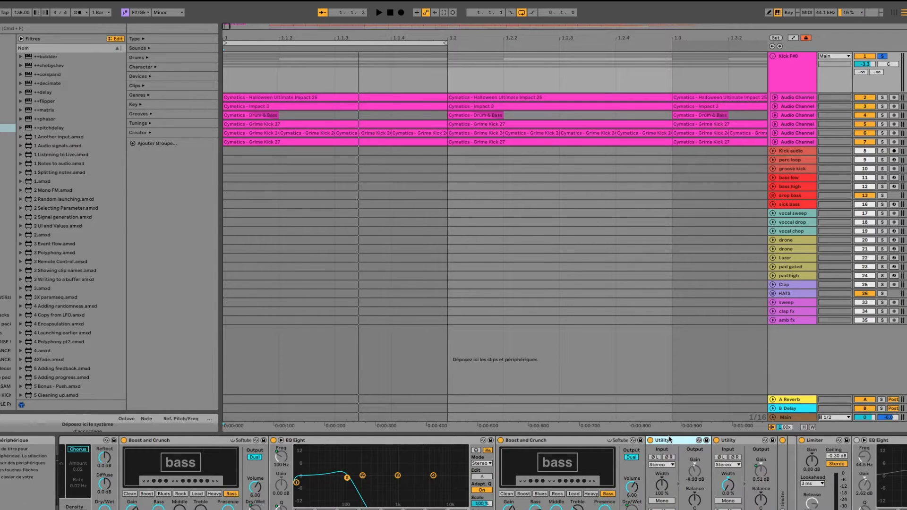
double_click(669, 440)
Play the loop and solo the RUMBLE chain in the rumble rack.
scroll(425, 466, left, 20)
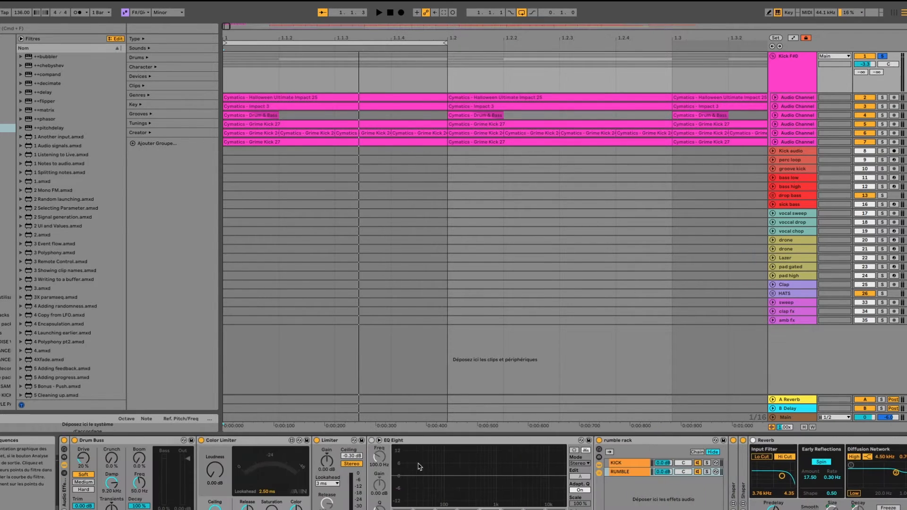
key(space)
click(697, 471)
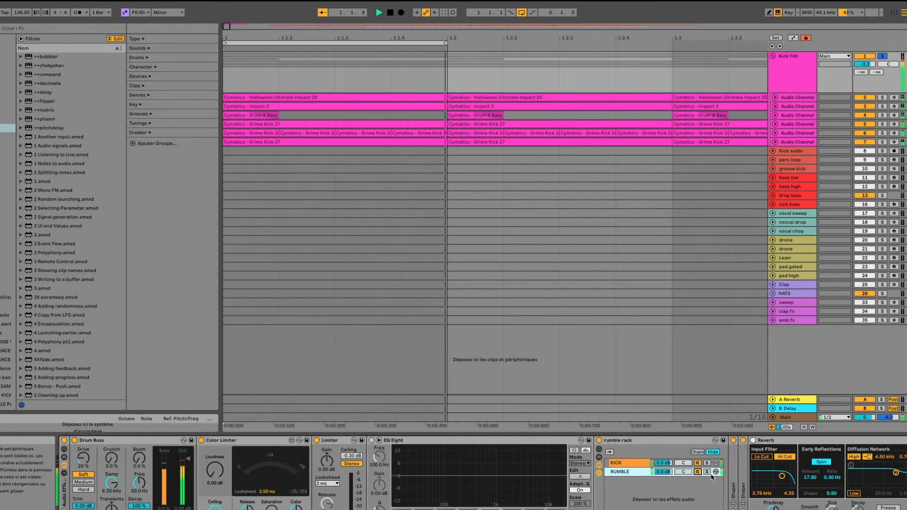
click(707, 472)
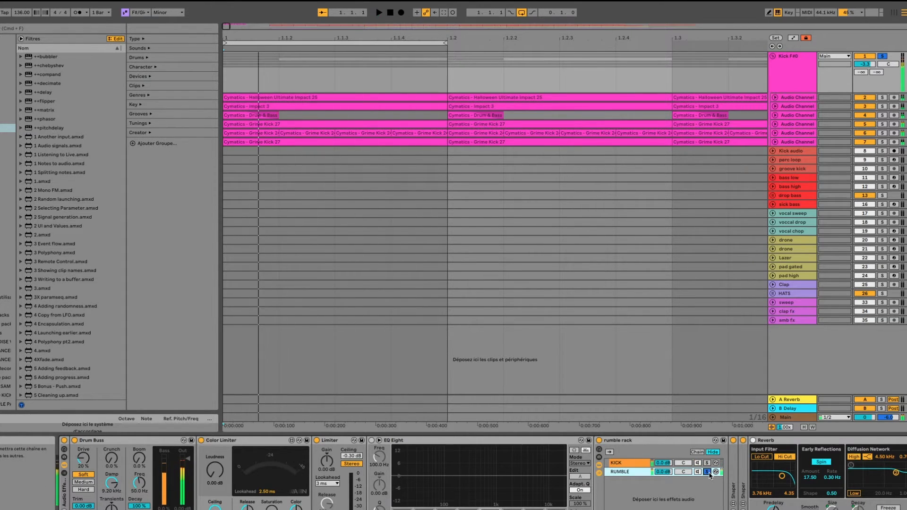
Turn on the EQ Eight that follows the Limiter after the rumble rack.
scroll(339, 467, right, 10)
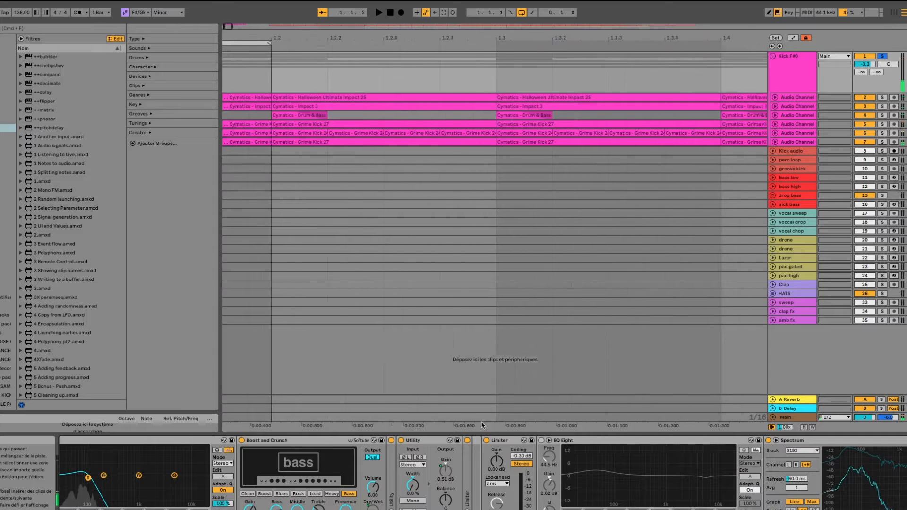
scroll(473, 467, right, 8)
scroll(472, 467, left, 3)
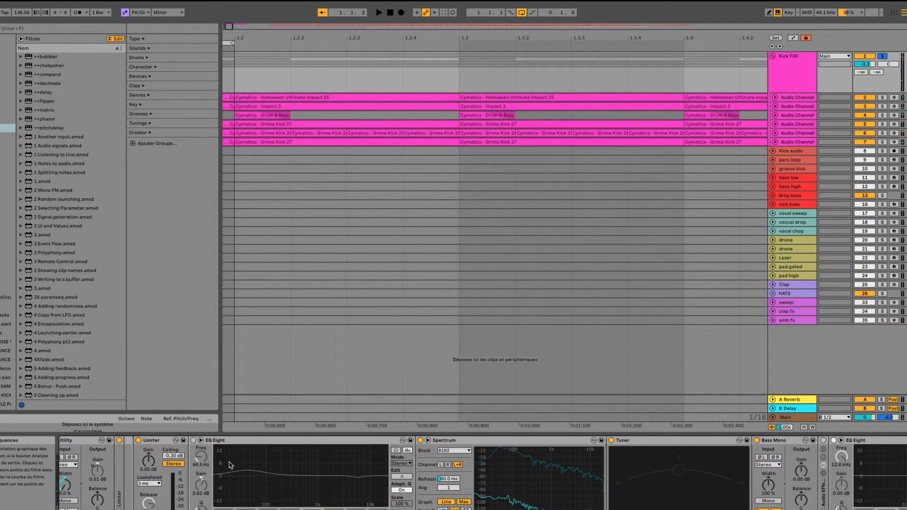
click(193, 440)
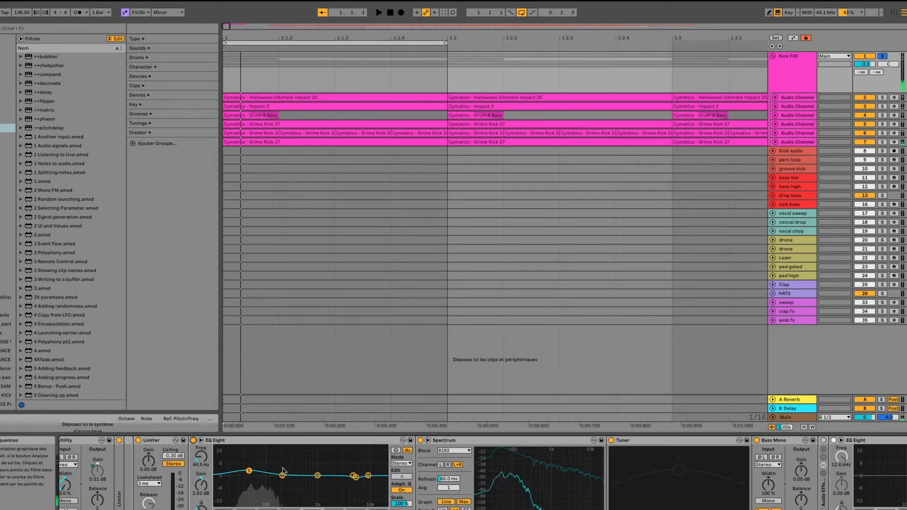
Turn on the audio effect rack holding three EQ Eights after Bass Mono and play the loop.
scroll(283, 471, right, 10)
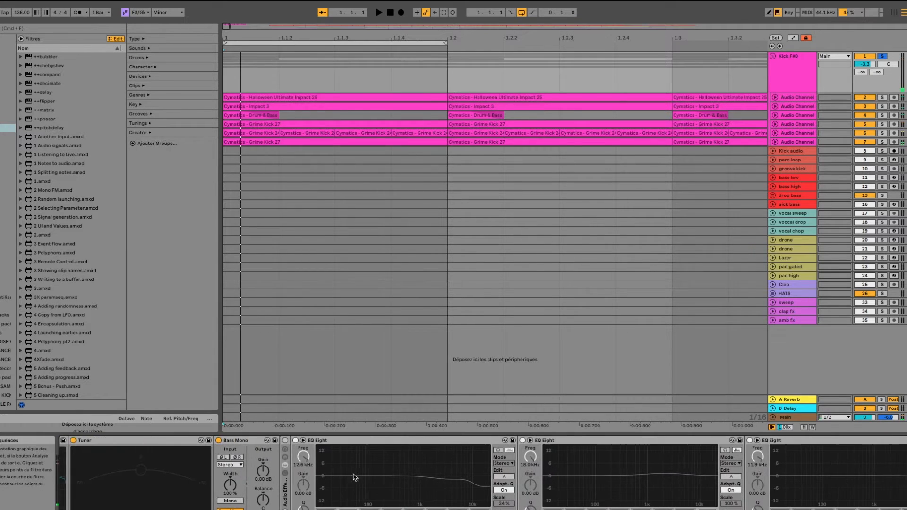
scroll(392, 467, right, 5)
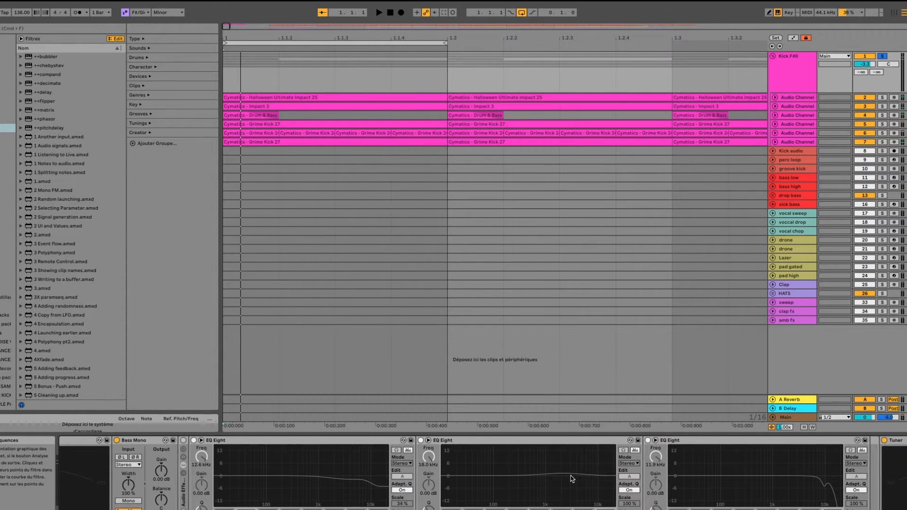
scroll(495, 480, right, 3)
scroll(603, 484, right, 6)
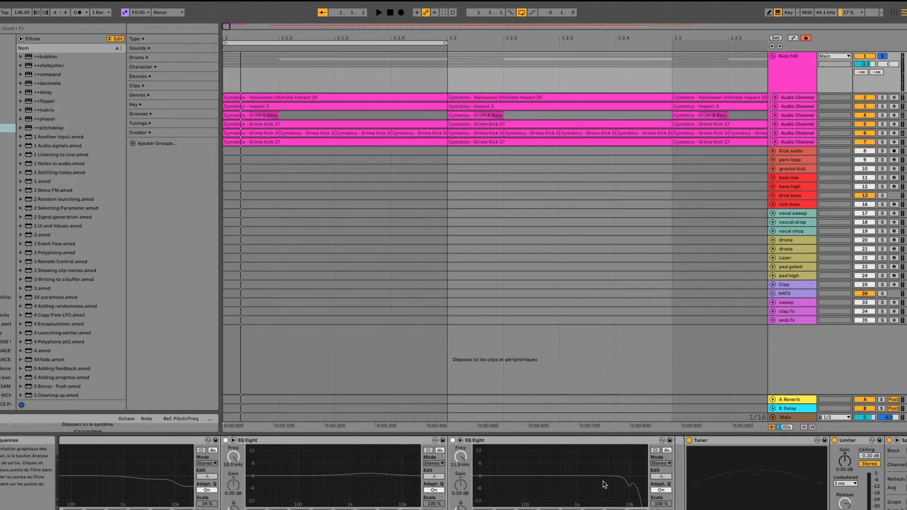
scroll(640, 504, right, 4)
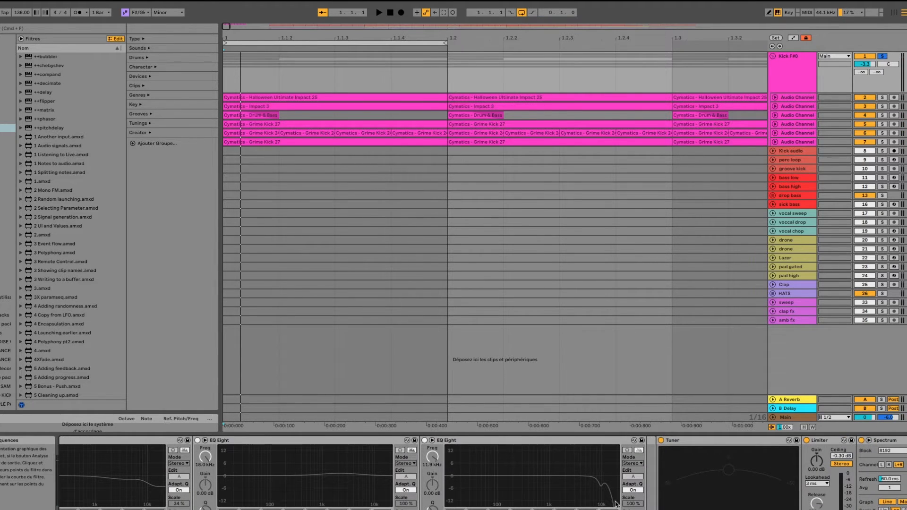
scroll(579, 494, right, 20)
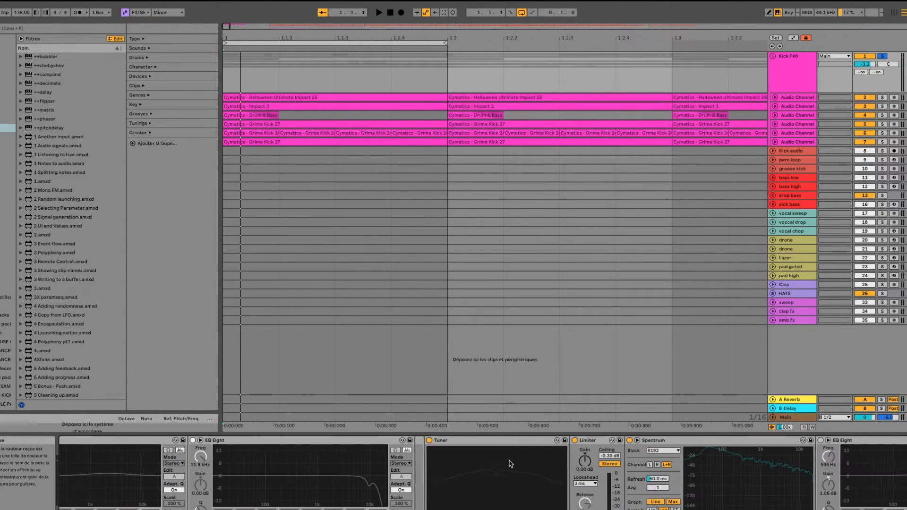
key(space)
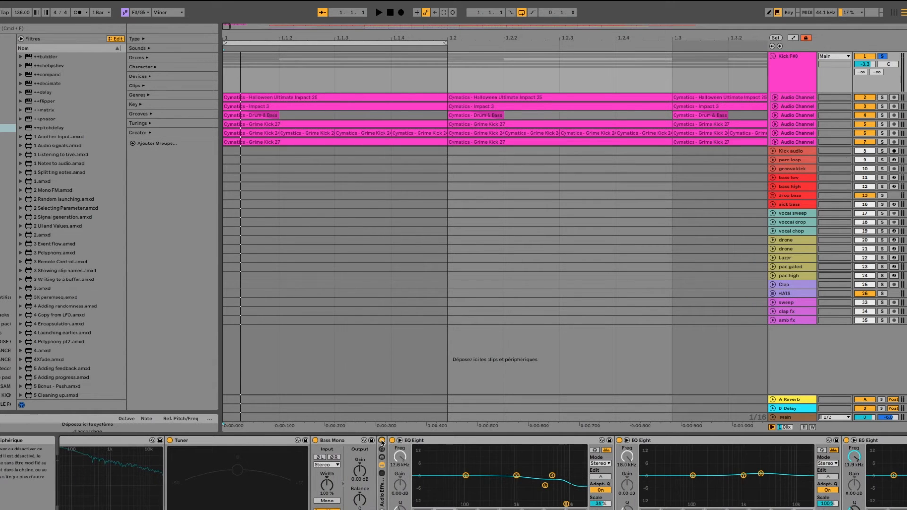
scroll(444, 464, right, 16)
scroll(565, 465, right, 20)
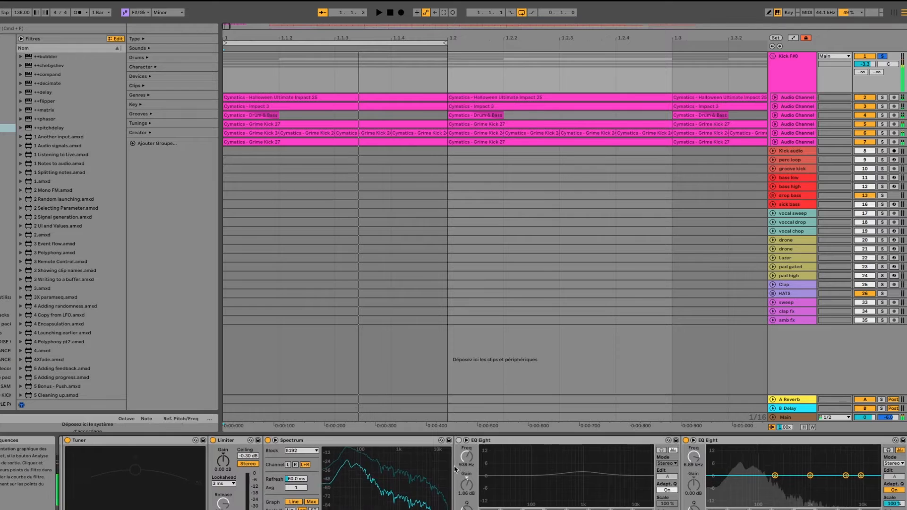
Turn the rack's last EQ Eight back on and enable the 938 Hz EQ Eight that follows the Spectrum.
scroll(463, 473, left, 20)
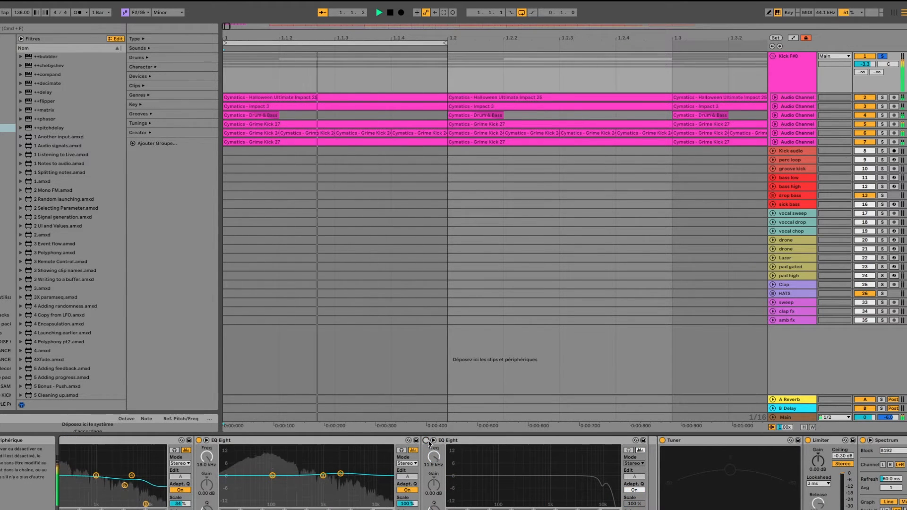
click(427, 442)
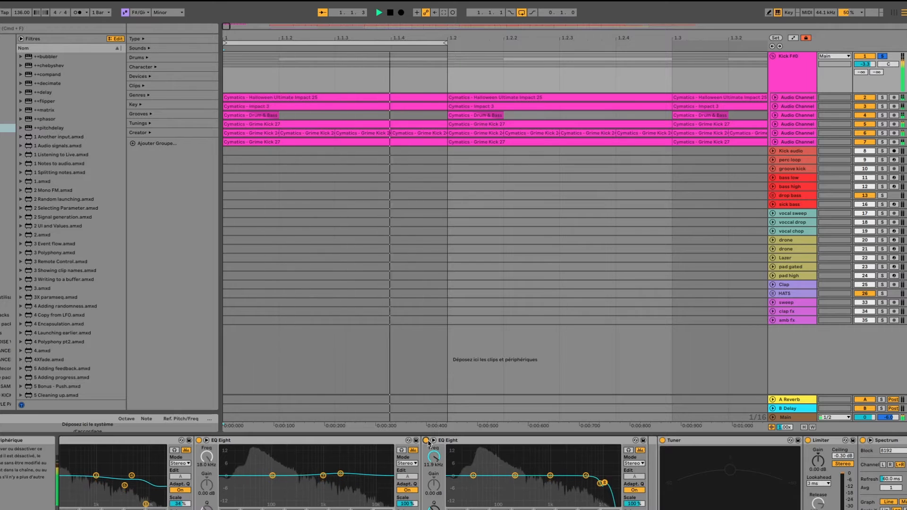
scroll(495, 458, right, 20)
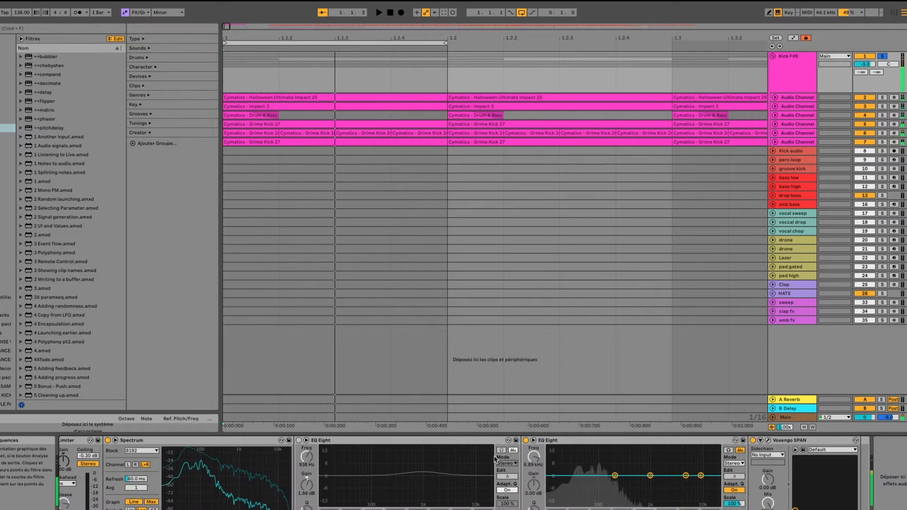
click(298, 441)
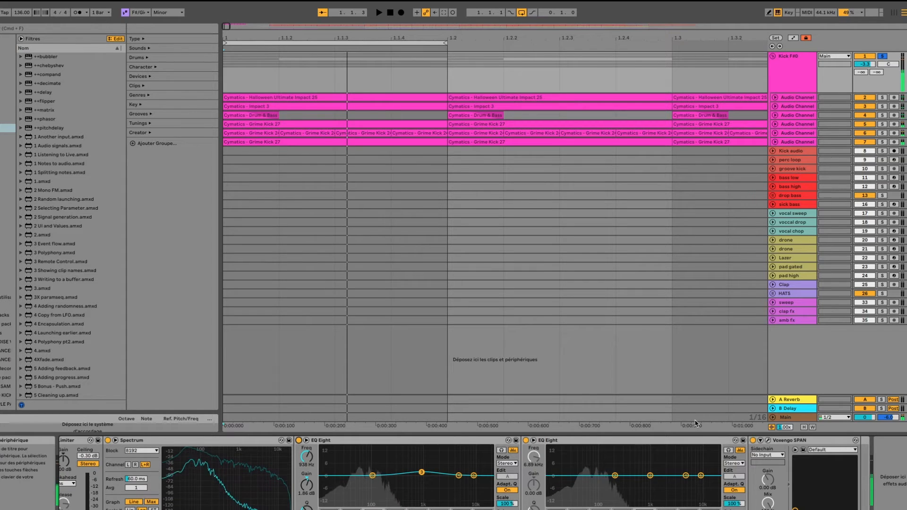
Select the Kick F#0 group and enlarge its Spectrum display to examine the kick's frequency curve, then restore the display's size.
click(796, 80)
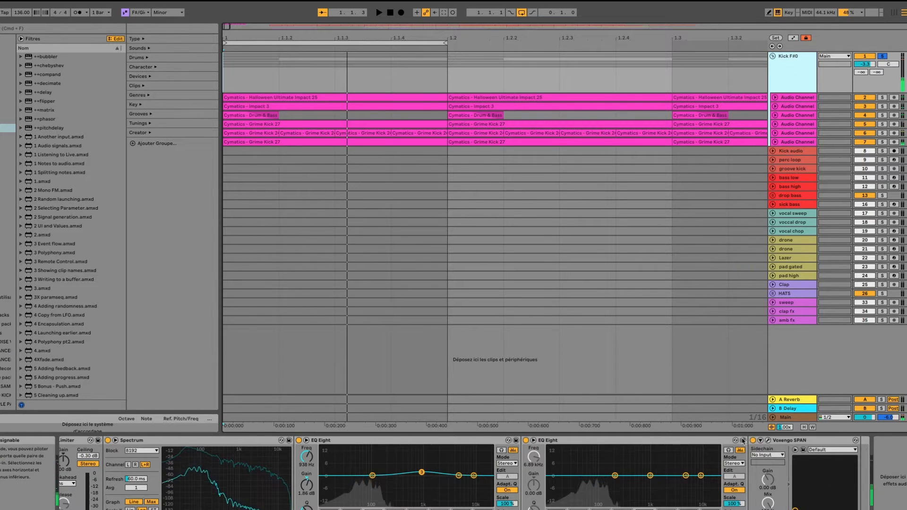
double_click(206, 474)
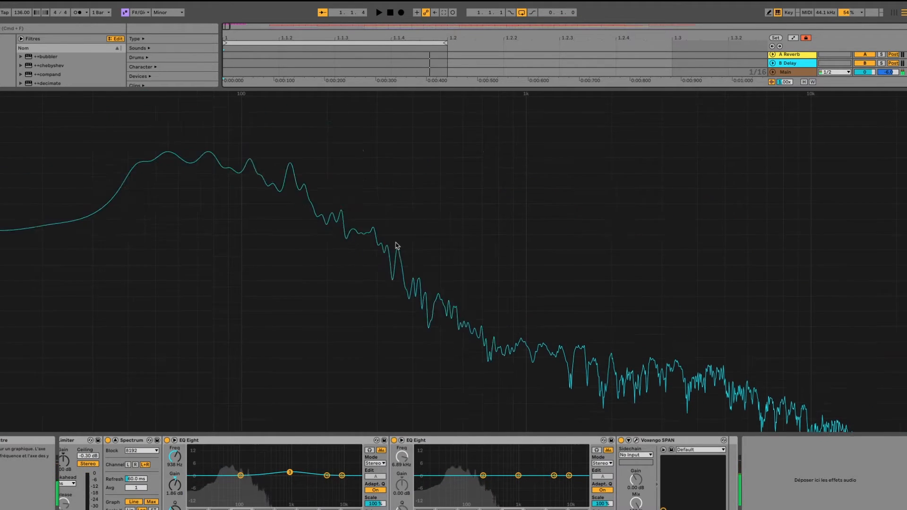
double_click(396, 245)
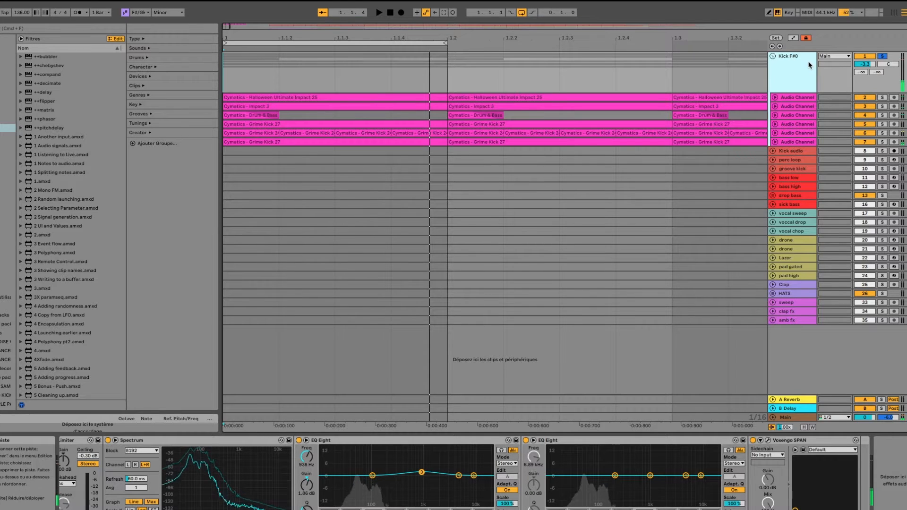
Select the Kick audio clip at bar 5 and solo the Kick audio track instead of the Kick F#0 group.
scroll(371, 114, down, 10)
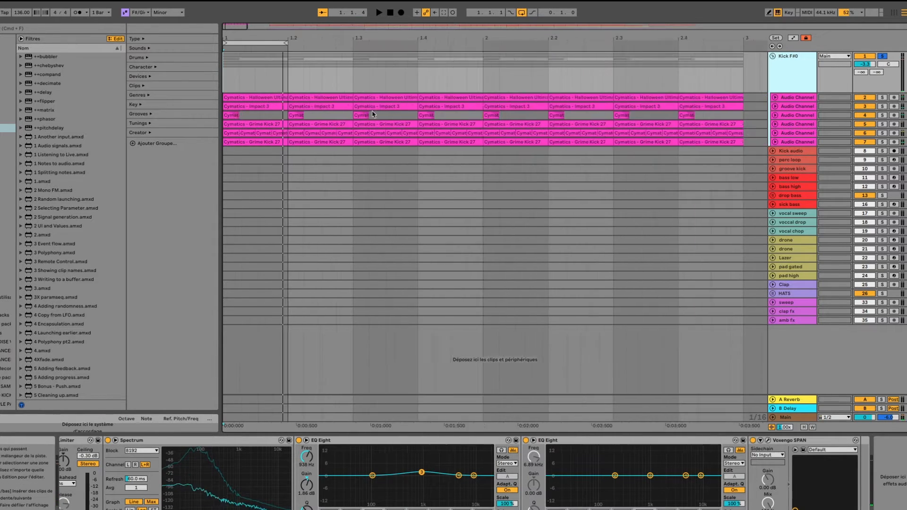
scroll(347, 84, down, 10)
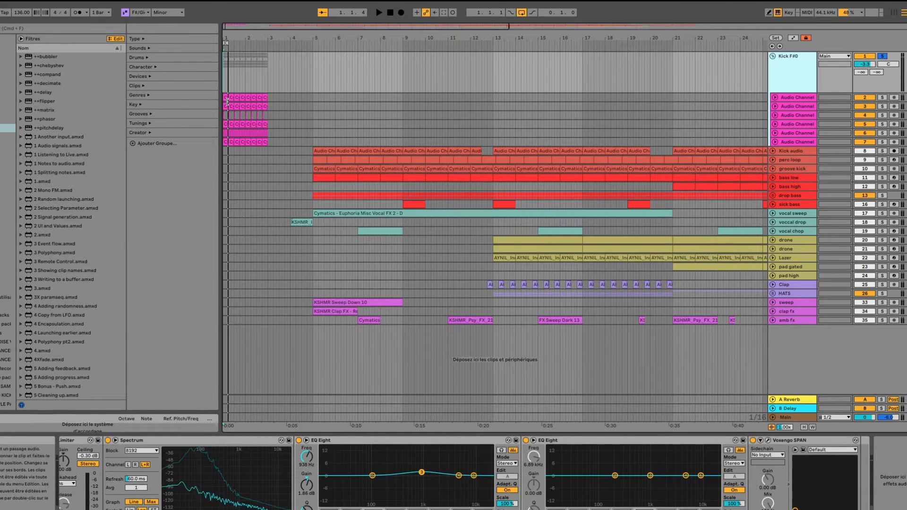
scroll(228, 101, up, 10)
scroll(591, 141, right, 8)
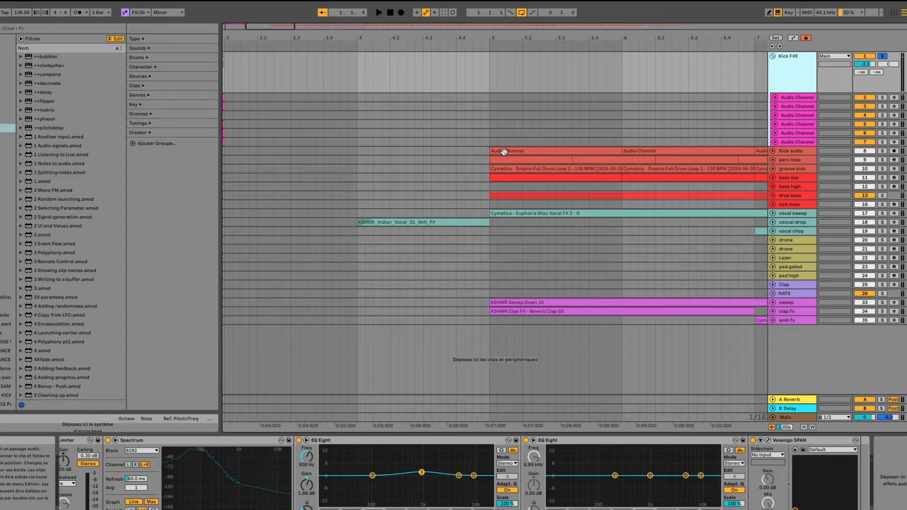
click(503, 151)
scroll(486, 151, down, 6)
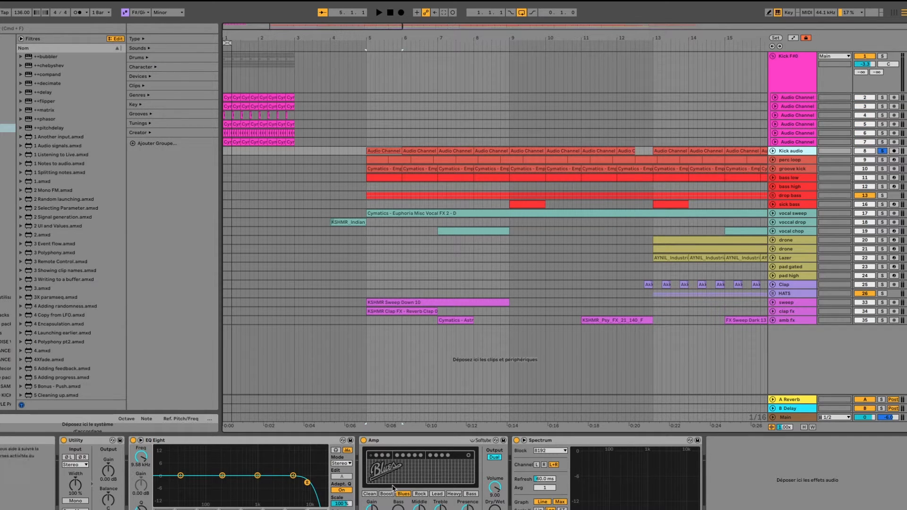
Play the Kick audio track and compare it with the Amp bypassed and re-enabled.
key(space)
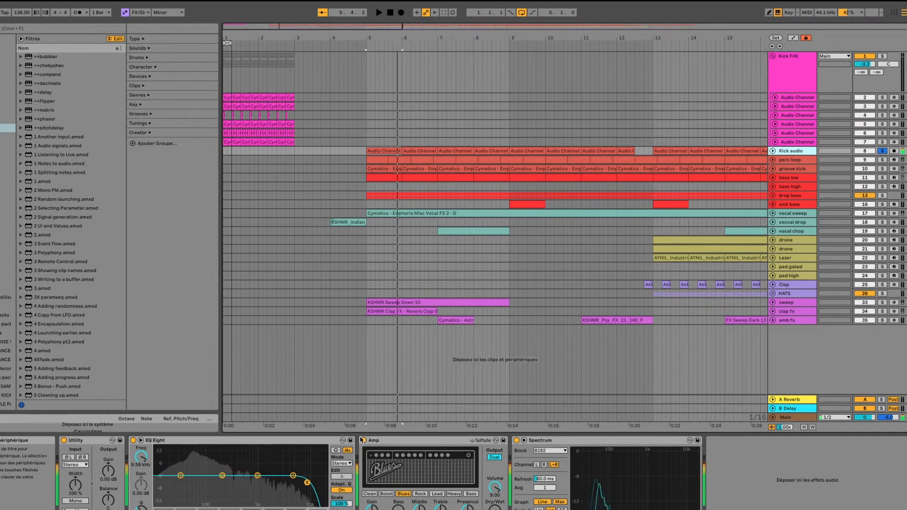
click(362, 440)
click(363, 440)
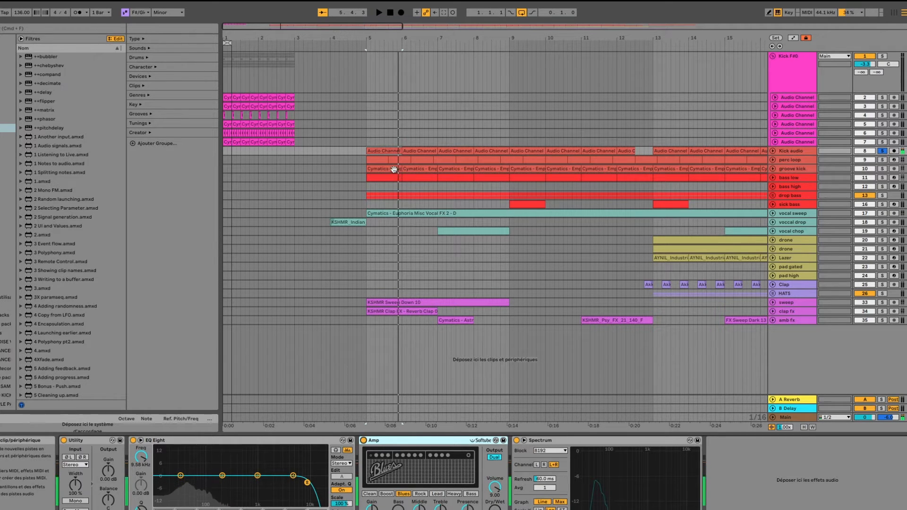
Play the Kick audio track and compare it with the EQ Eight's high-cut band switched off and on again.
key(space)
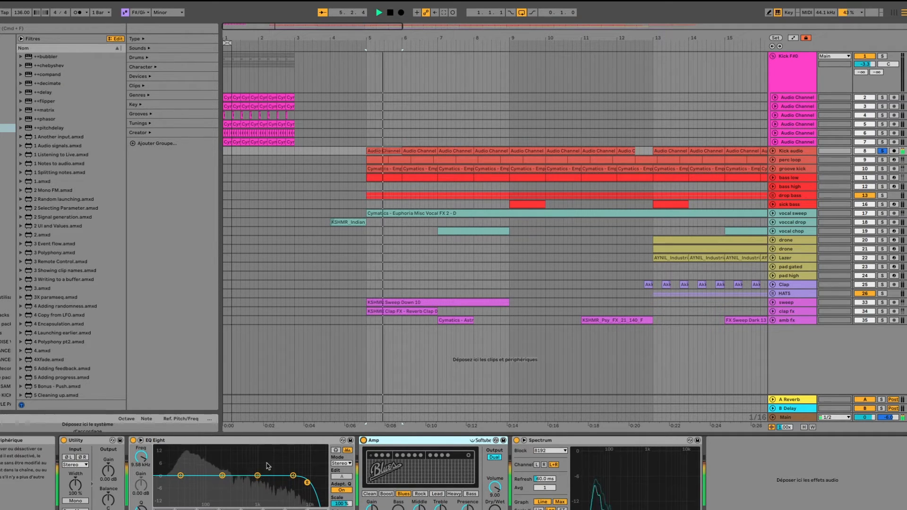
key(space)
click(317, 509)
key(space)
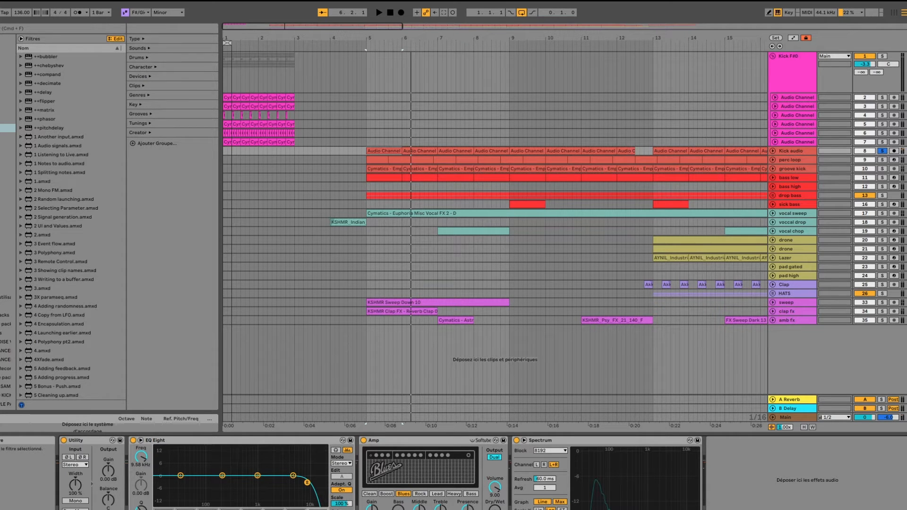
key(space)
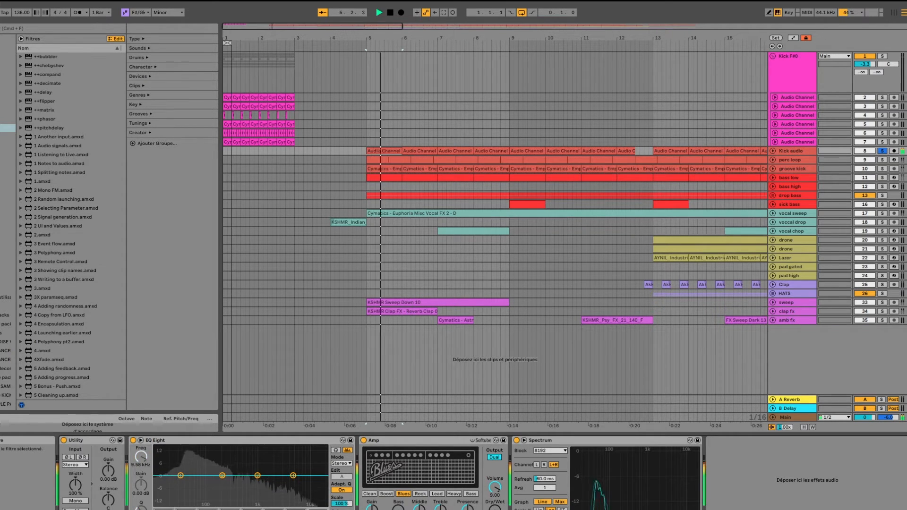
key(space)
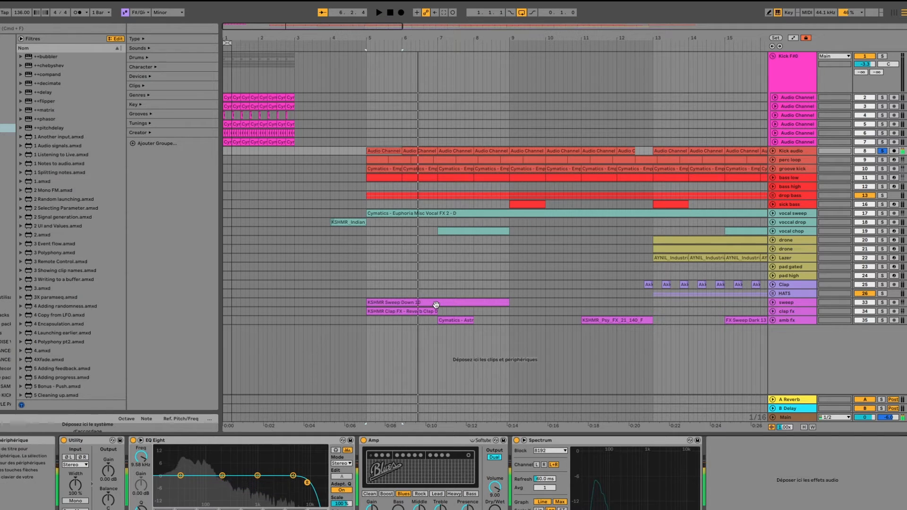
key(space)
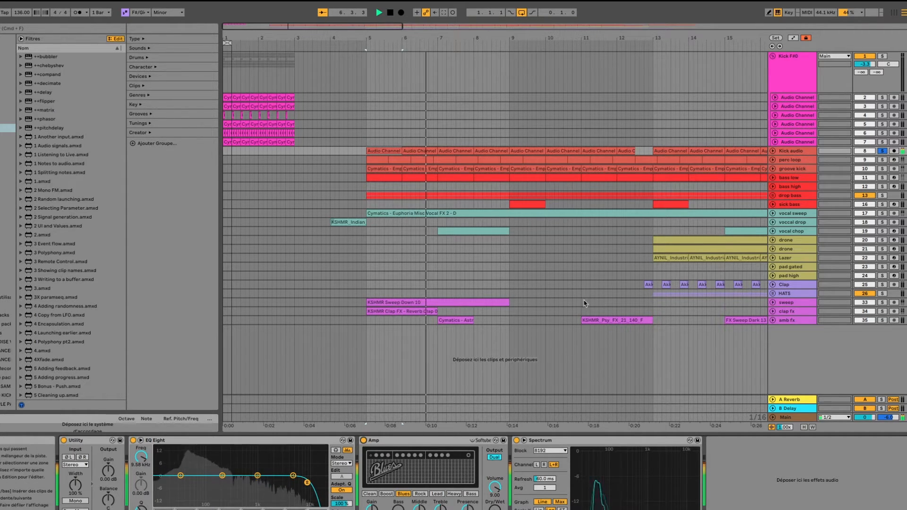
key(space)
Unfold the perc loop and groove kick tracks and show the devices of groove kick and Kick audio.
scroll(538, 155, right, 2)
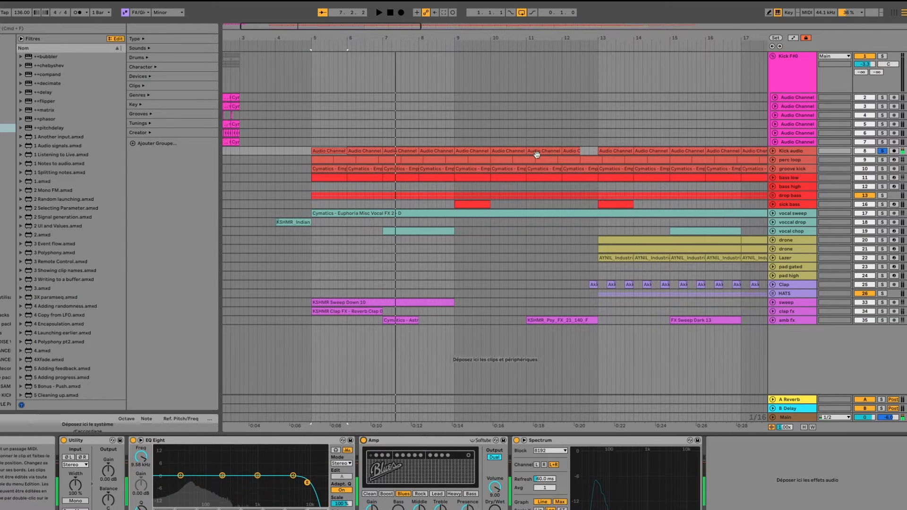
click(773, 160)
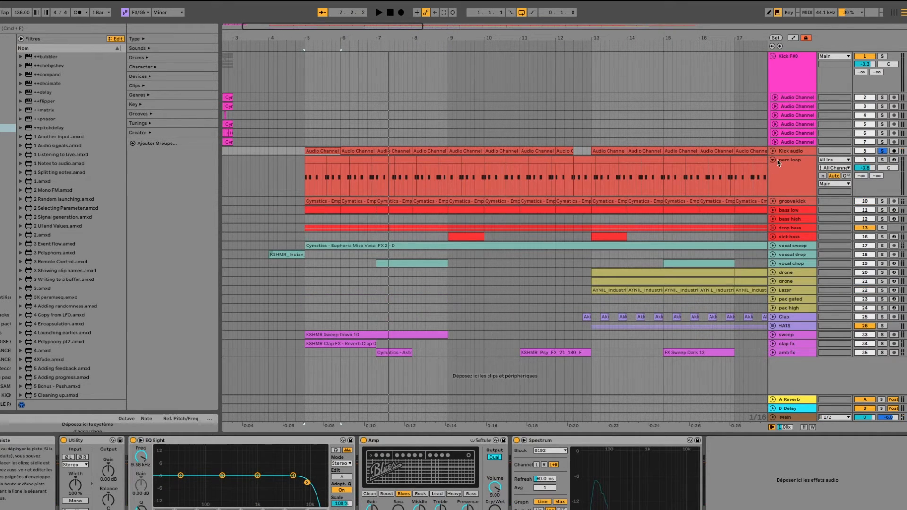
click(773, 201)
click(795, 213)
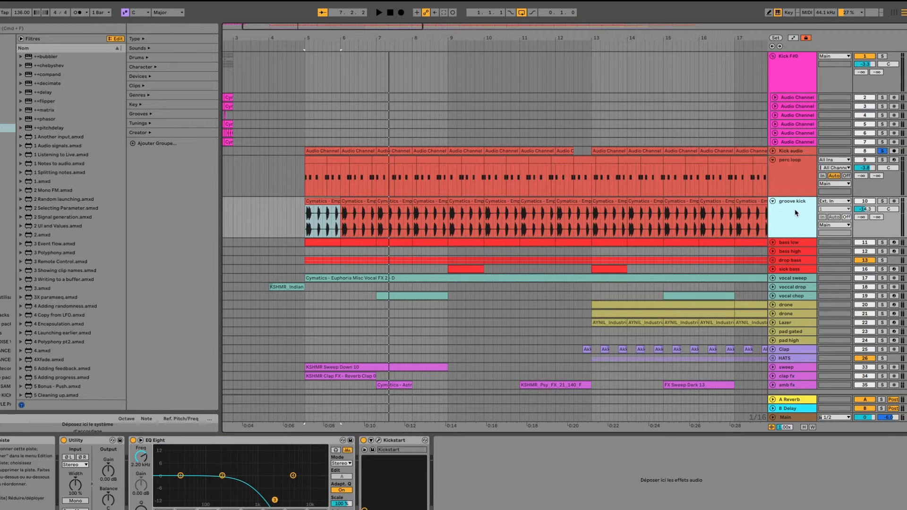
click(314, 149)
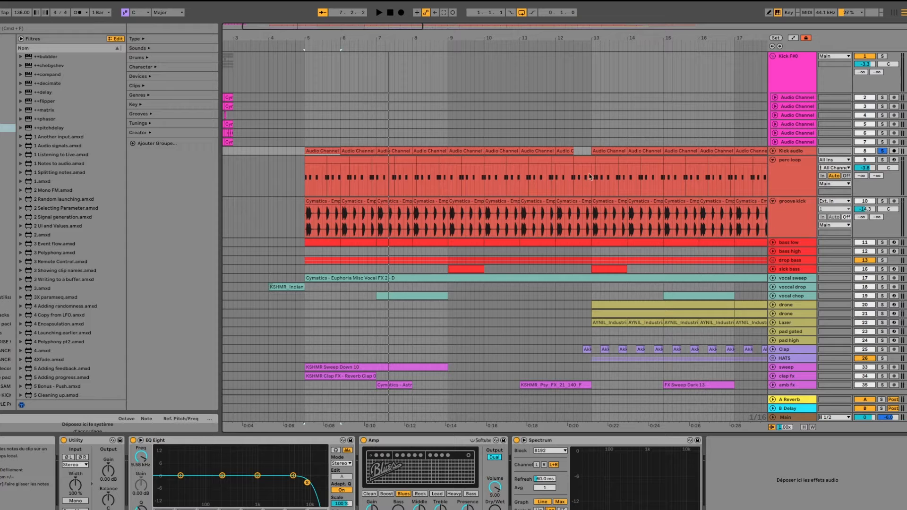
Solo the perc loop track, play from bar 5 and add the Kick audio track to the solo.
click(803, 176)
click(882, 159)
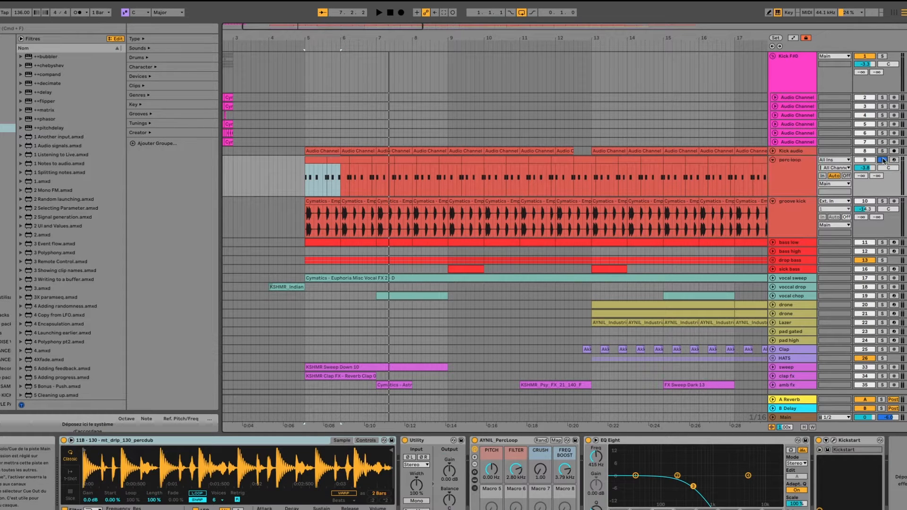
key(space)
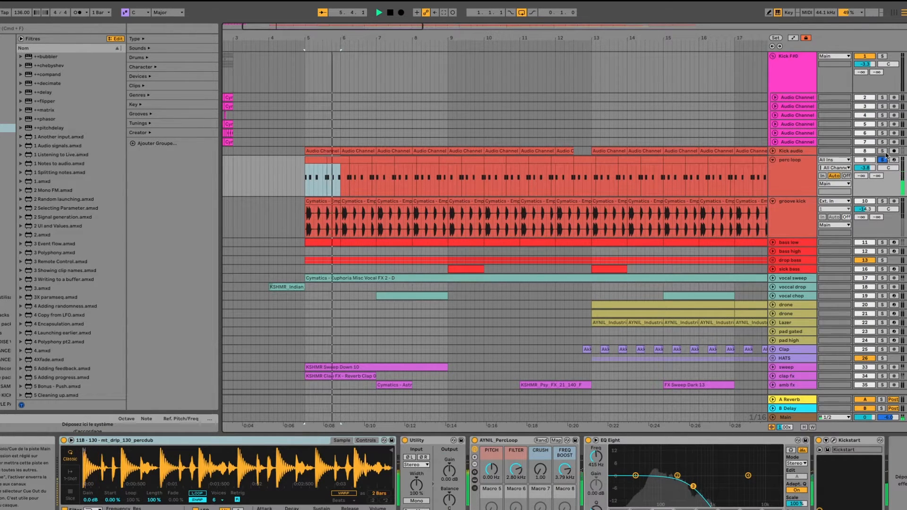
click(882, 150)
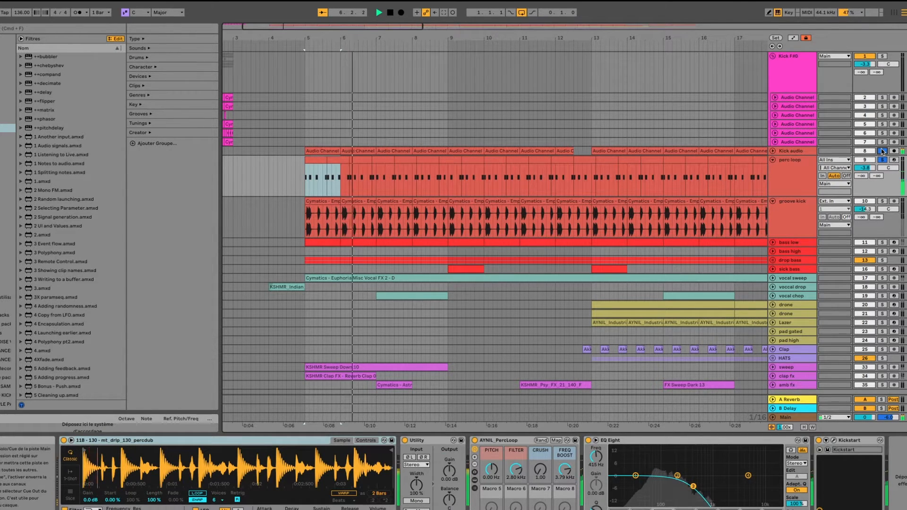
key(space)
Open the perc loop's MIDI clip at bar 5 to examine its notes, then return to the track's devices.
click(795, 178)
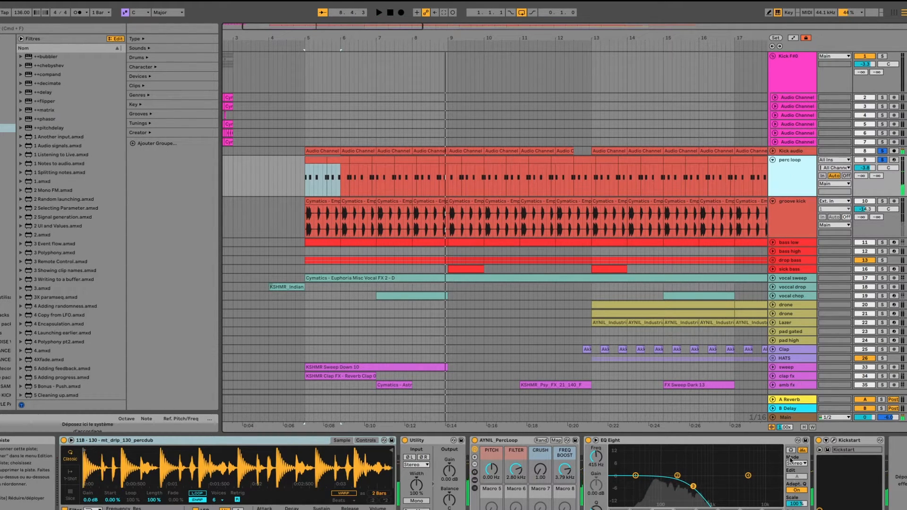
double_click(321, 170)
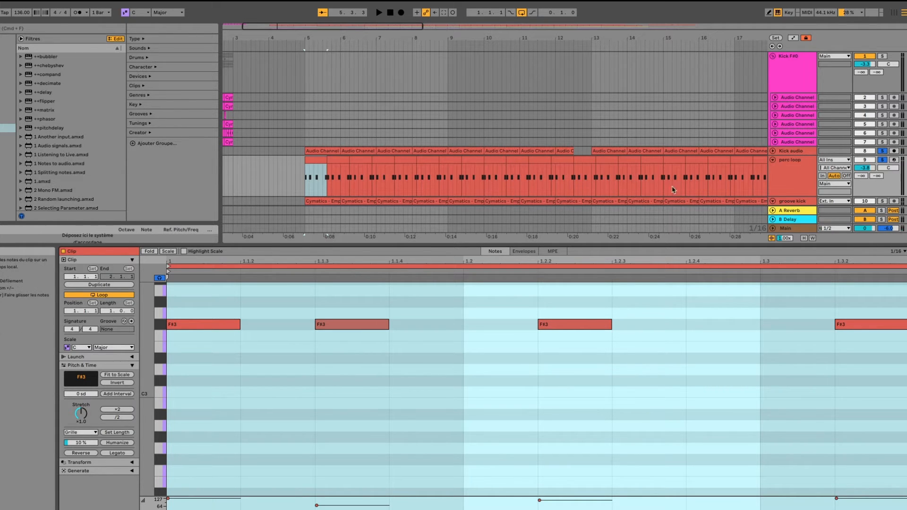
click(813, 180)
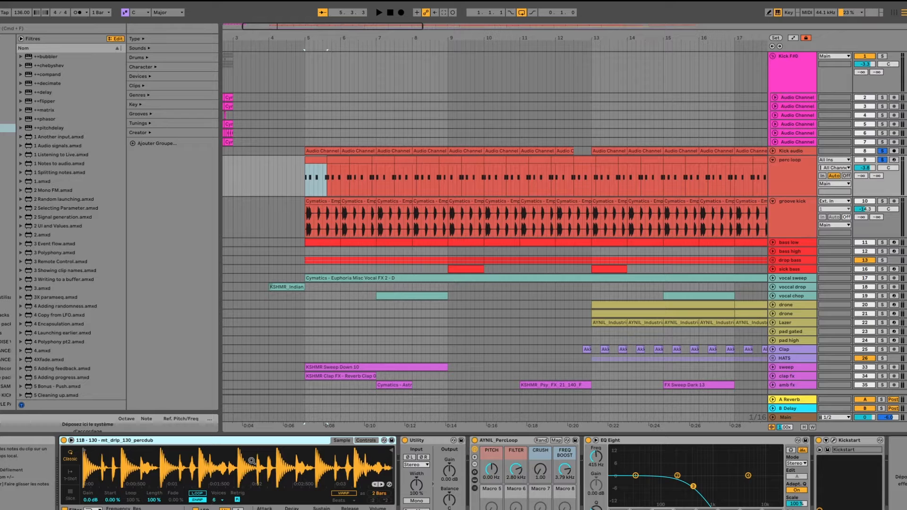
Audition the perc loop with the AYNIL_PercLoop rack bypassed, then with EQ Eight switched off and on again.
click(474, 441)
key(space)
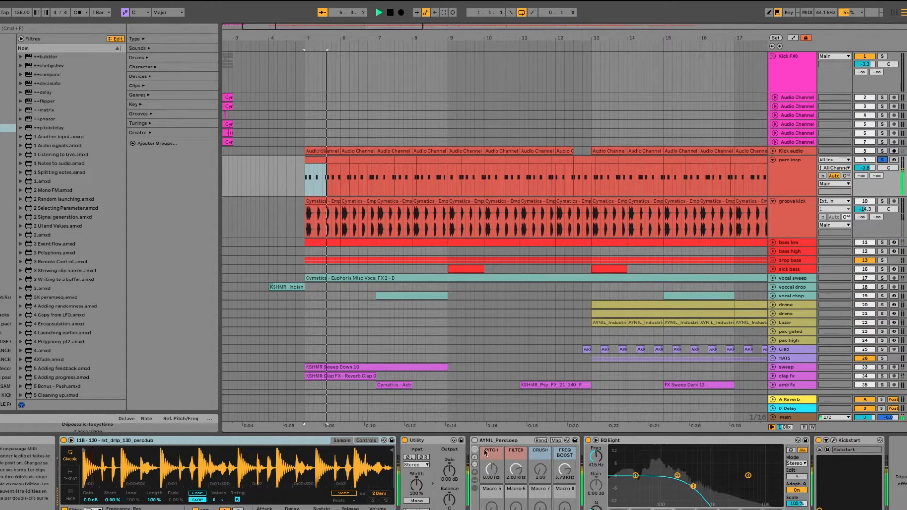
click(589, 440)
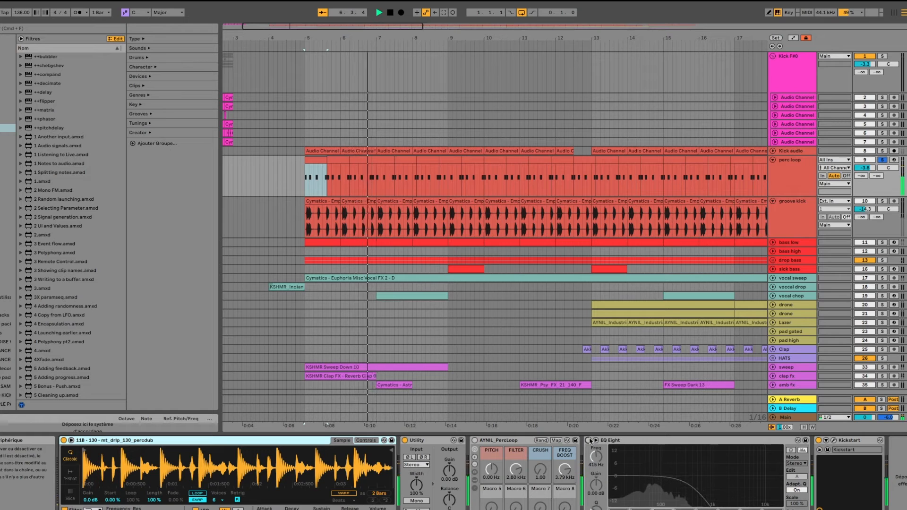
click(589, 441)
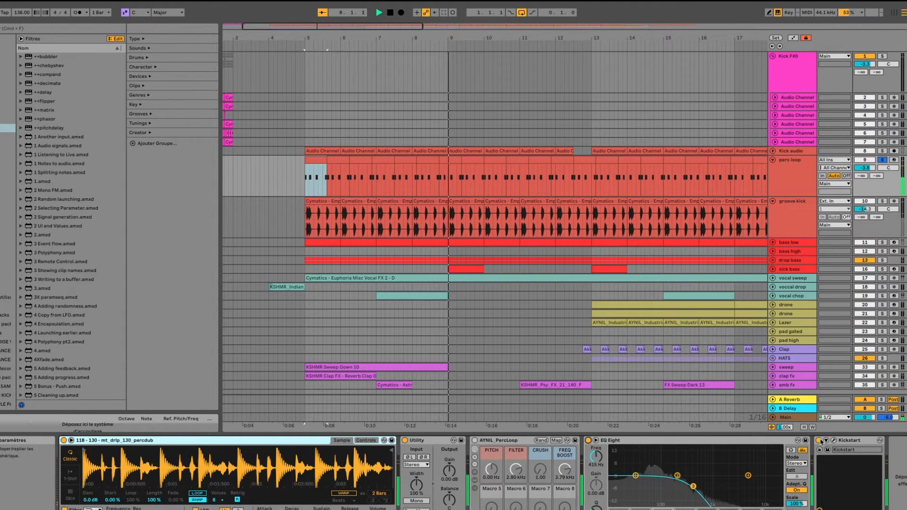
Show the AYNIL_PercLoop rack's chain and devices and examine its Frequency Shifter, Delays, EQ Eight, Utility and reverb.
click(475, 489)
click(475, 479)
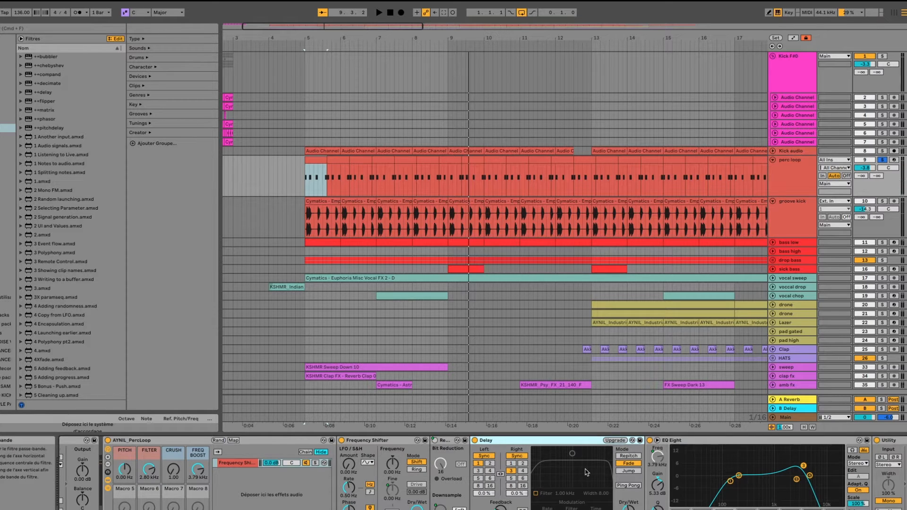
scroll(556, 483, right, 5)
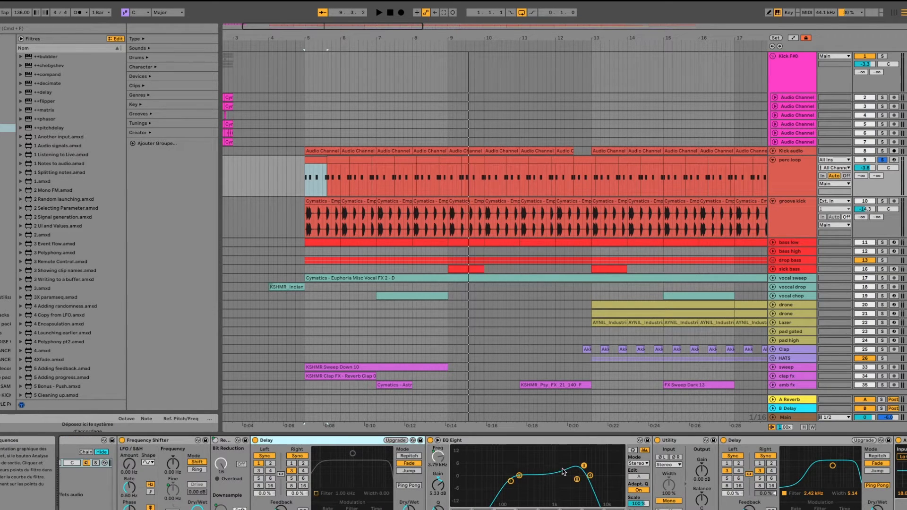
scroll(563, 472, right, 5)
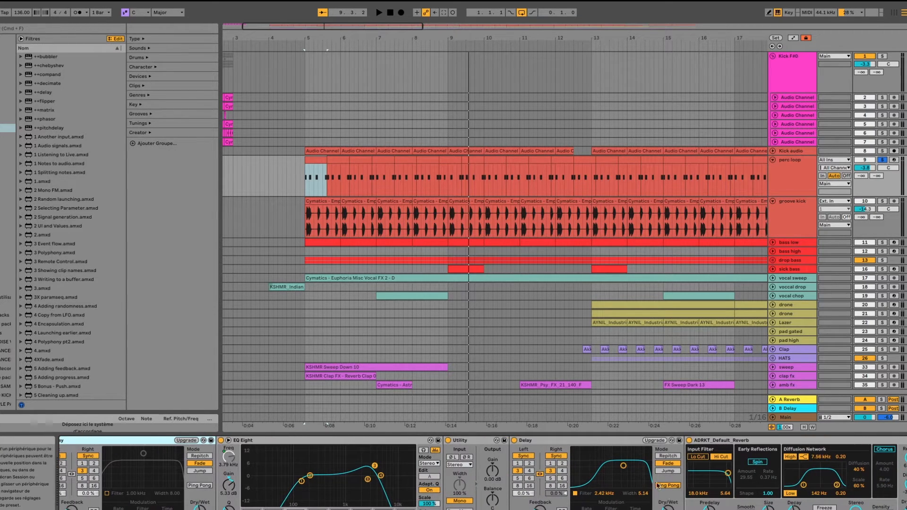
scroll(656, 485, left, 15)
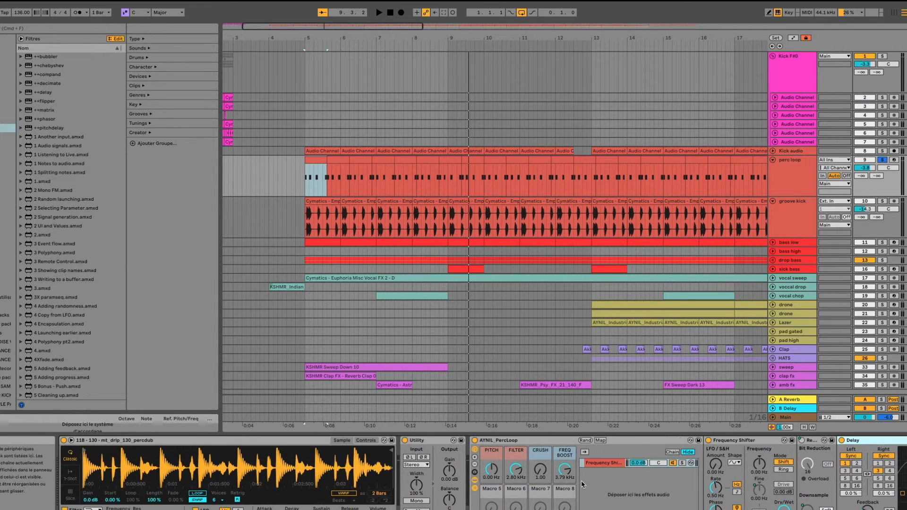
scroll(582, 483, right, 15)
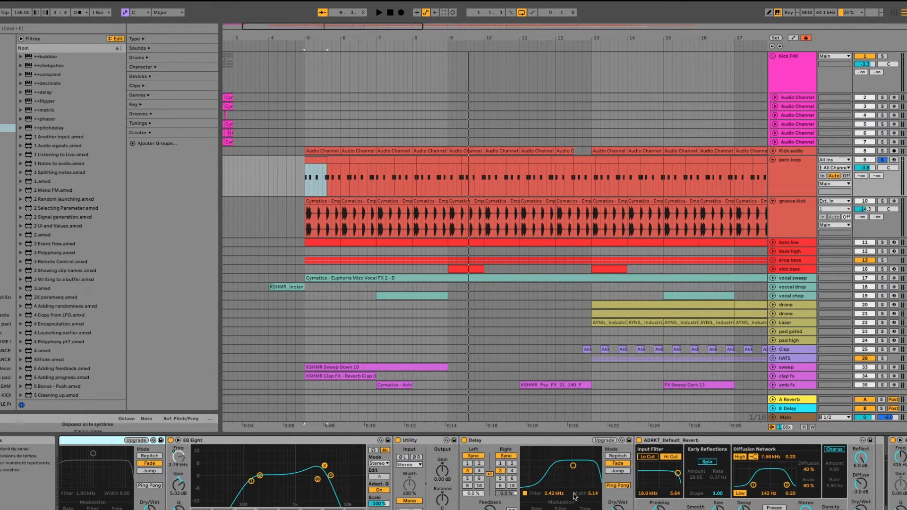
scroll(575, 496, right, 4)
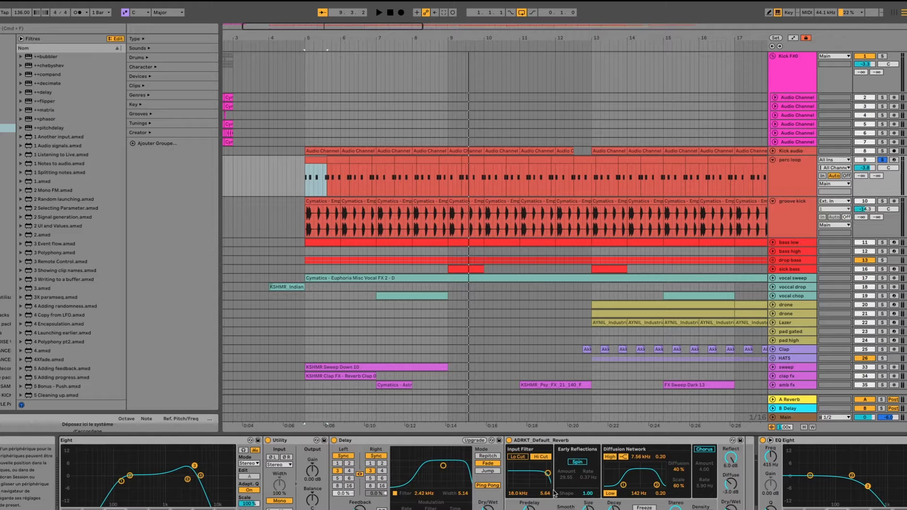
scroll(555, 493, left, 10)
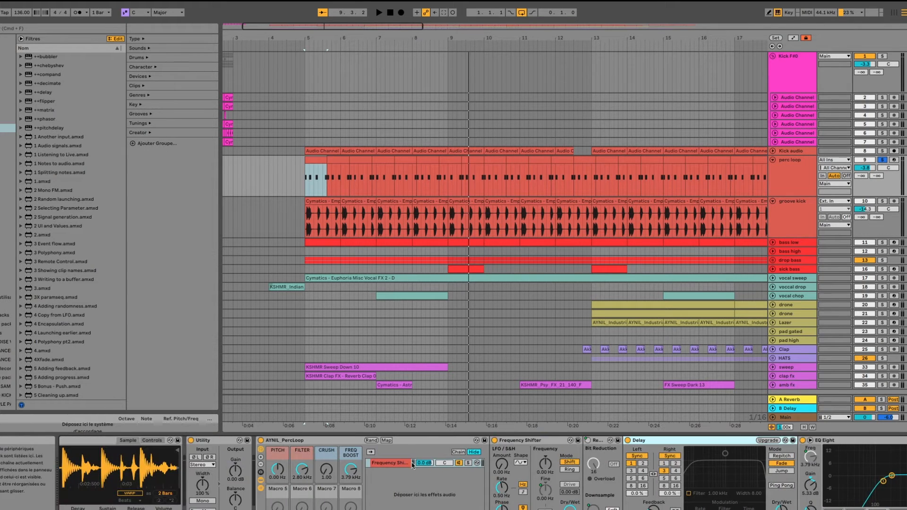
Replay the perc loop and compare it with the whole AYNIL_PercLoop rack switched off and on again.
key(space)
click(261, 440)
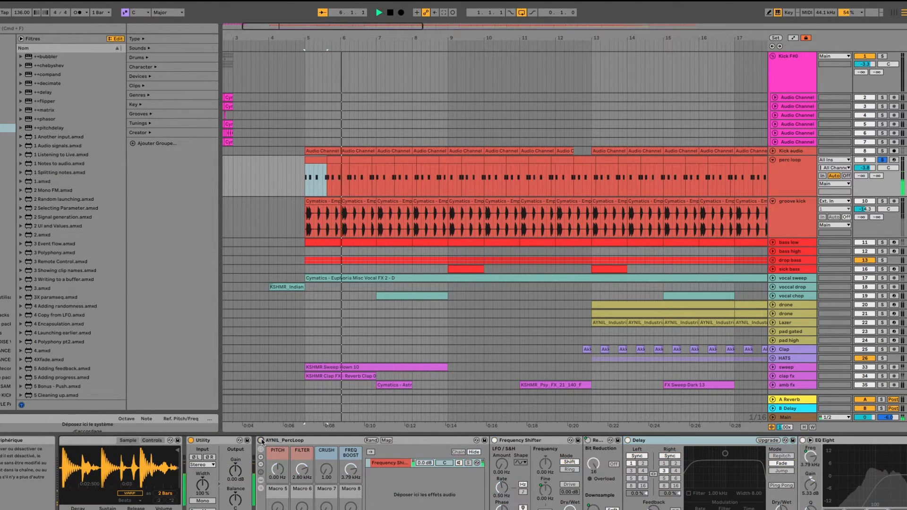
click(261, 440)
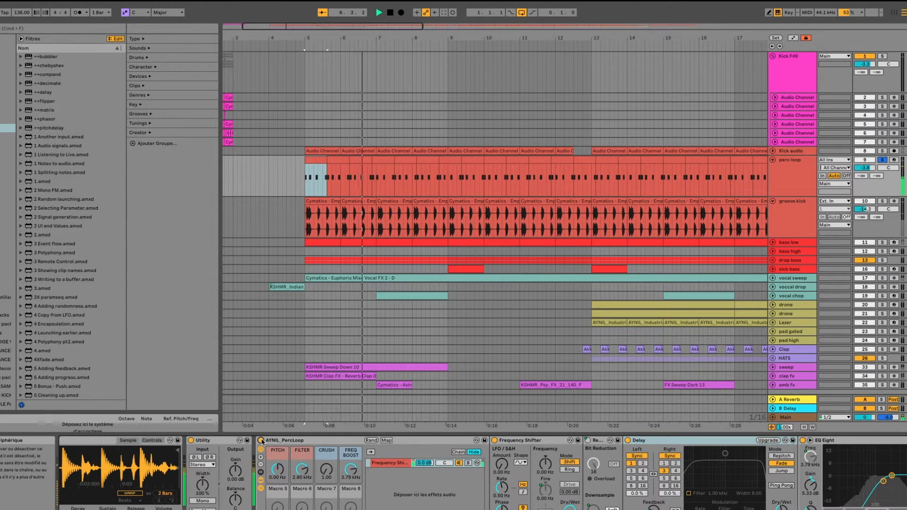
Hide the AYNIL_PercLoop rack's chain and devices, then play the perc loop with Kick audio added to the solo.
click(261, 488)
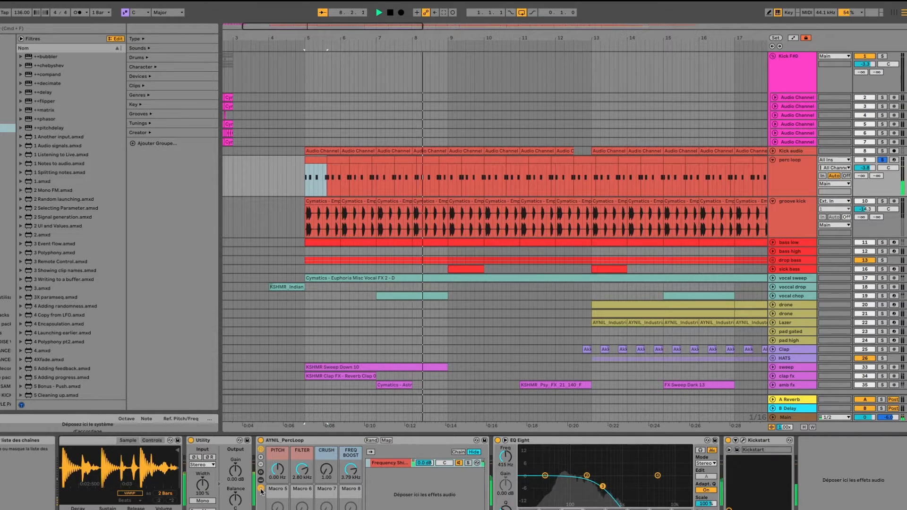
click(261, 488)
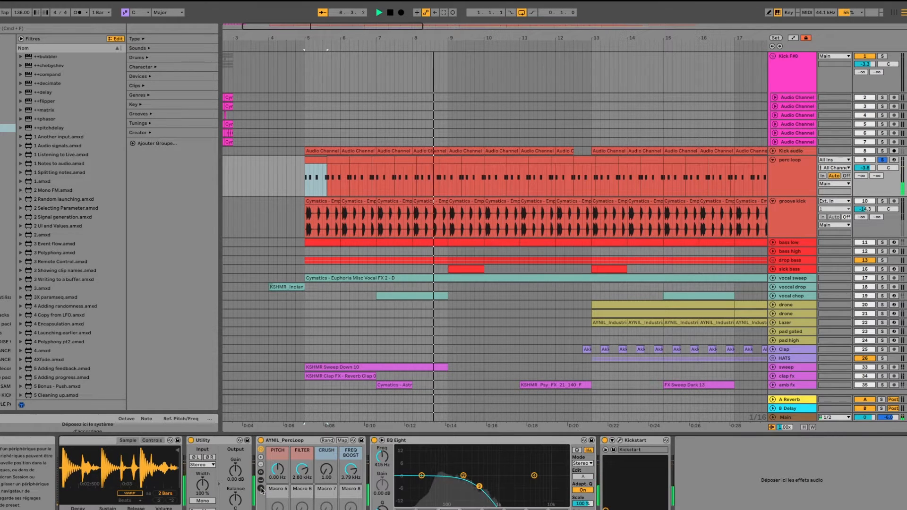
super+click(883, 151)
key(space)
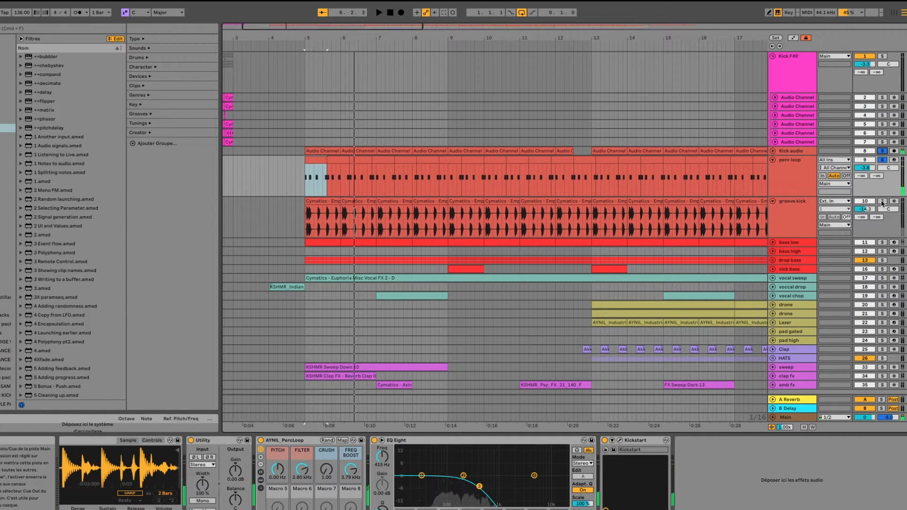
Open the groove kick clip at bar 5 to examine its waveform, then return to the track's devices with only groove kick soloed.
click(776, 205)
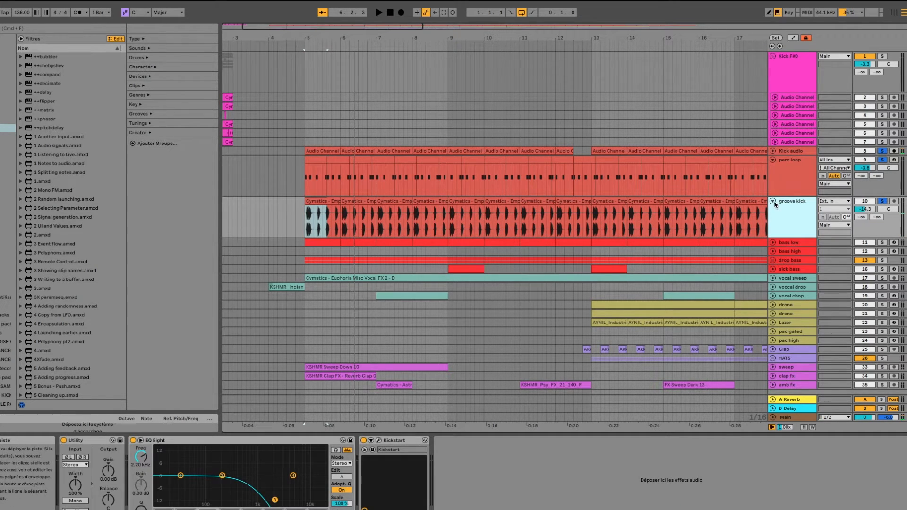
double_click(325, 198)
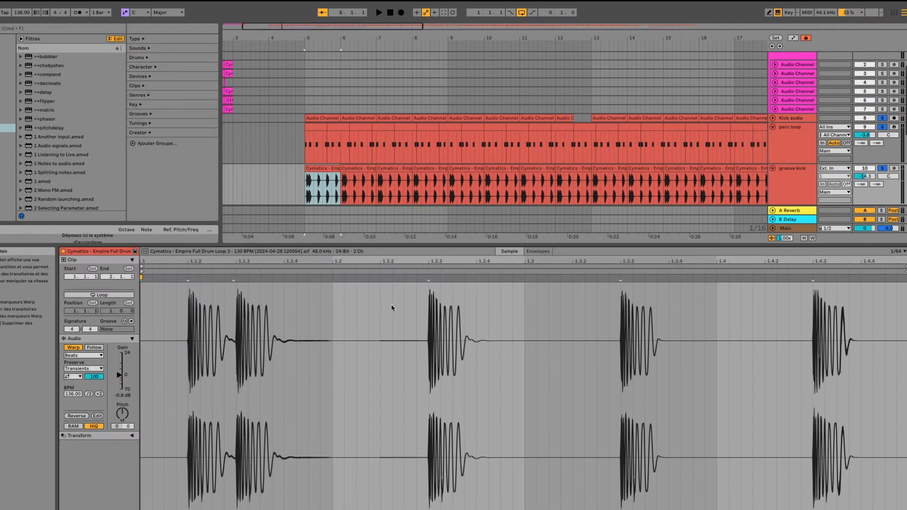
click(788, 187)
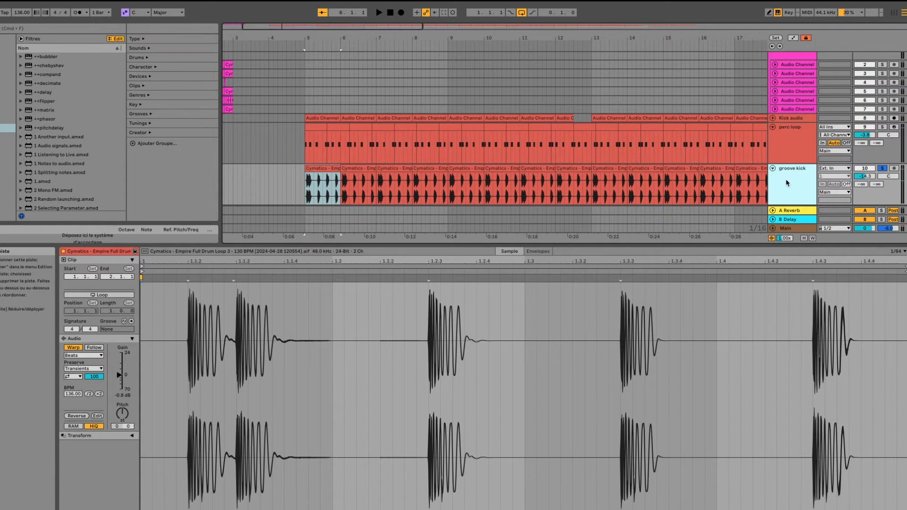
right_click(788, 183)
click(786, 203)
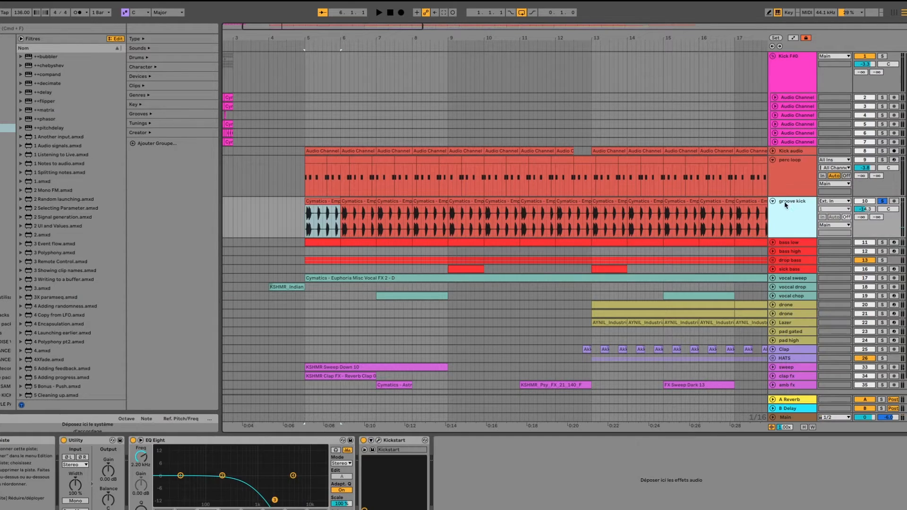
Play groove kick from bar 5 with EQ Eight and Kickstart bypassed, then switch each device back on to compare.
click(133, 440)
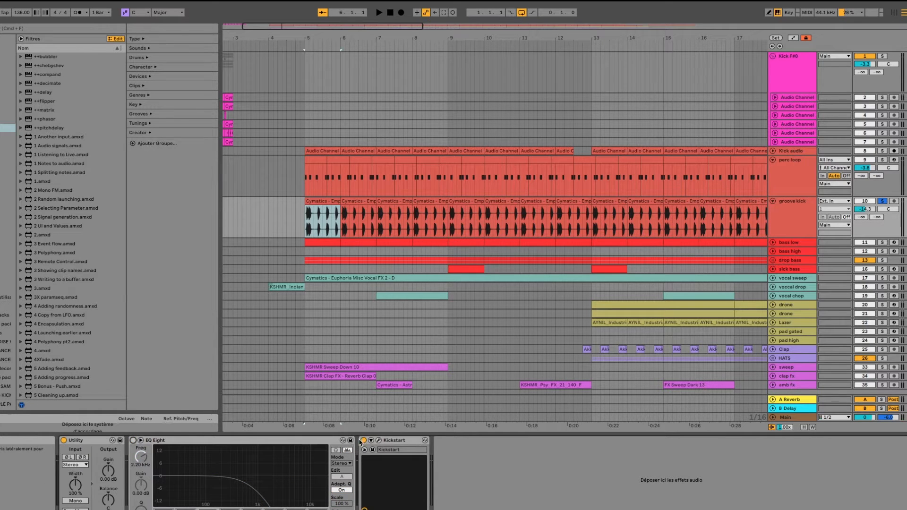
key(space)
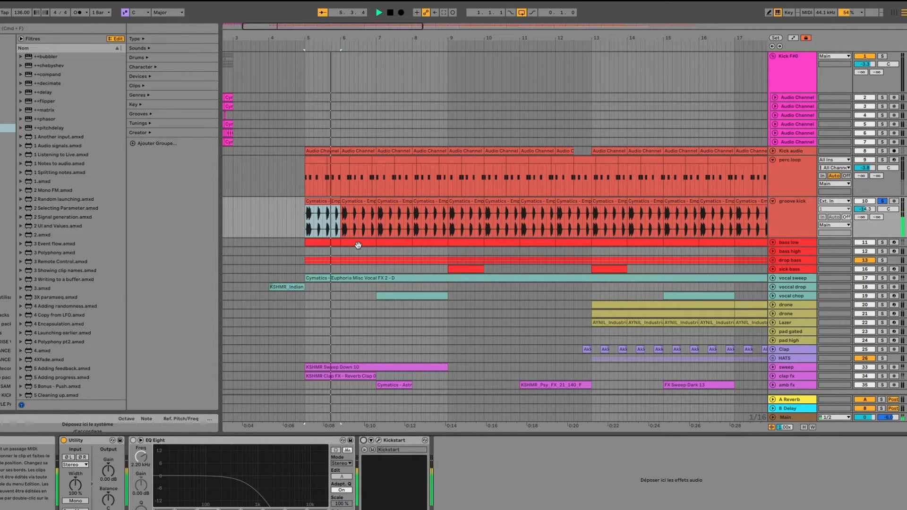
click(134, 440)
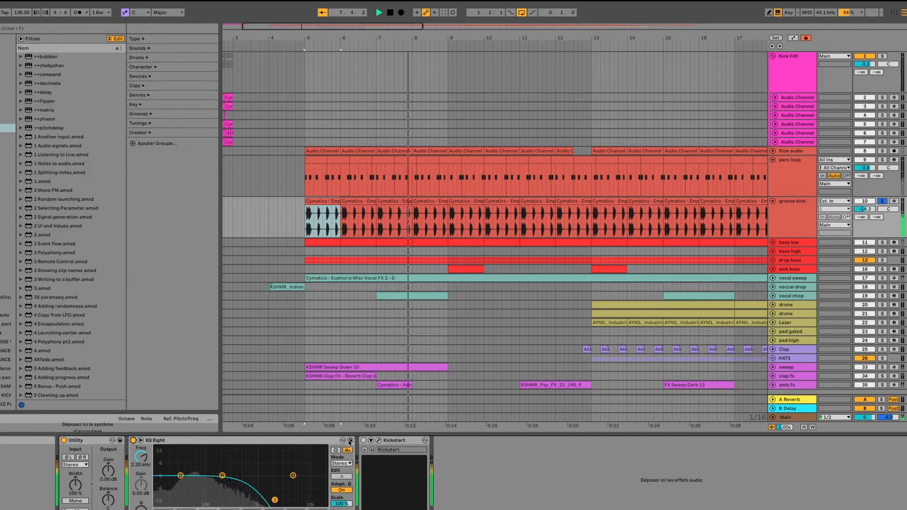
click(363, 440)
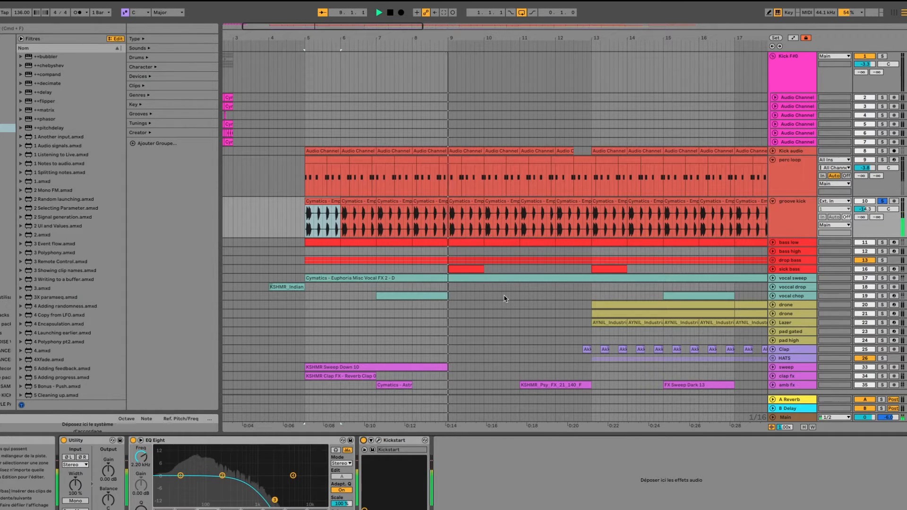
Add Kick audio and perc loop to the groove kick solo and play the three tracks together from bar 5.
super+click(881, 152)
key(space)
super+click(882, 160)
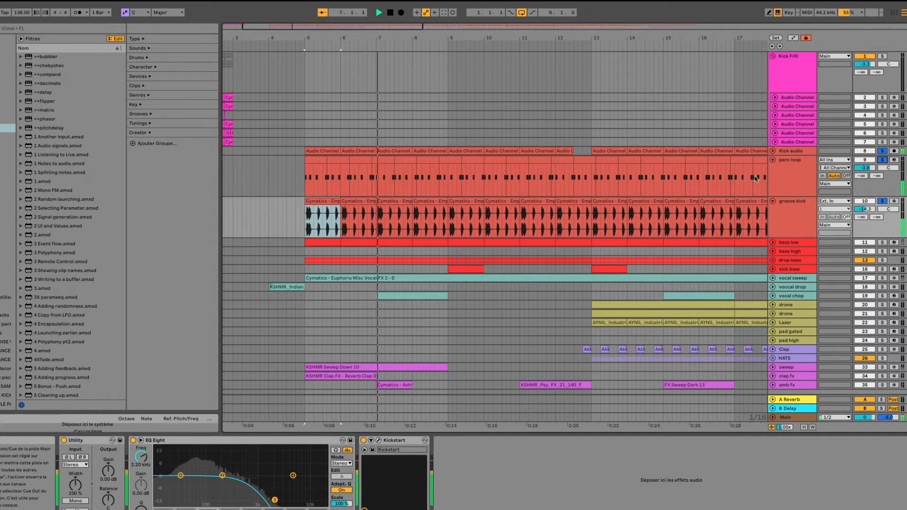
Turn off all solos and fold the groove kick and perc loop tracks and the Kick F#0 group.
click(807, 176)
click(798, 218)
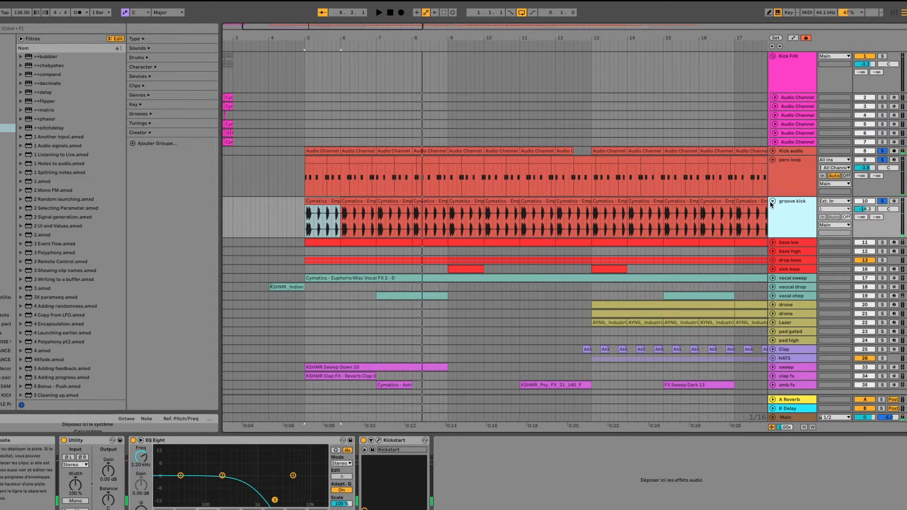
click(773, 201)
click(772, 160)
click(802, 159)
click(801, 151)
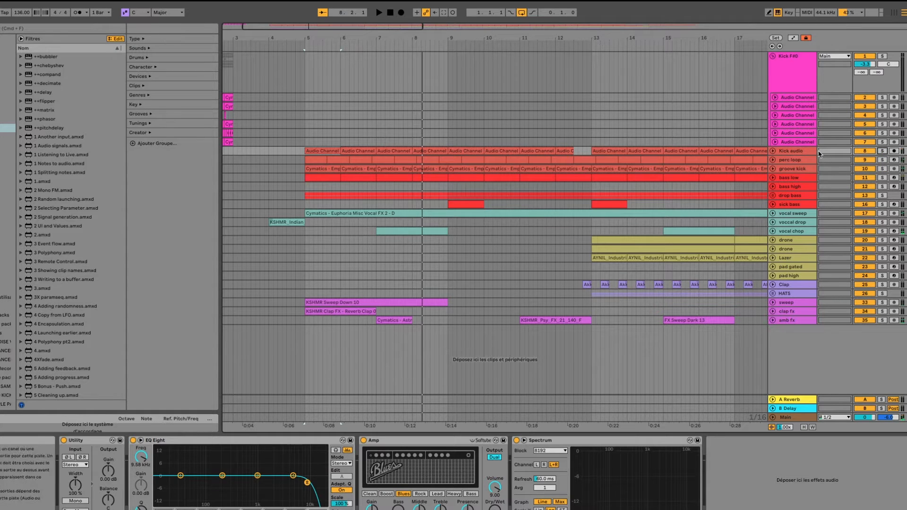
click(773, 57)
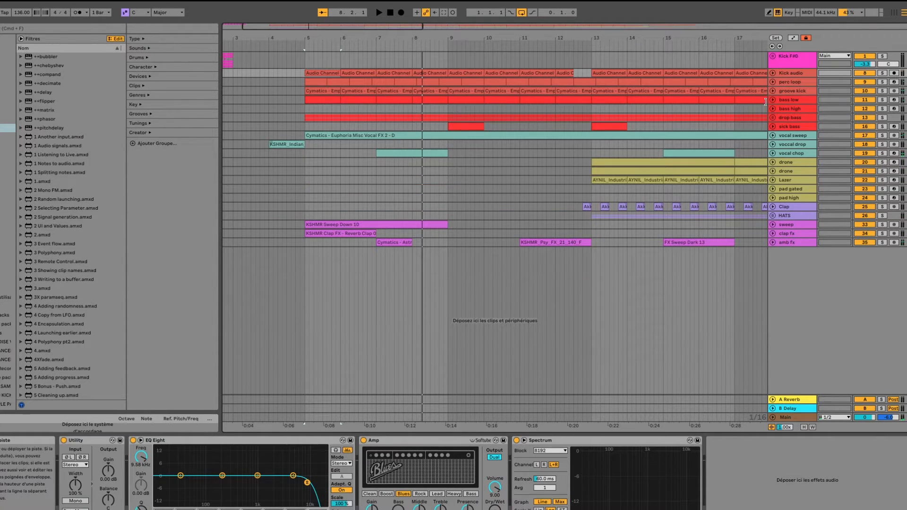
Show the bass low track's devices, solo the track and play it from bar 5.
click(328, 100)
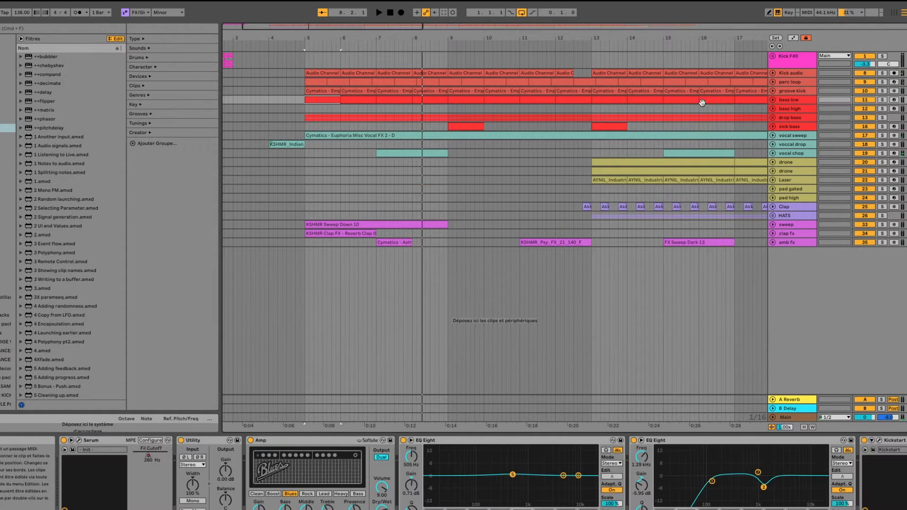
click(881, 100)
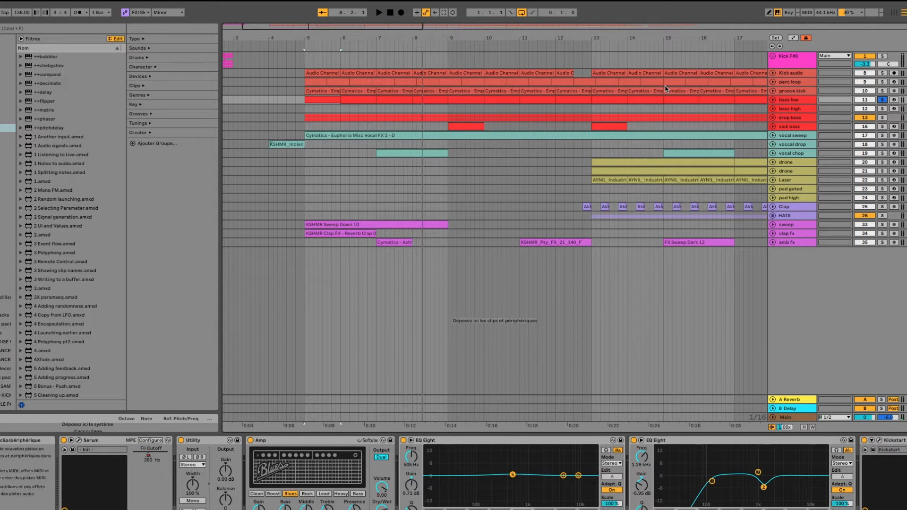
key(space)
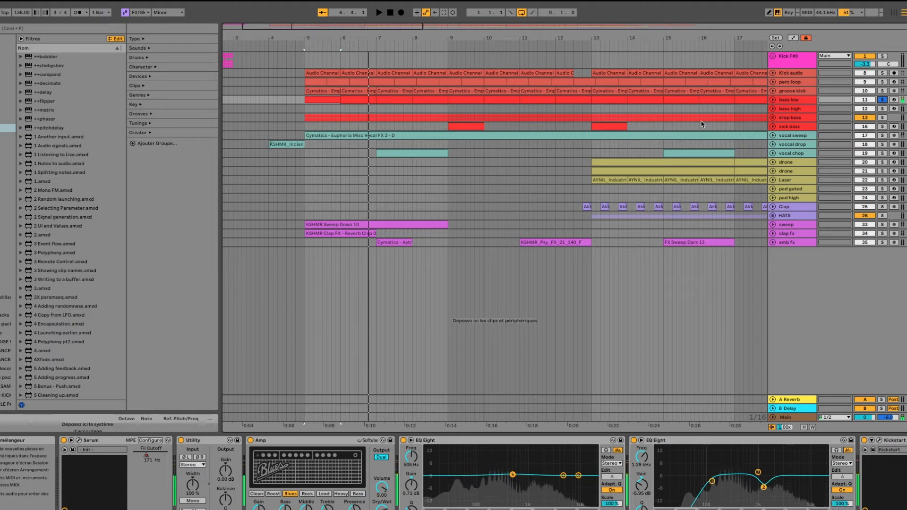
Select the bass low clip at bar 37 and play that section with Kick audio and perc loop added to the solo.
scroll(702, 125, right, 15)
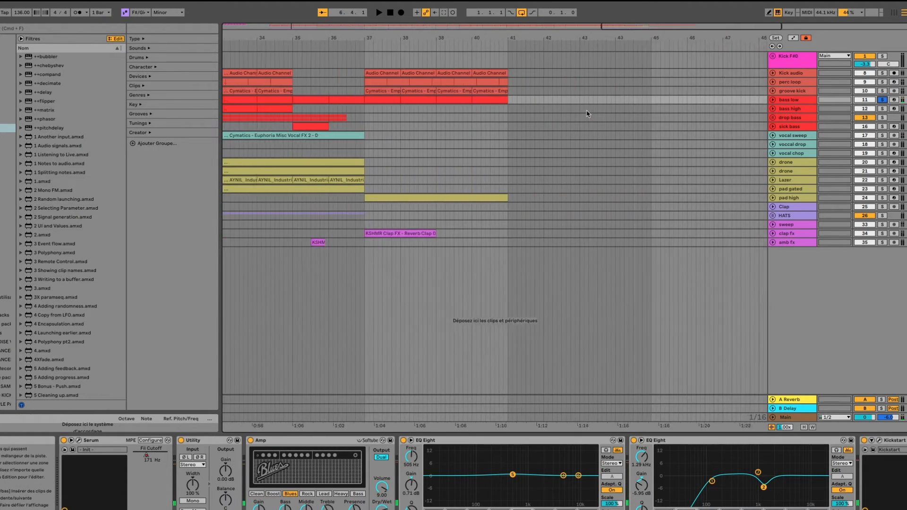
scroll(587, 114, right, 5)
key(w)
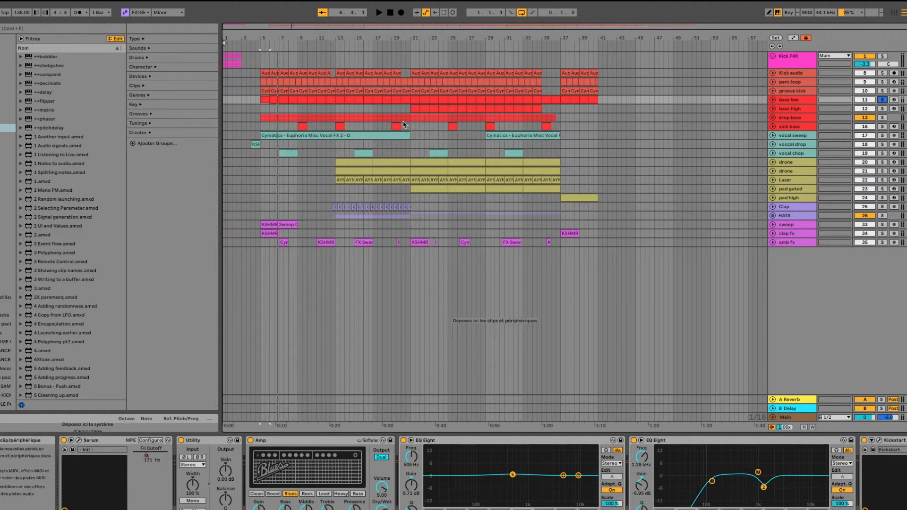
click(563, 100)
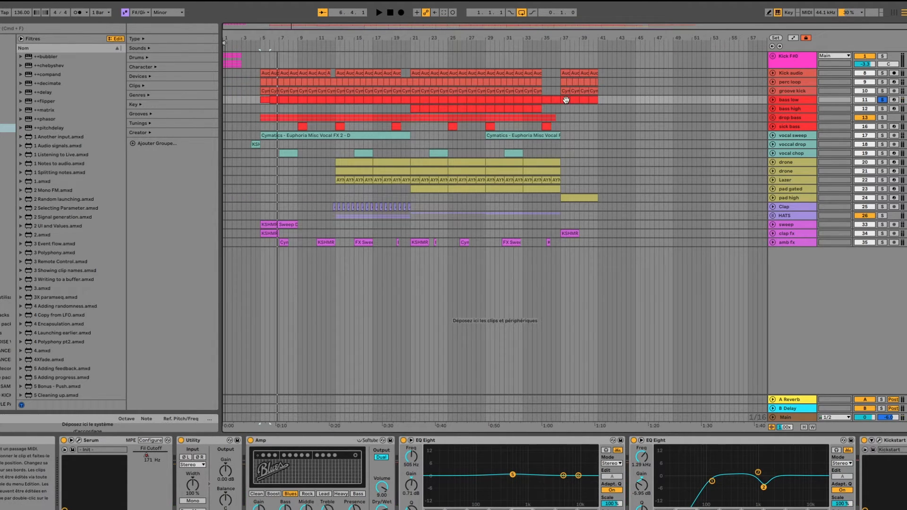
click(881, 74)
click(882, 82)
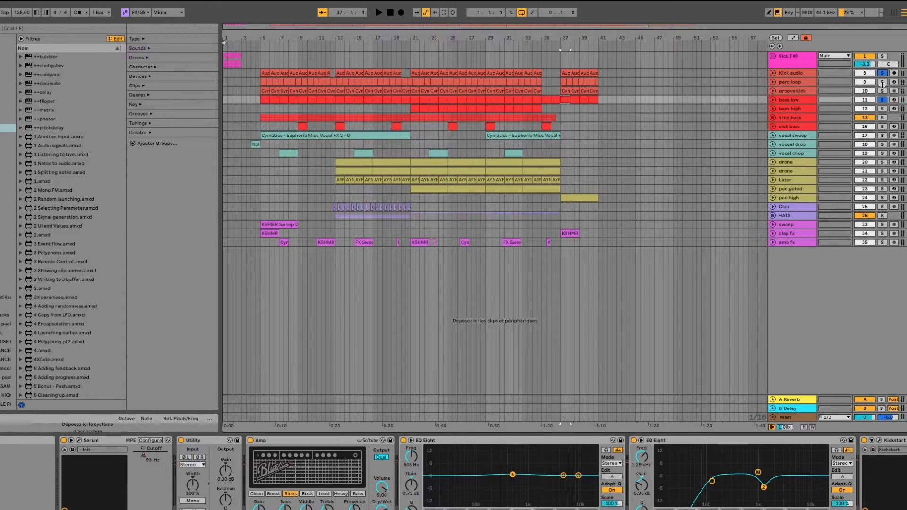
key(space)
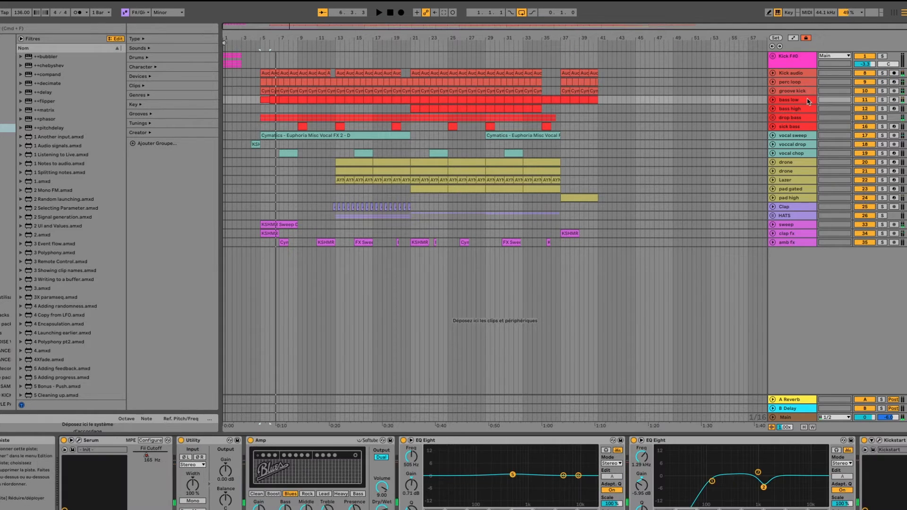
Review the bass low track's device chain, open its Serum instrument and solo the track.
click(805, 103)
scroll(476, 474, right, 4)
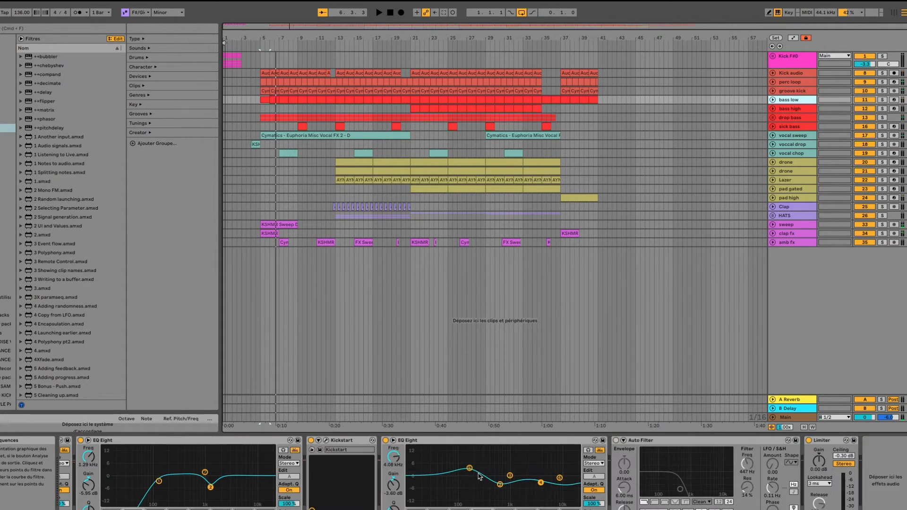
scroll(476, 474, left, 5)
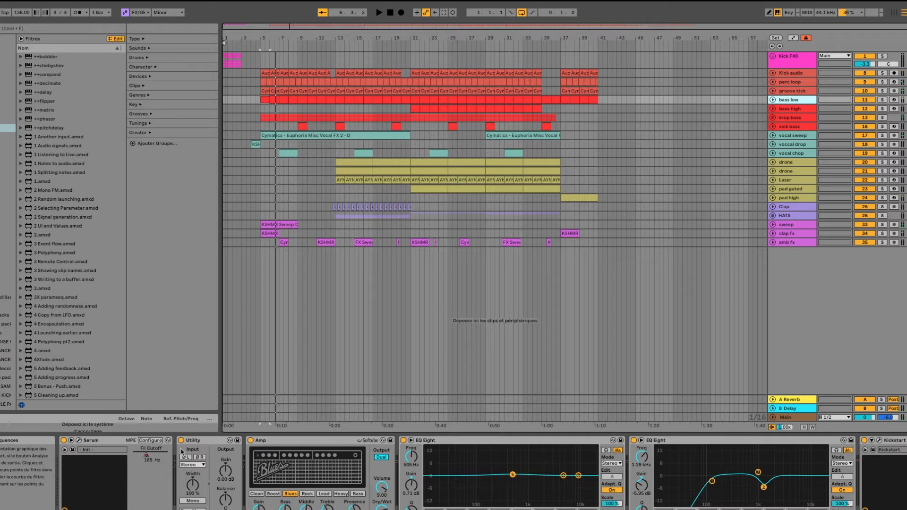
click(79, 441)
drag(198, 60, 374, 152)
click(882, 100)
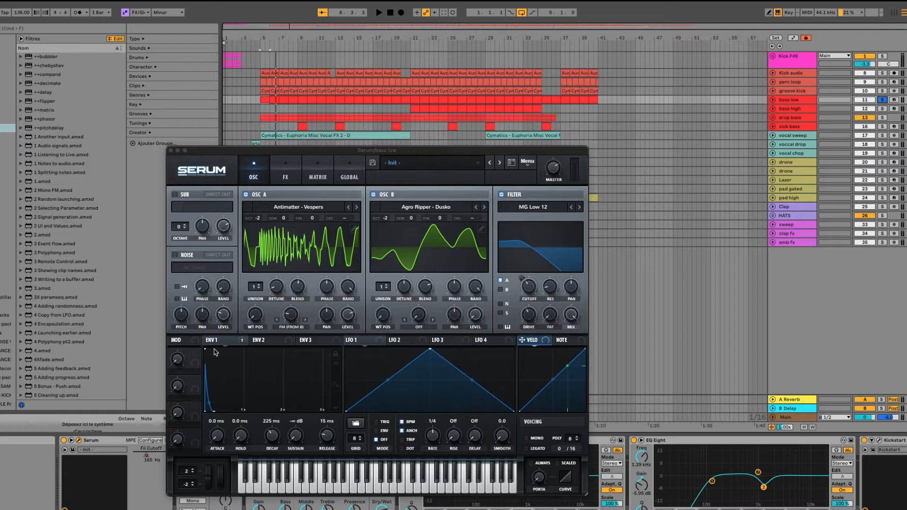
Play the soloed bass low track while trying the Env 1 decay control in Serum.
click(271, 438)
key(space)
drag(271, 438, 273, 440)
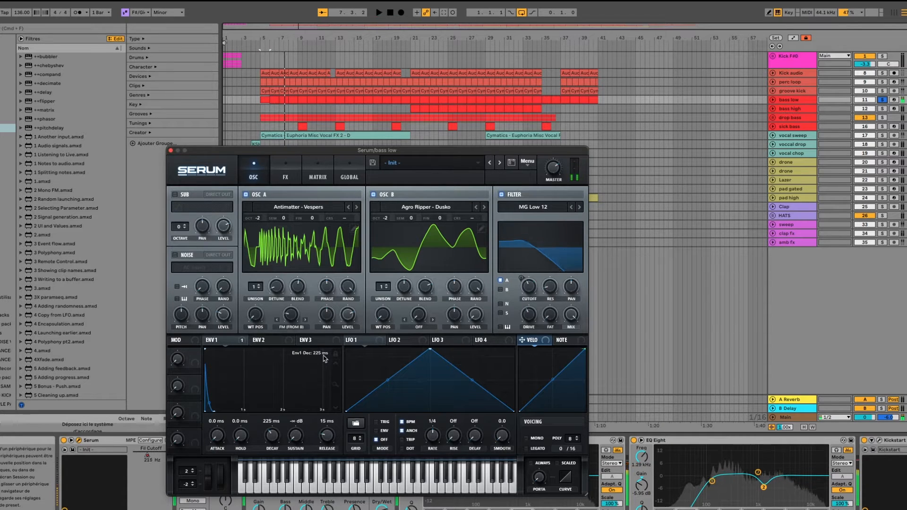
key(space)
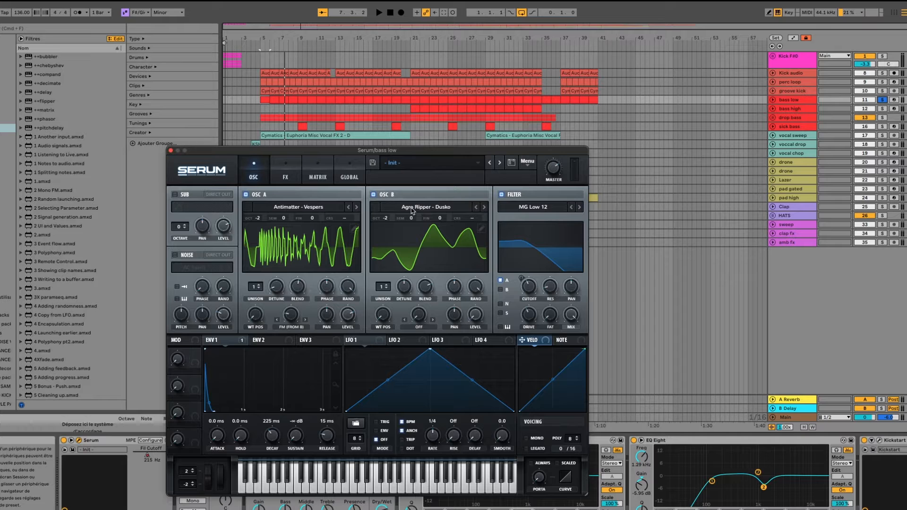
Show oscillator A's warp modes, keep FM (from B) and play the bass while trying the warp amount.
click(292, 327)
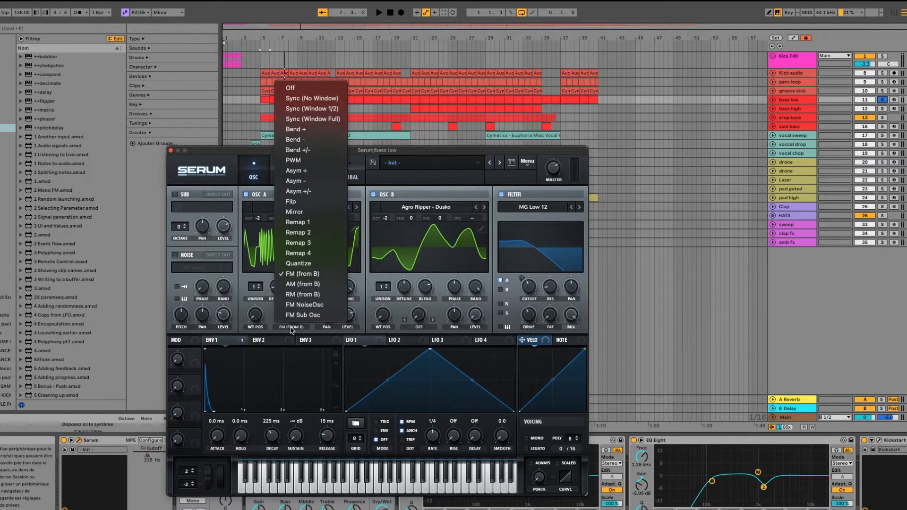
click(267, 320)
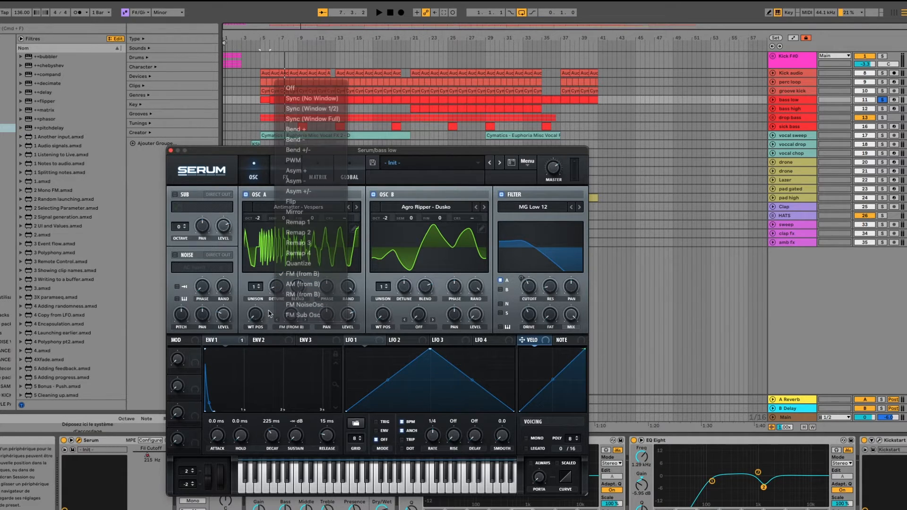
key(space)
mouse_move(291, 326)
mouse_down()
mouse_move(294, 345)
mouse_move(289, 320)
mouse_up()
key(space)
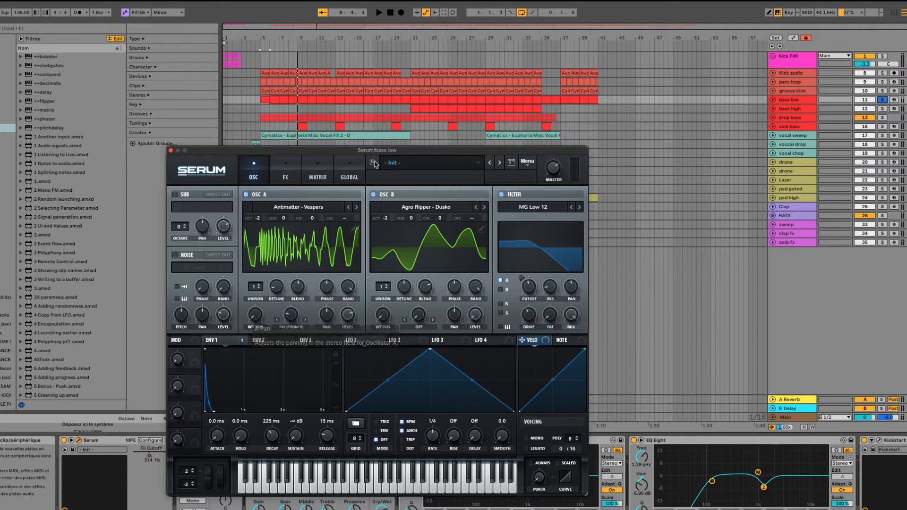
Move the Serum window clear of the clips and play the bass from bar 37 while trying oscillator A's FM amount.
drag(294, 150, 274, 114)
key(space)
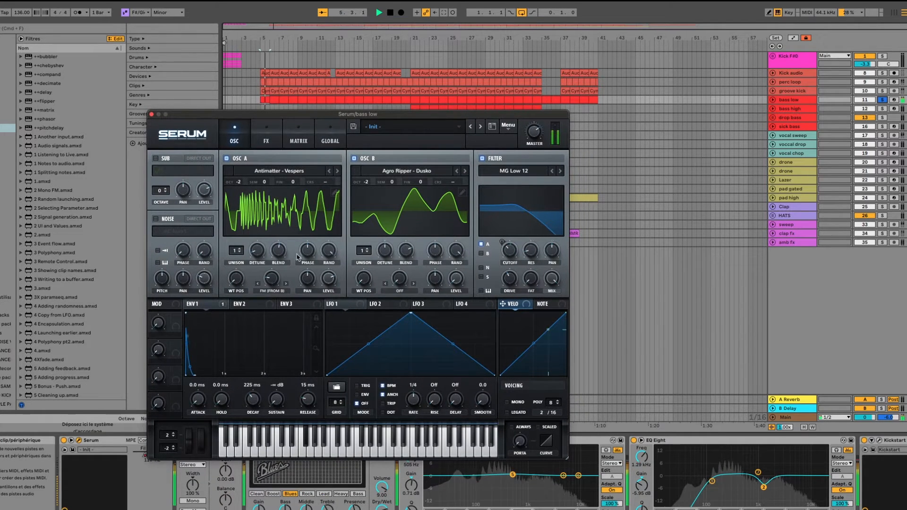
click(567, 98)
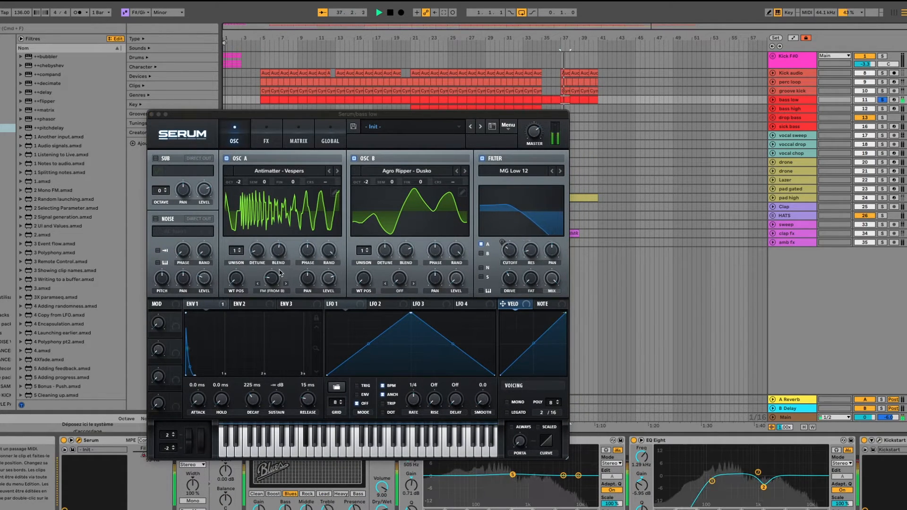
click(270, 282)
drag(270, 280, 271, 279)
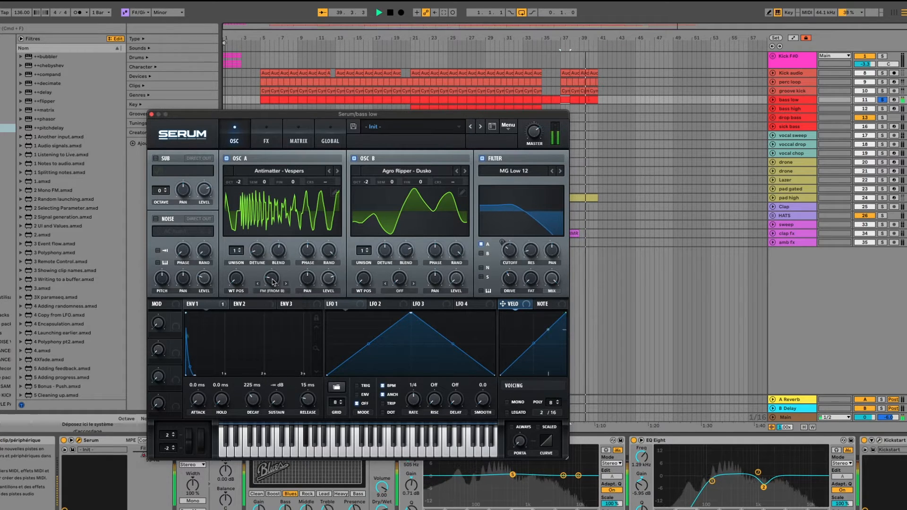
key(space)
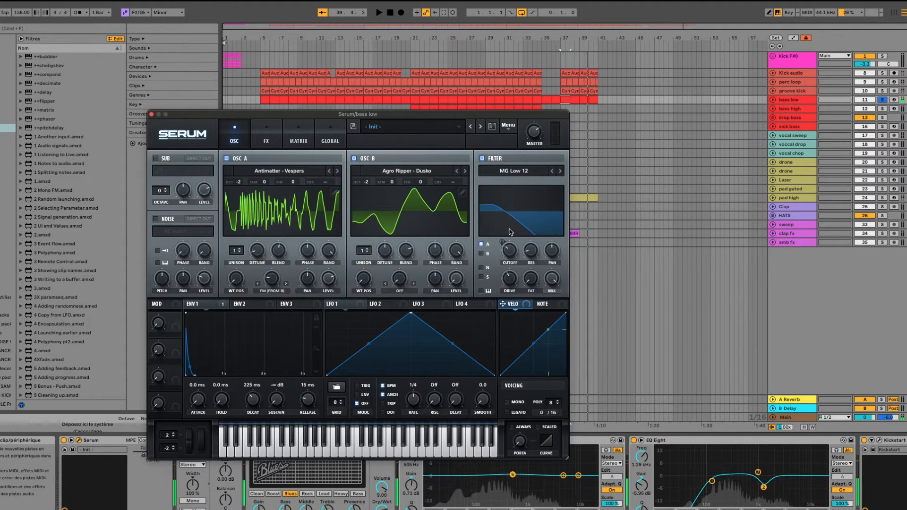
Inspect Serum's Env 2 and Env 1, and compare the bass with the MG Low 12 filter off and on.
click(248, 304)
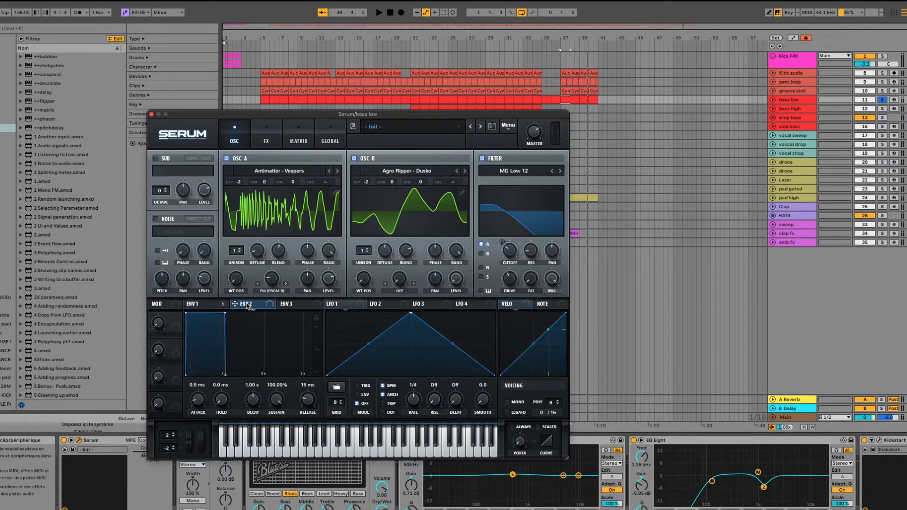
click(200, 307)
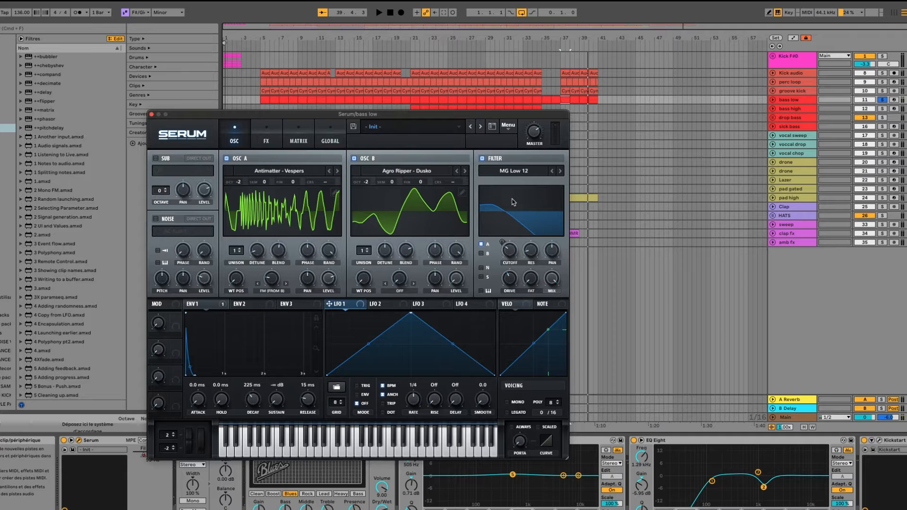
key(space)
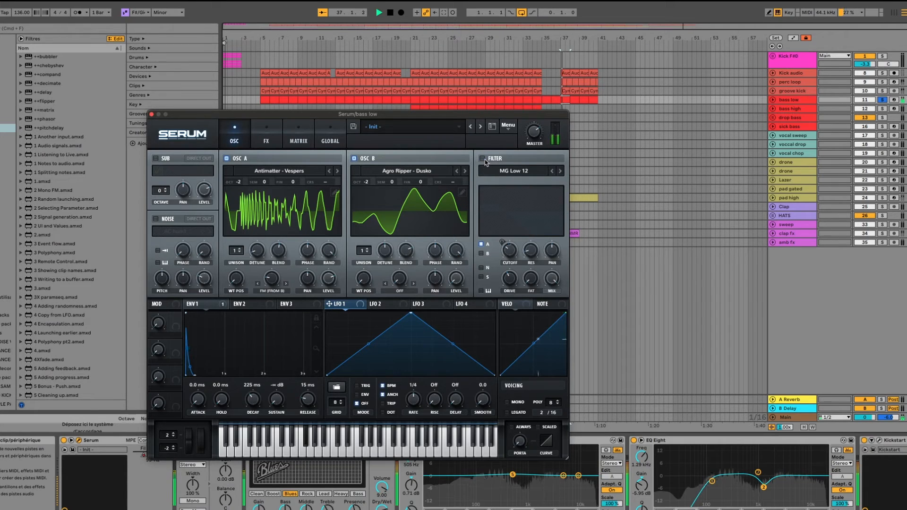
key(space)
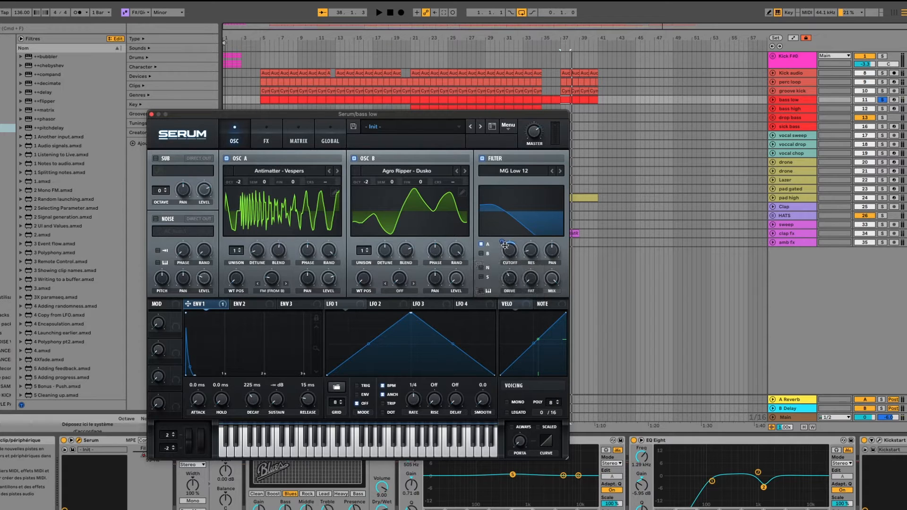
Play the bass from bar 37 while trying the Env 1 modulation amount on the filter cutoff.
key(space)
drag(504, 245, 504, 247)
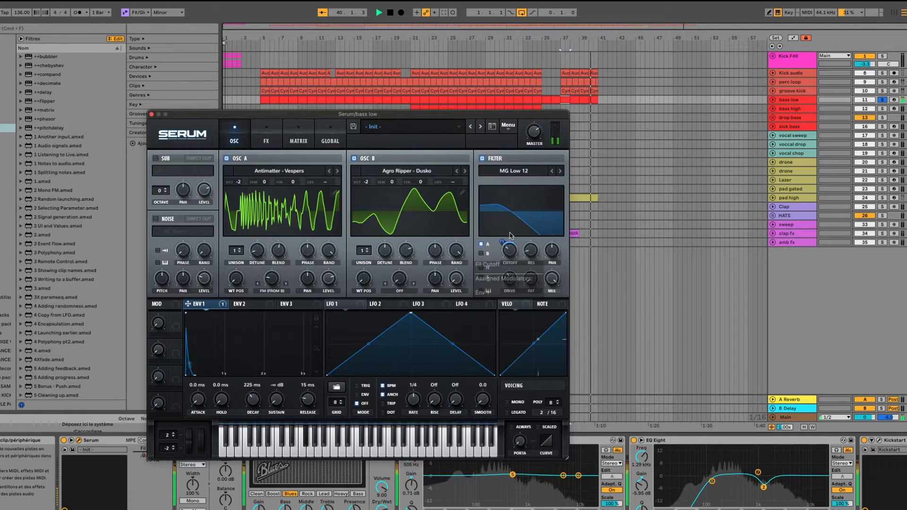
key(space)
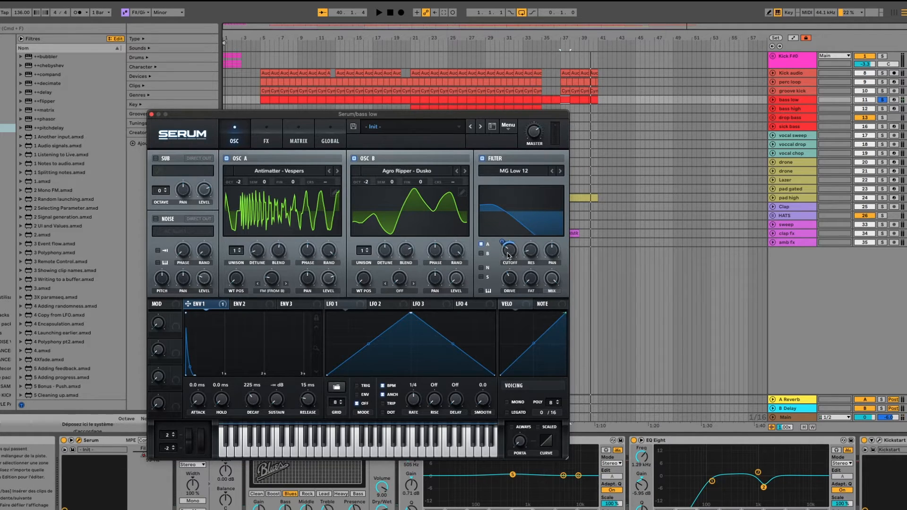
key(space)
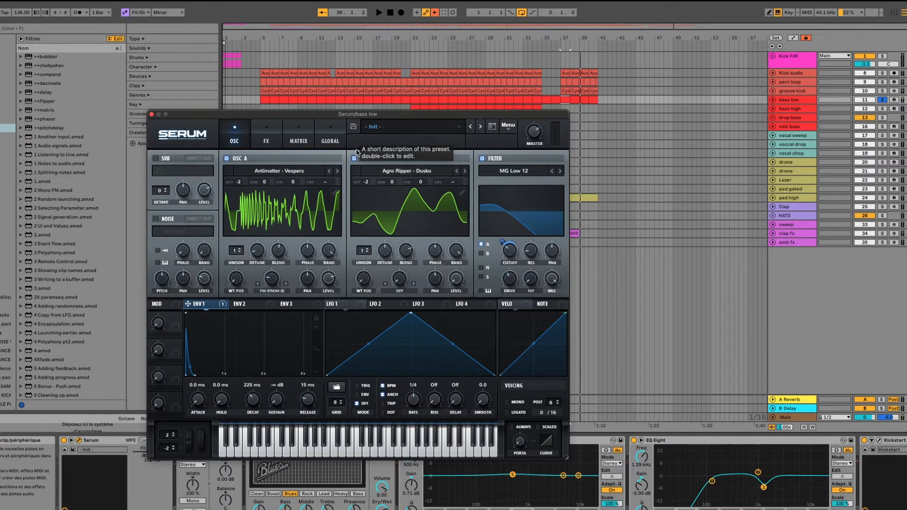
View the Chorus on Serum's FX page, return to the oscillator page and play the bass from bar 37.
click(272, 144)
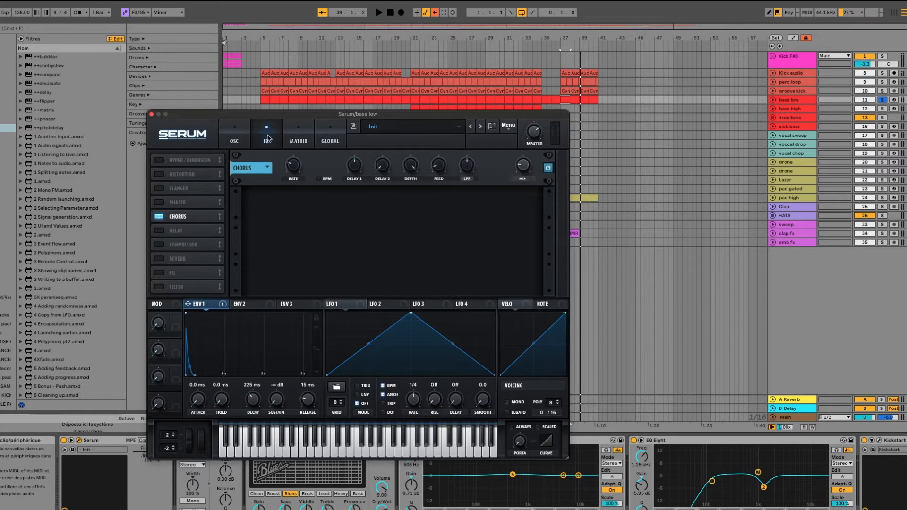
click(236, 140)
key(space)
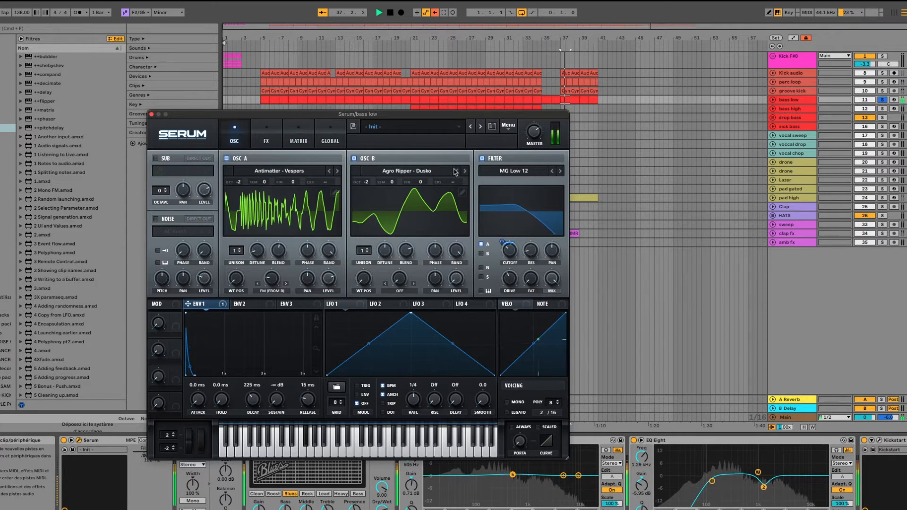
Add Kick audio to the solo and play from bar 37, comparing the bass with oscillator B off and on.
super+click(881, 73)
key(space)
key(space)
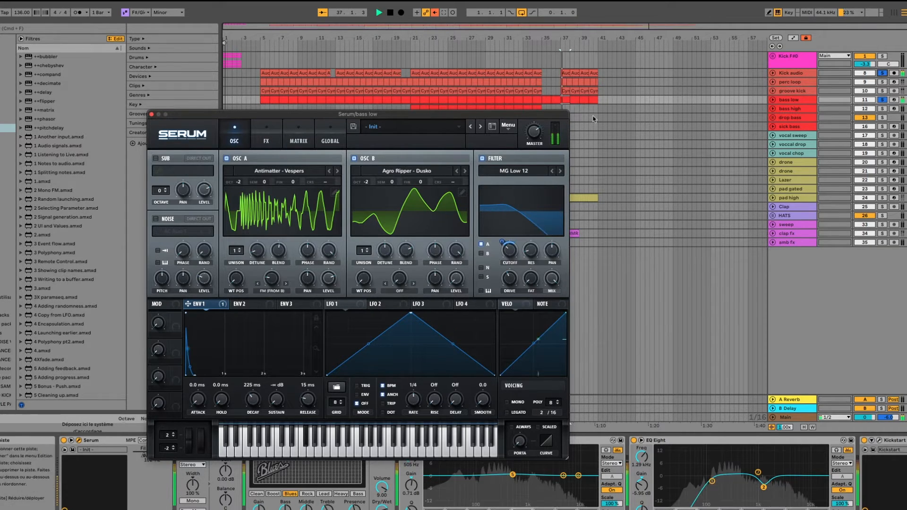
click(354, 159)
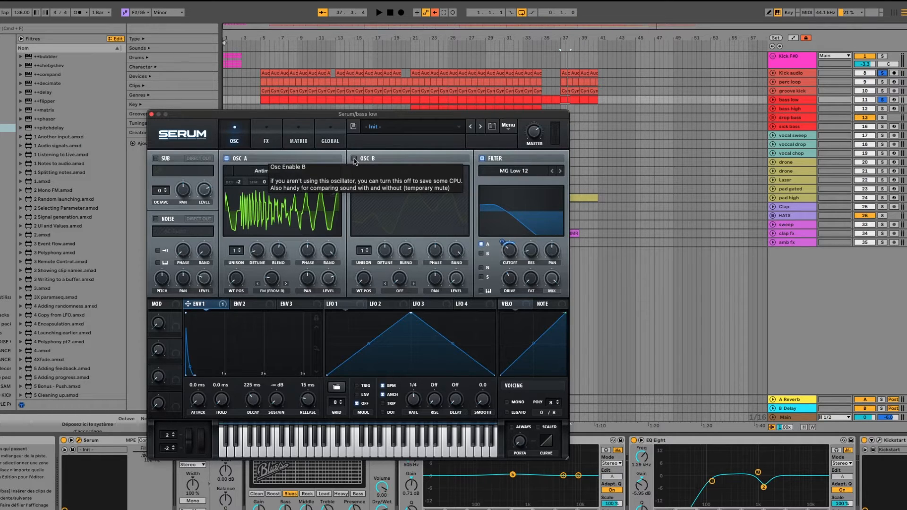
click(355, 159)
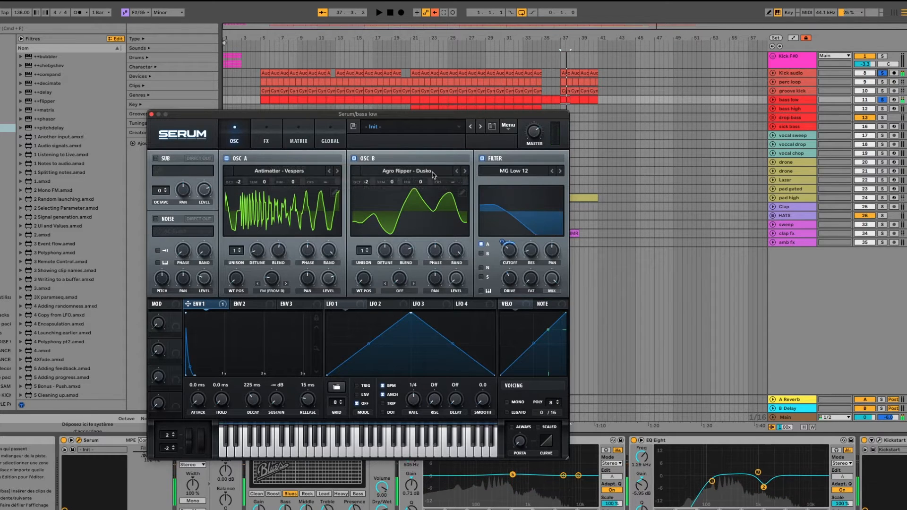
Browse oscillator B's wavetables, try Antimatter - Vespers during playback and restore Agro Ripper - Dusko.
click(407, 171)
mouse_move(415, 198)
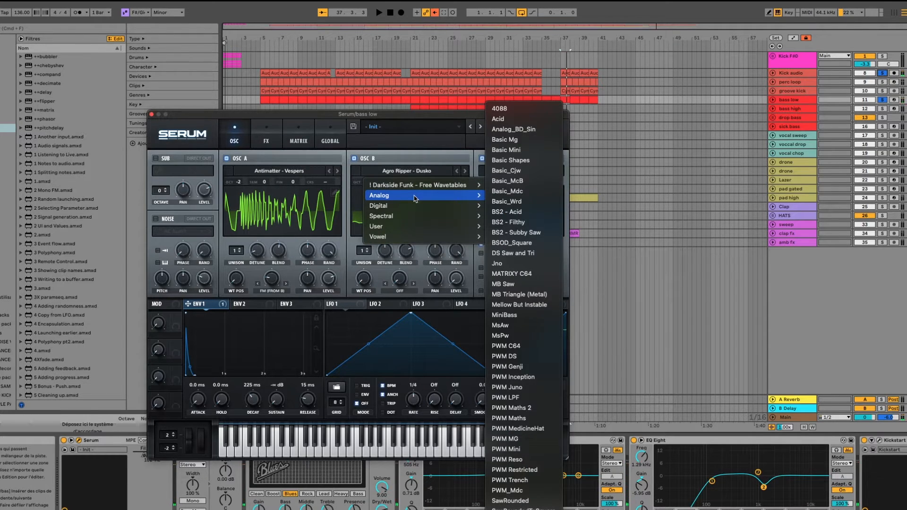
click(429, 149)
key(space)
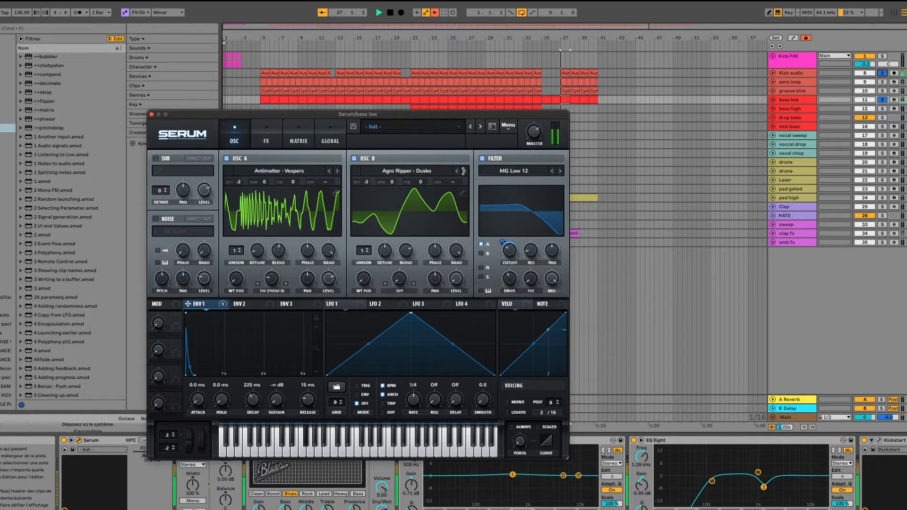
click(464, 171)
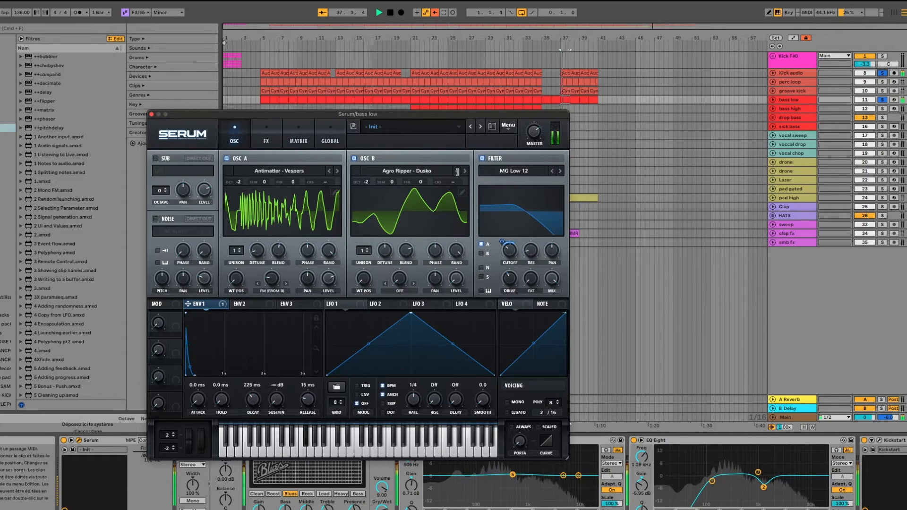
click(426, 173)
click(430, 174)
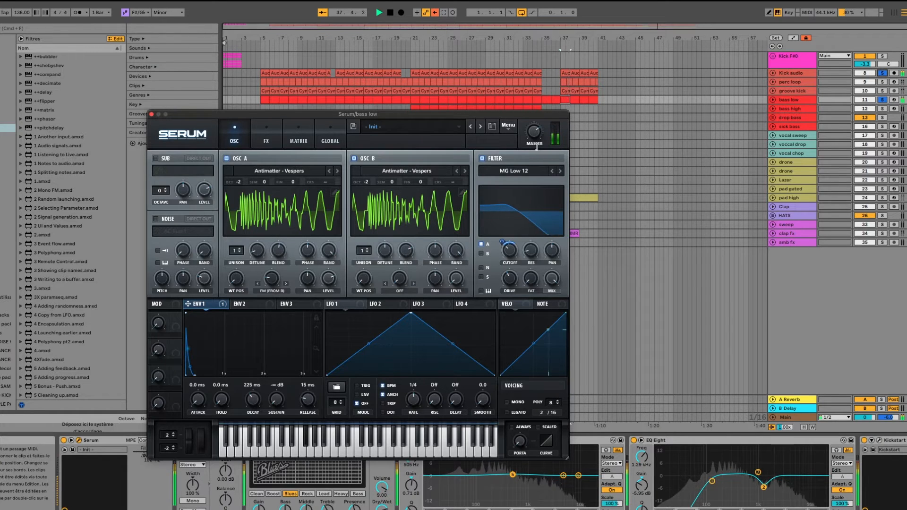
click(457, 172)
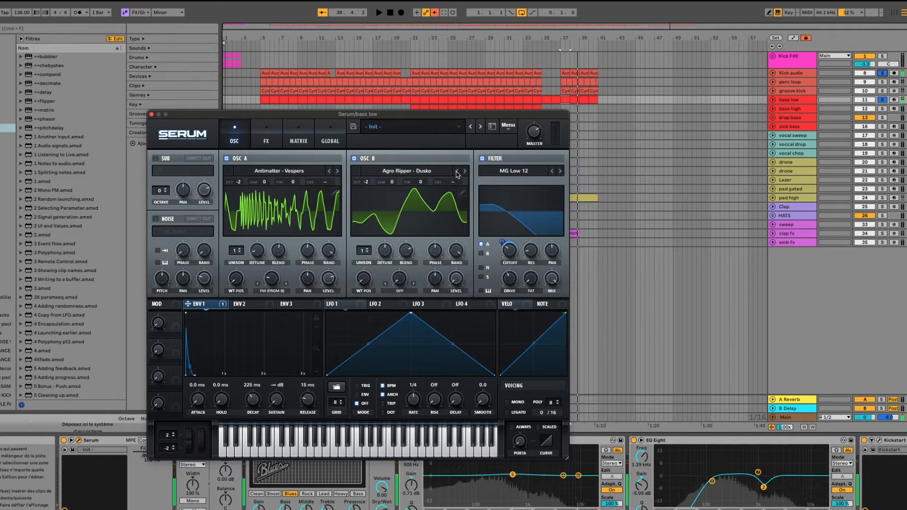
Close the Serum window and play the bass low track with the kick from bar 37 to audition its Amp device.
click(152, 113)
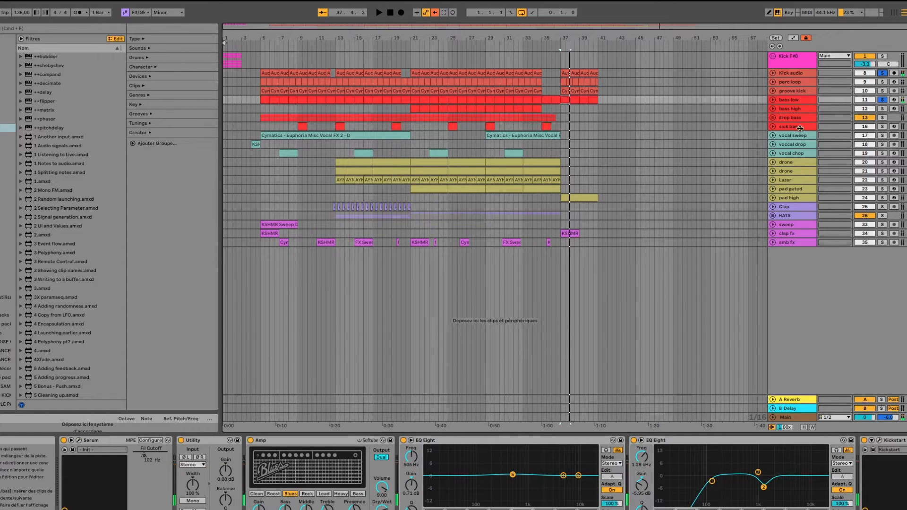
click(798, 100)
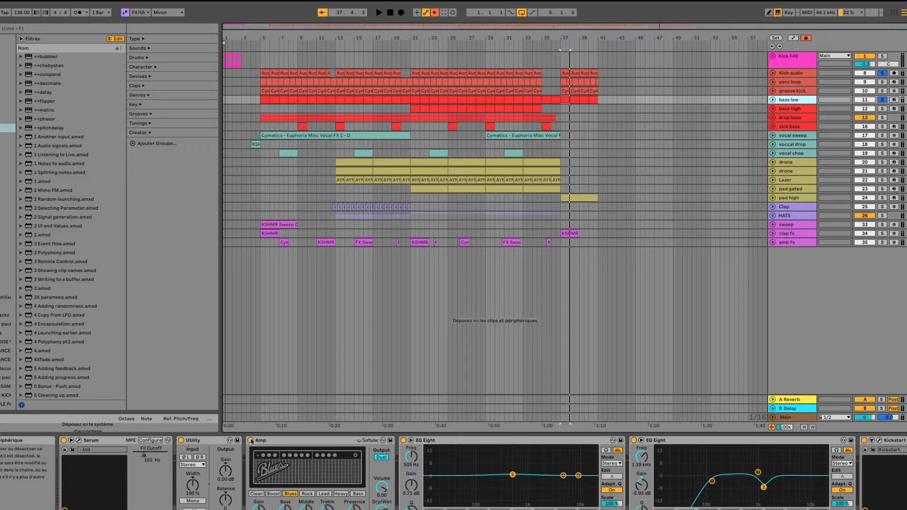
key(space)
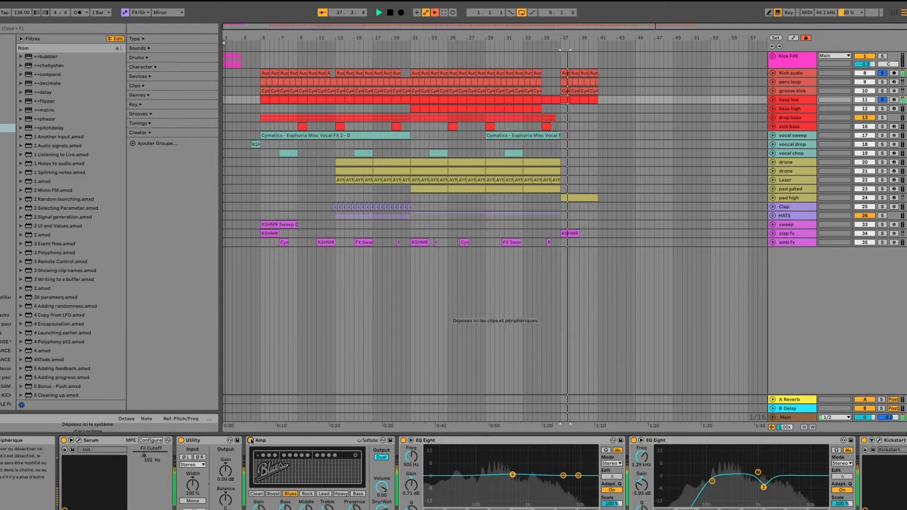
key(space)
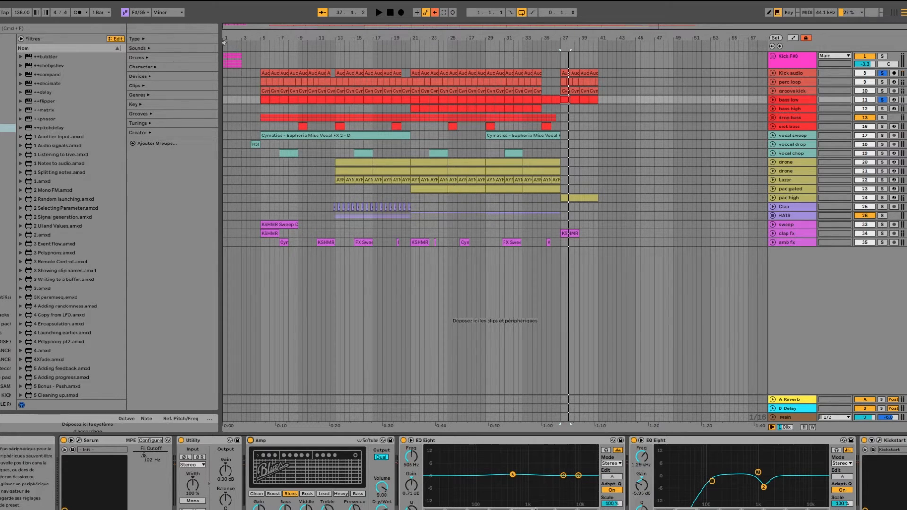
Play the section from bar 37 and bypass the second EQ Eight in the bass low chain.
scroll(591, 444, right, 2)
scroll(591, 443, right, 10)
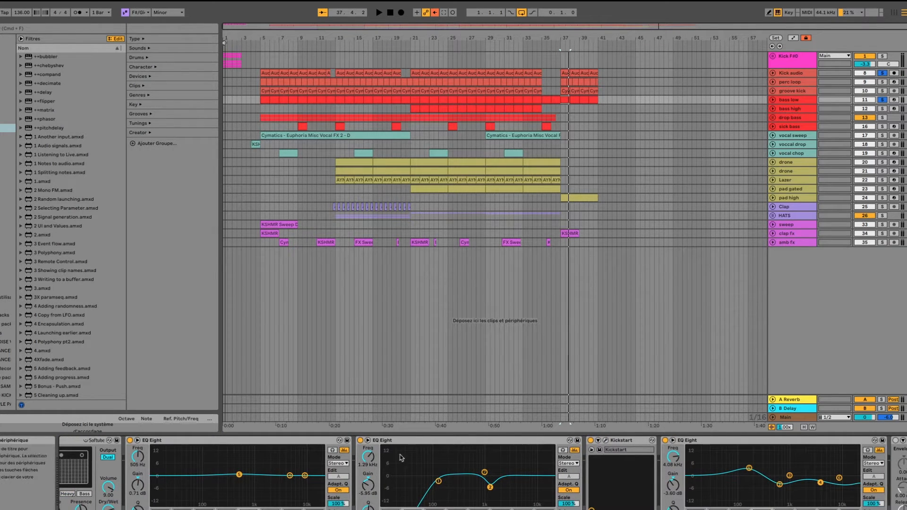
key(space)
click(360, 440)
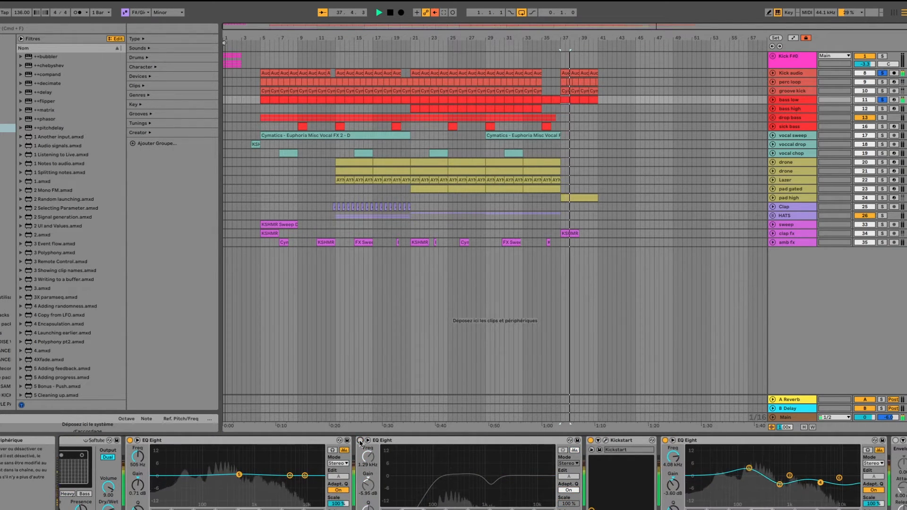
Re-enable the second EQ Eight in the bass low chain, and switch the EQ Eight after Kickstart off and back on.
click(360, 440)
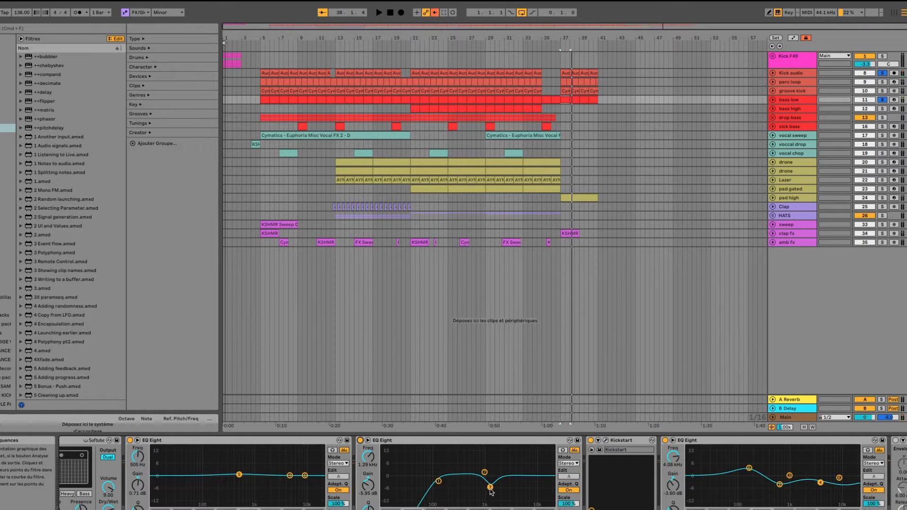
scroll(491, 491, right, 4)
click(567, 440)
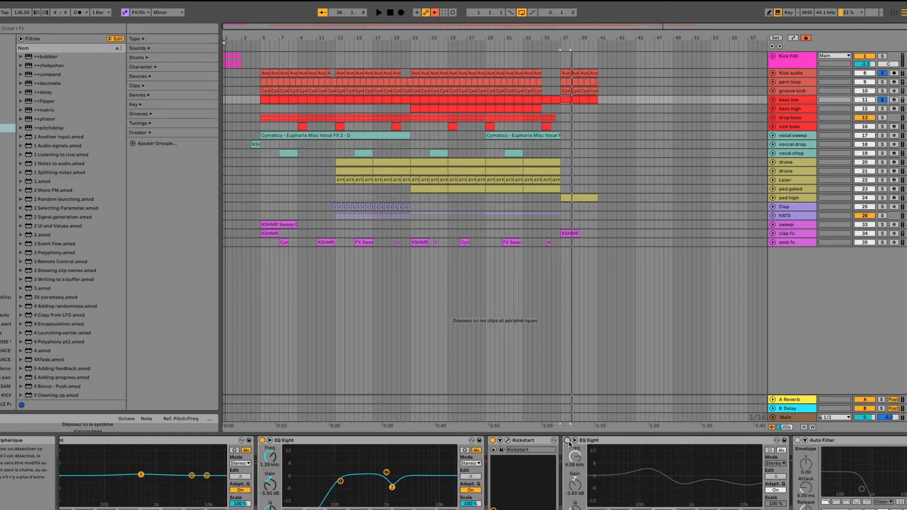
click(567, 440)
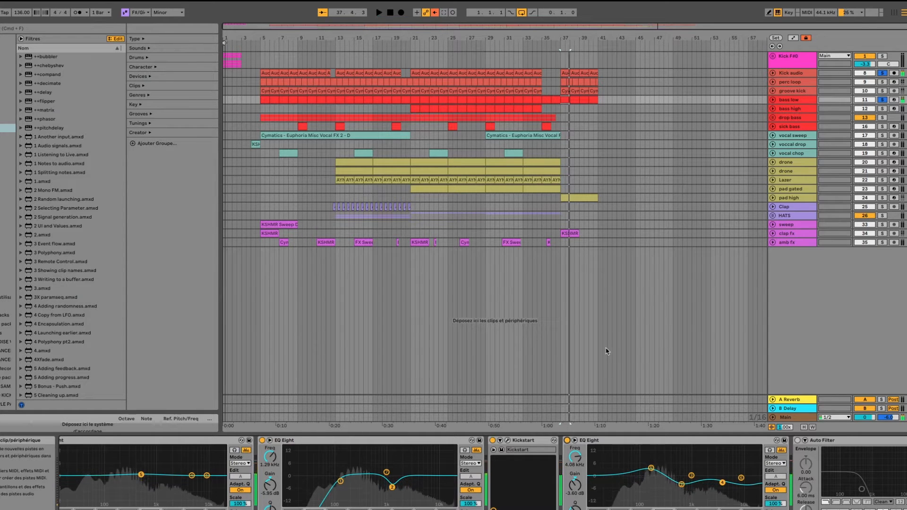
Play from bar 37, comparing the bass low sound with the EQ Eight after Kickstart bypassed and enabled.
scroll(517, 481, right, 7)
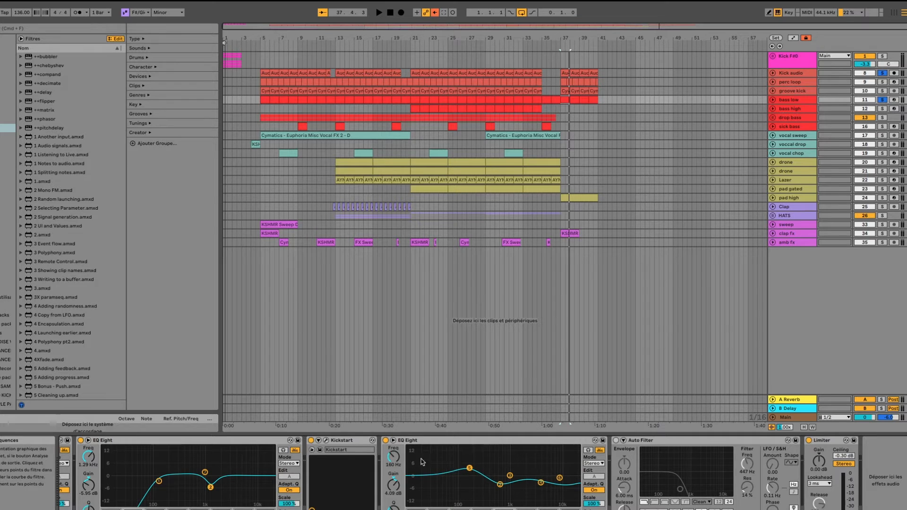
click(385, 440)
key(space)
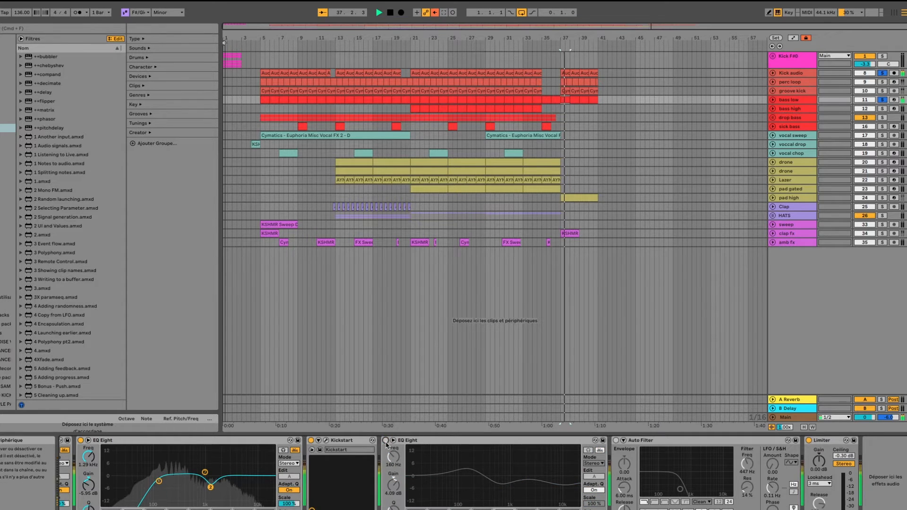
click(385, 440)
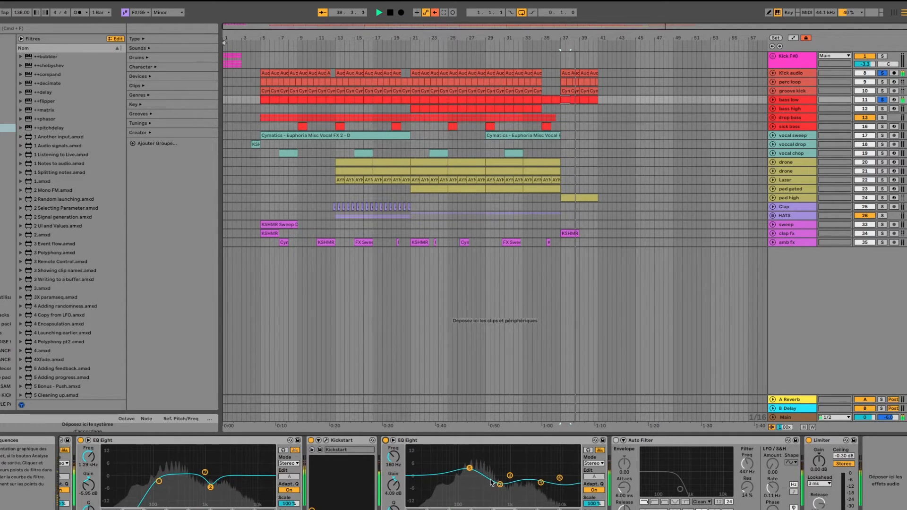
key(space)
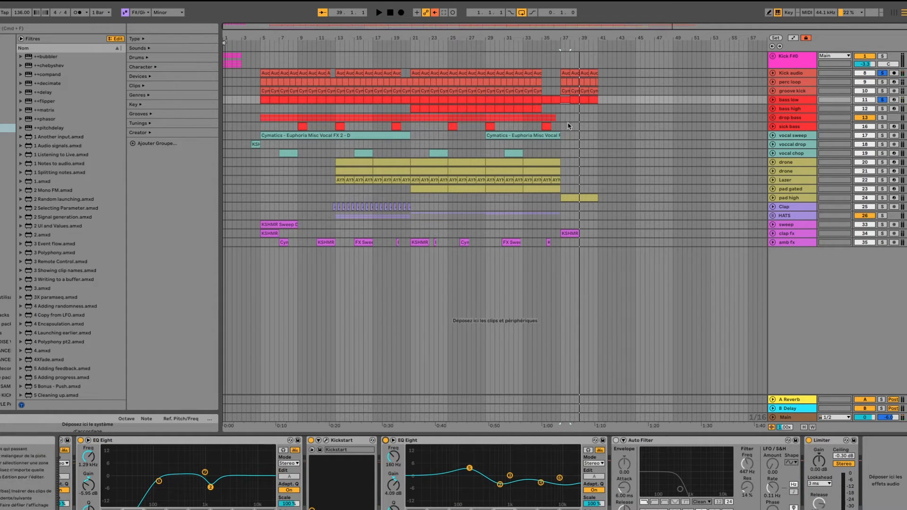
Play the soloed kick, bass low and bass high from bar 21, and select the bass high track.
click(415, 109)
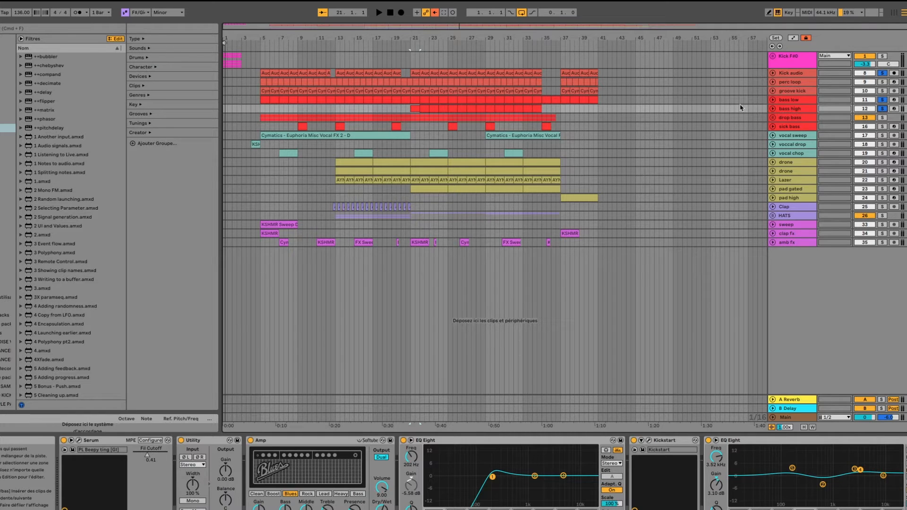
key(space)
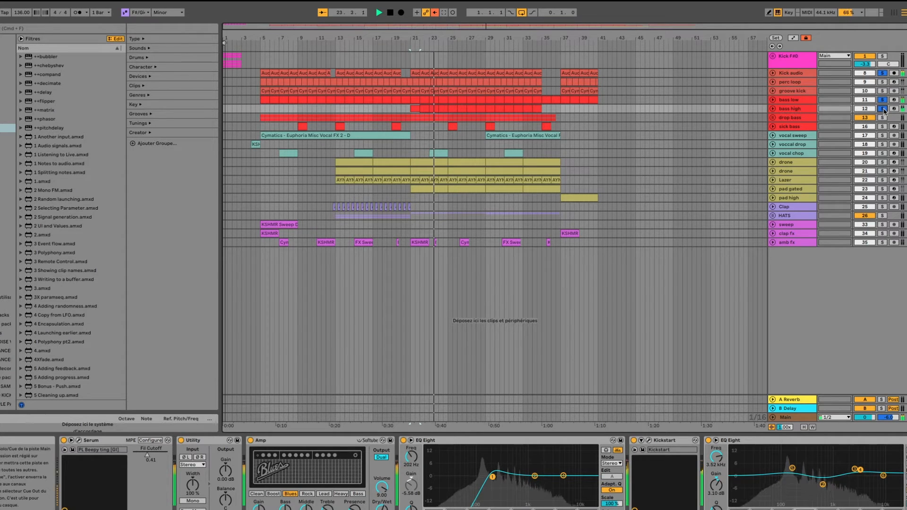
key(space)
click(788, 109)
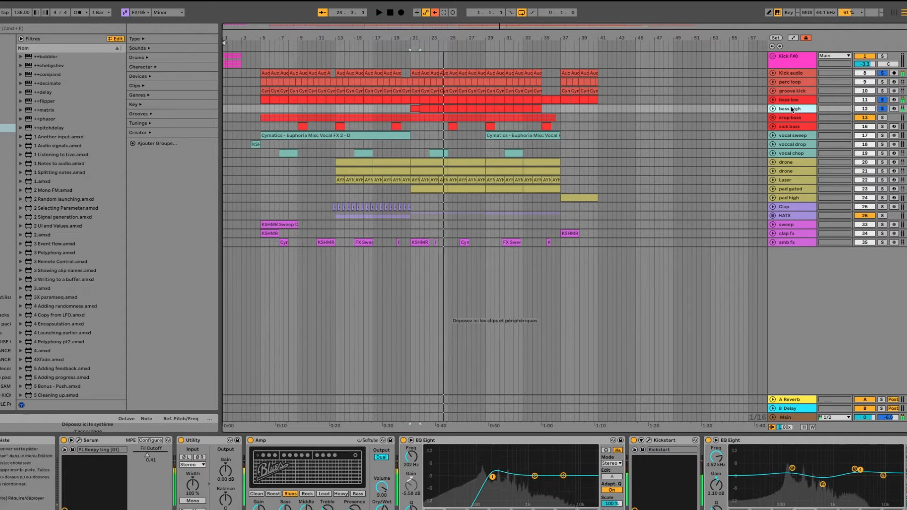
Solo bass high alone, play it from bar 21 and look through its device chain.
click(882, 109)
key(space)
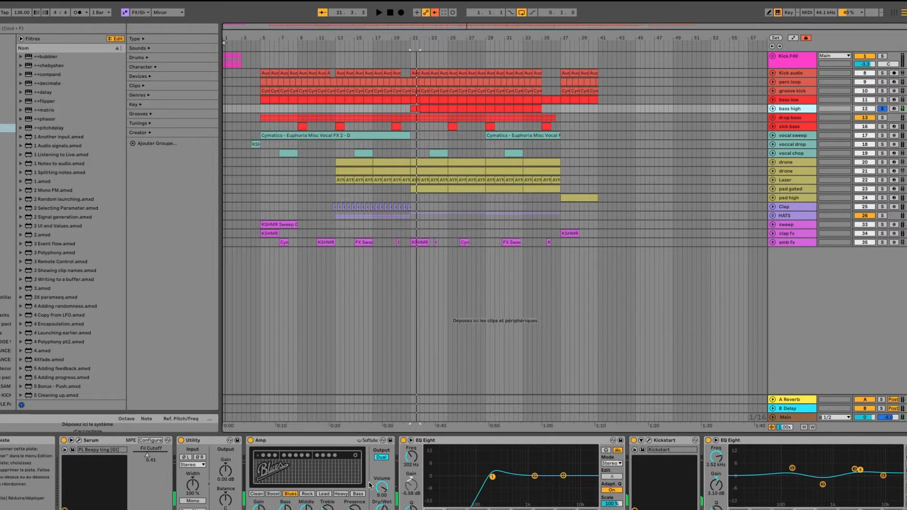
scroll(370, 485, right, 5)
scroll(370, 485, left, 5)
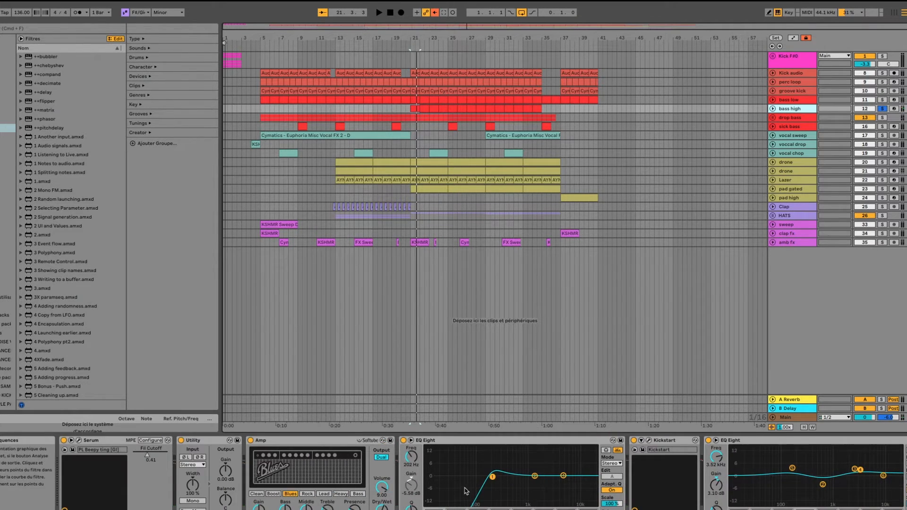
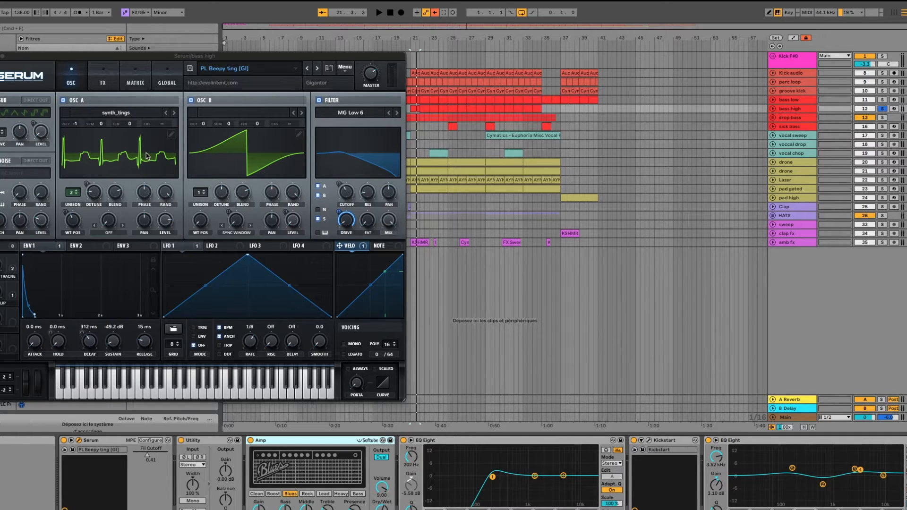
Set oscillator A's warp mode to FM (from B) in bass high's Serum and adjust the warp amount during playback.
click(113, 232)
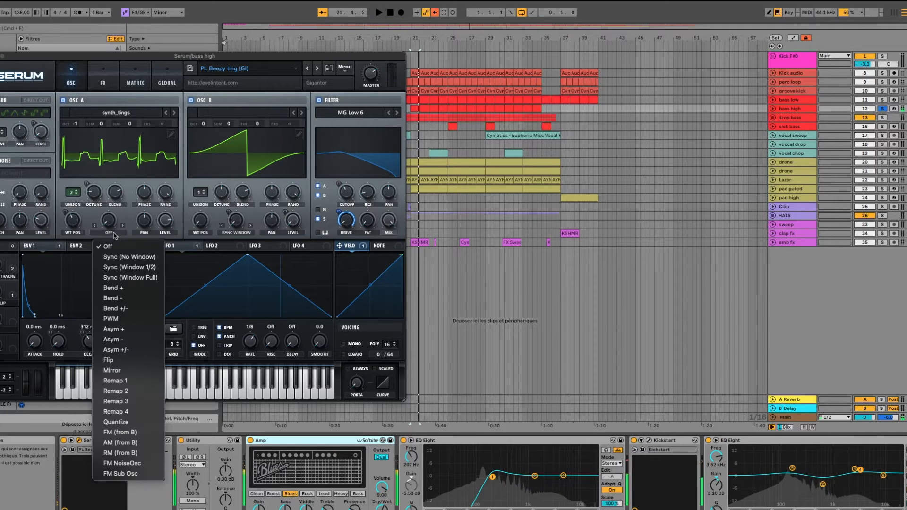
click(128, 432)
key(space)
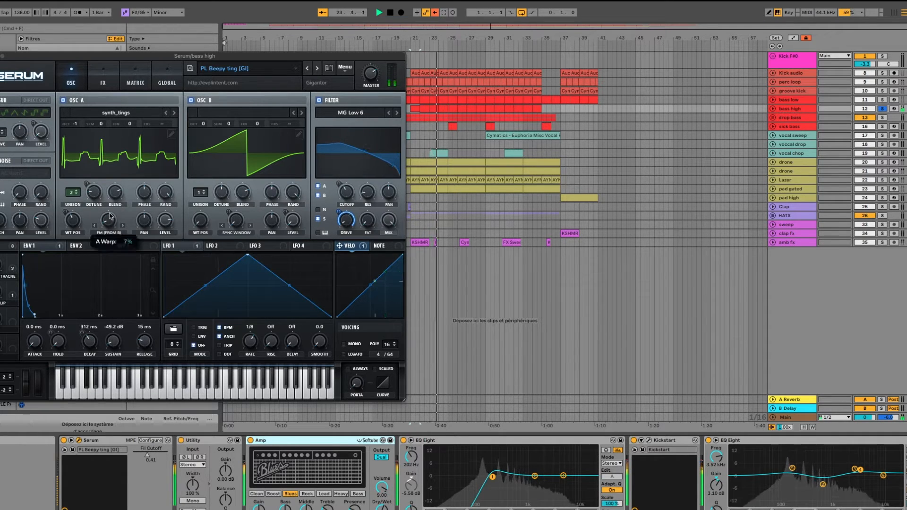
drag(108, 228, 107, 222)
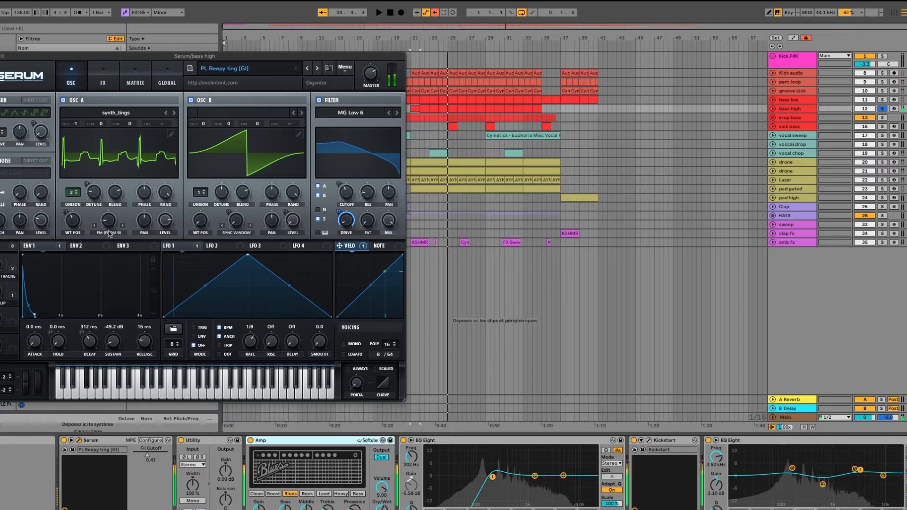
key(space)
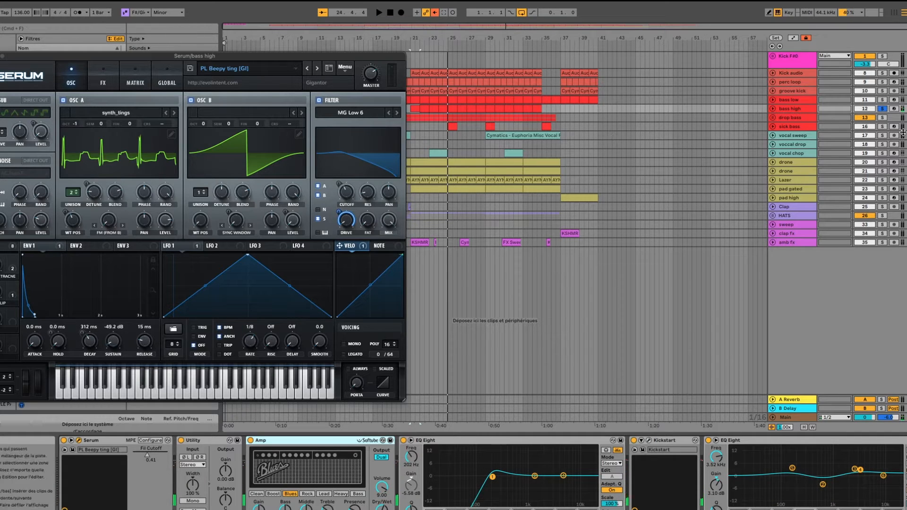
Add bass low to the solo and play it together with bass high from bar 21.
click(881, 99)
key(space)
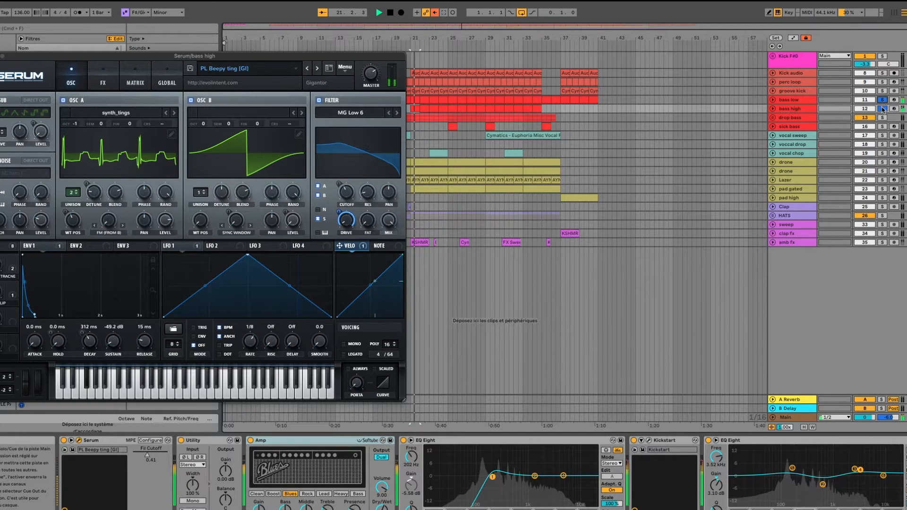
key(space)
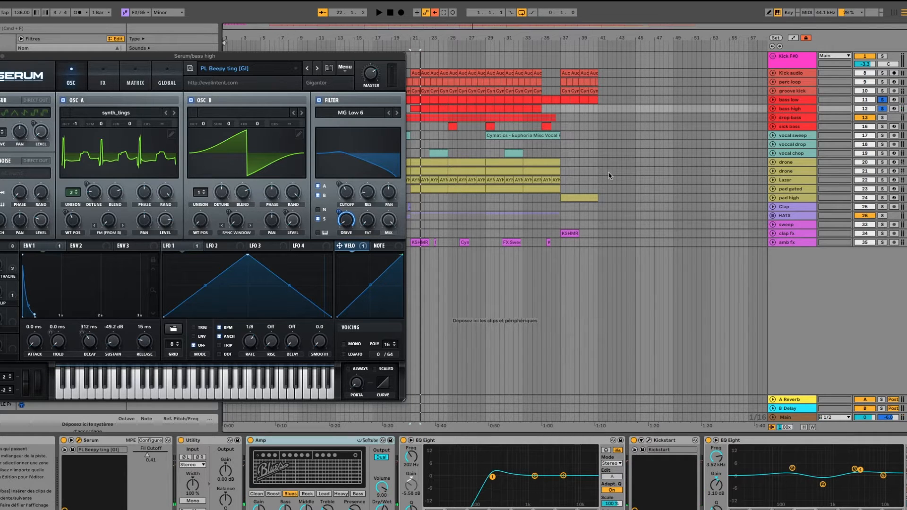
Examine the FX page of bass high's Serum, solo bass high alone again and close the Serum window.
click(104, 83)
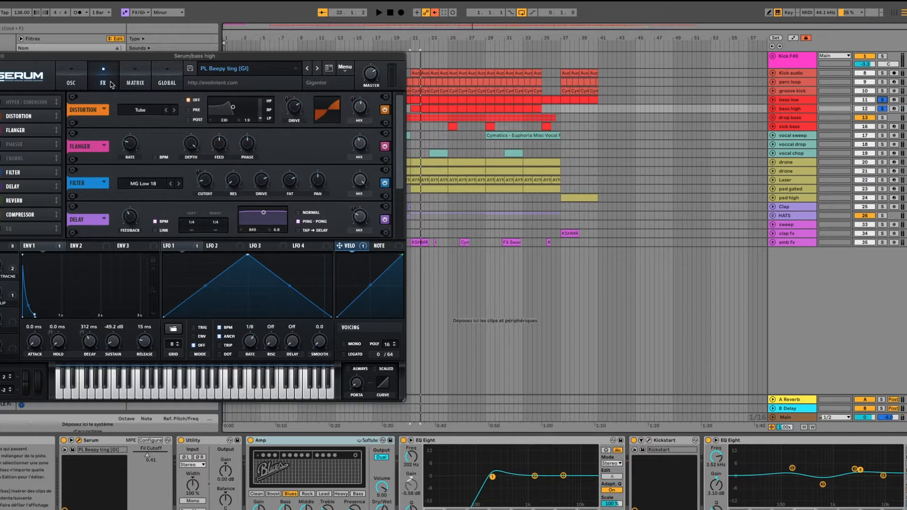
click(882, 109)
click(881, 109)
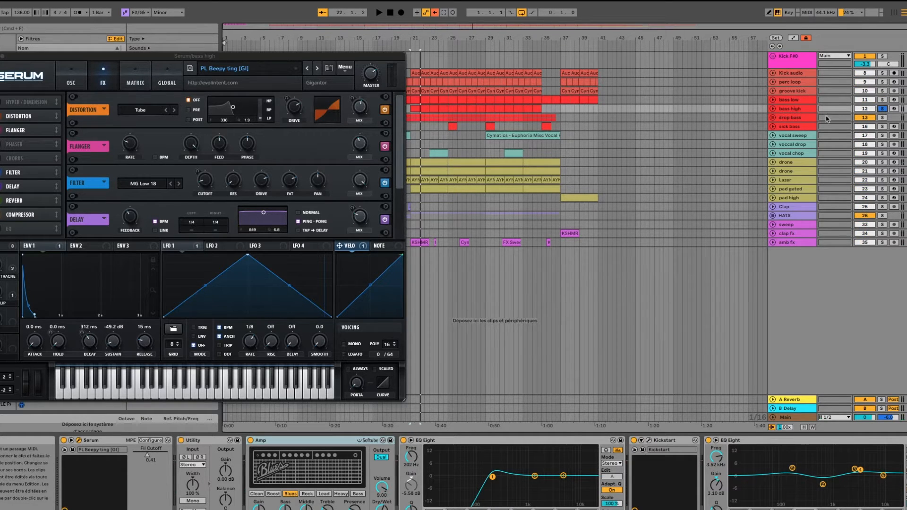
click(798, 109)
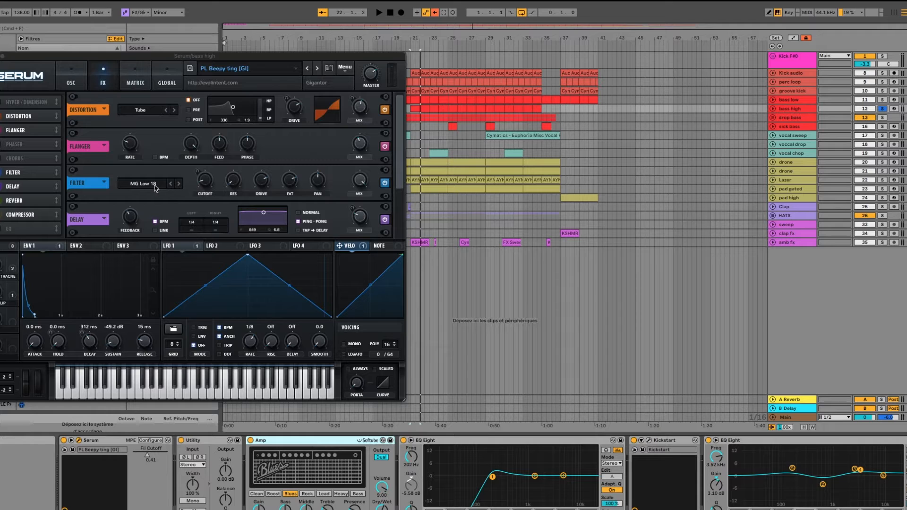
click(2, 55)
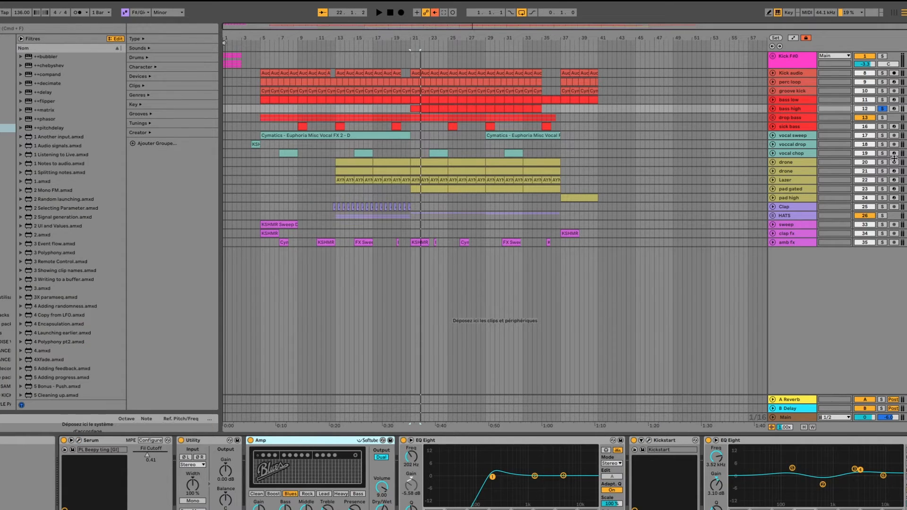
Unfold the drop bass group, solo it and play it from bar 5.
click(794, 117)
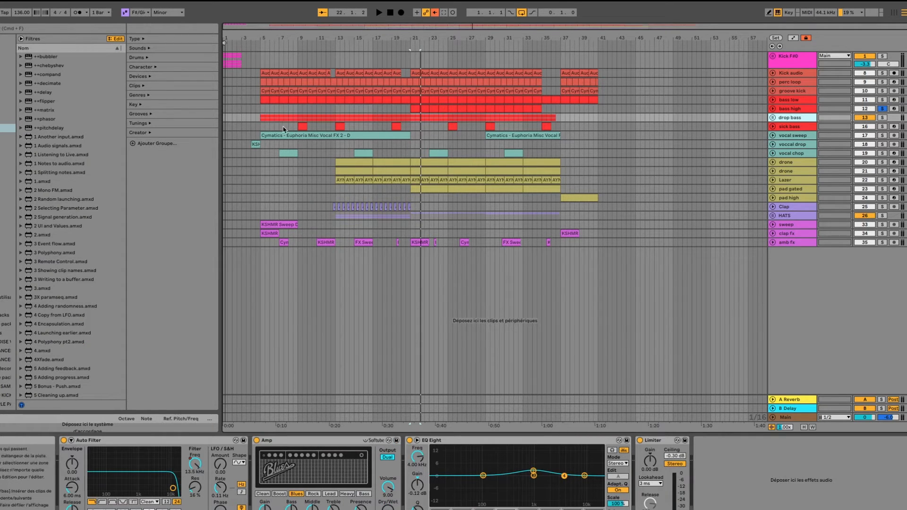
click(261, 120)
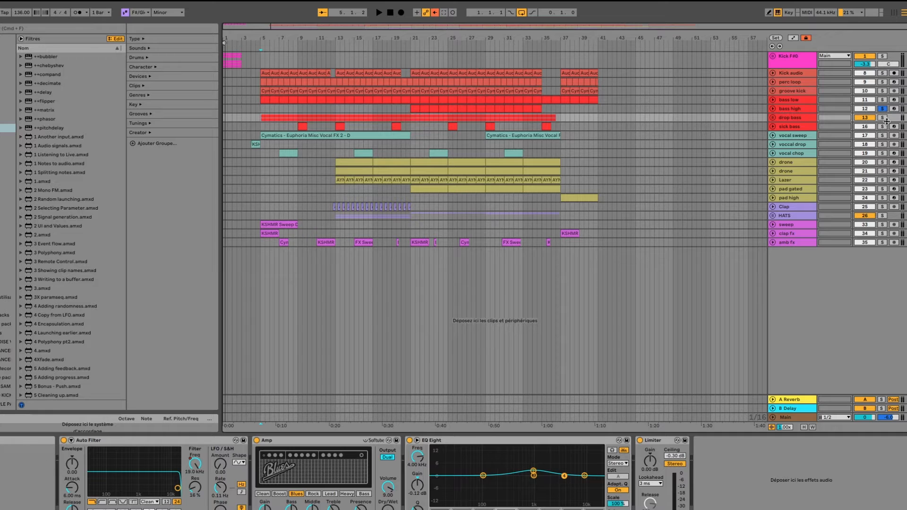
click(773, 118)
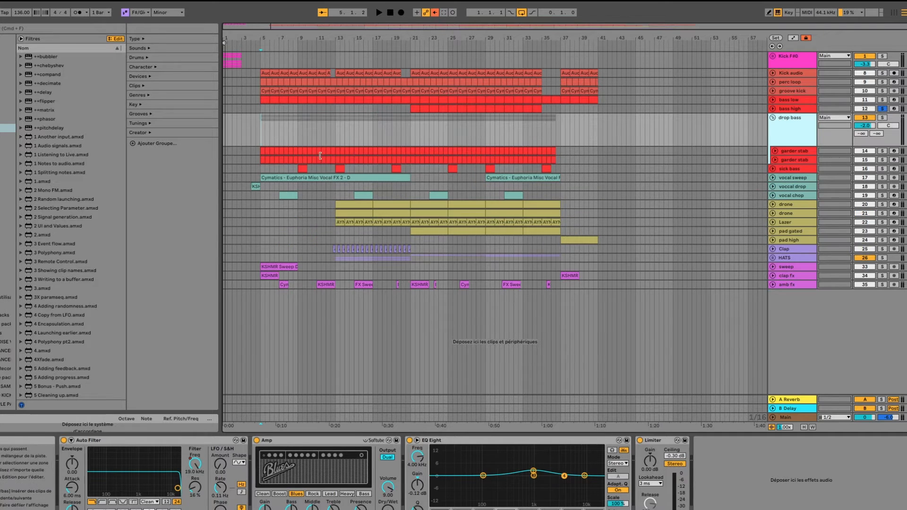
click(257, 153)
click(883, 118)
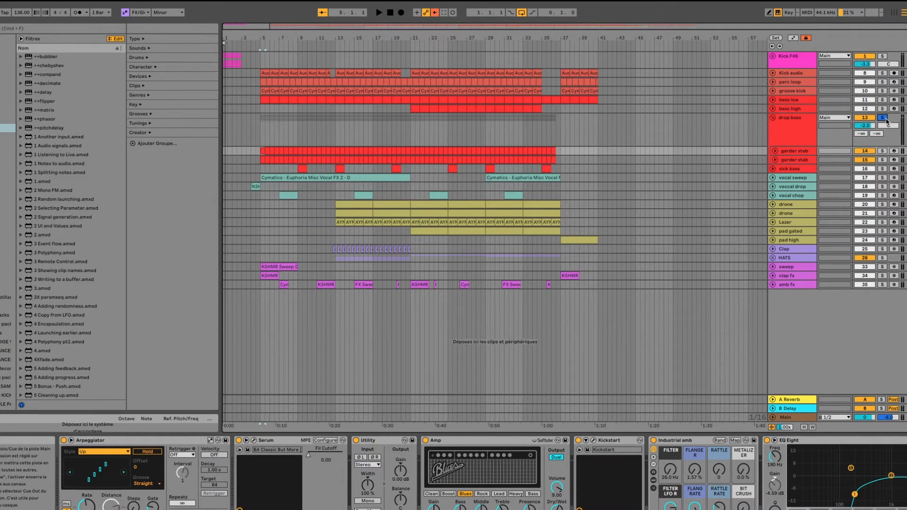
key(space)
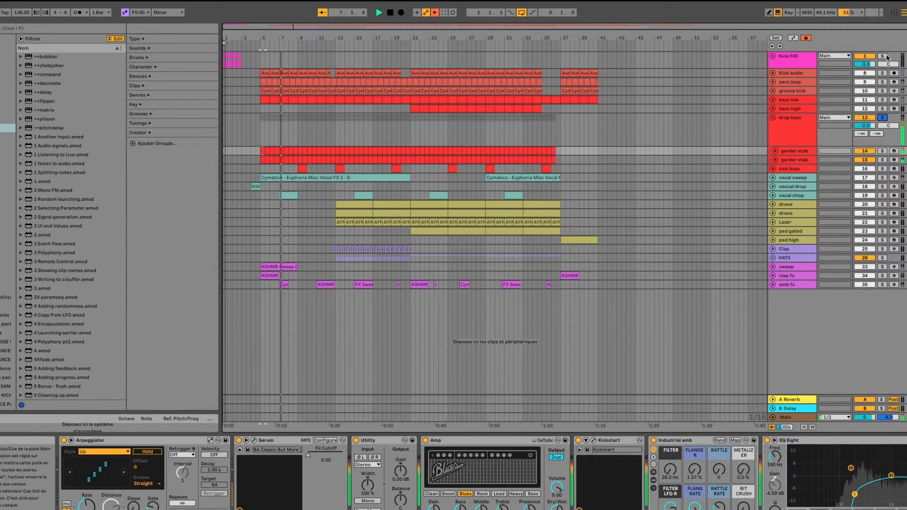
Add Kick audio, bass low and bass high to the solo during playback, then return to soloing only drop bass.
click(882, 73)
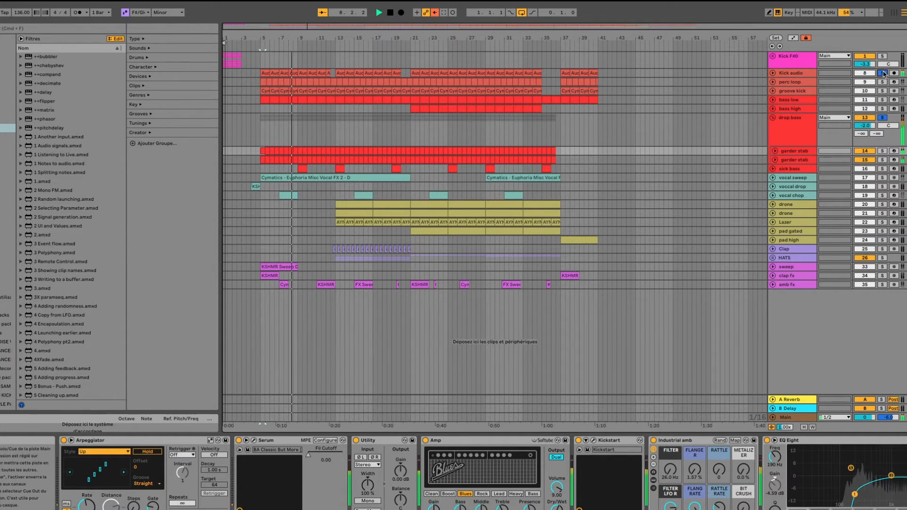
click(881, 99)
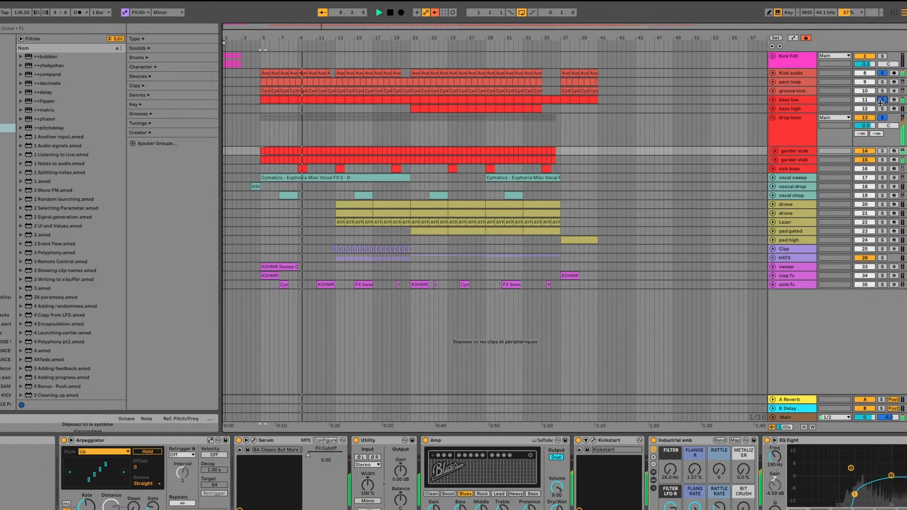
click(882, 108)
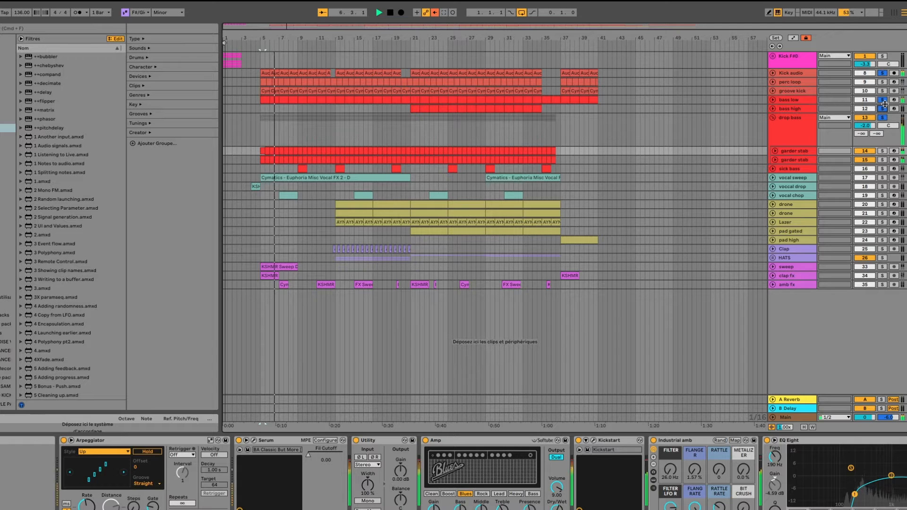
click(882, 118)
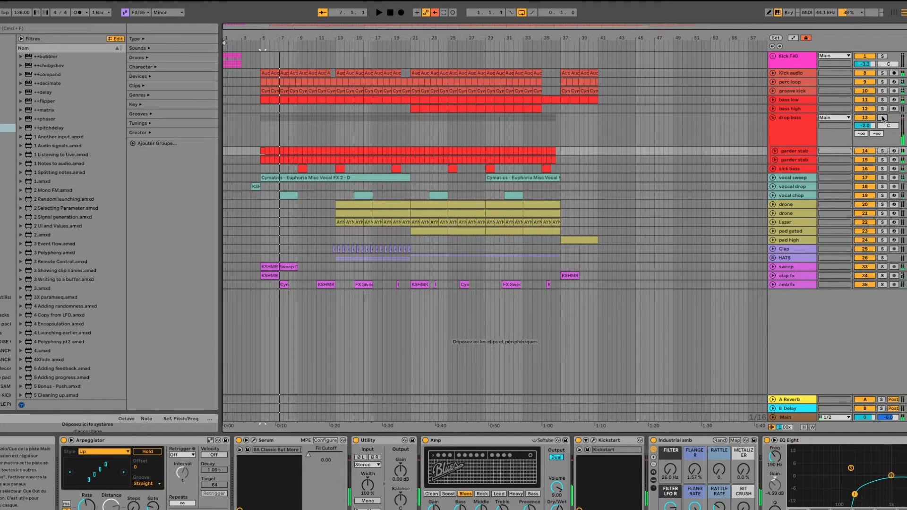
Unfold both garder stab tracks and open the first track's MIDI clip at bar 5 to view its notes.
scroll(263, 151, up, 5)
scroll(262, 151, up, 3)
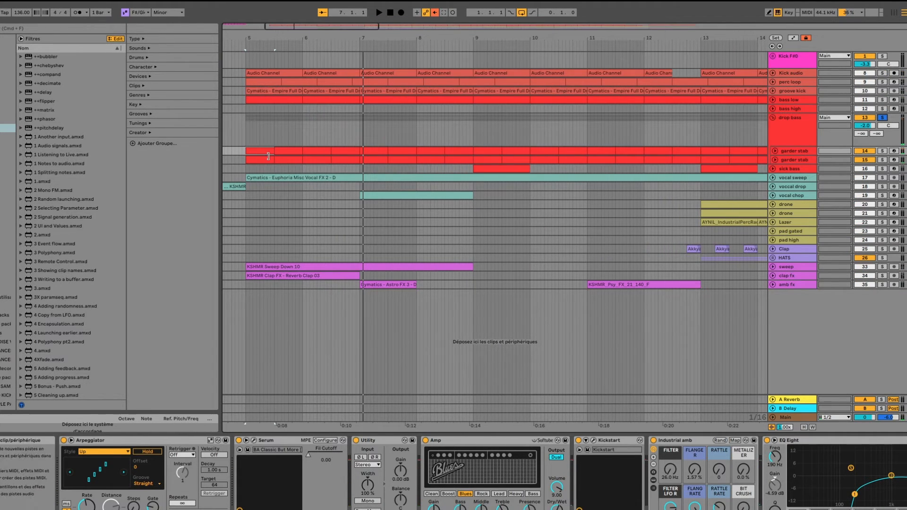
click(775, 151)
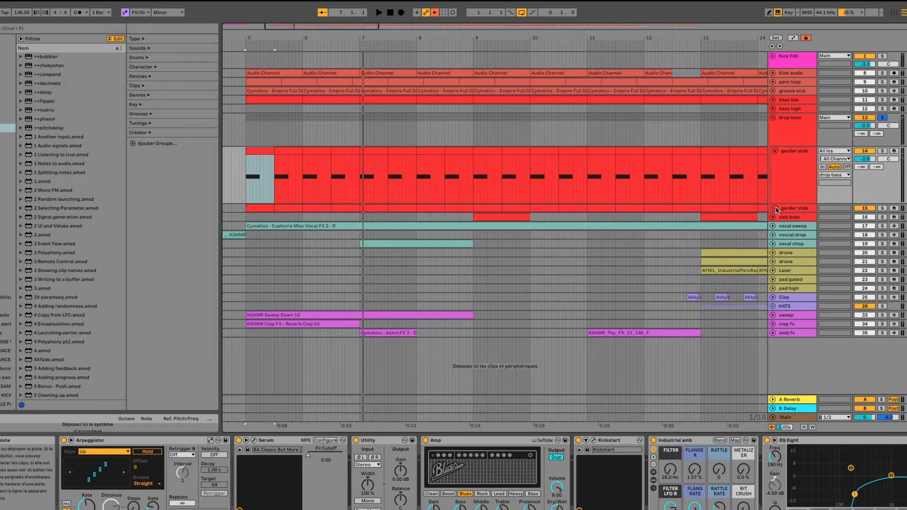
click(775, 208)
double_click(262, 148)
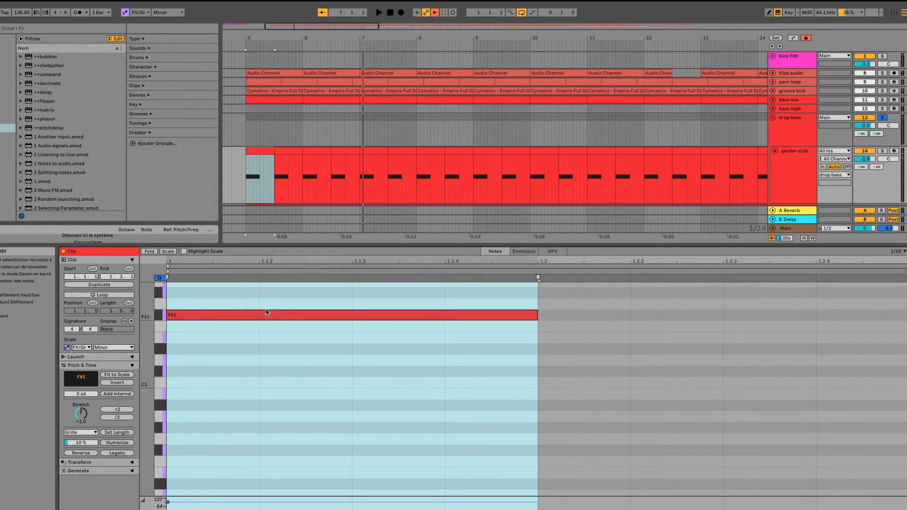
View the second garder stab track's clip at bar 5, then play from bar 5, soloing the first garder stab and then the second.
scroll(341, 205, down, 3)
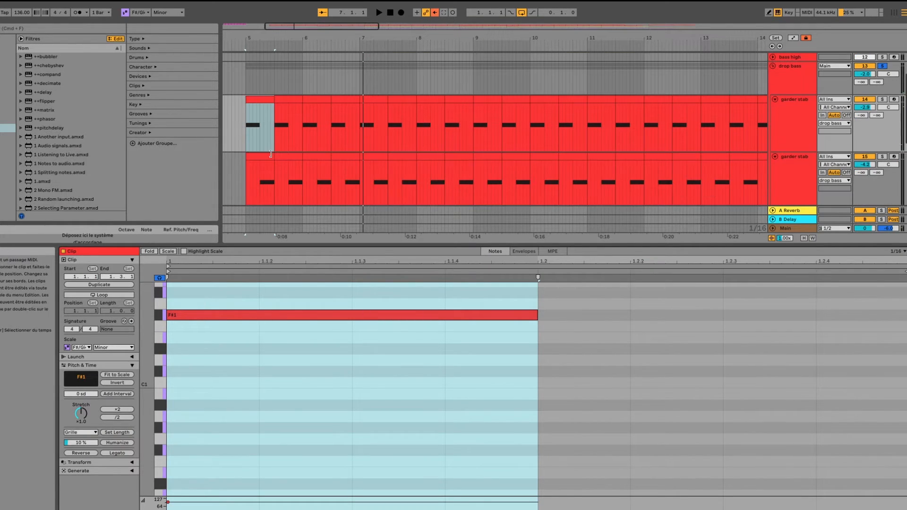
click(268, 159)
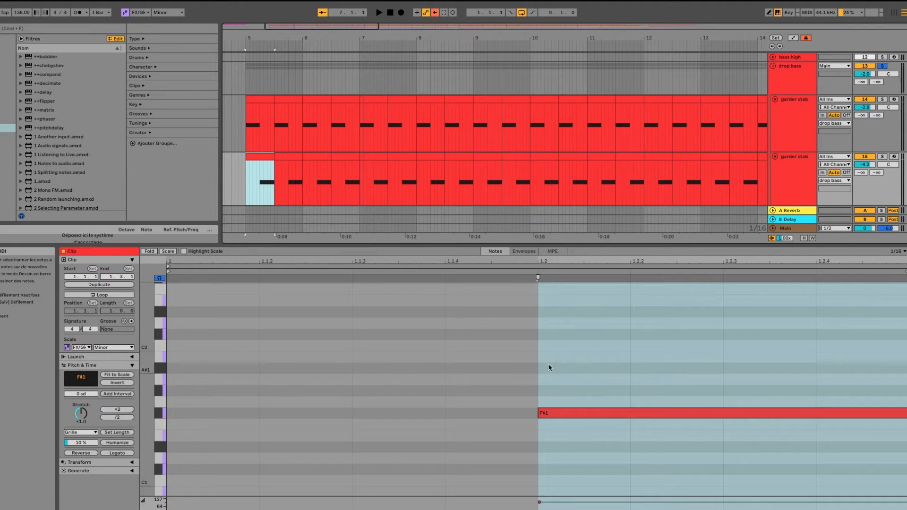
click(881, 100)
key(space)
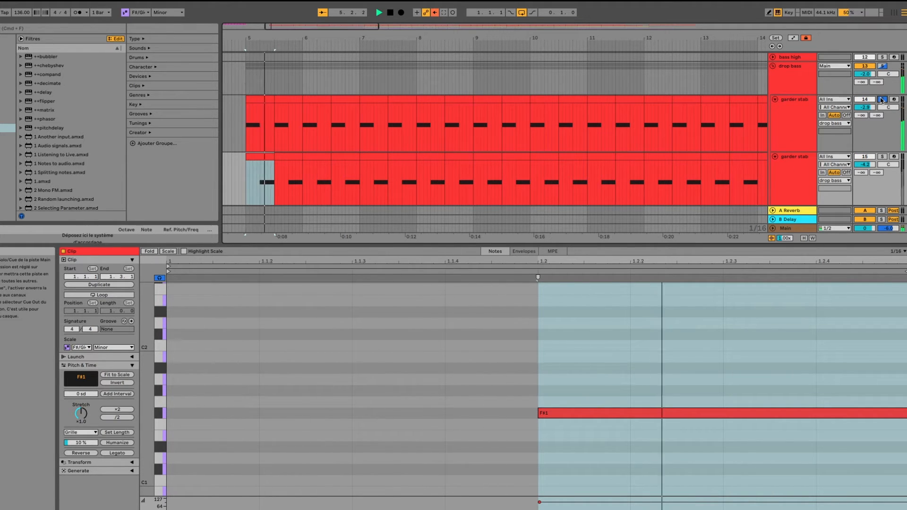
click(881, 156)
click(803, 173)
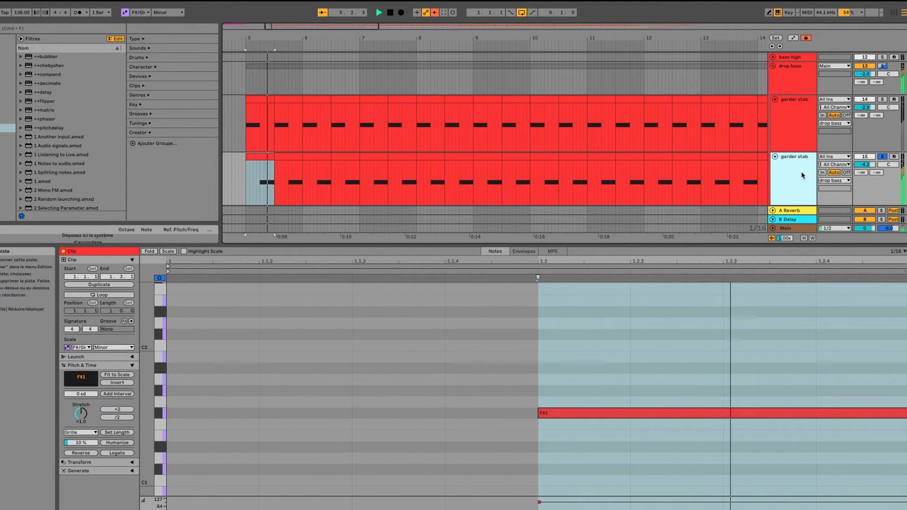
key(space)
Compare the device chains of the two garder stab tracks, switching the solo between them.
double_click(798, 120)
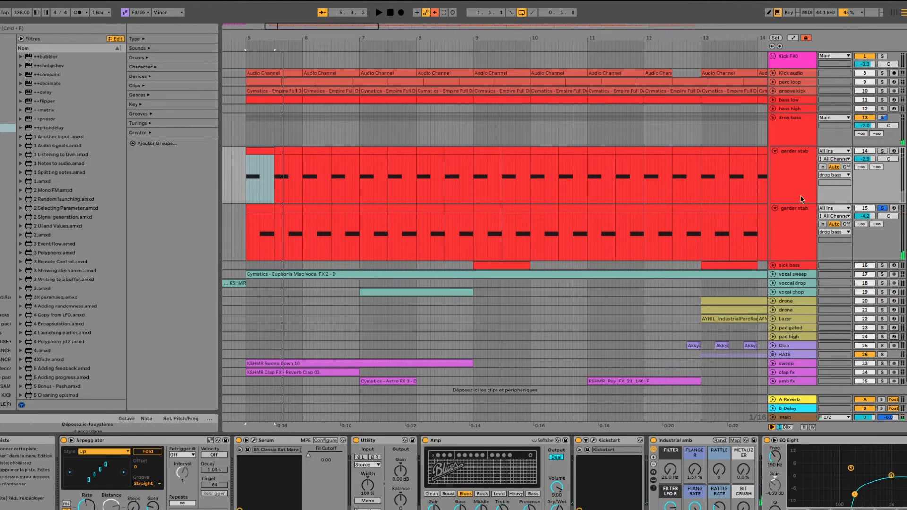
click(882, 151)
click(789, 166)
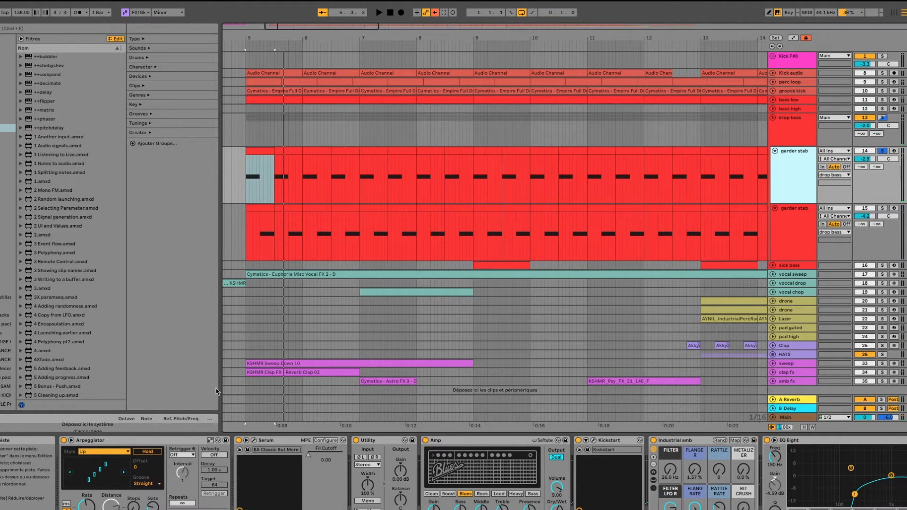
click(881, 208)
click(798, 234)
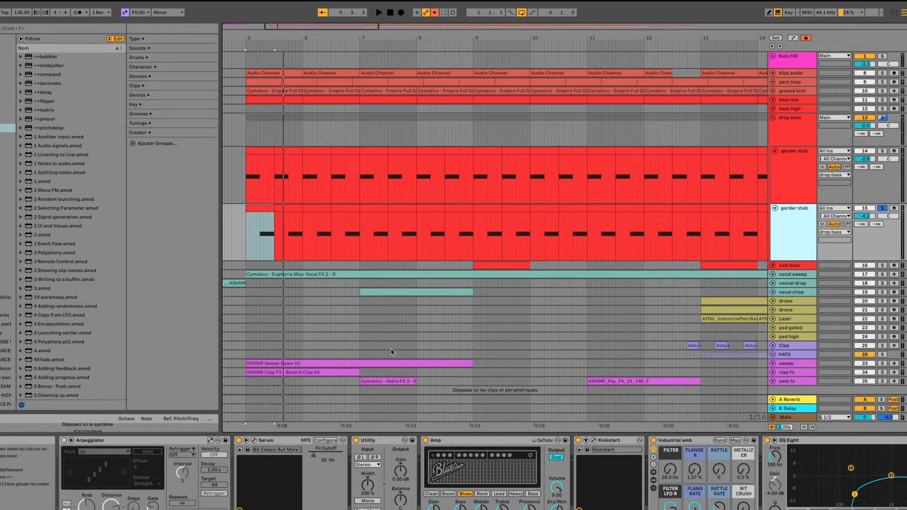
click(786, 178)
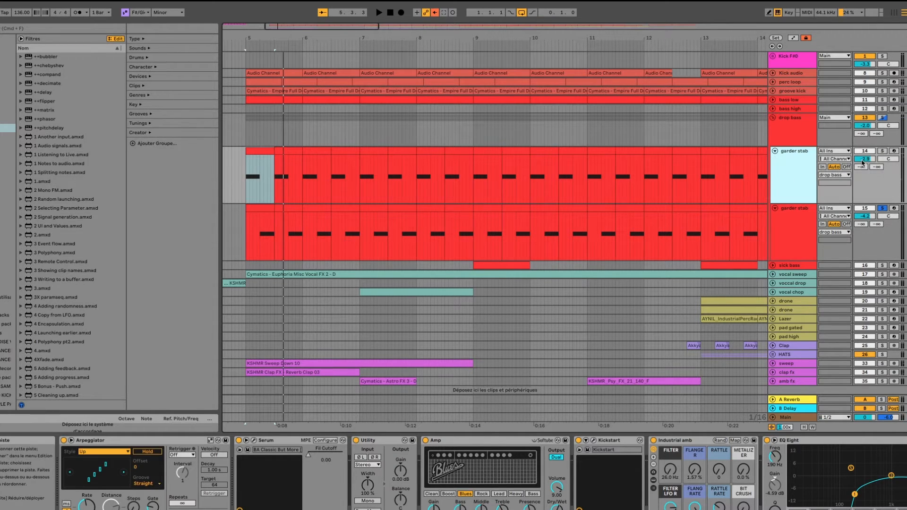
Solo and briefly play the first garder stab track, and open its Serum window so it is fully in view.
click(884, 152)
key(space)
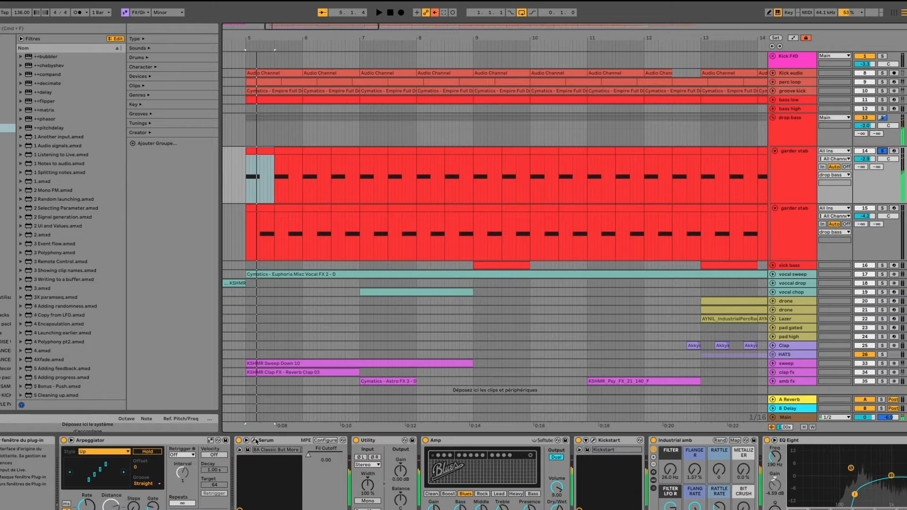
click(254, 441)
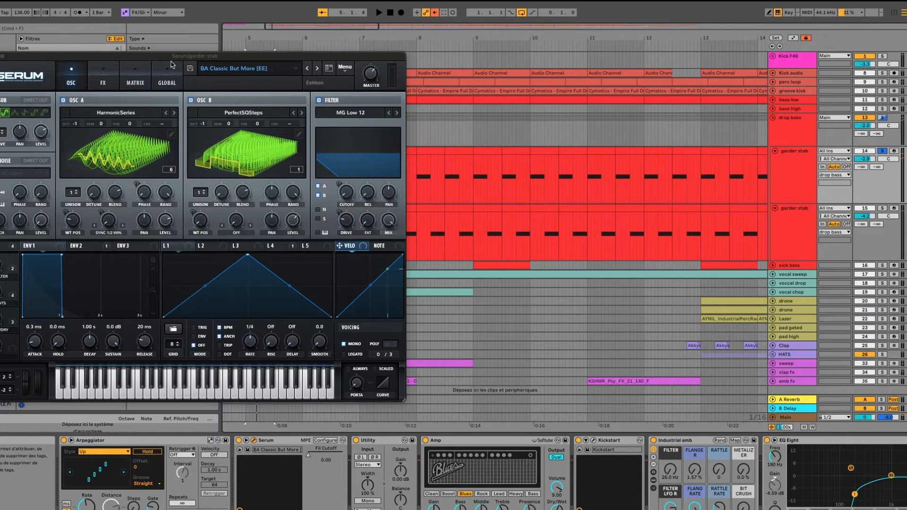
drag(171, 62, 259, 36)
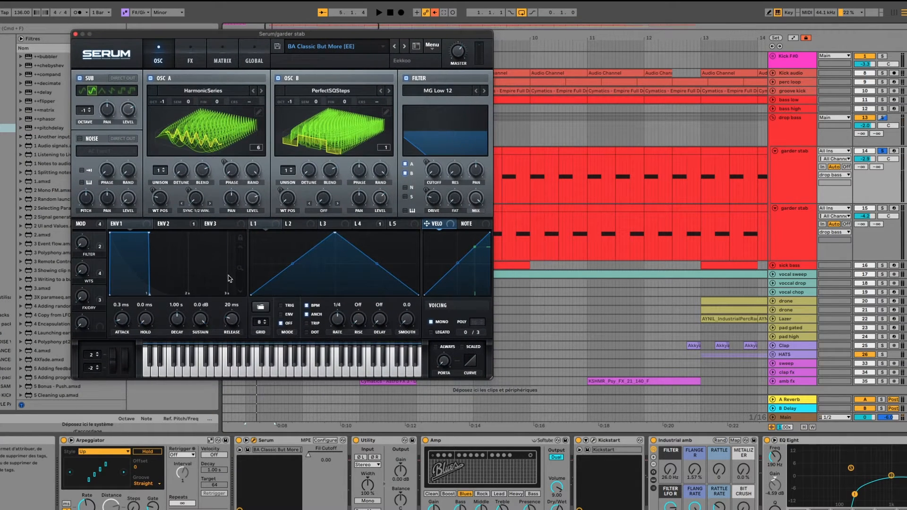
Examine Serum's FX page, then the oscillator page with ENV 2 and the modulators assigned to the filter cutoff.
click(188, 49)
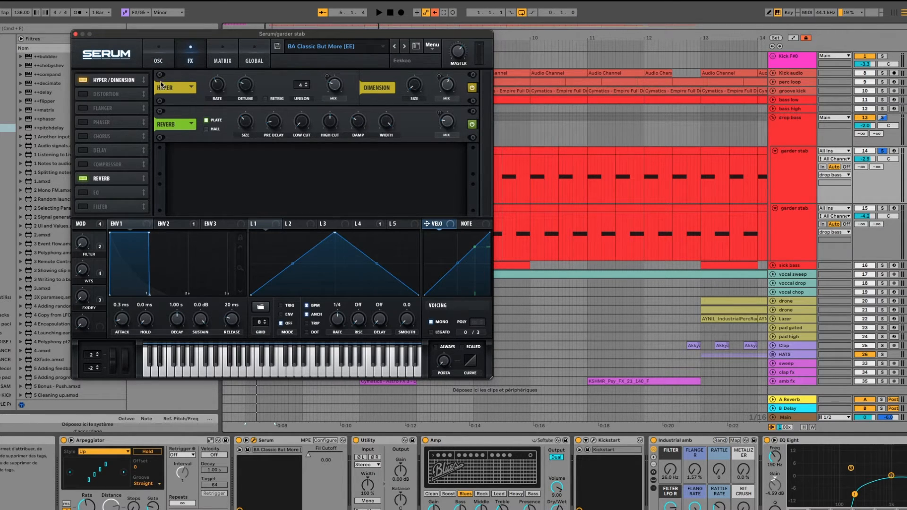
click(158, 62)
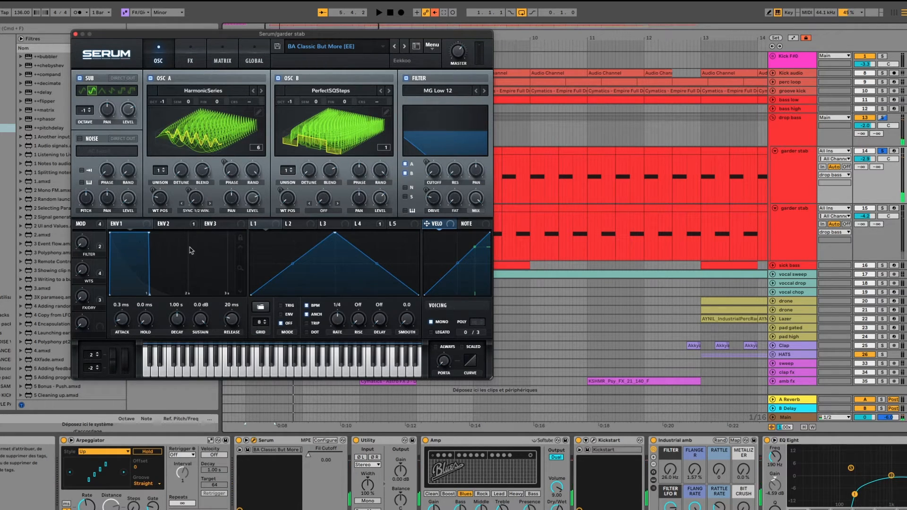
click(170, 224)
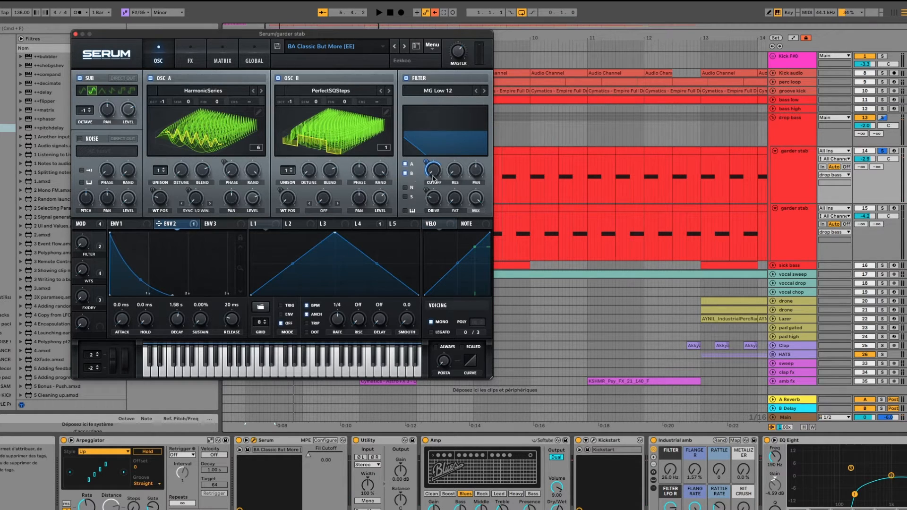
mouse_move(431, 171)
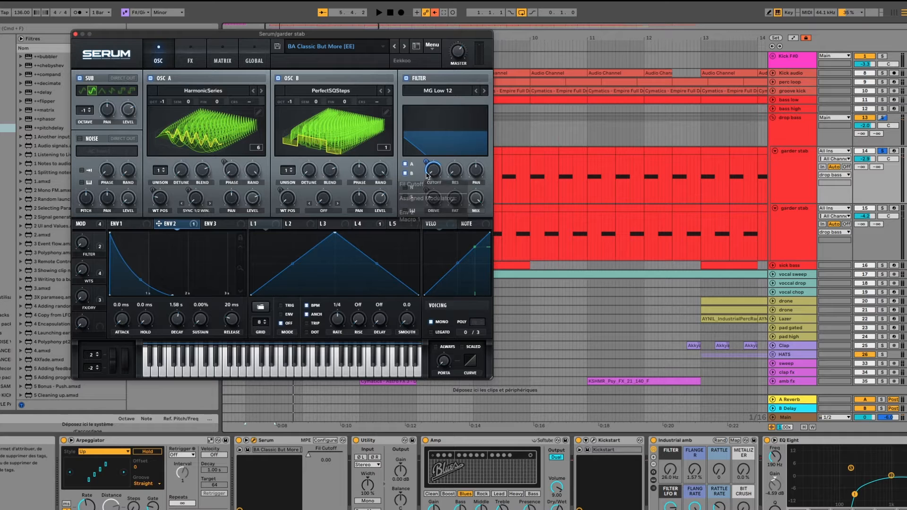
Play the first garder stab with its Arpeggiator on and bypassed, checking ENV 1 and ENV 2, and switch the Arpeggiator back on.
key(space)
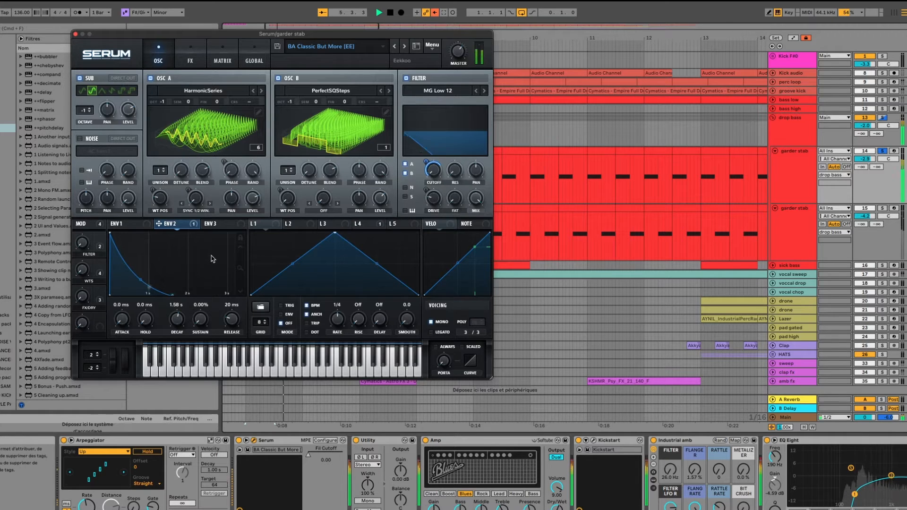
click(64, 440)
key(space)
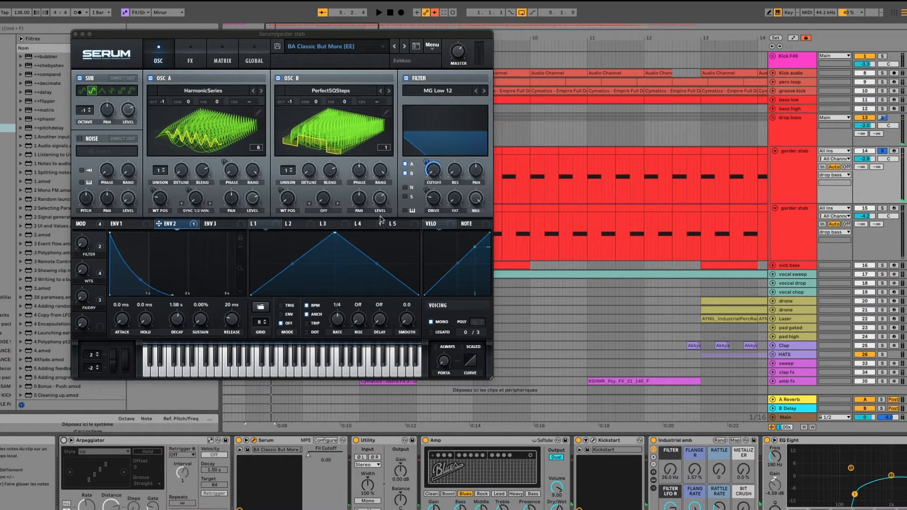
click(135, 226)
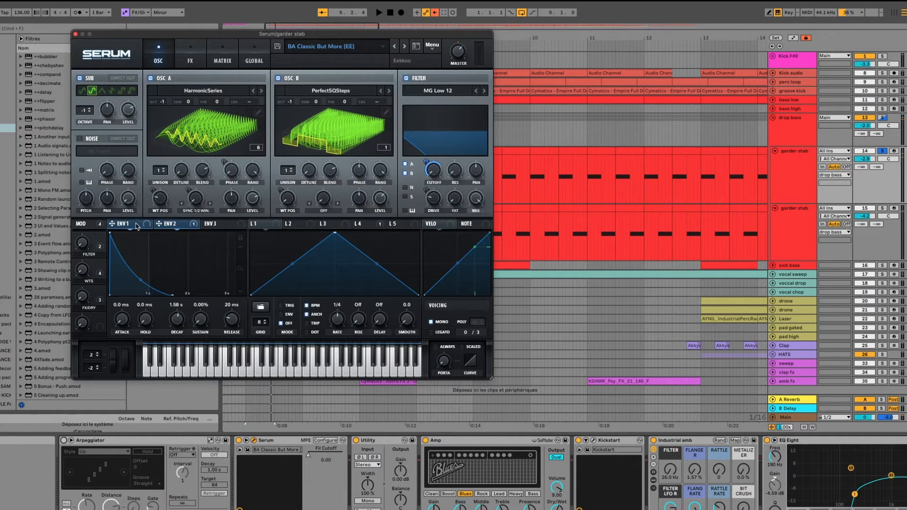
click(184, 228)
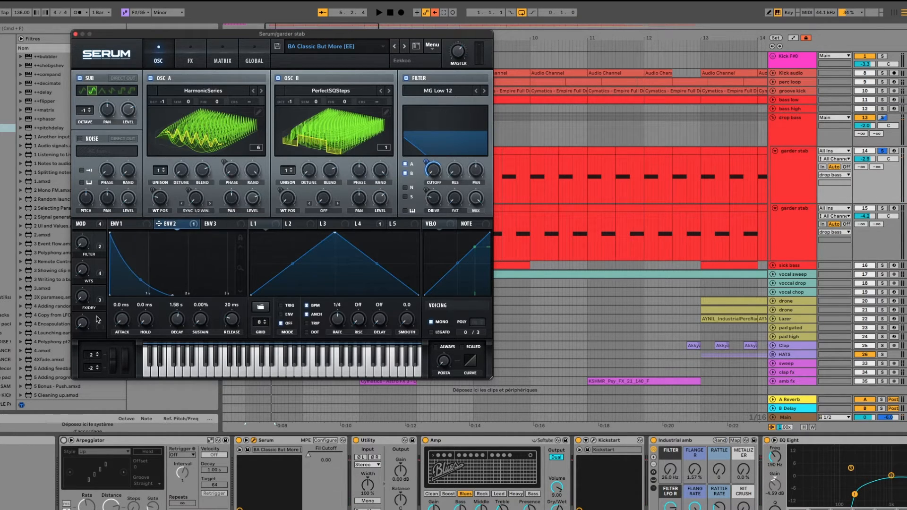
click(64, 440)
key(space)
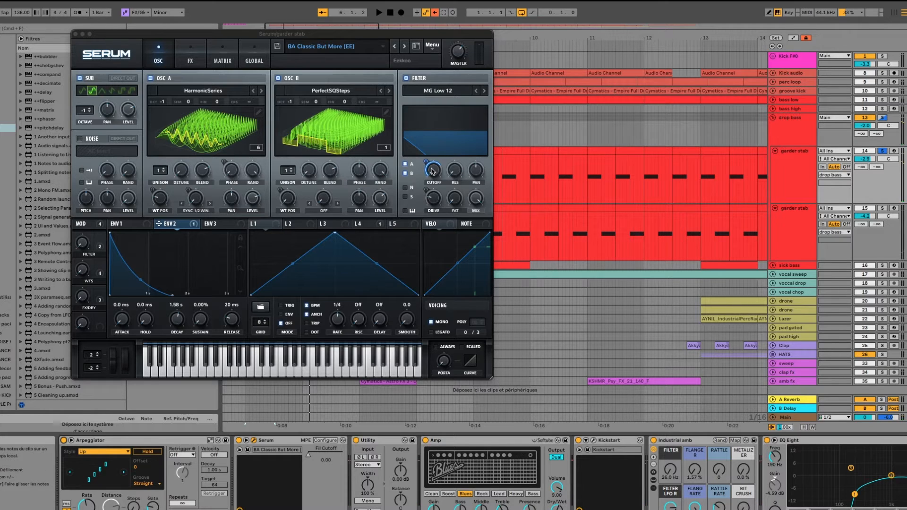
Show Serum's FX page and compare the stab's playback with the Amp device bypassed and re-enabled.
click(196, 56)
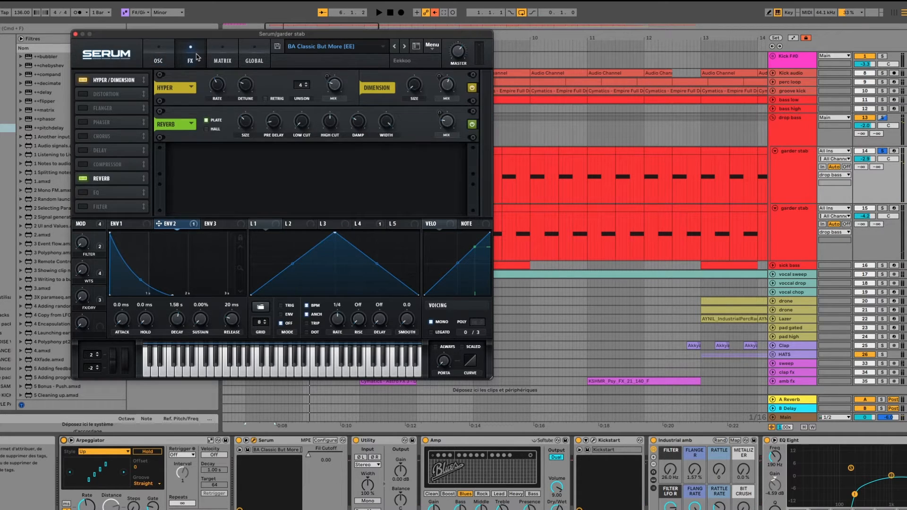
key(space)
click(425, 441)
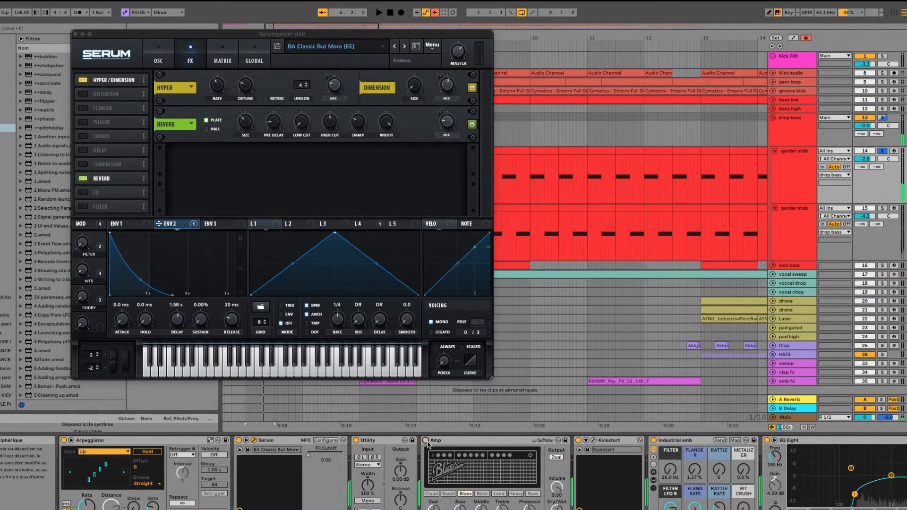
click(425, 440)
key(space)
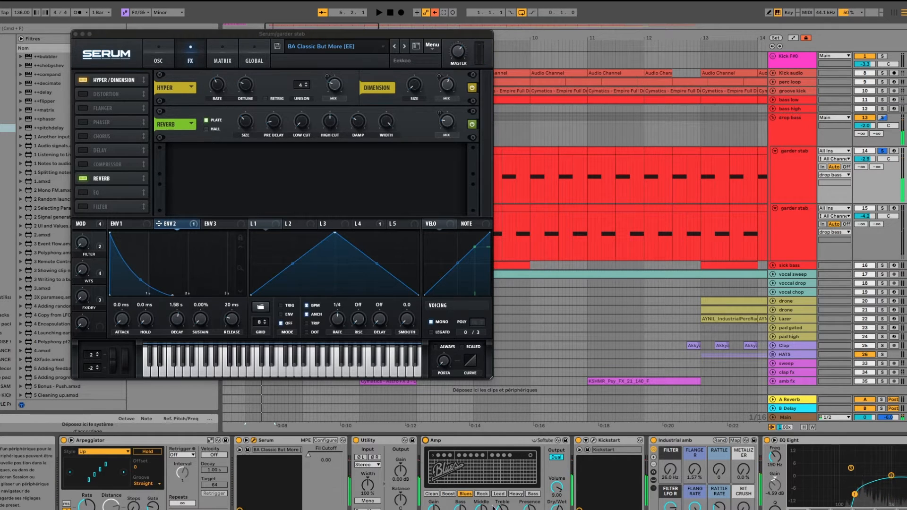
click(465, 441)
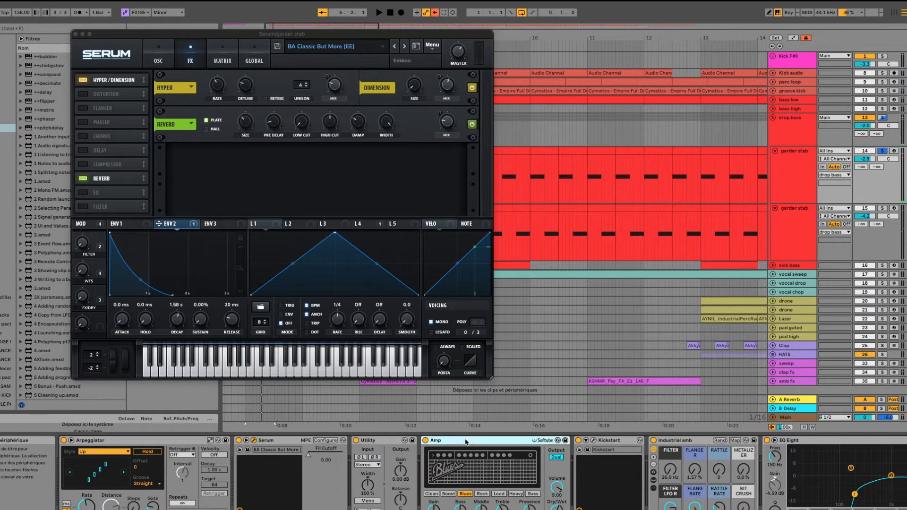
Play the stab while toggling Serum's Reverb off and on, and check the Industrial amb rack and the remaining effects in the chain.
key(space)
click(83, 179)
click(83, 179)
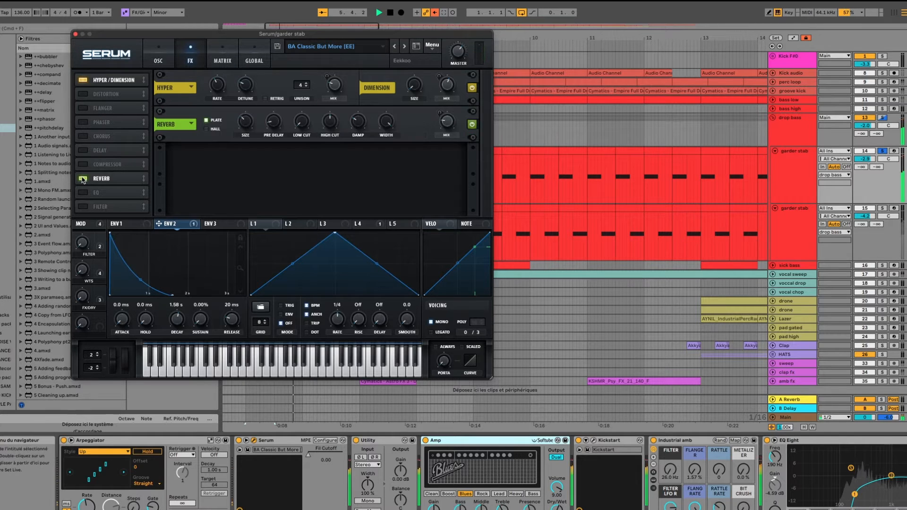
click(654, 441)
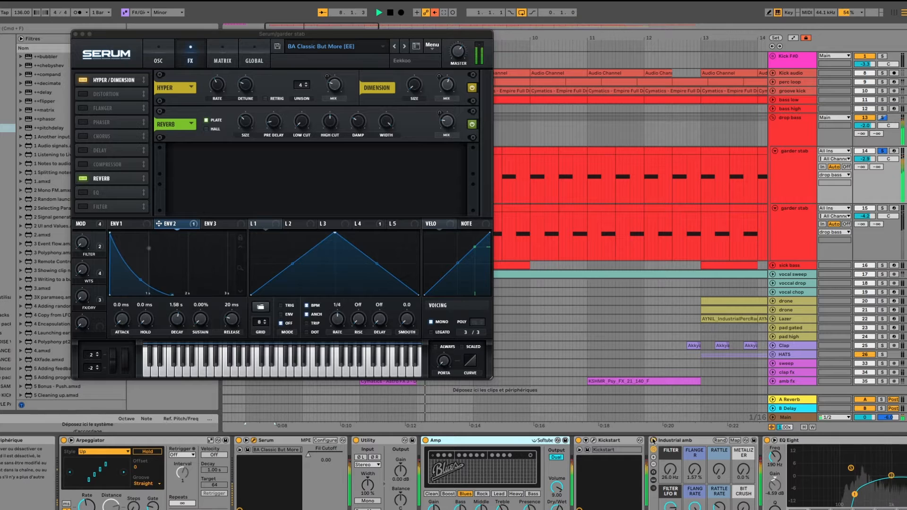
scroll(489, 457, right, 5)
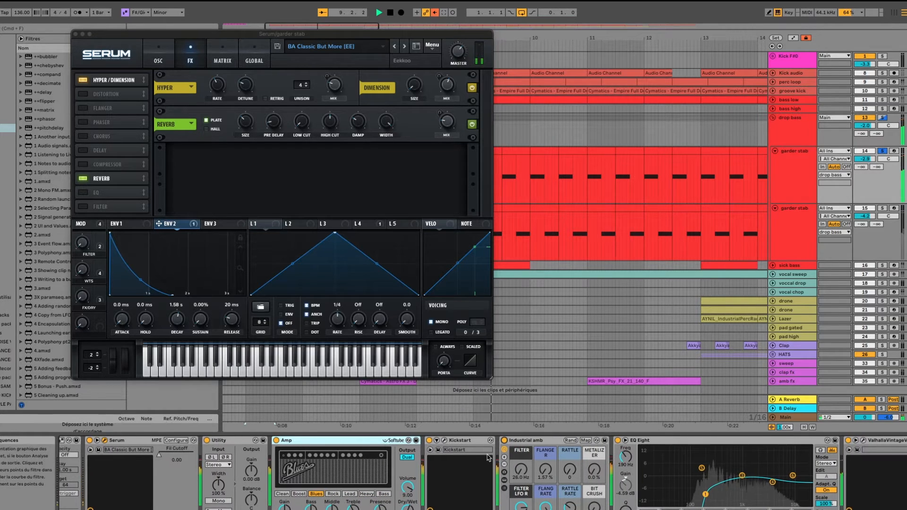
scroll(488, 457, right, 2)
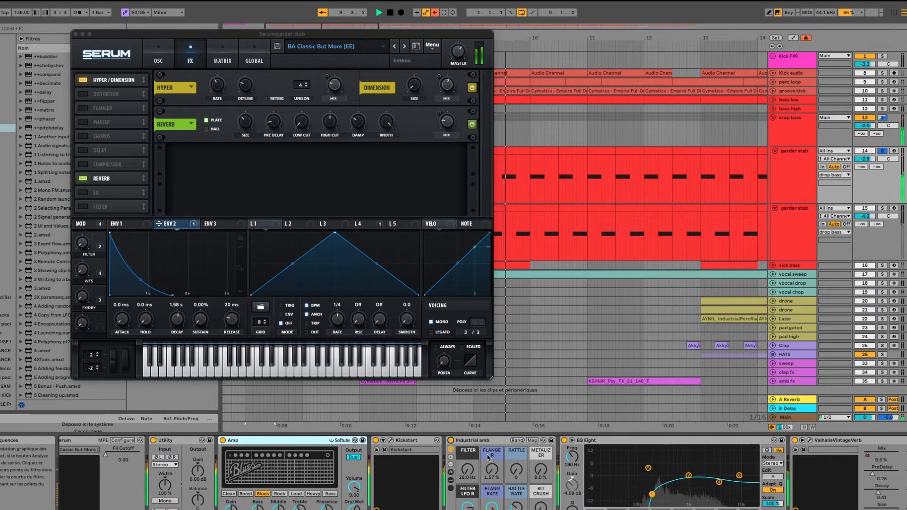
Examine the ValhallaVintageVerb settings on the first garder stab, close both plug-in windows and stop playback.
click(795, 440)
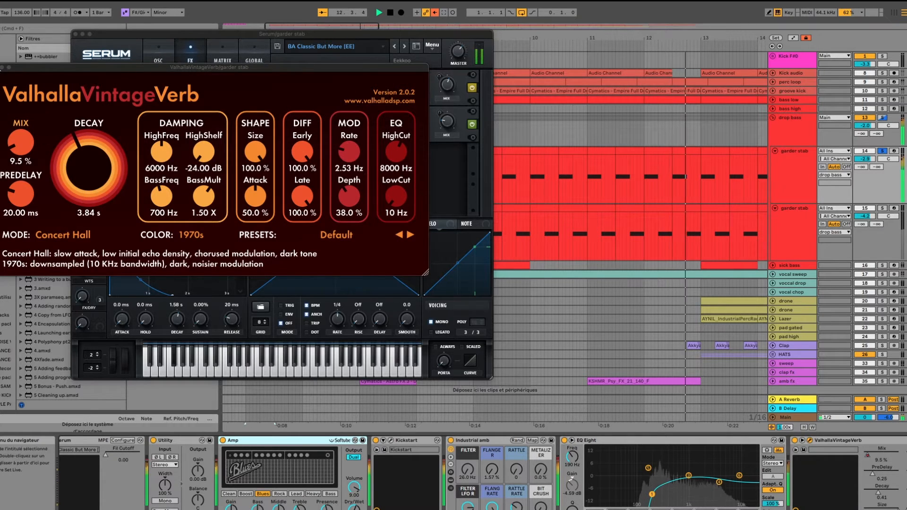
click(0, 67)
click(75, 34)
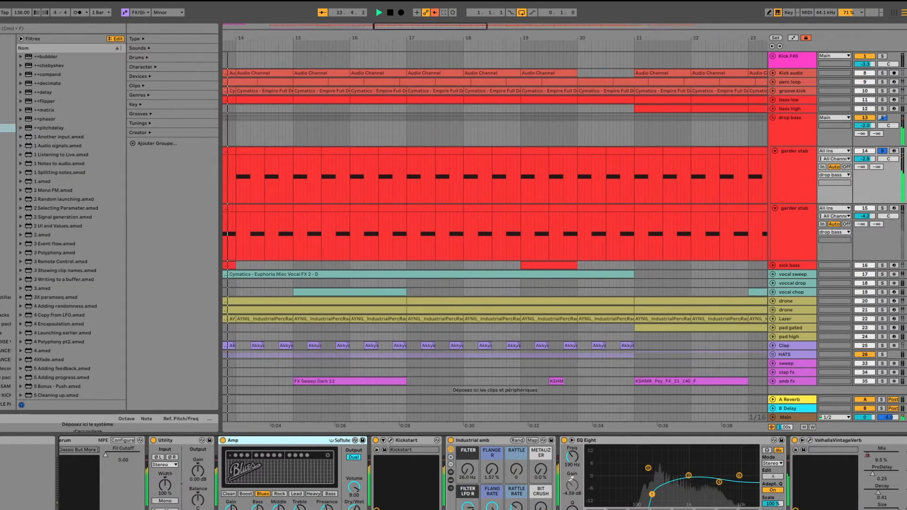
key(space)
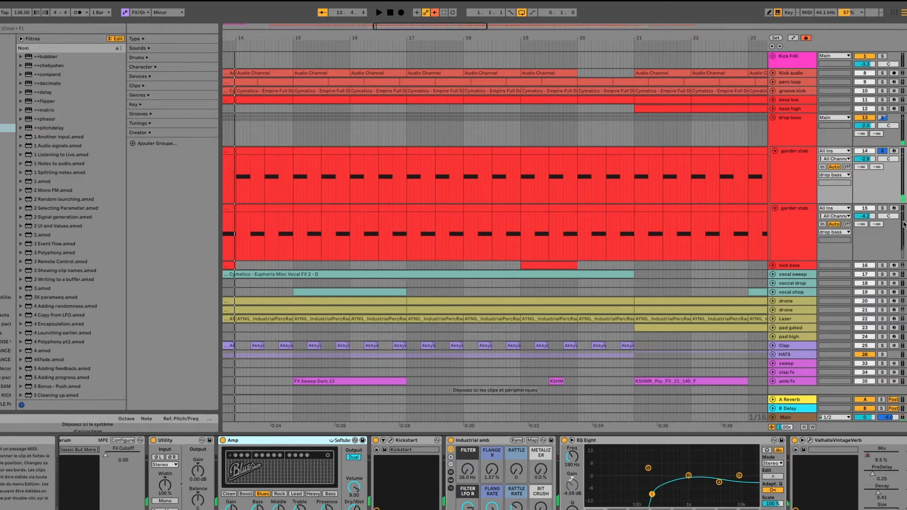
Solo the second garder stab track, inspect its Serum settings and play it from bar 10.
click(802, 236)
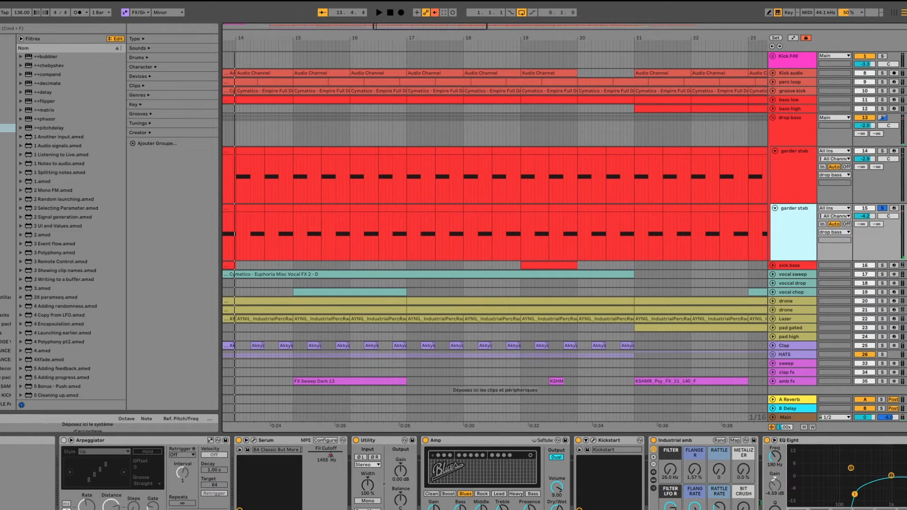
click(70, 442)
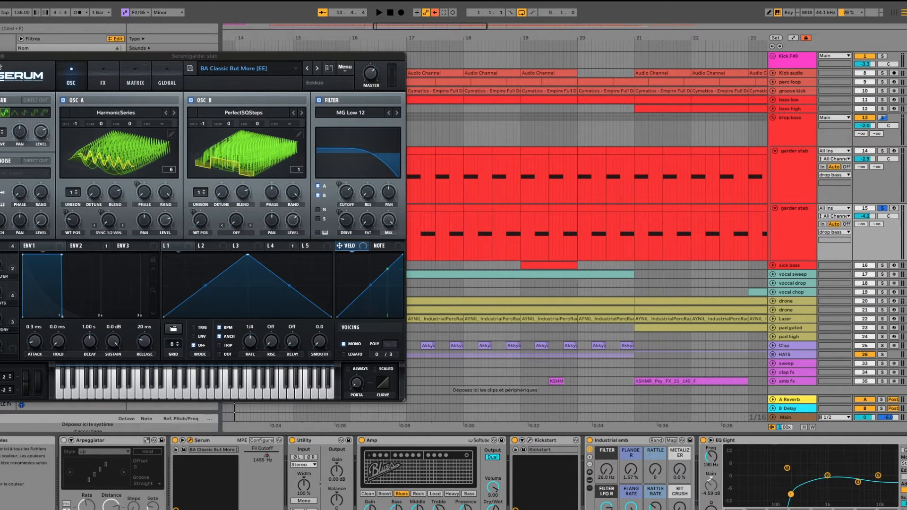
click(2, 55)
scroll(284, 199, left, 4)
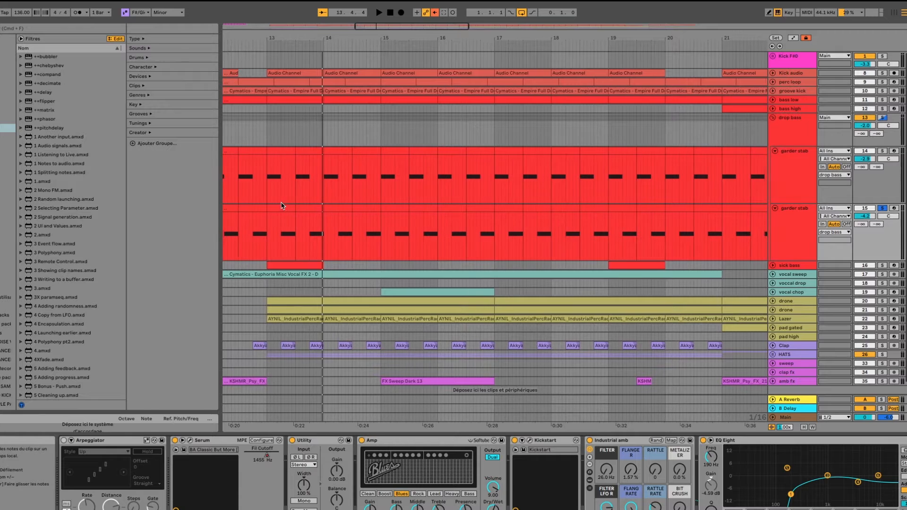
scroll(265, 208, left, 3)
click(274, 208)
key(space)
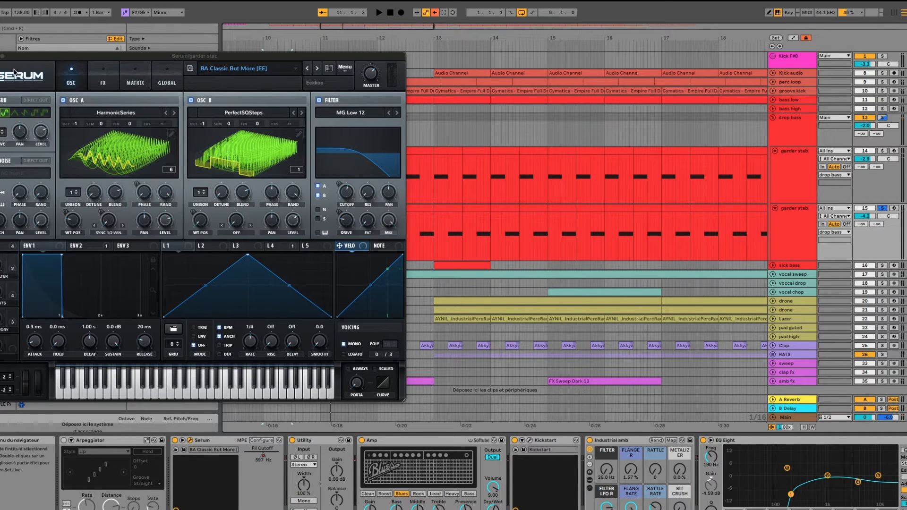
Close the Serum window and compare the two garder stab tracks, checking their first clips at bar 5 and their device chains.
click(2, 56)
scroll(409, 189, left, 6)
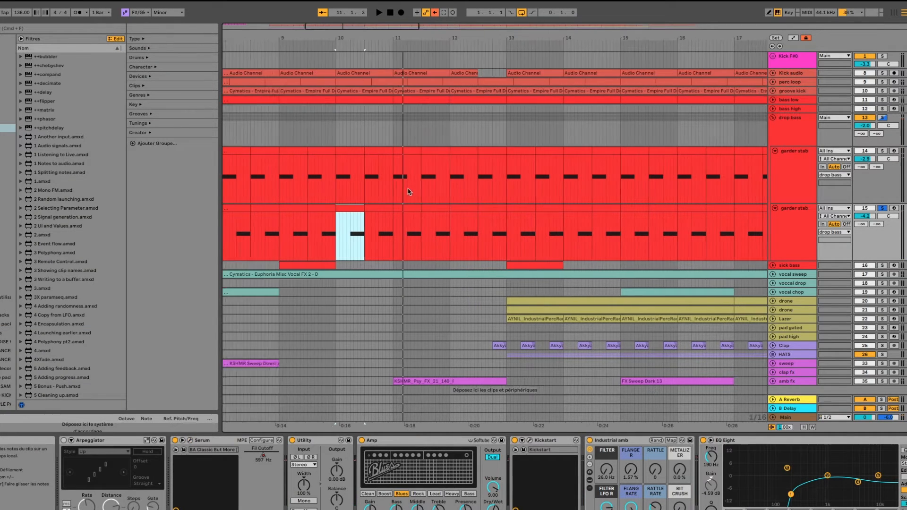
scroll(409, 189, left, 1)
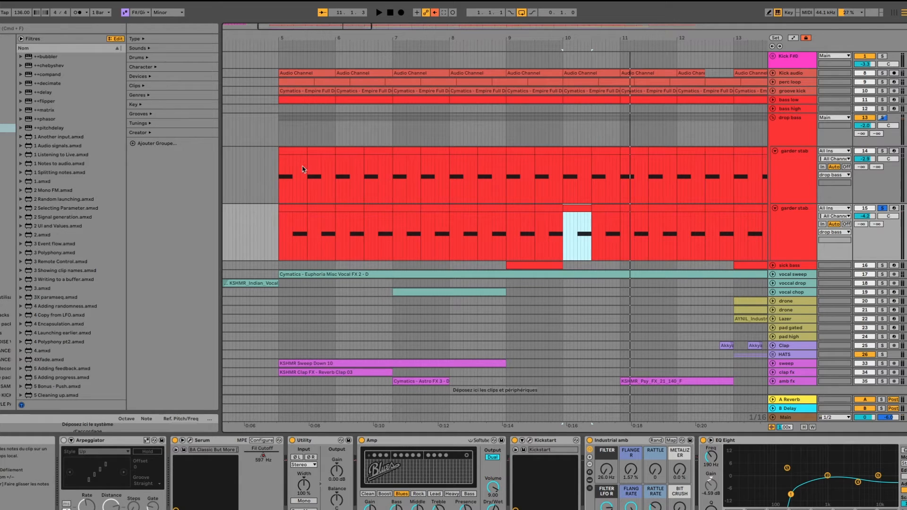
click(803, 192)
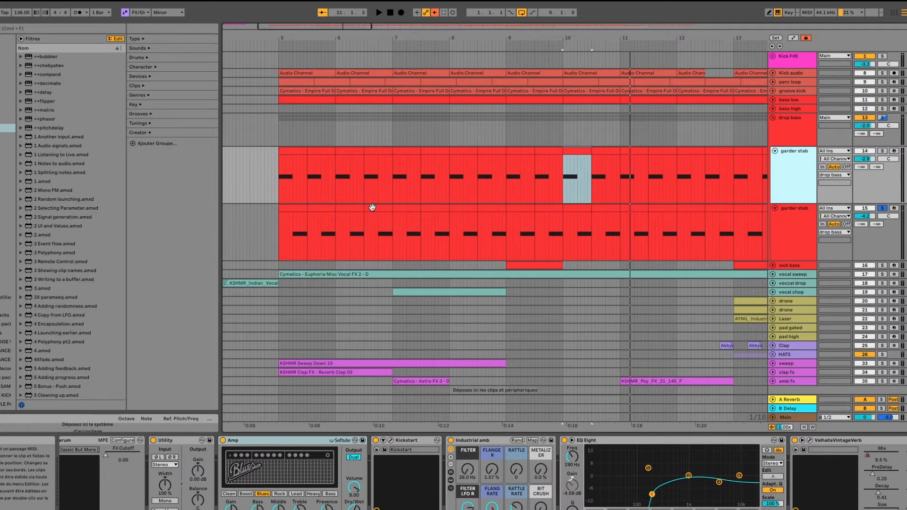
click(290, 153)
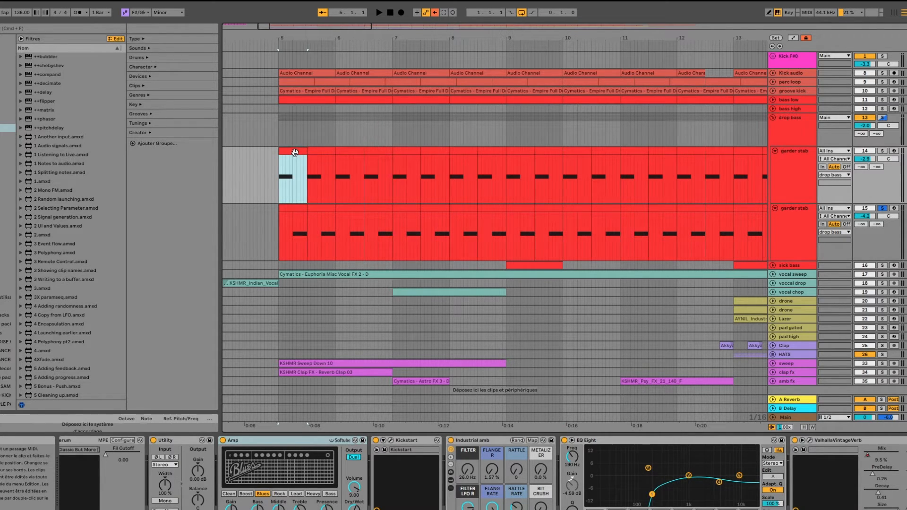
click(304, 235)
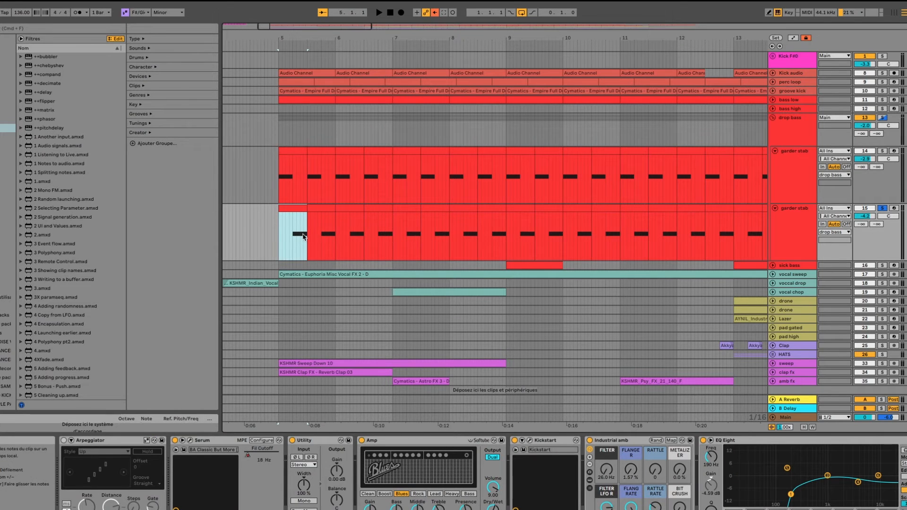
click(799, 233)
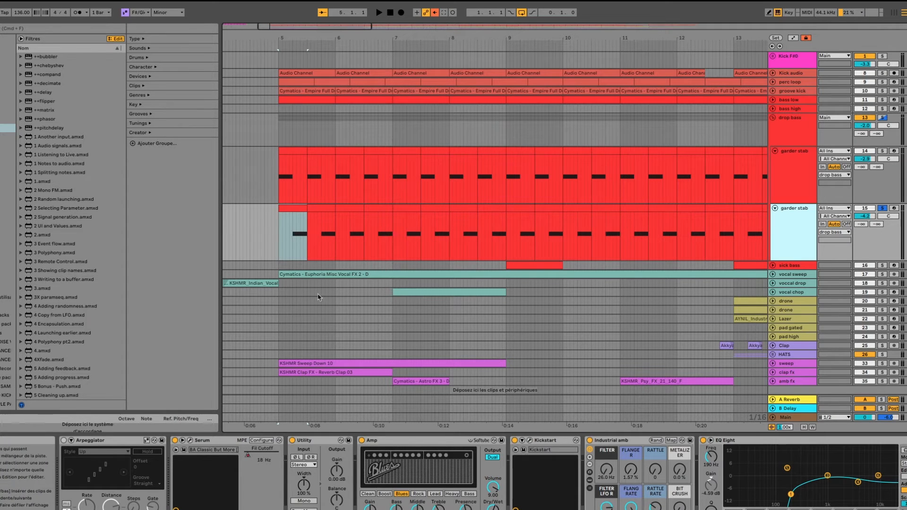
Solo the whole drop bass group and play both garder stab tracks together.
key(space)
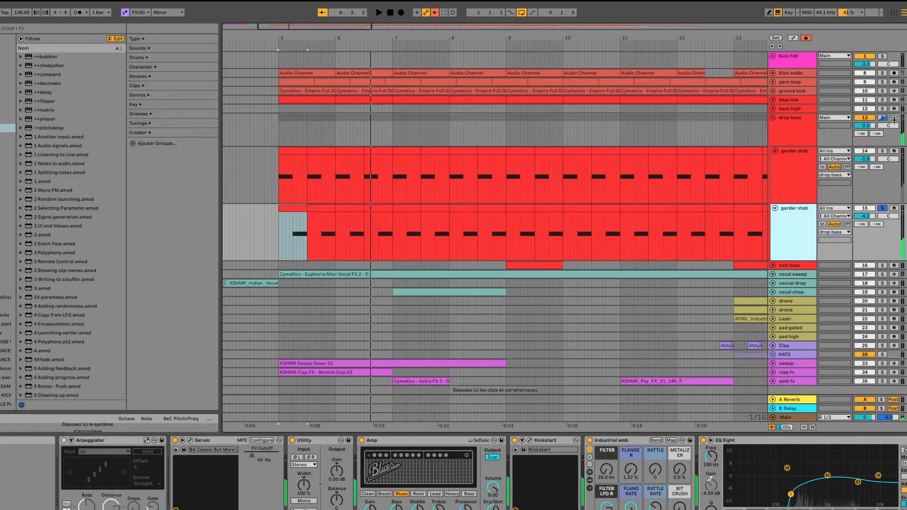
scroll(775, 477, right, 8)
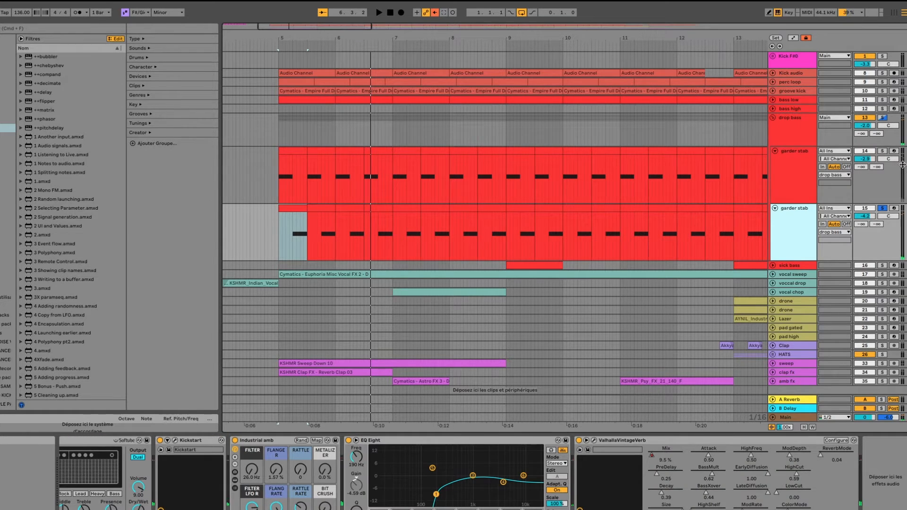
click(883, 118)
key(space)
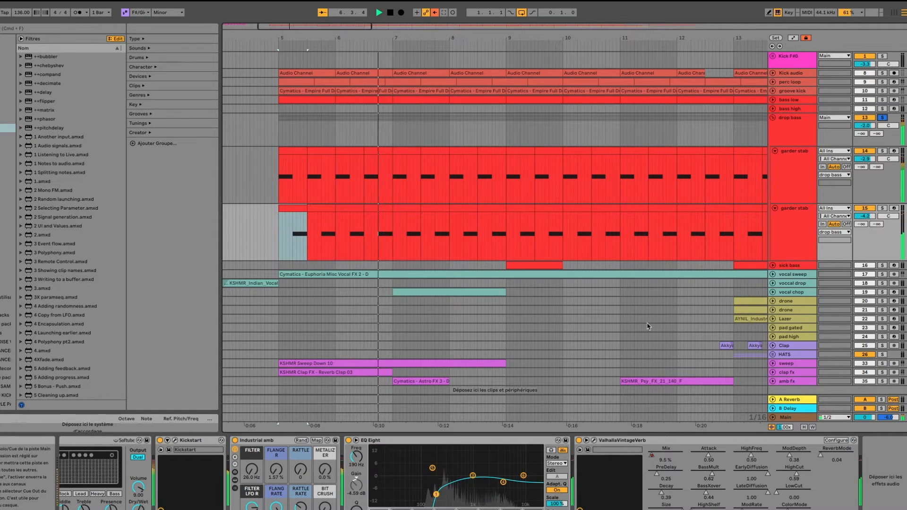
Show the automation of Serum's Fil Cutoff on the second garder stab track across the whole arrangement.
scroll(260, 459, left, 8)
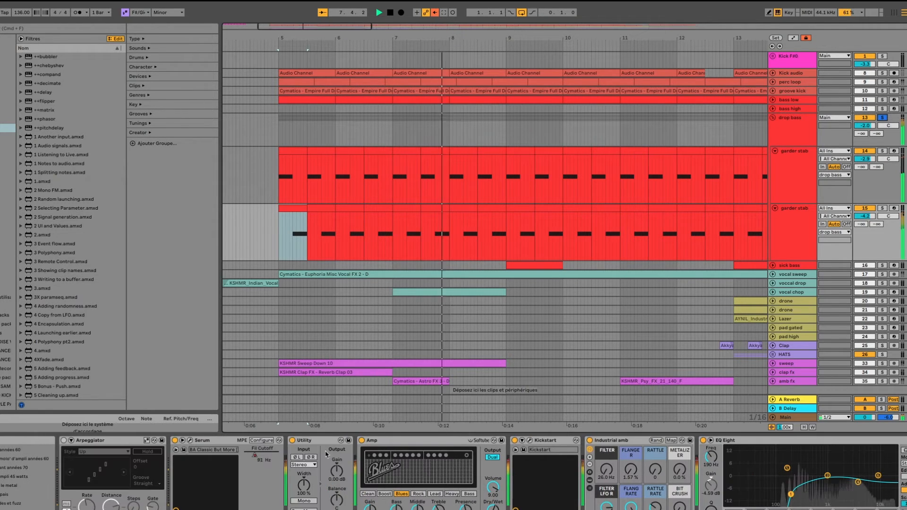
right_click(260, 459)
click(292, 376)
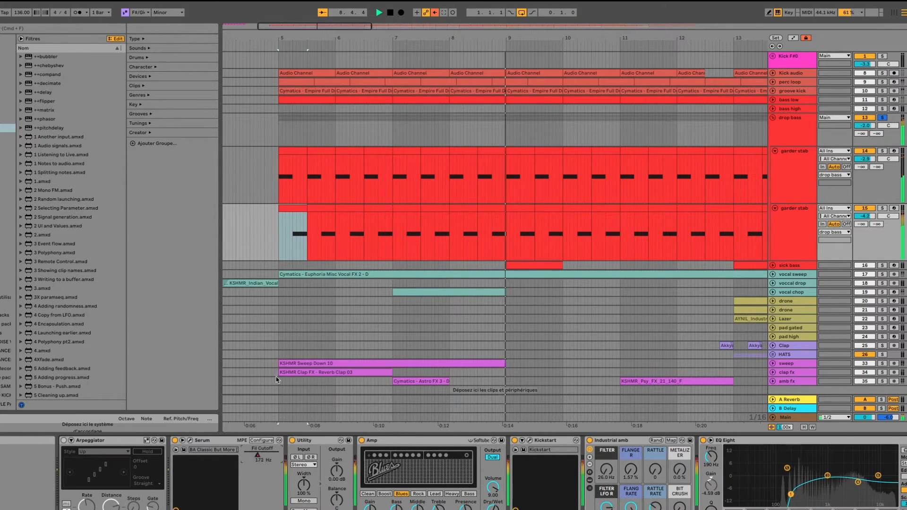
scroll(505, 189, down, 8)
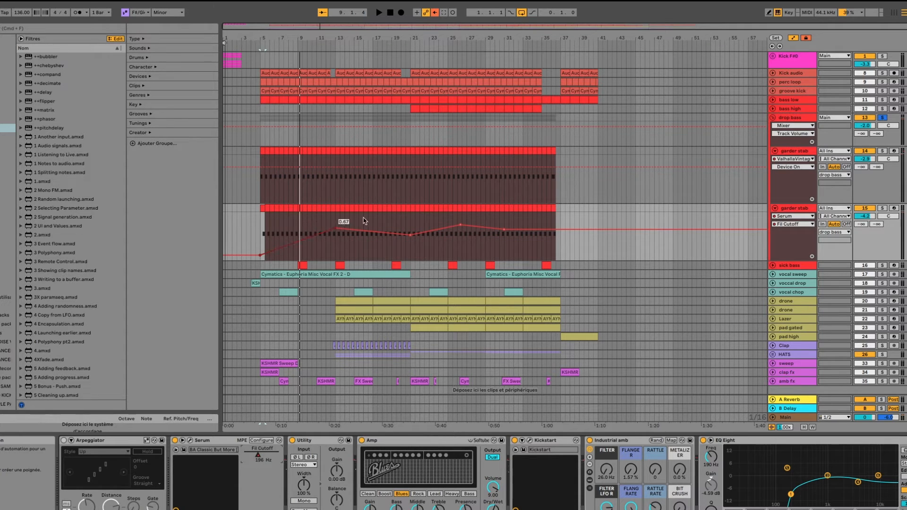
Select the first garder stab track, fold both garder stab tracks and play back the soloed drop bass group.
click(796, 151)
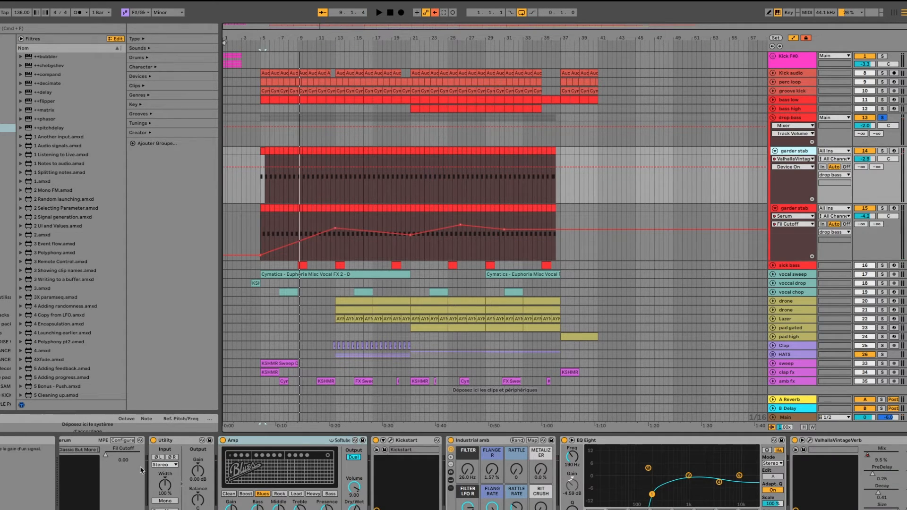
scroll(122, 449, left, 3)
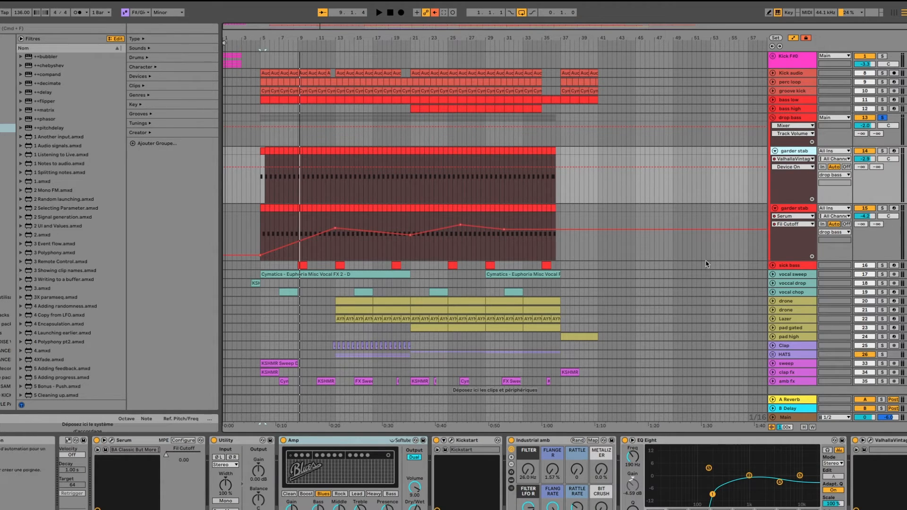
click(774, 151)
click(775, 160)
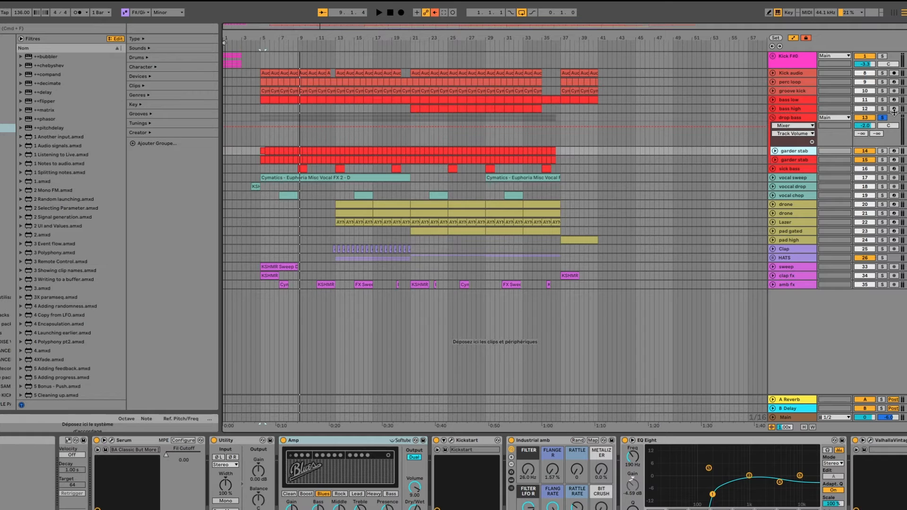
key(space)
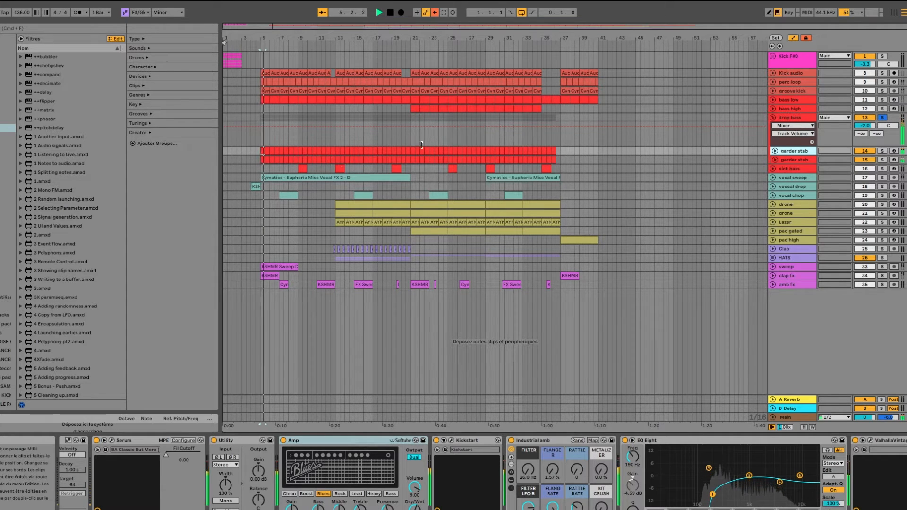
key(space)
Fold the drop bass group, then unfold and solo the sick bass track with its bar 9 clip selected.
click(774, 119)
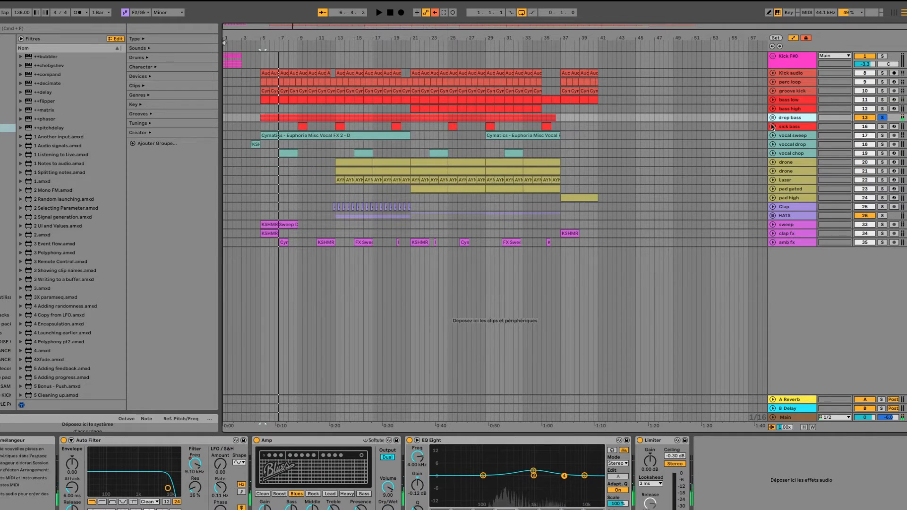
click(773, 127)
click(309, 131)
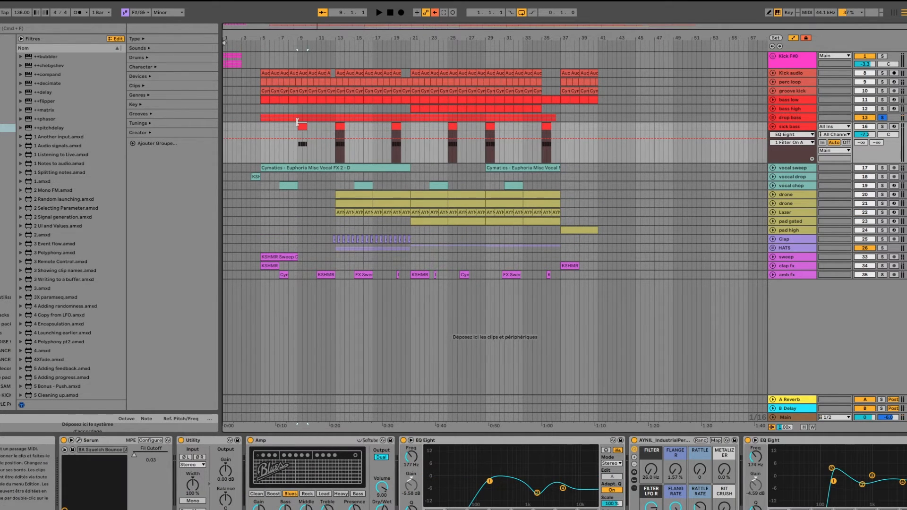
scroll(300, 124, up, 5)
scroll(309, 117, down, 4)
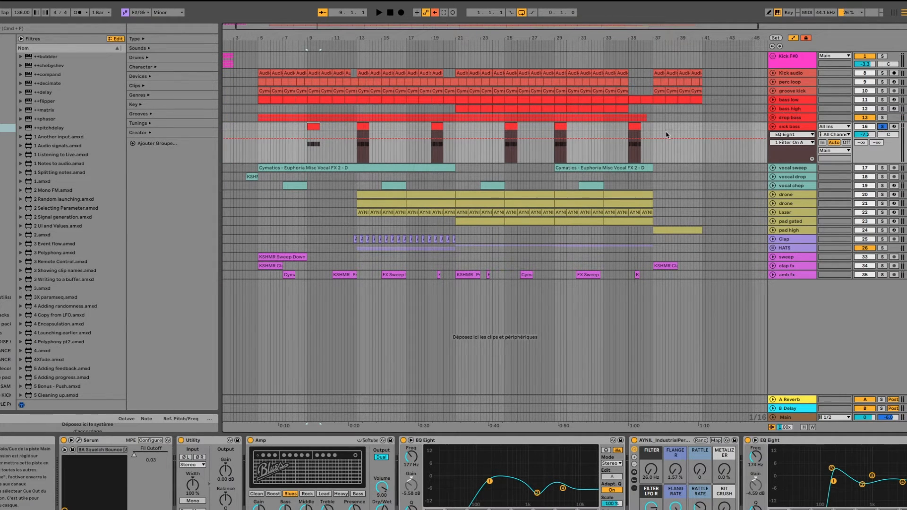
Audition the sick bass clips at bars 9, 13 and 19.
key(space)
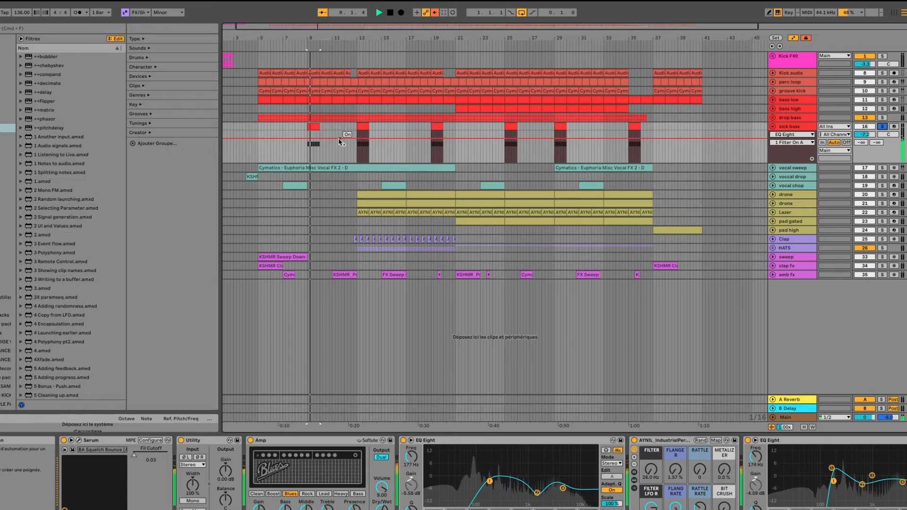
click(363, 128)
key(space)
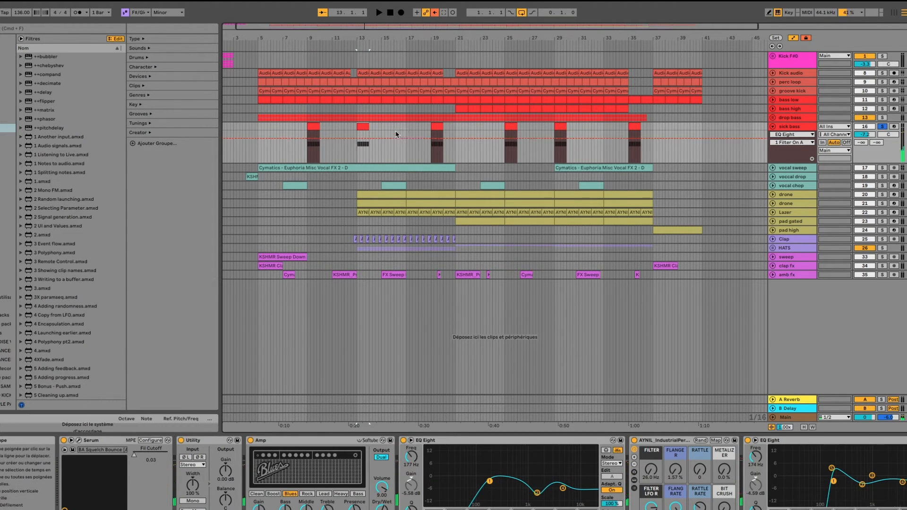
key(space)
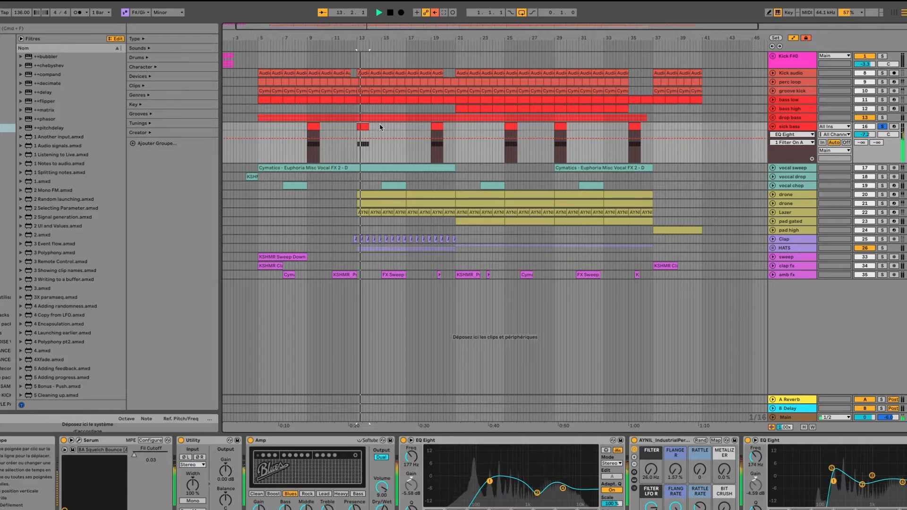
click(432, 126)
key(space)
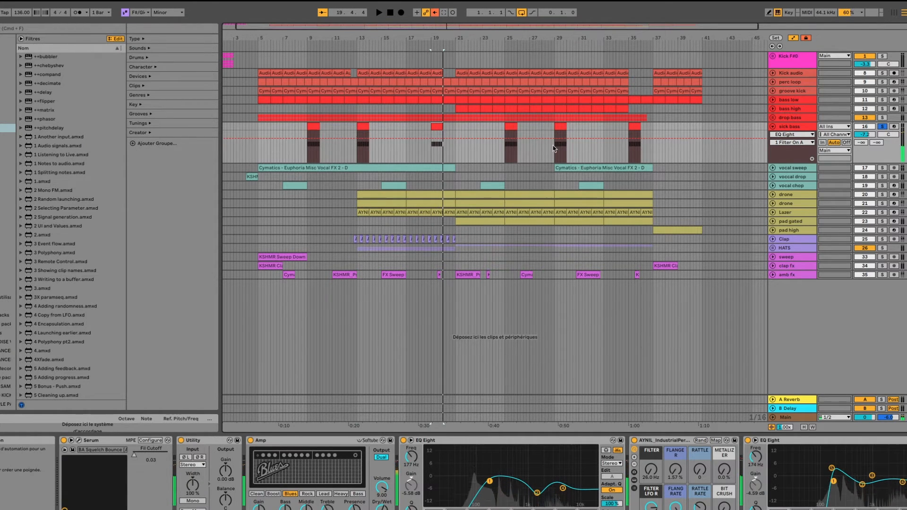
Inspect the ValhallaVintageVerb settings at the end of the sick bass device chain and close the plug-in window.
scroll(643, 492, right, 5)
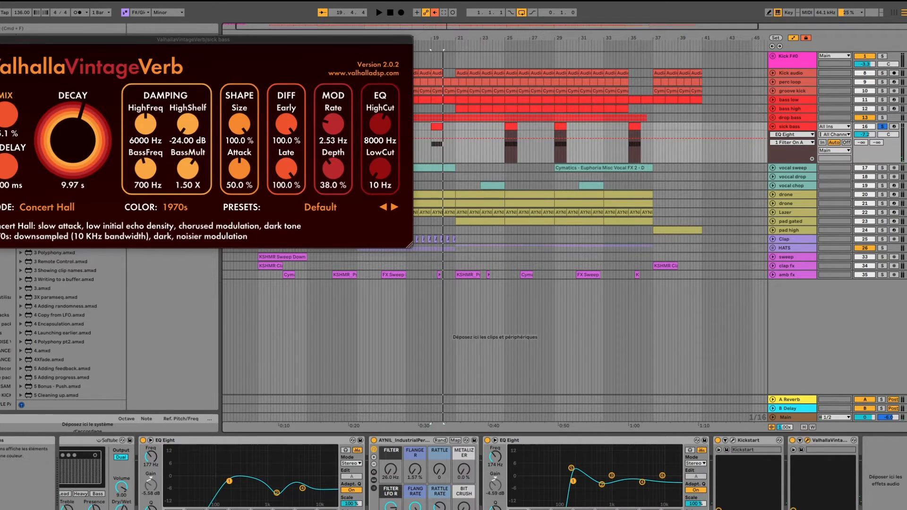
click(1, 40)
scroll(225, 449, left, 5)
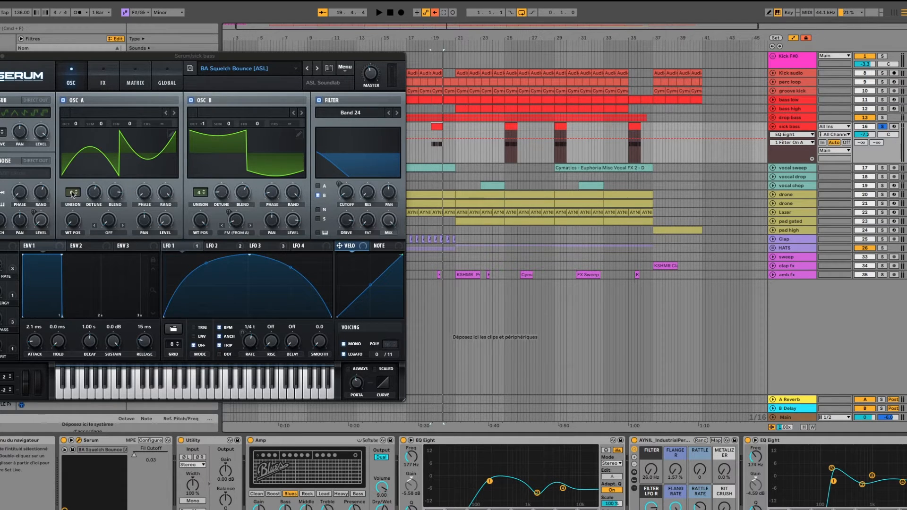
With the bar 19 clip playing, try different unison counts in Serum, leaving oscillator A at 6 voices and oscillator B at 4.
drag(72, 194, 66, 248)
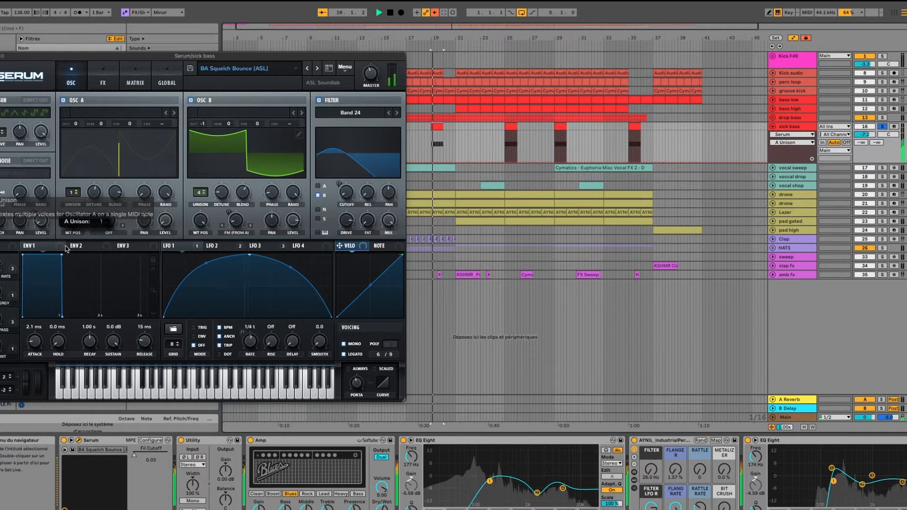
drag(66, 177, 68, 182)
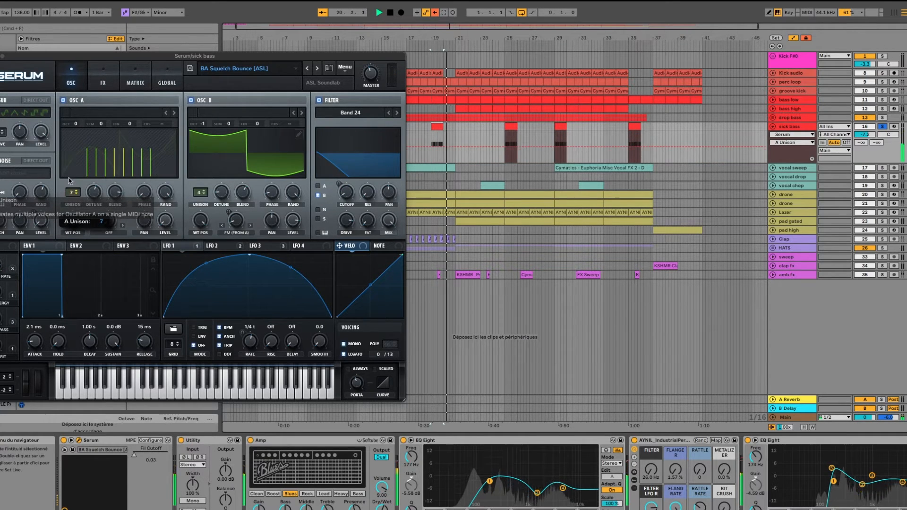
scroll(68, 185, down, 1)
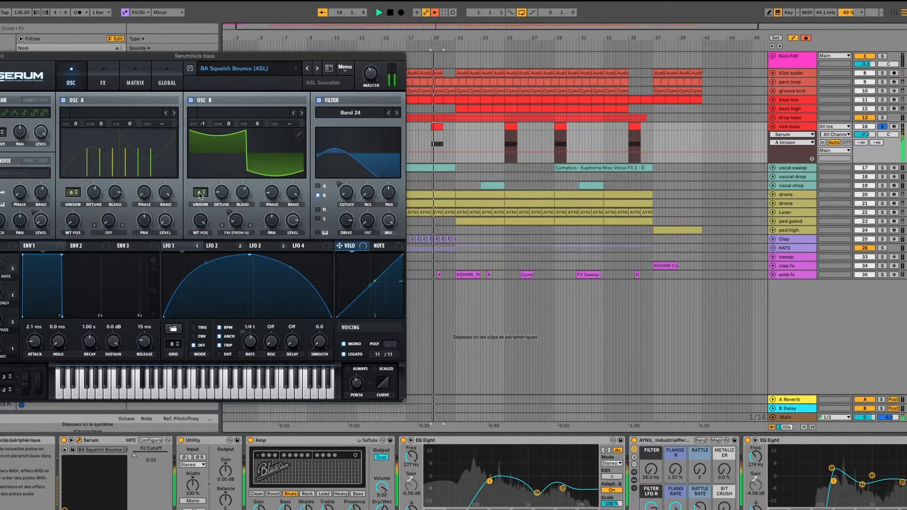
mouse_move(201, 192)
mouse_down()
mouse_move(201, 239)
mouse_move(201, 193)
mouse_move(201, 201)
mouse_up()
key(space)
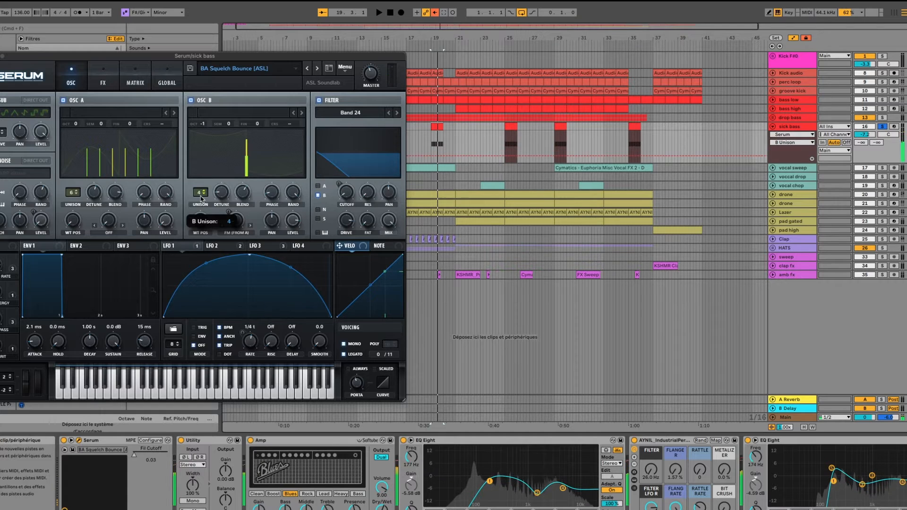
Check the filter type in Serum, keeping Band 24, and play a short part of the sick bass clip.
click(352, 113)
click(351, 113)
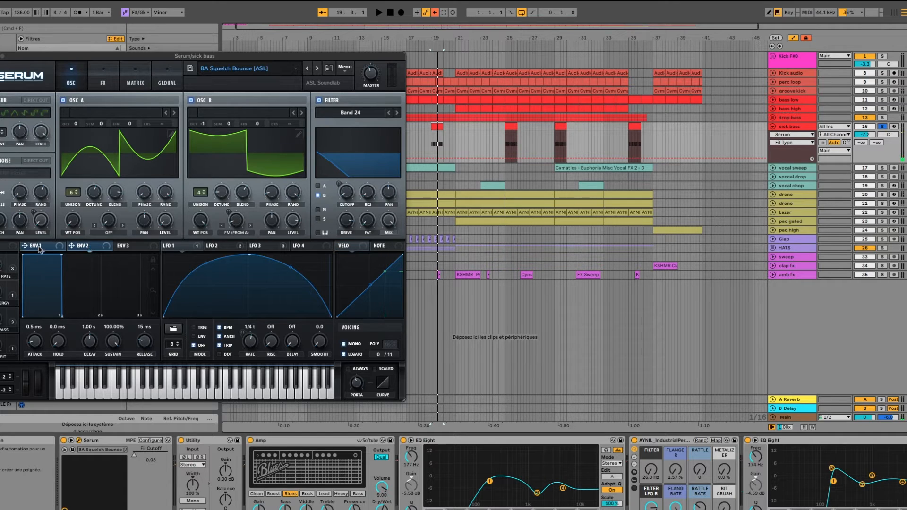
key(space)
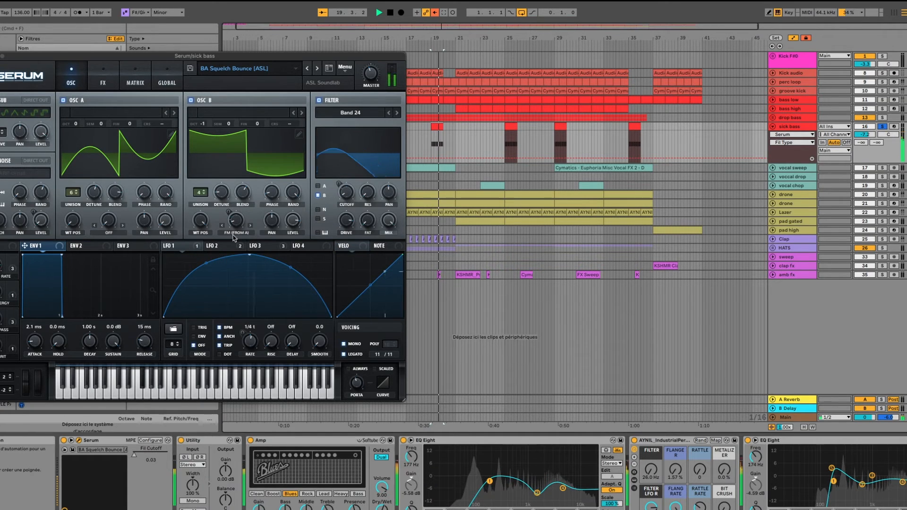
key(space)
Examine Serum's LFO 1 to 3 shapes and envelopes 1 and 2, and replay the bar 19 clip with LFO 3 displayed.
click(220, 247)
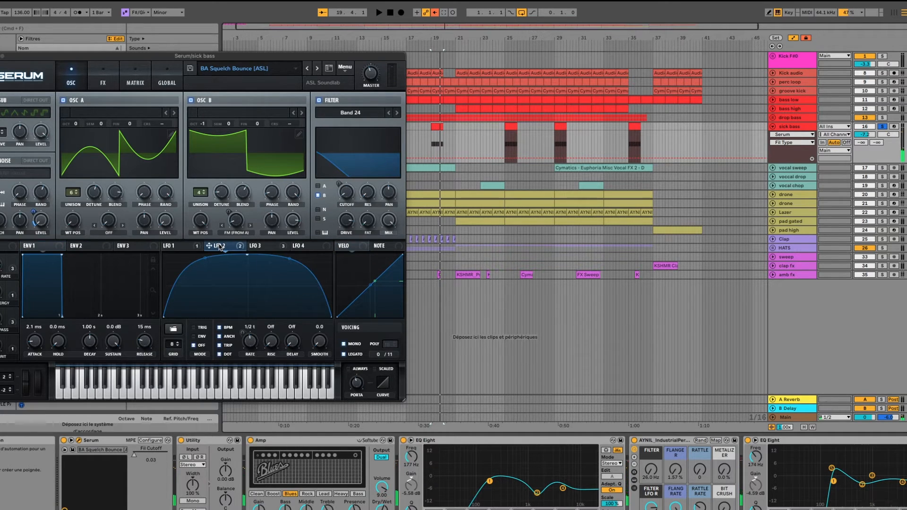
click(171, 246)
click(88, 249)
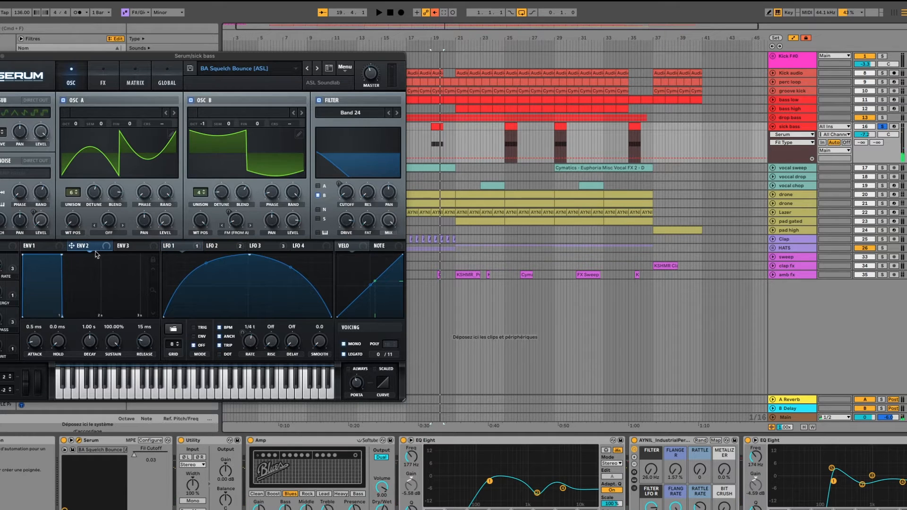
click(42, 247)
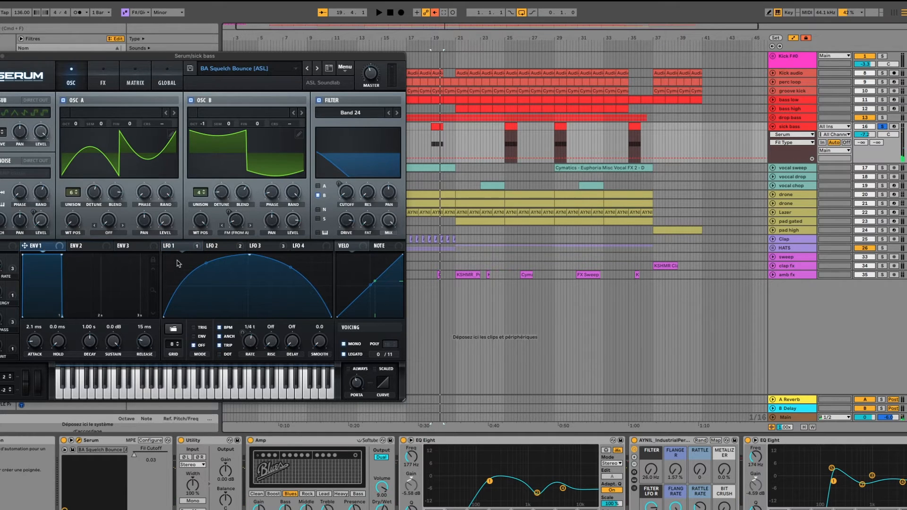
click(255, 246)
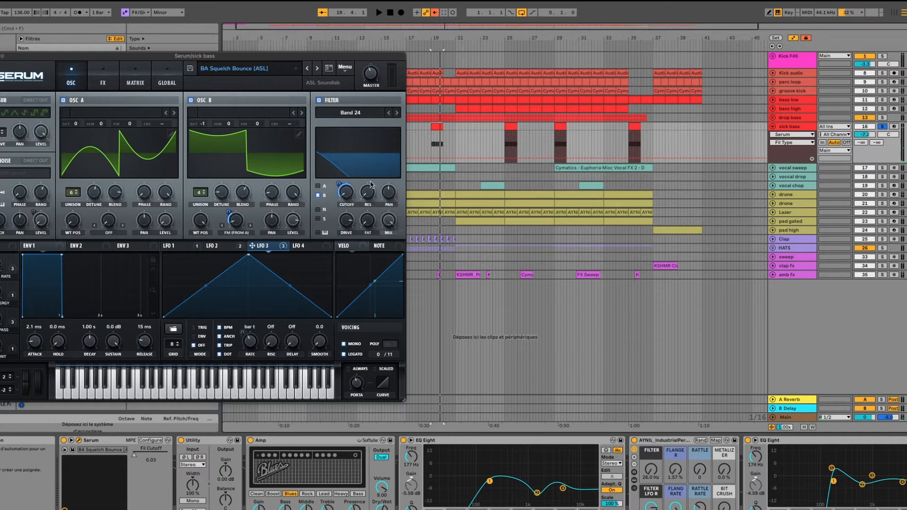
key(space)
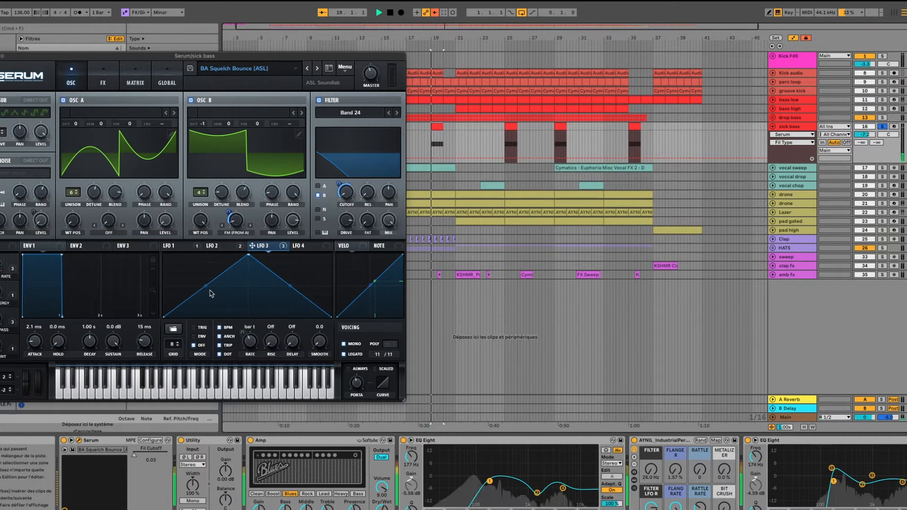
key(space)
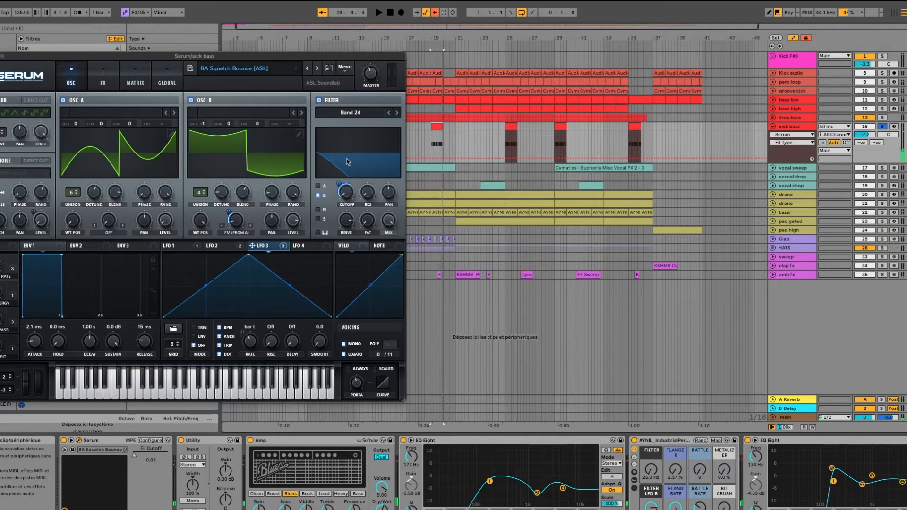
Review Serum's effects page, return to the oscillator page and select the Amp device in the sick bass chain.
click(102, 73)
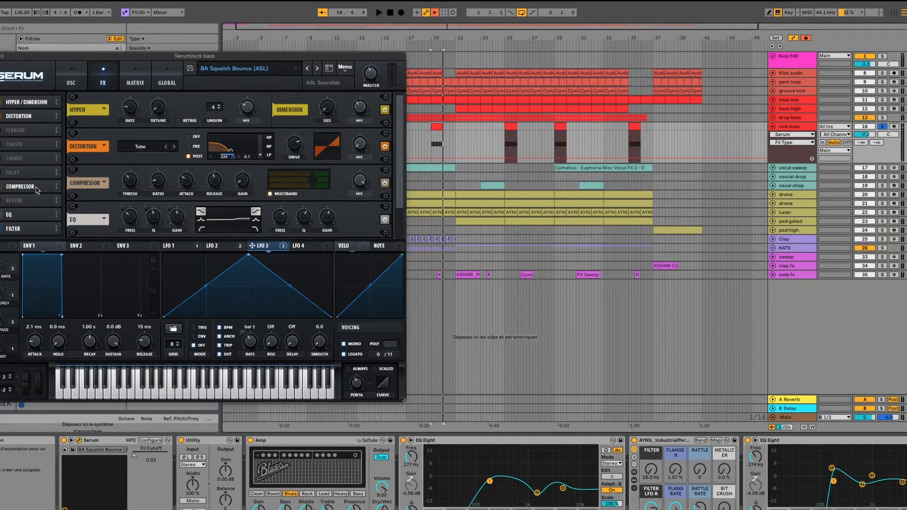
click(71, 83)
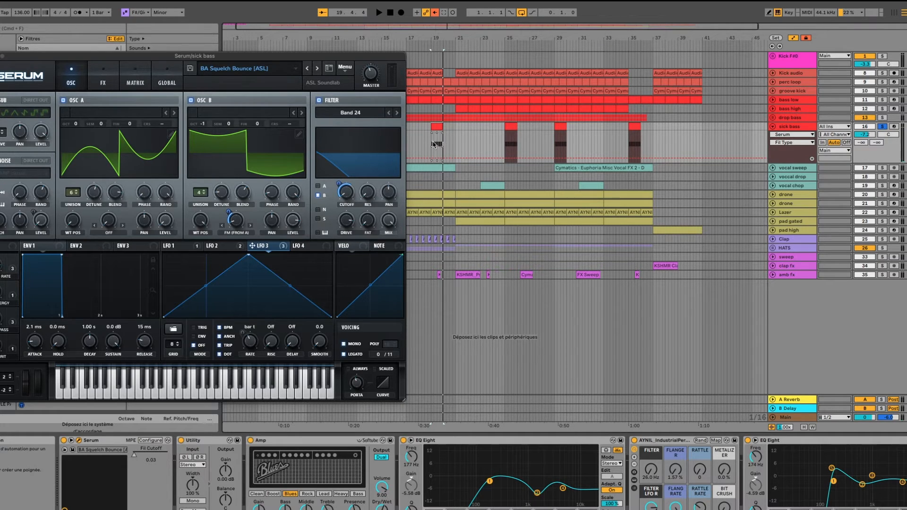
click(319, 442)
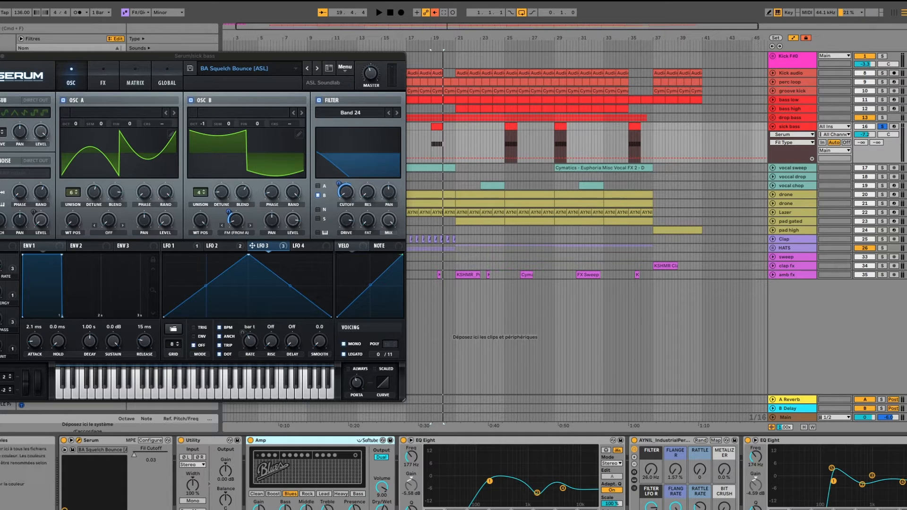
Close the Serum window and select the sick bass clip at bar 25.
click(2, 55)
click(508, 126)
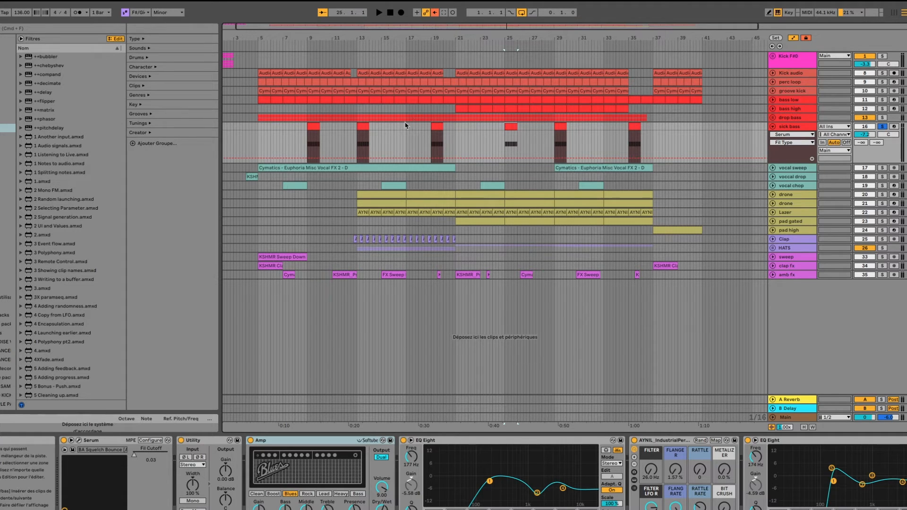
Audition the sick bass clips at bars 13, 19 and 9 one after another.
click(363, 126)
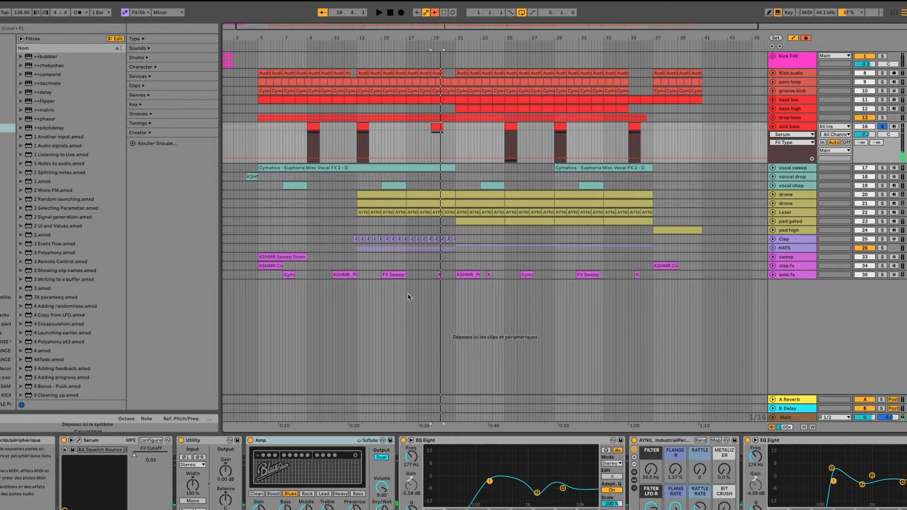
click(310, 129)
key(space)
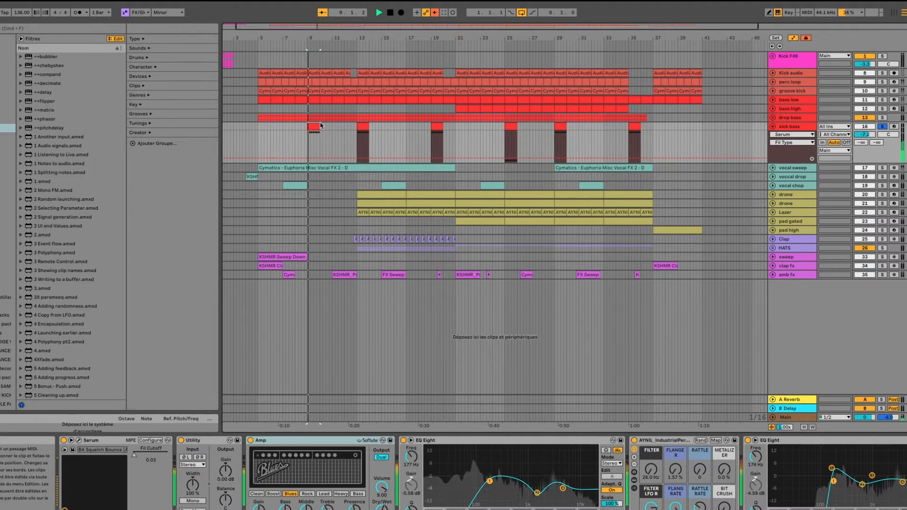
Compare the MIDI notes of the sick bass clips at bars 13, 19 and 25, and play on from the bar 35 clip.
double_click(362, 127)
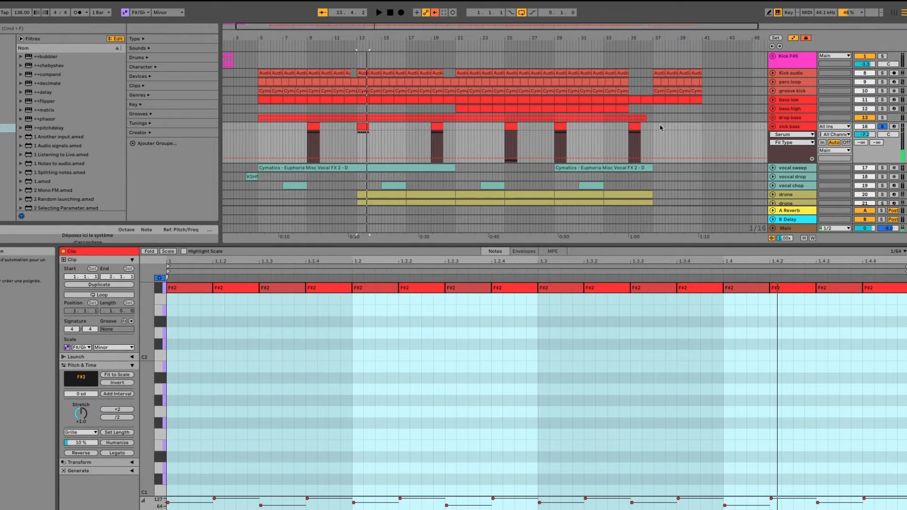
click(435, 127)
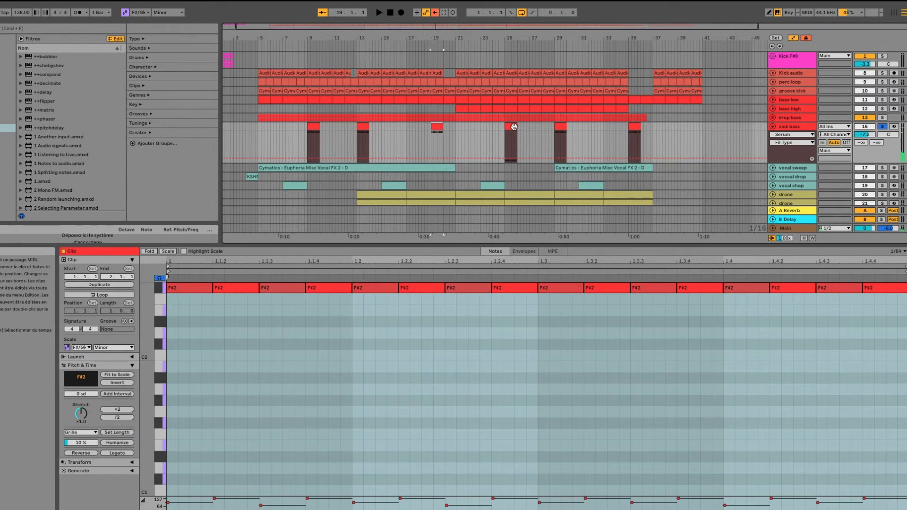
click(514, 127)
key(space)
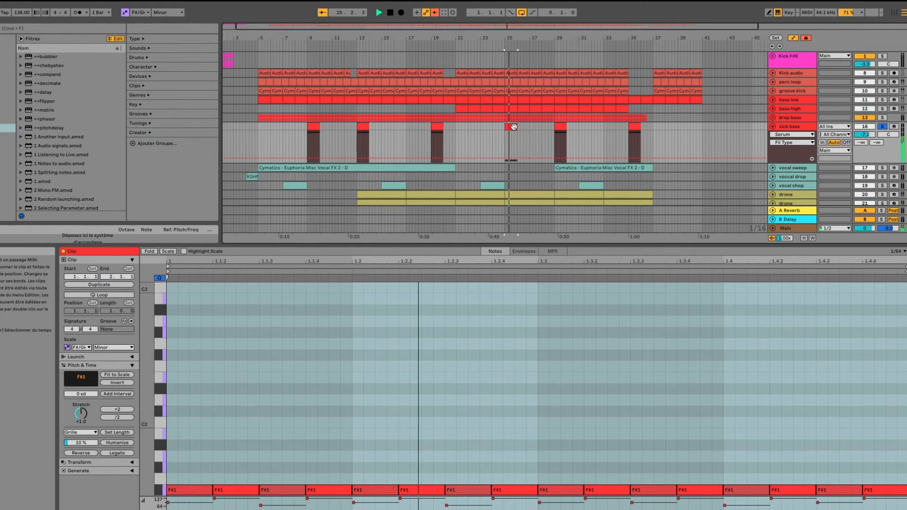
click(800, 129)
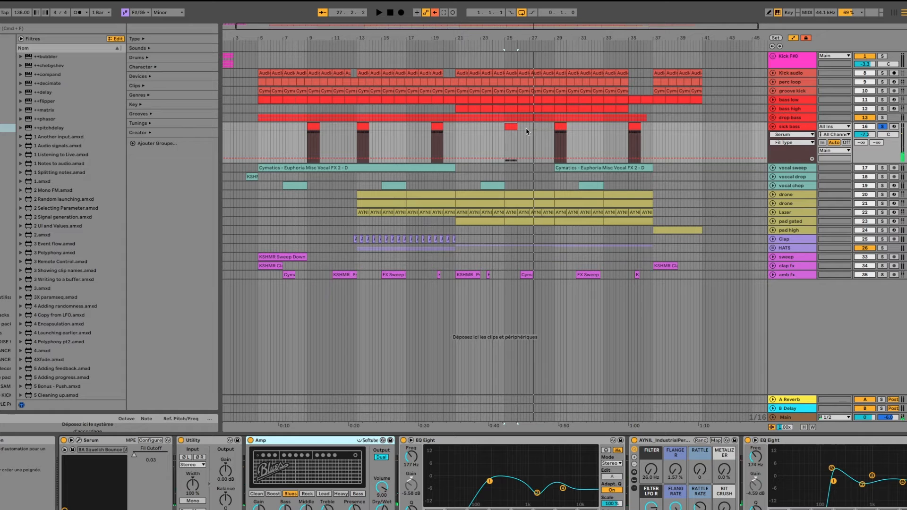
click(634, 127)
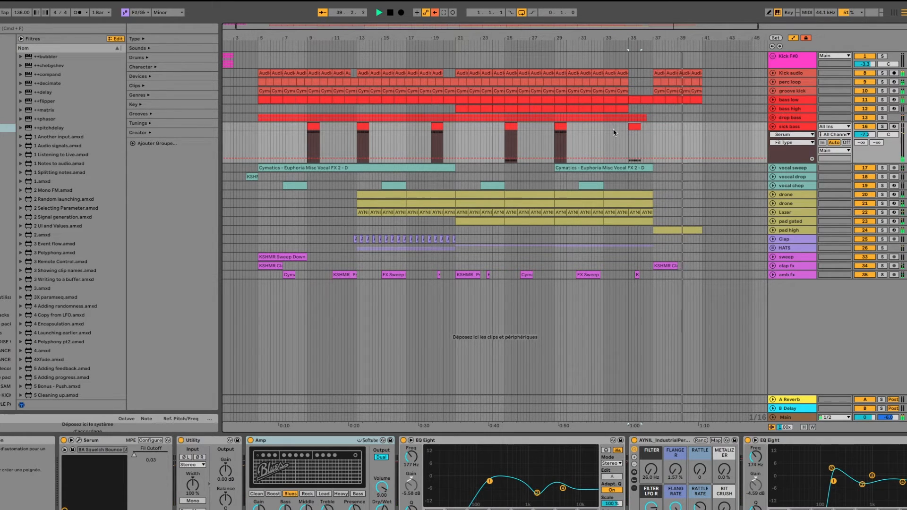
Collapse the sick bass track and unfold the vocal sweep, vocal drop and vocal chop tracks.
click(772, 127)
click(303, 136)
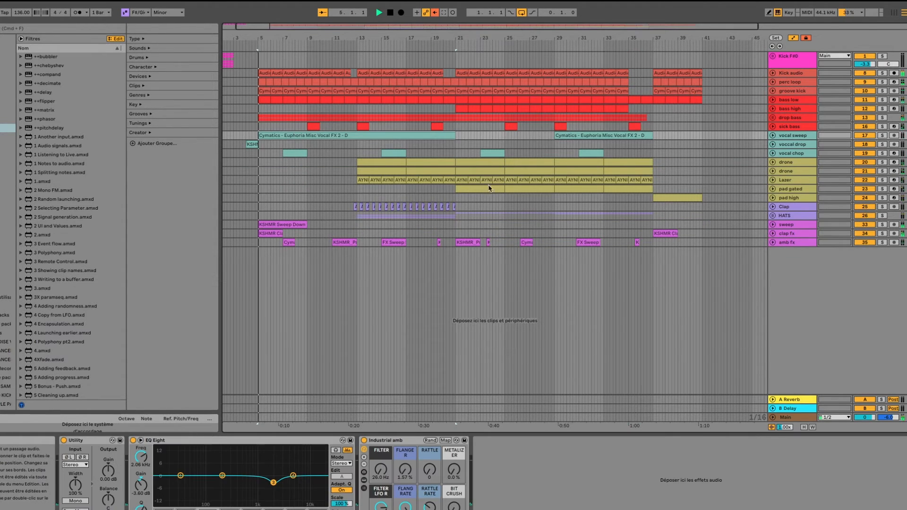
click(787, 137)
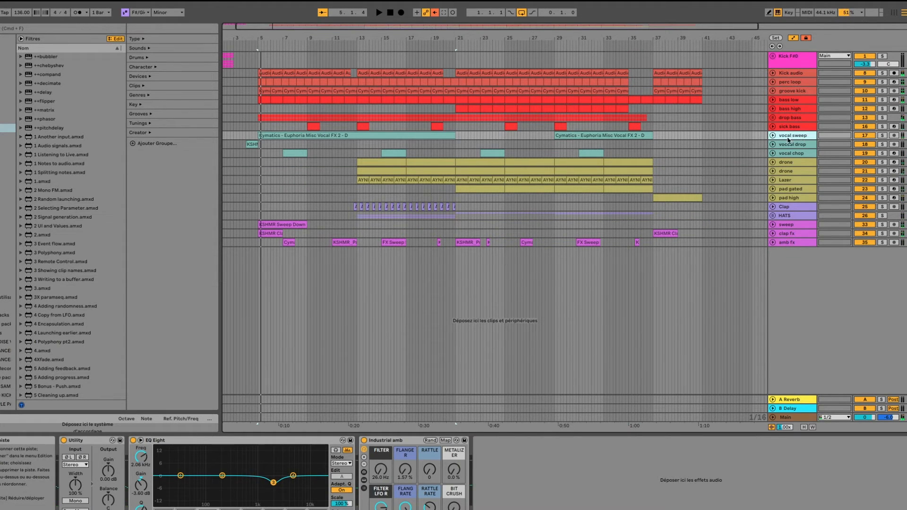
click(773, 135)
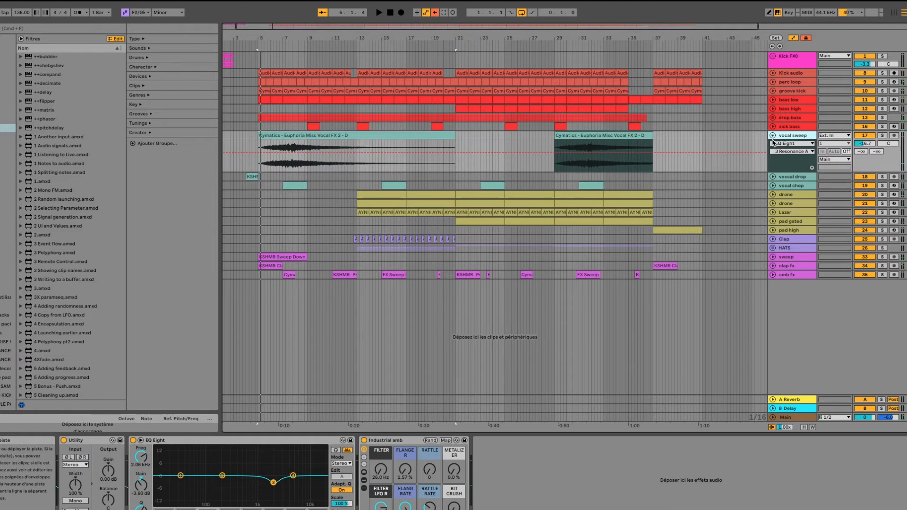
click(773, 176)
click(773, 218)
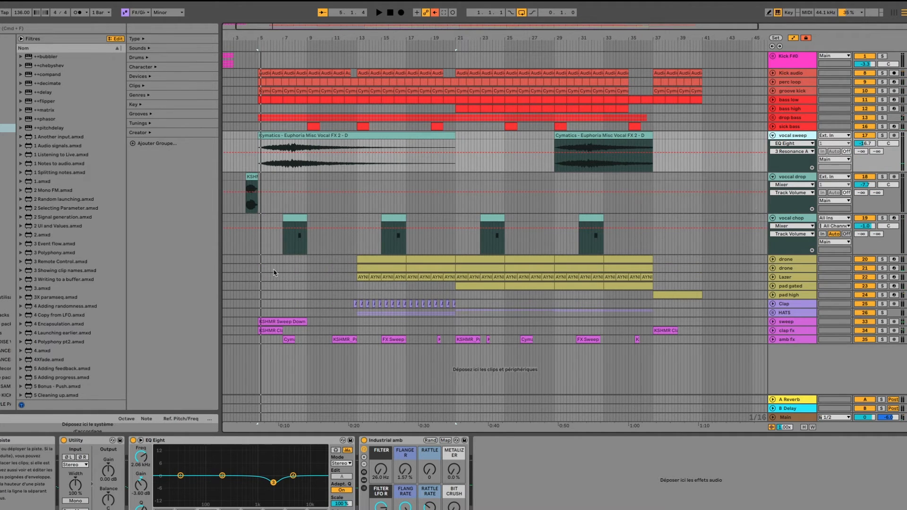
Solo the vocal sweep track and play its Euphoria Misc Vocal clips at bars 5 and 29.
click(284, 133)
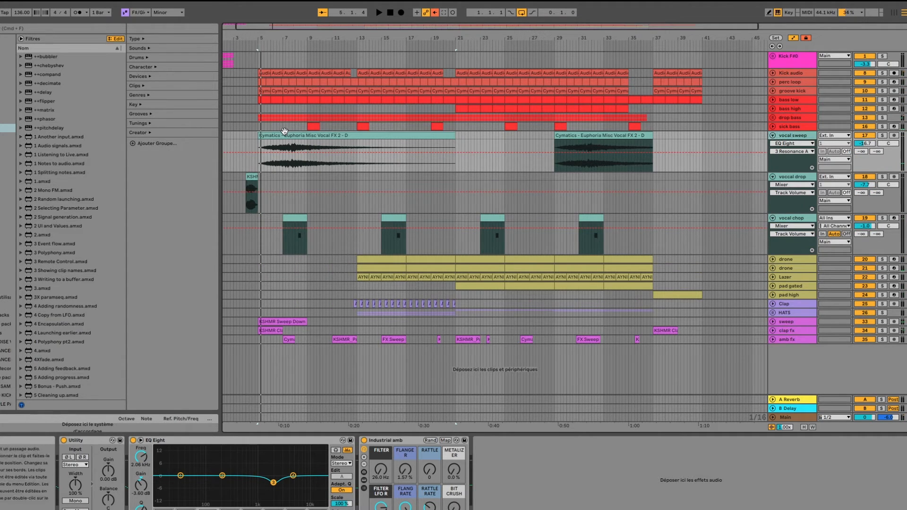
click(882, 135)
click(337, 135)
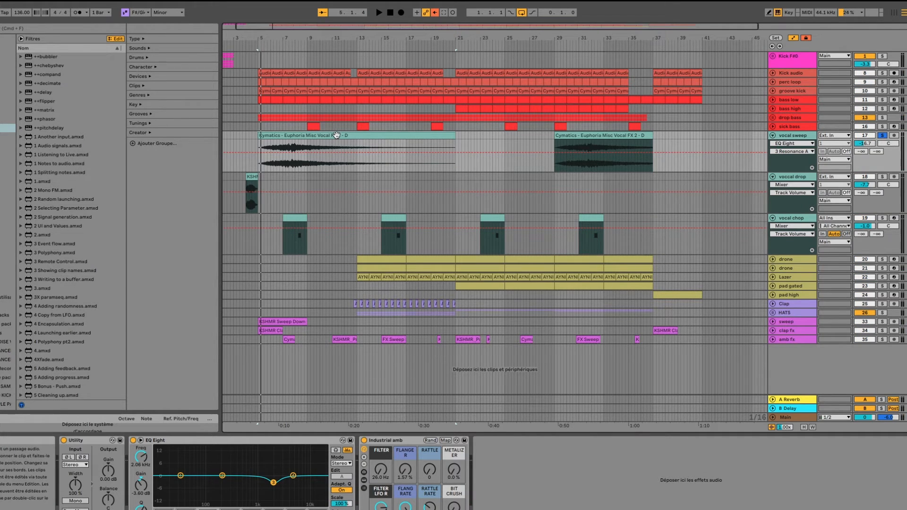
key(space)
click(802, 137)
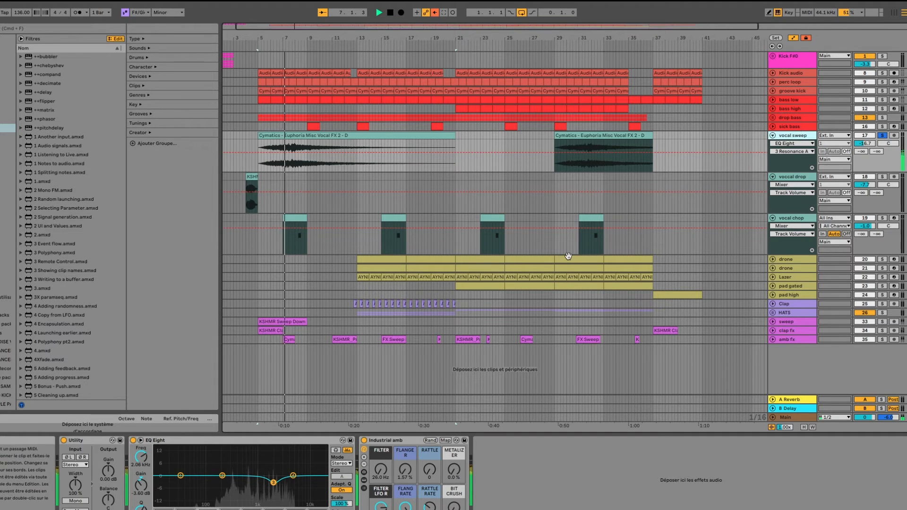
click(588, 132)
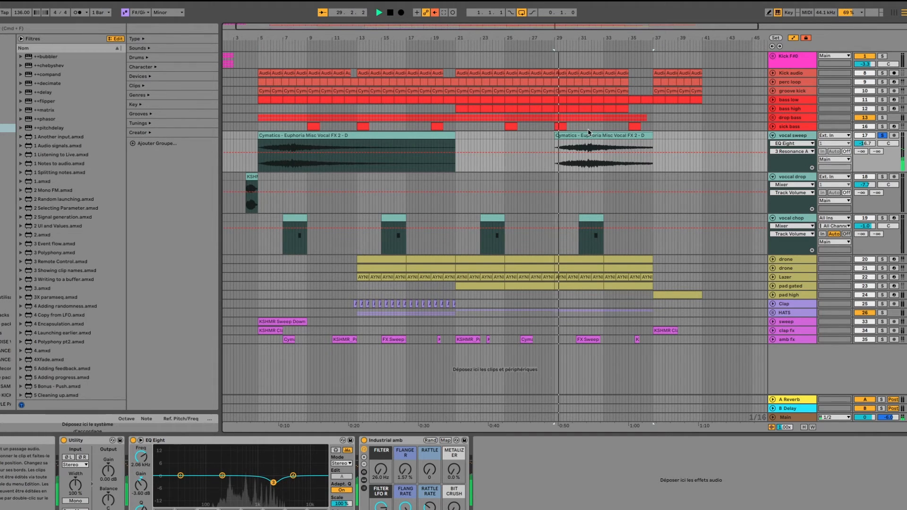
key(space)
Compare the sample settings of the two vocal sweep clips, then return to the track's device chain.
double_click(588, 134)
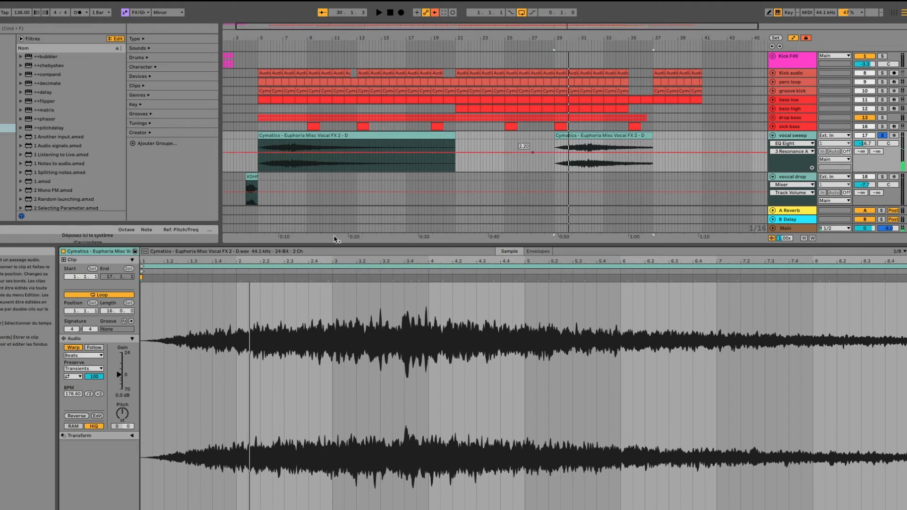
click(373, 134)
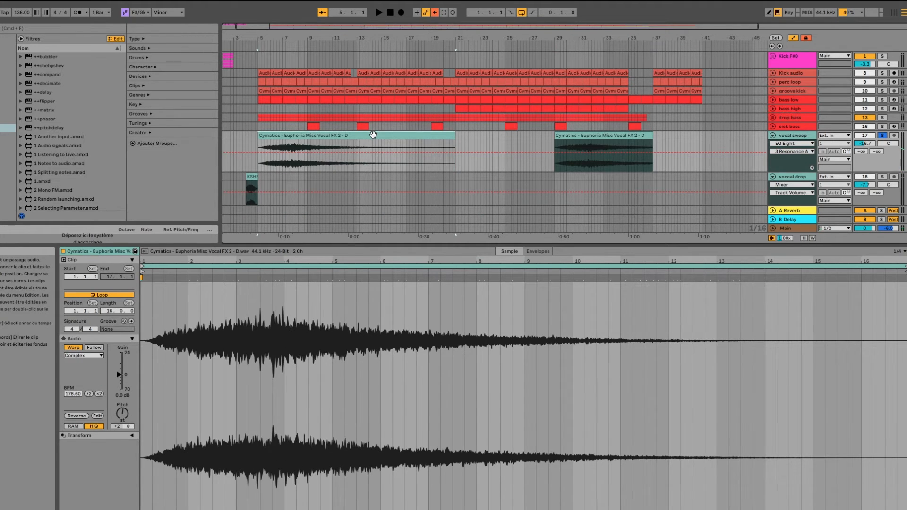
click(798, 136)
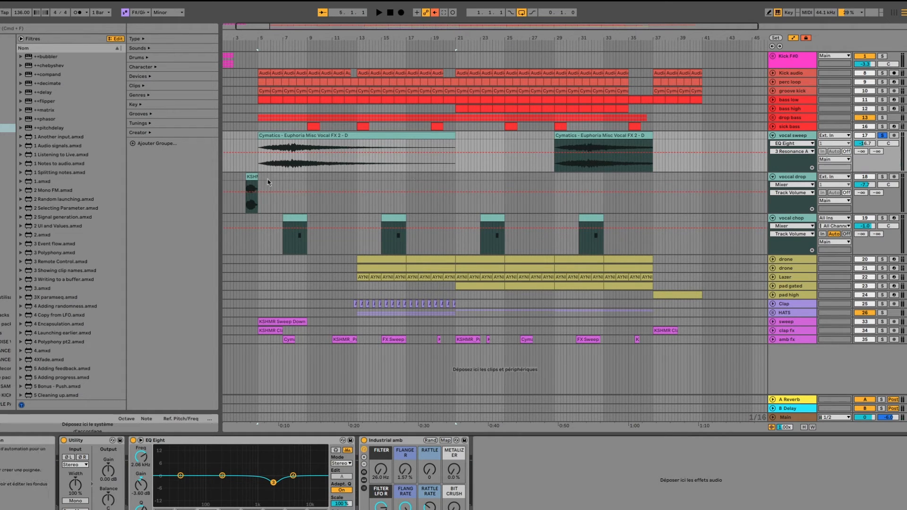
Solo the vocal drop track and play its vocal clip at bar 4.
click(252, 177)
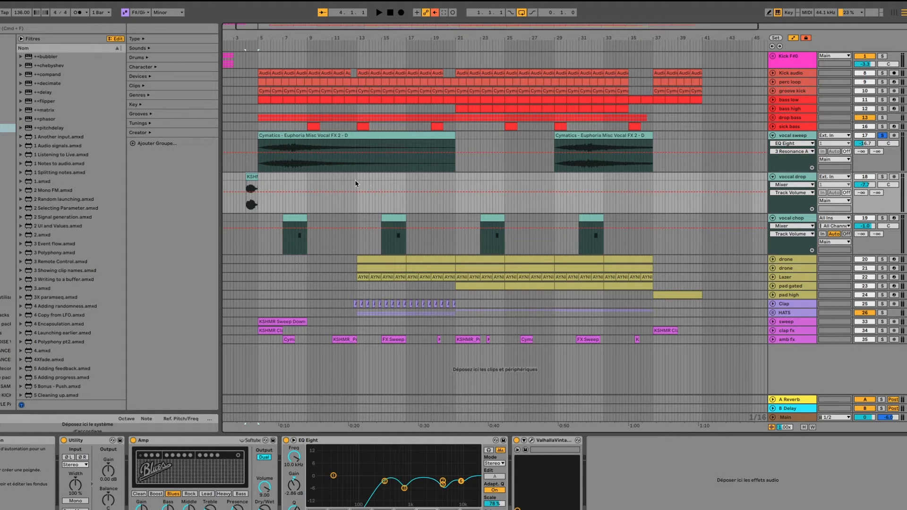
click(882, 177)
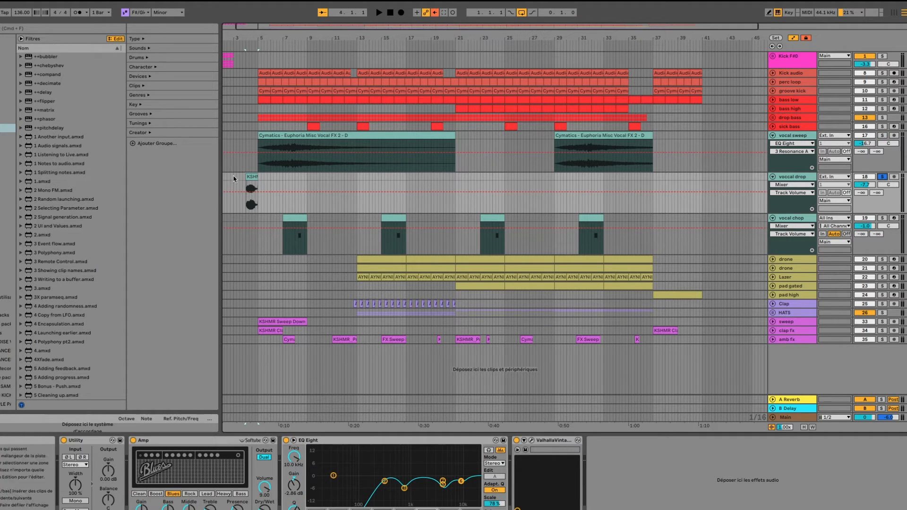
key(space)
Insert a soloed audio track below vocal drop and copy the vocal drop clip onto it at bar 9.
right_click(805, 176)
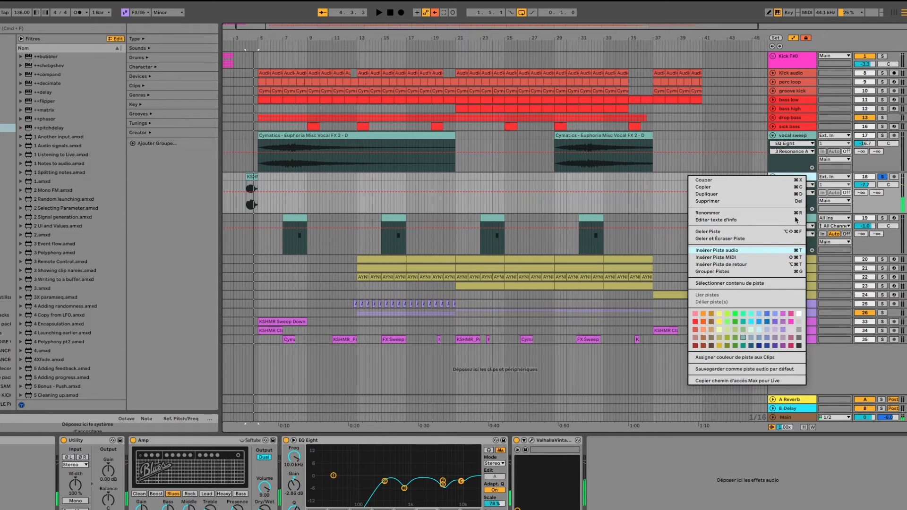
click(779, 251)
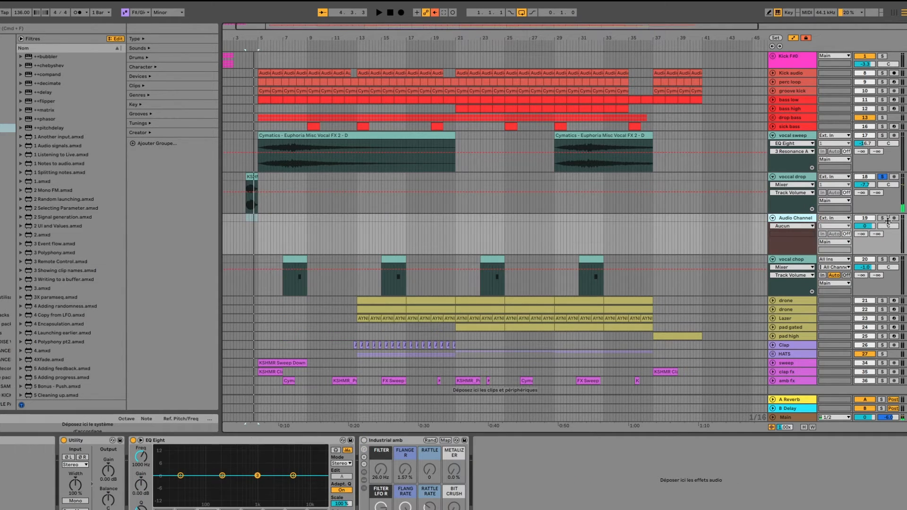
click(250, 185)
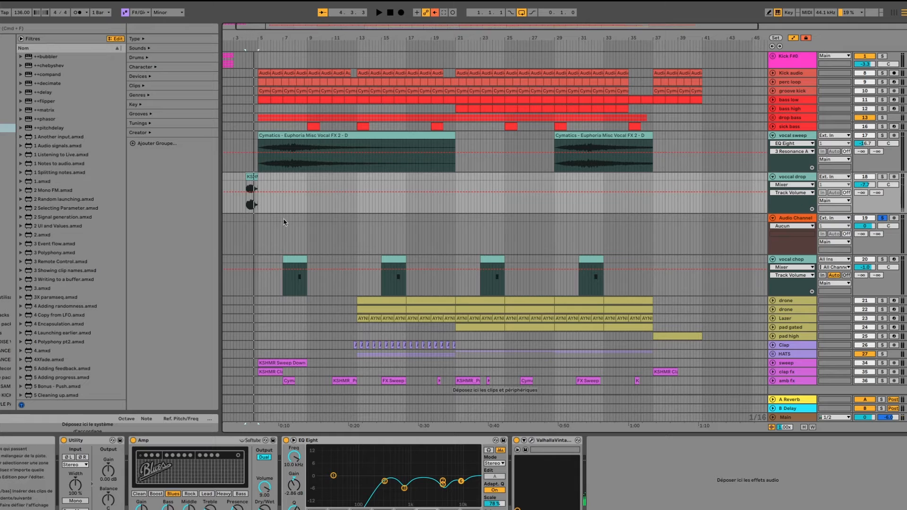
click(307, 218)
key(super+v)
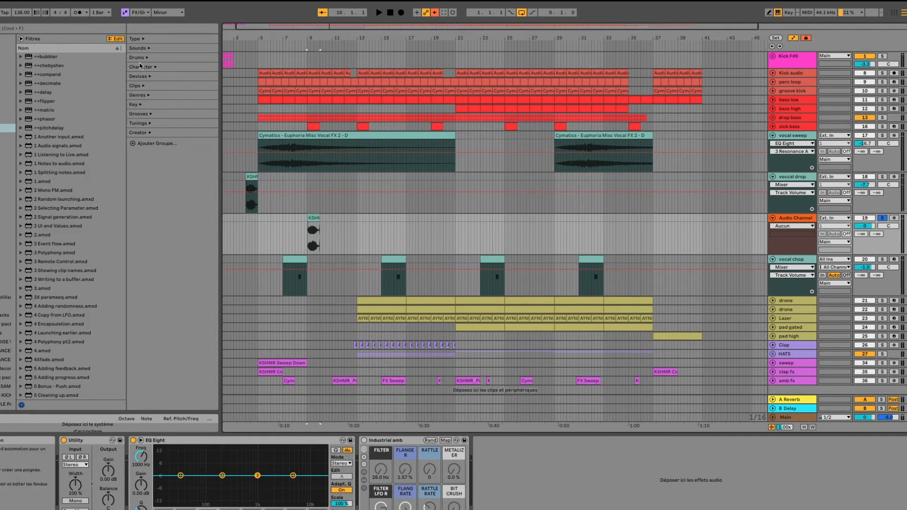
Search the browser for vintage, load ValhallaVintageVerb on the new audio track and adjust its decay with the mix at 100%.
click(107, 27)
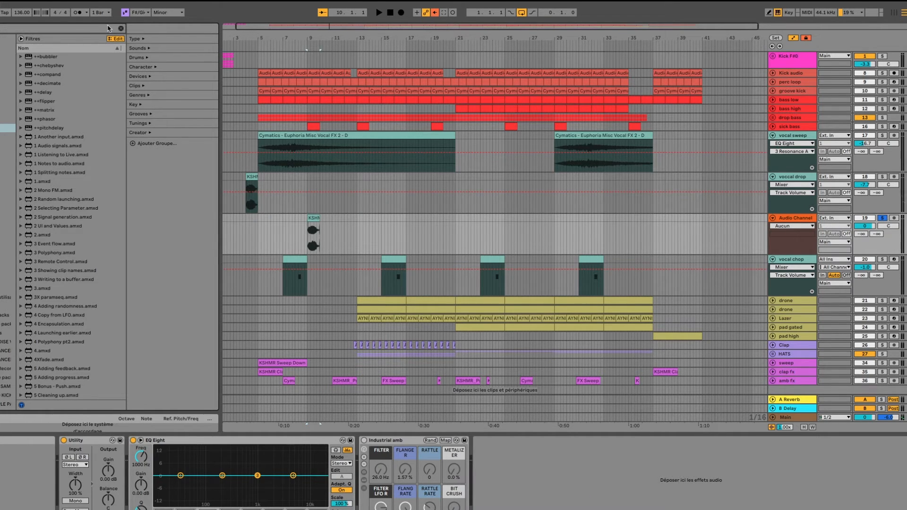
text(vintage)
click(55, 67)
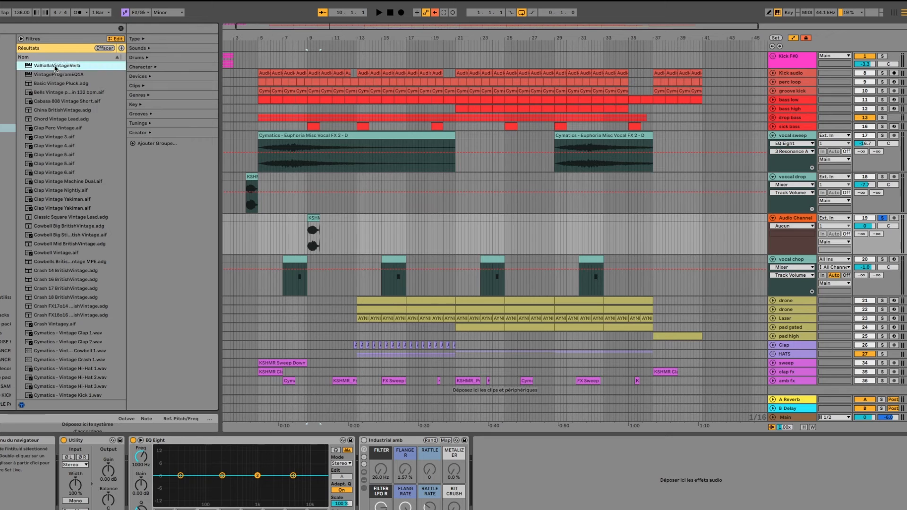
key(Return)
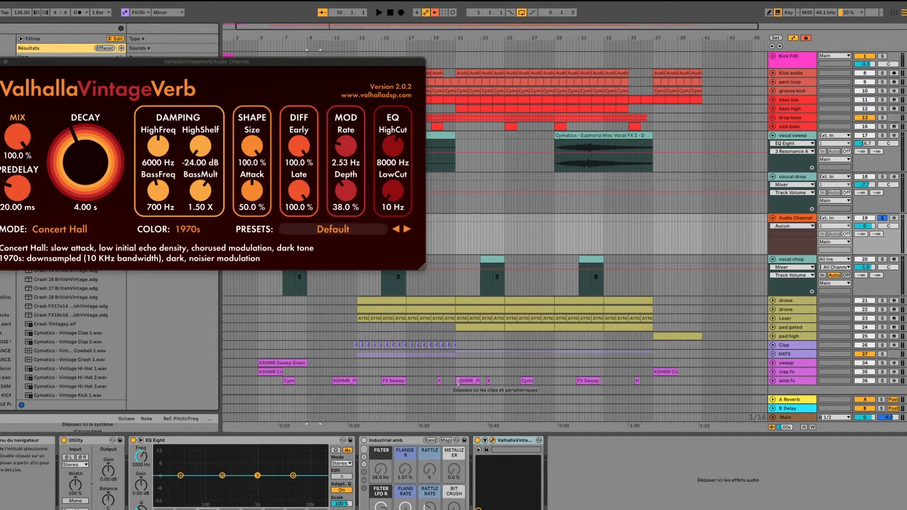
drag(70, 155, 73, 155)
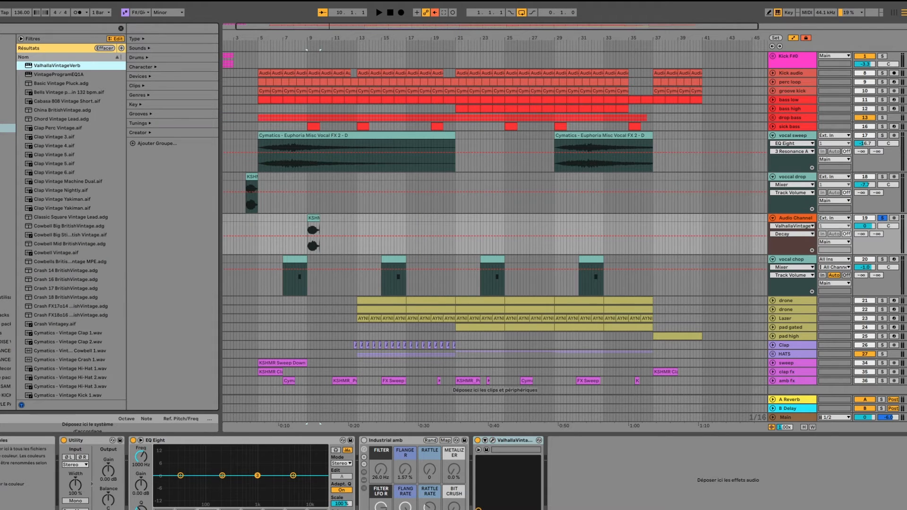
Play the reverberated vocal clip, then freeze and flatten the new audio track.
key(space)
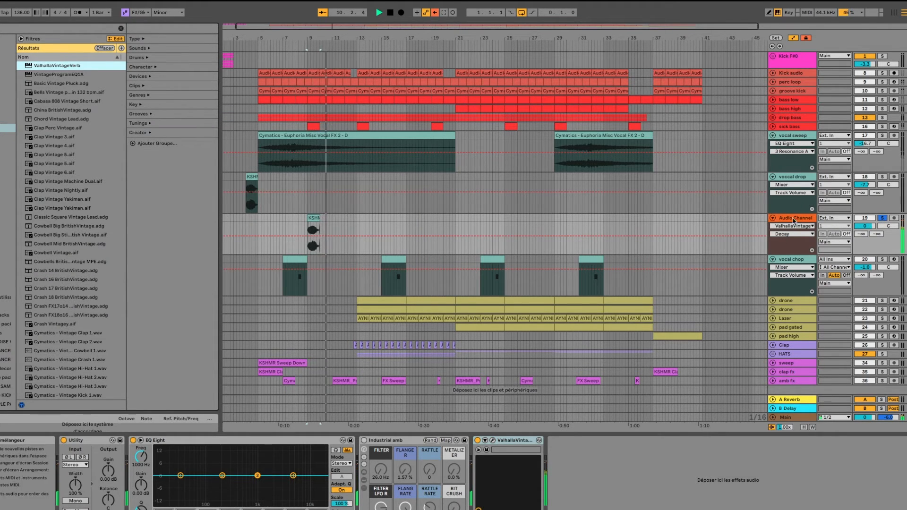
key(space)
right_click(803, 218)
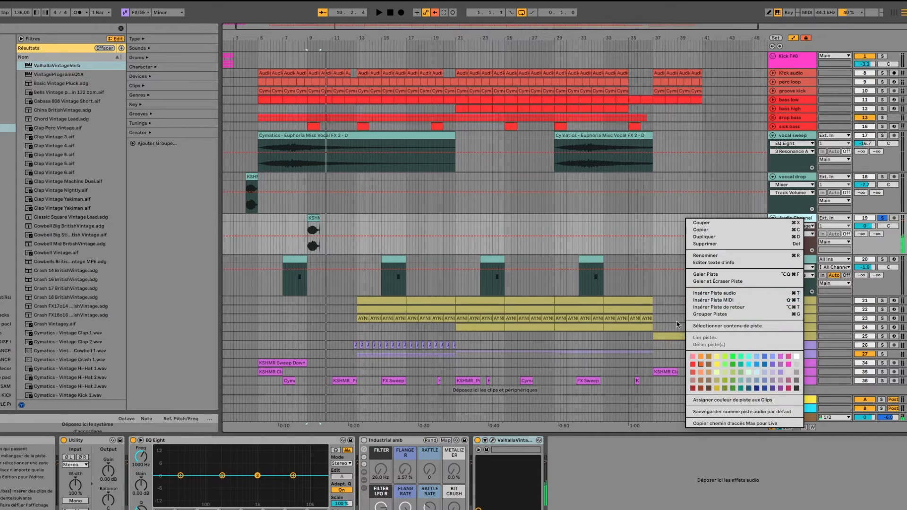
click(735, 282)
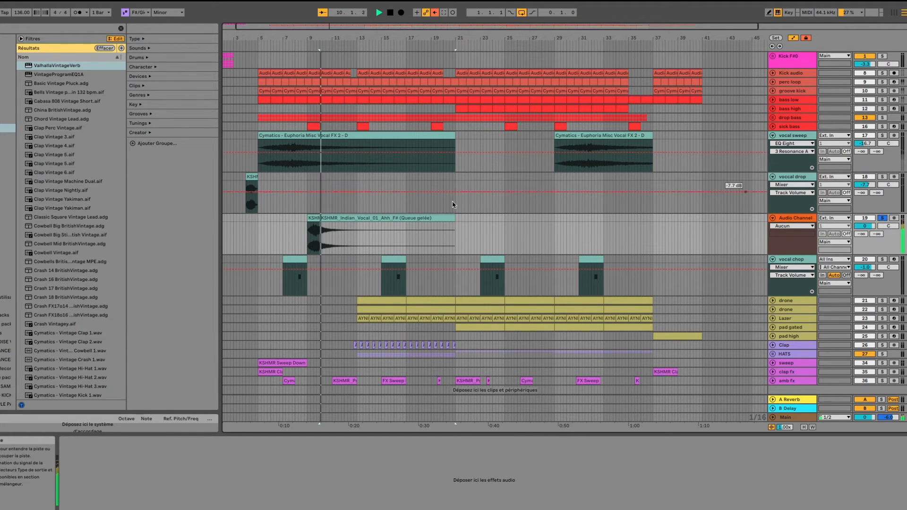
Play the flattened vocal clip at bar 9 and inspect its waveform up close.
click(314, 219)
click(315, 222)
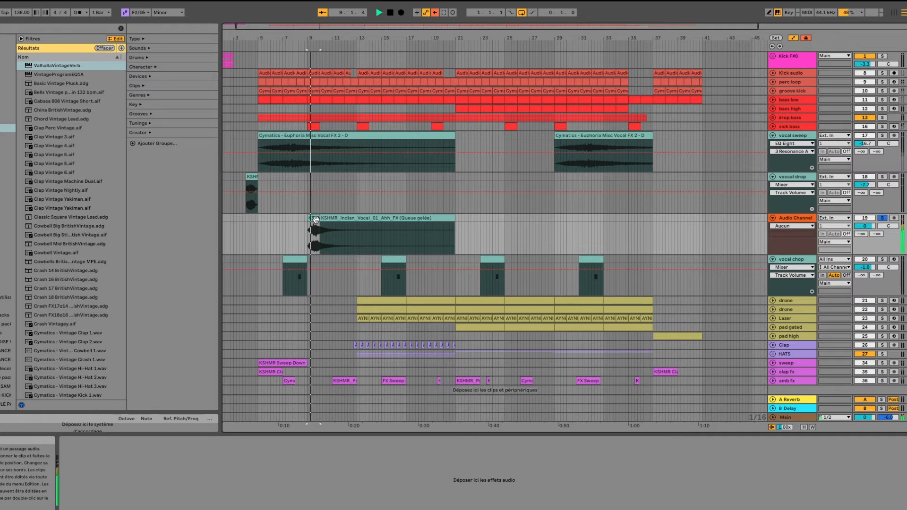
scroll(320, 226, up, 3)
Duplicate the frozen vocal tail clip from bar 10 so the copy starts at bar 21.
click(336, 218)
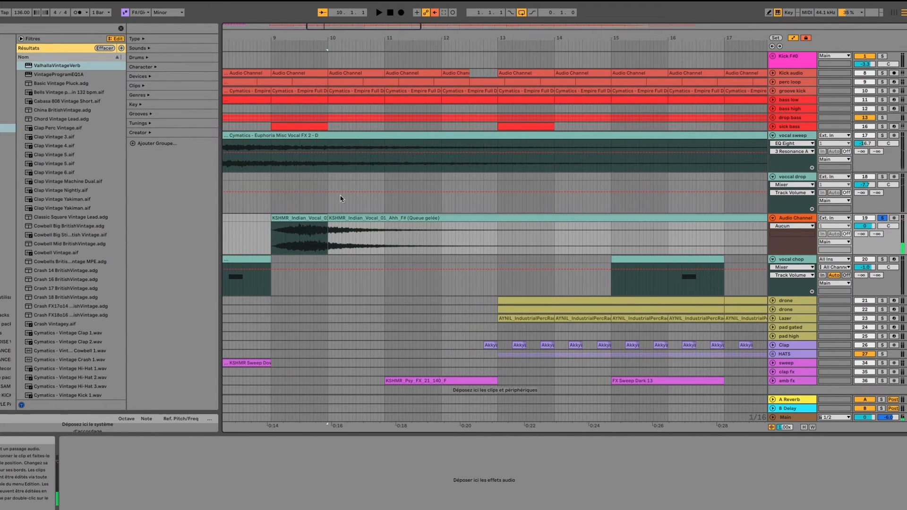
scroll(410, 204, left, 4)
scroll(417, 212, down, 4)
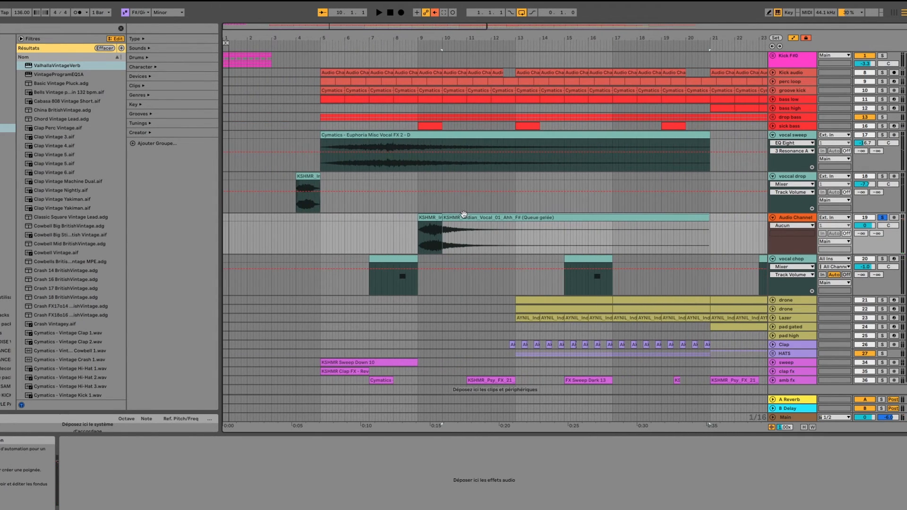
key(ctrl+d)
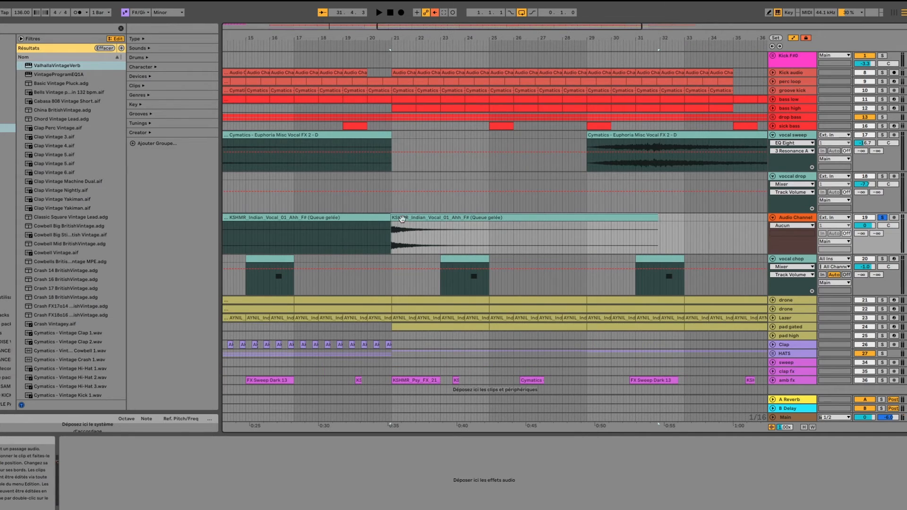
Reverse the vocal tail clip that starts at bar 10 and play the transition into its copy at bar 21.
scroll(402, 218, down, 5)
right_click(388, 218)
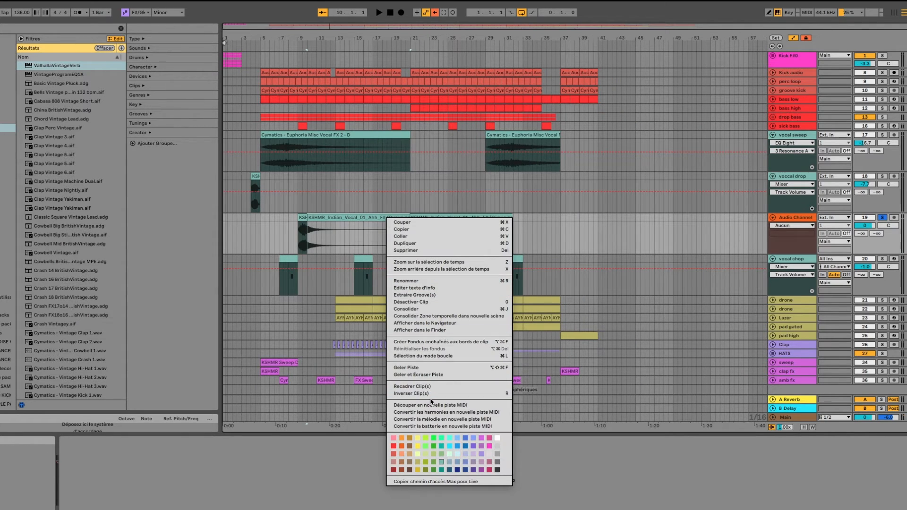
click(410, 332)
click(395, 236)
key(space)
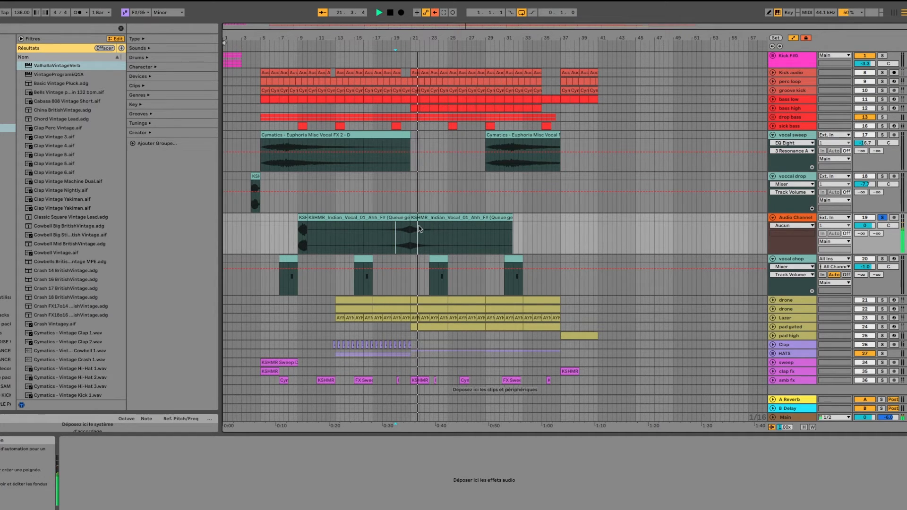
key(space)
Try to delete the short section of the vocal tail just before bar 21 and play the join.
scroll(410, 230, up, 10)
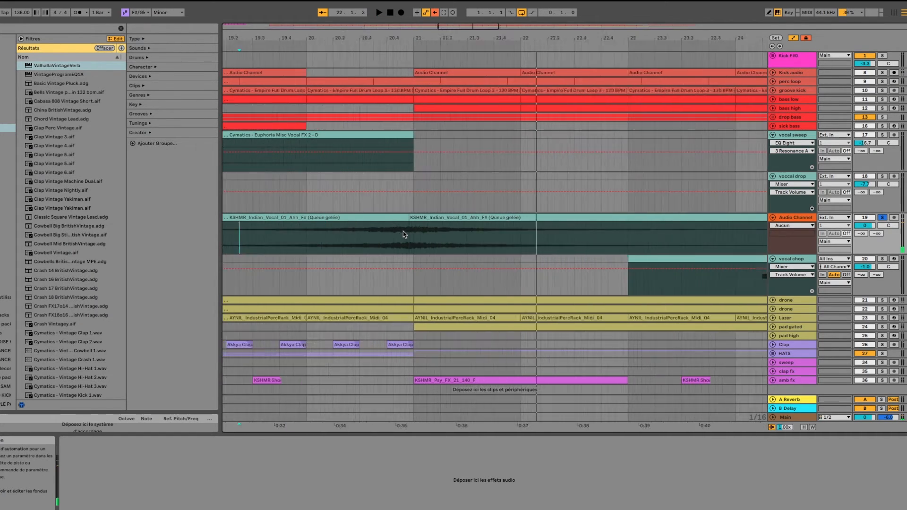
drag(409, 230, 424, 228)
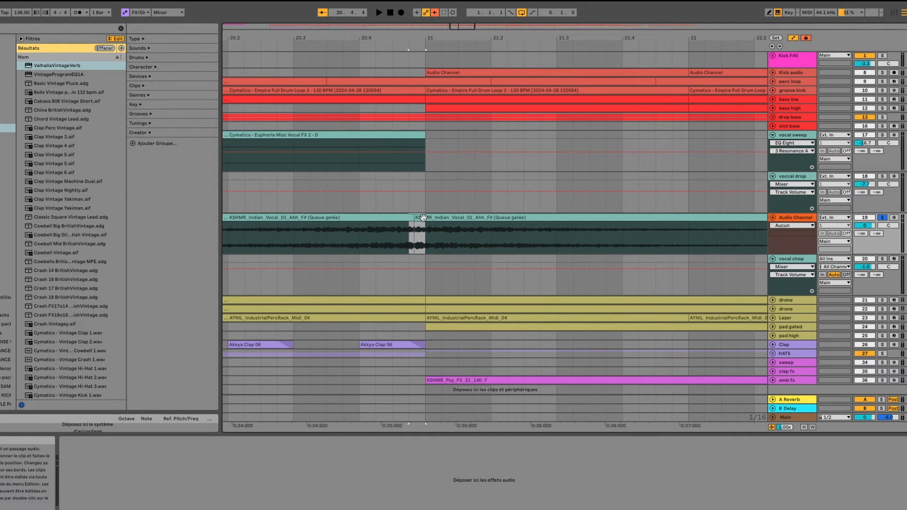
key(Delete)
drag(393, 218, 407, 222)
click(375, 227)
key(space)
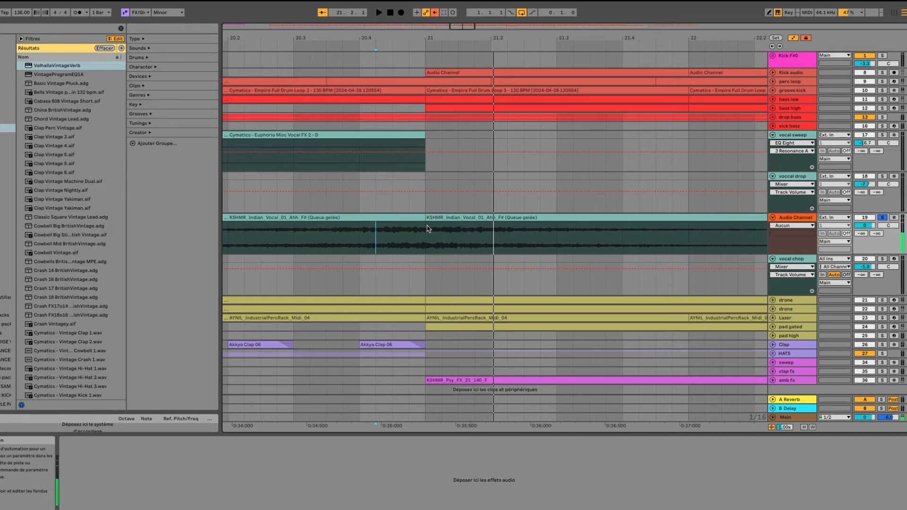
Turn off automation mode and restore the deleted section so the two vocal tail clips crossfade near bar 21.
click(793, 39)
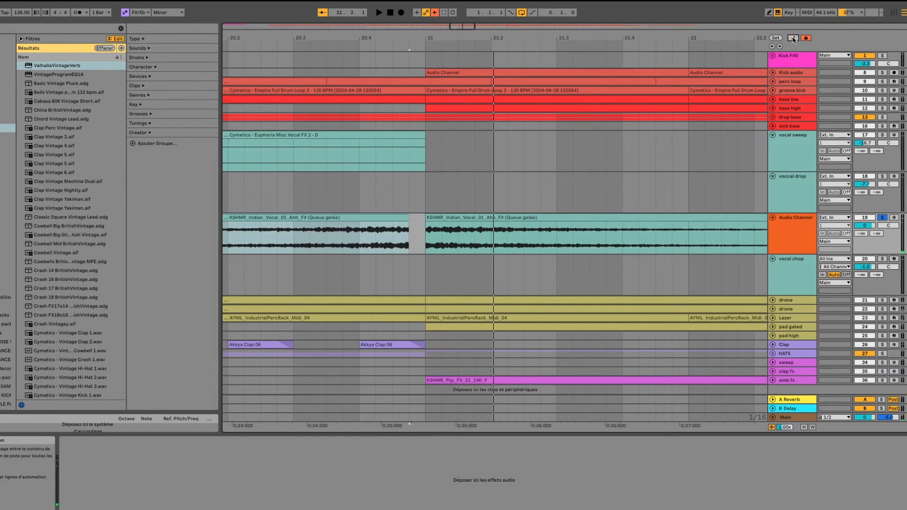
key(ctrl+z)
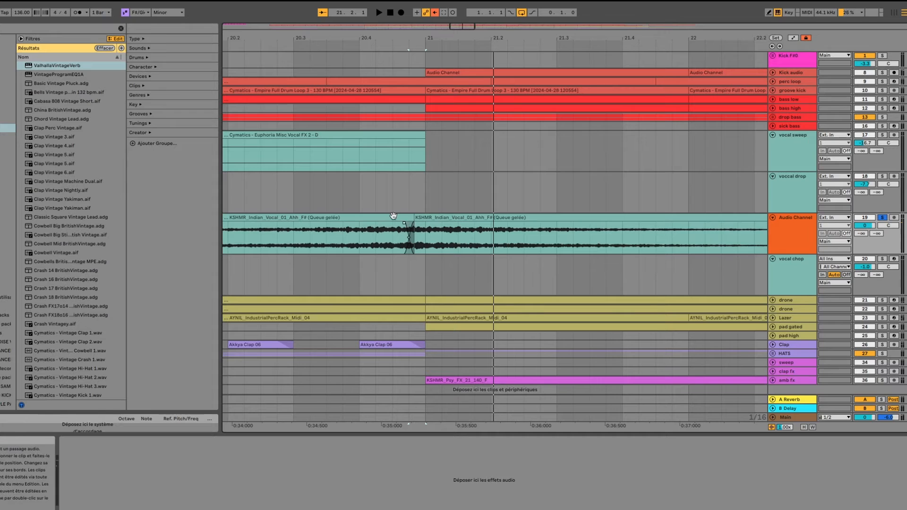
click(393, 217)
click(405, 223)
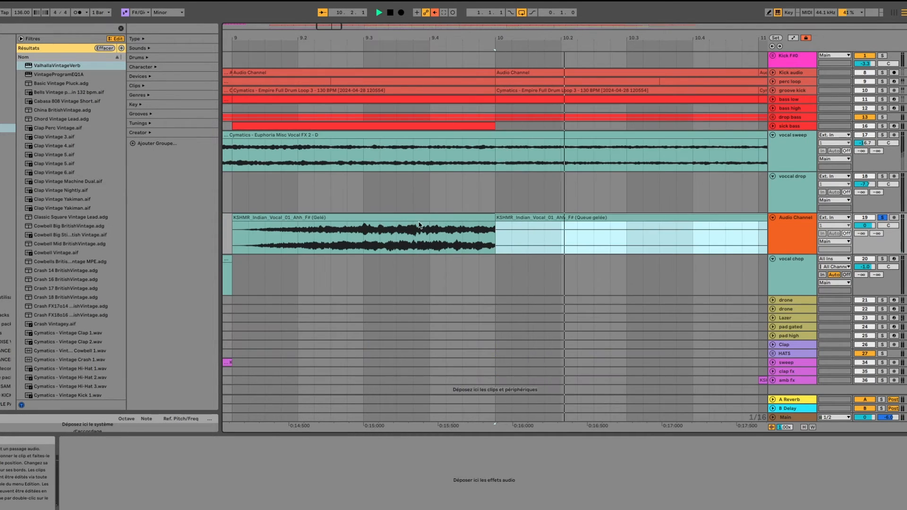
Play the reversed tail into its copy at bar 21 and inspect the crossfade between the clips.
scroll(455, 241, down, 5)
key(space)
scroll(479, 241, down, 5)
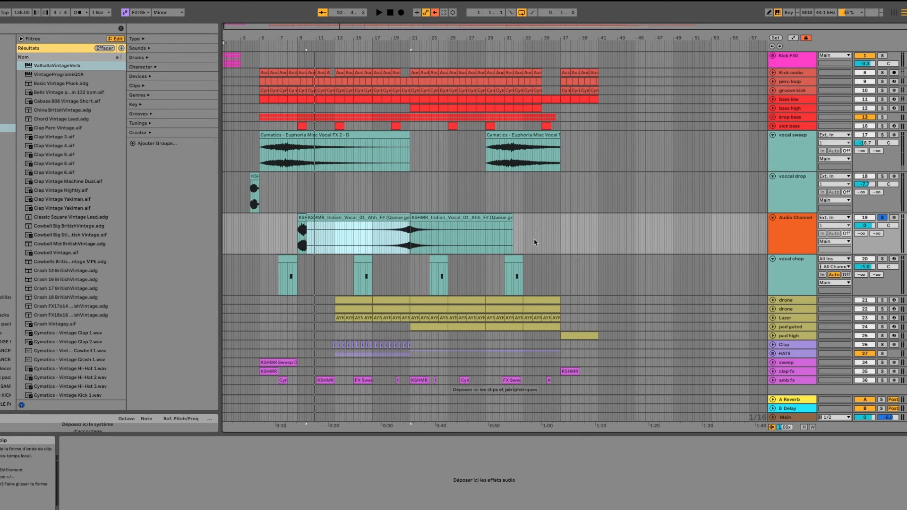
click(409, 238)
key(space)
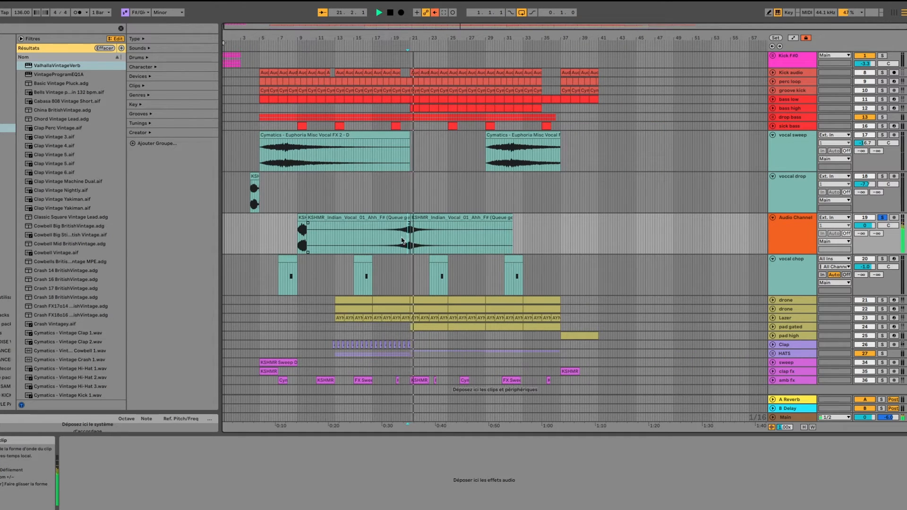
key(space)
scroll(413, 234, up, 5)
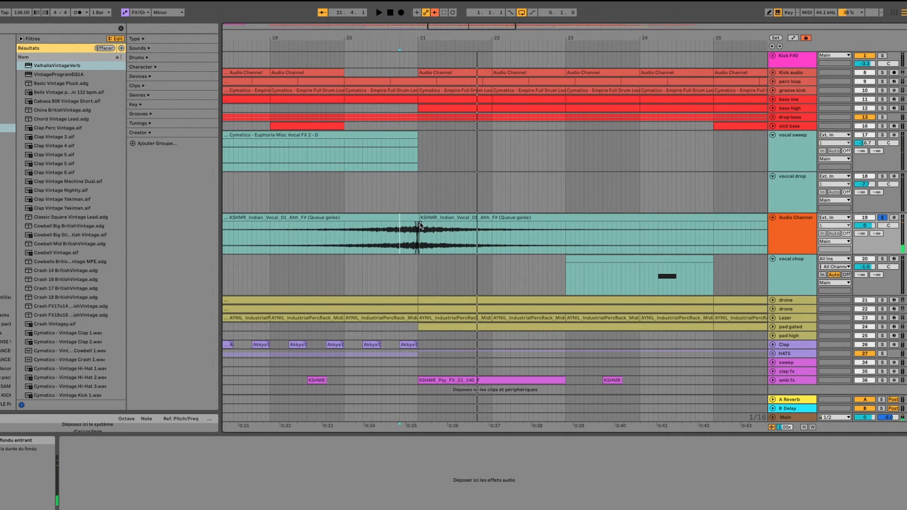
scroll(273, 220, down, 5)
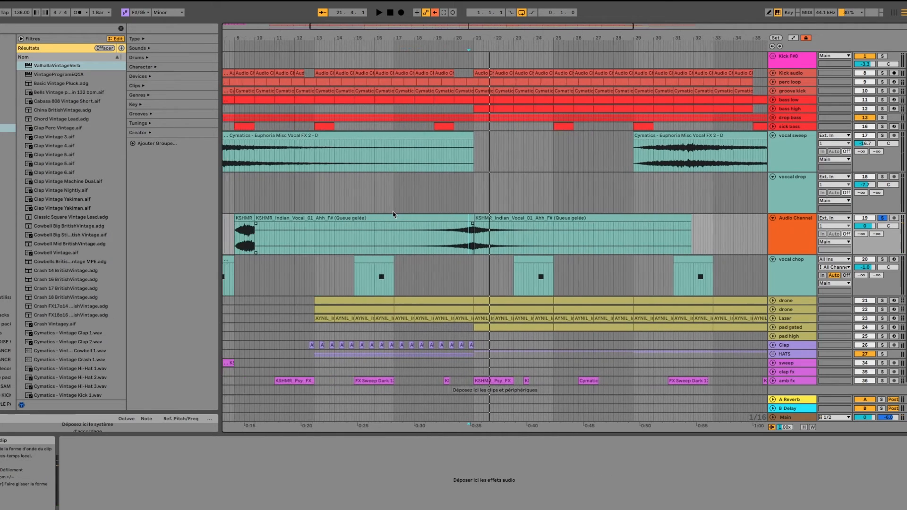
scroll(323, 160, left, 6)
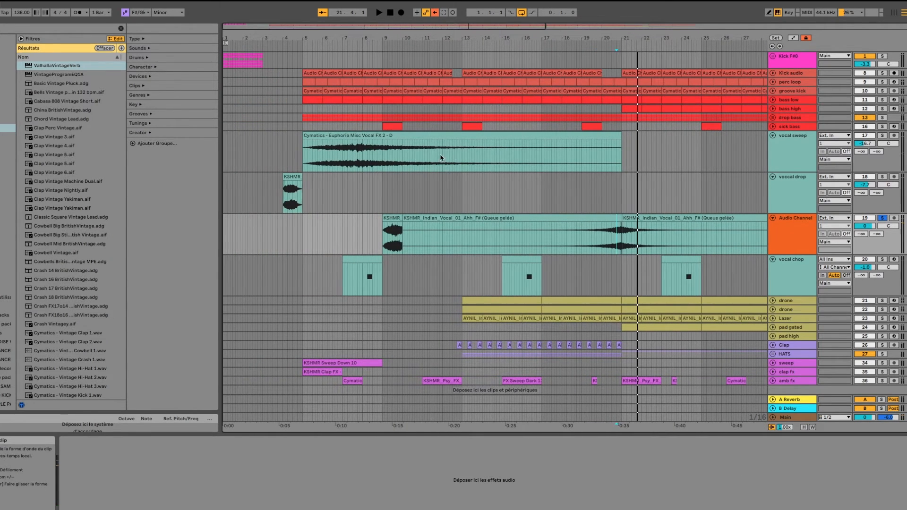
Solo the vocal sweep track and play its Euphoria vocal clip from bar 6.
click(343, 151)
scroll(518, 239, right, 3)
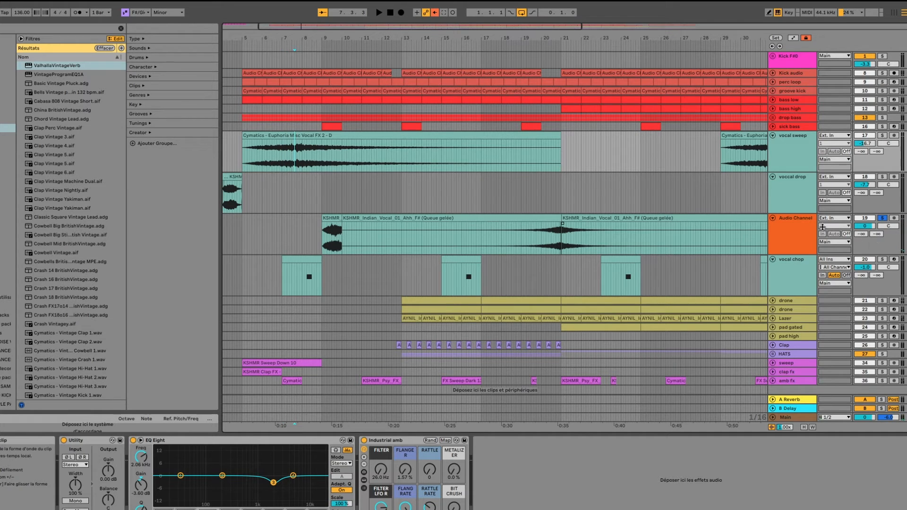
click(294, 234)
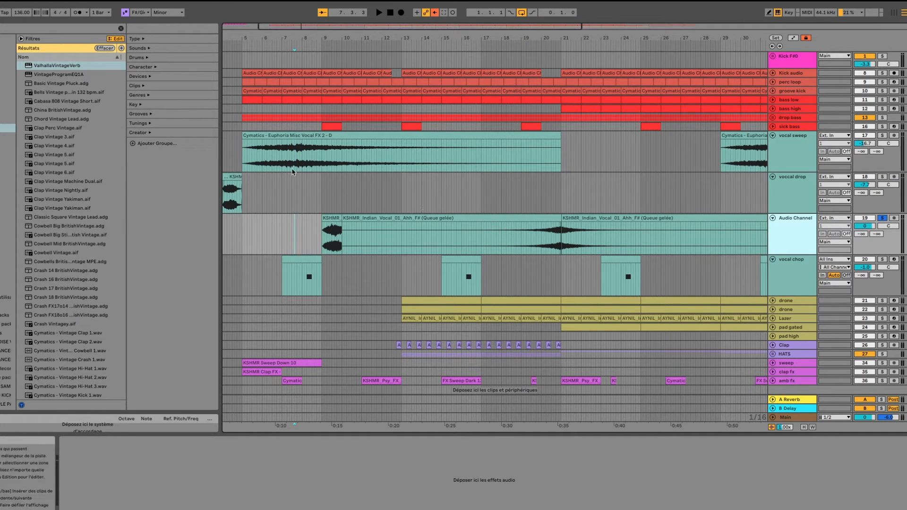
click(281, 160)
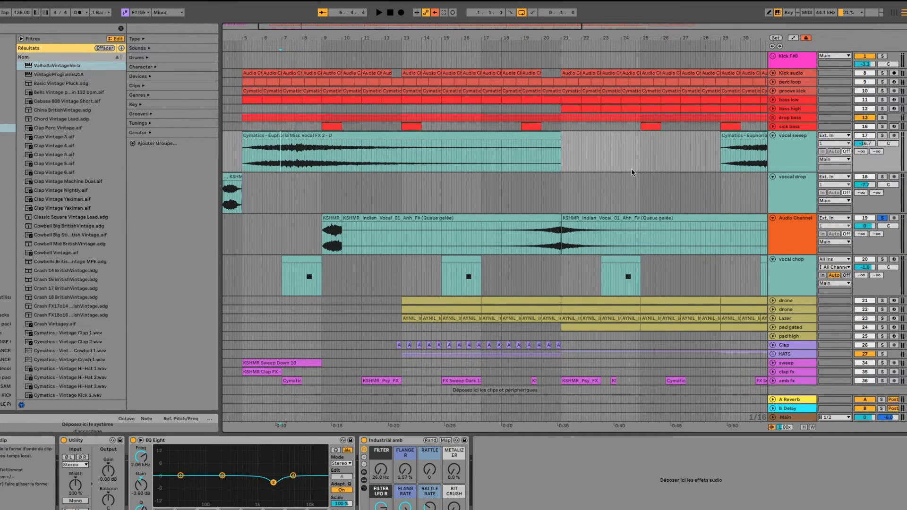
click(783, 236)
click(268, 147)
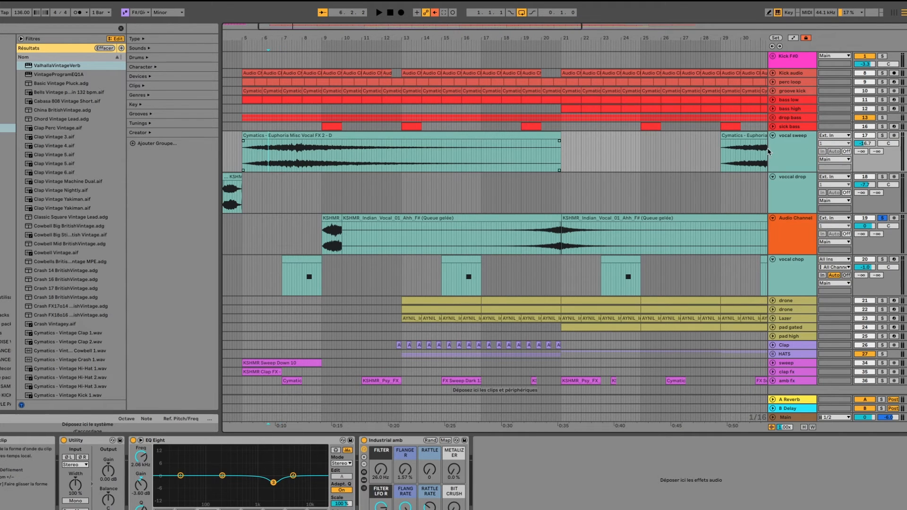
click(881, 136)
key(space)
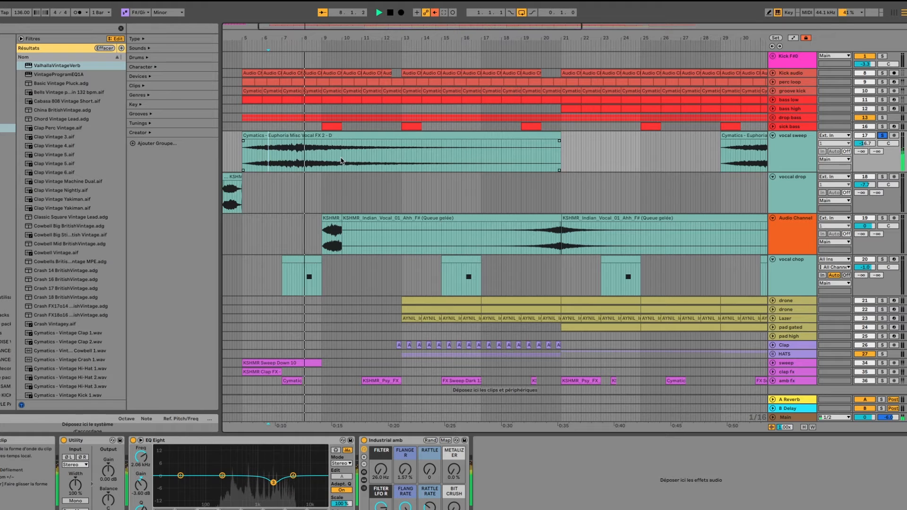
key(space)
Solo the Audio Channel track and play the reversed tail across bar 21.
click(551, 236)
click(882, 218)
key(space)
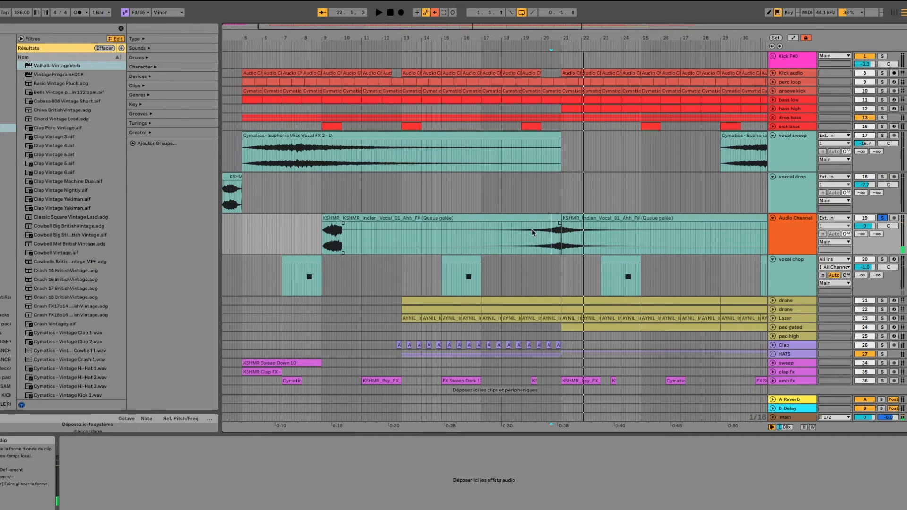
scroll(567, 235, down, 5)
Compare the vocal sweep clip with the Audio Channel tail clips and examine the vocal sweep's EQ Eight.
click(798, 233)
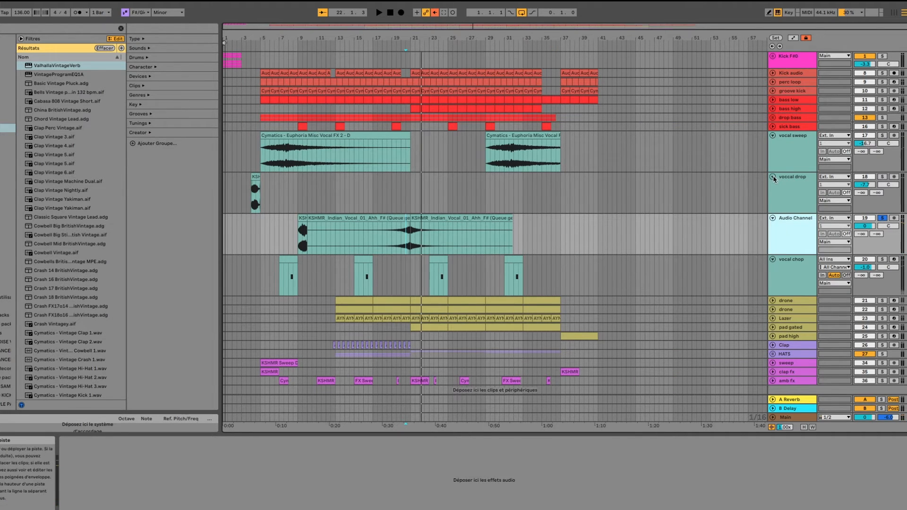
click(772, 177)
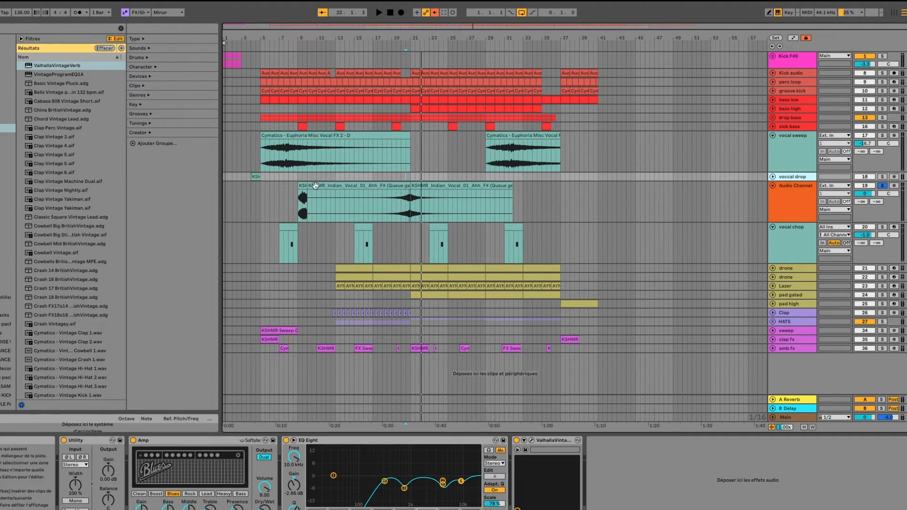
click(305, 136)
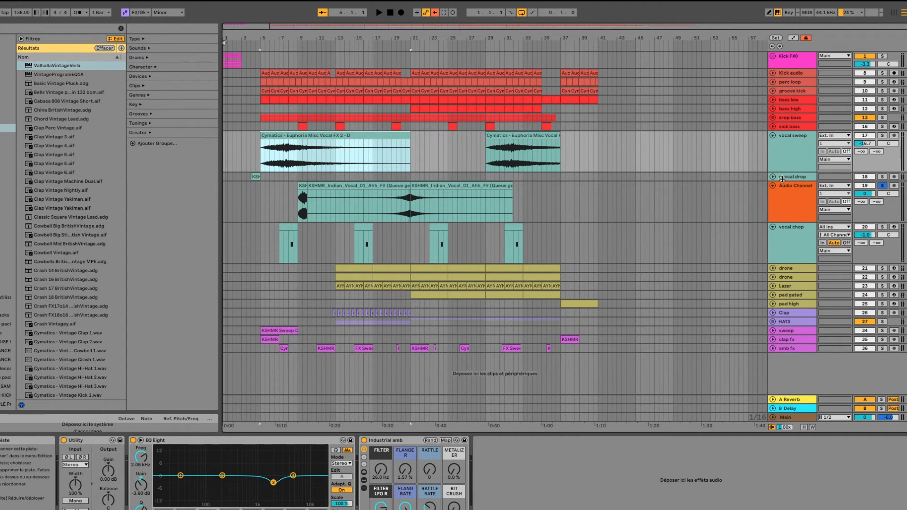
click(773, 178)
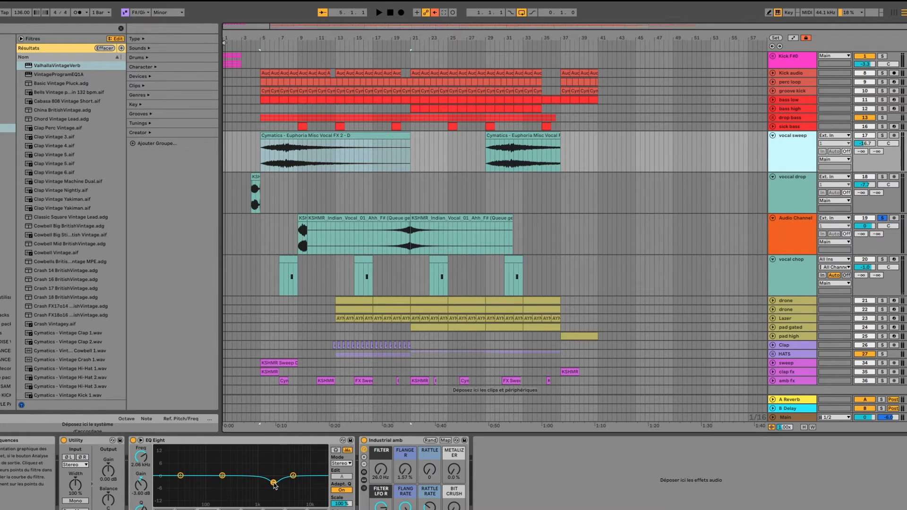
click(274, 482)
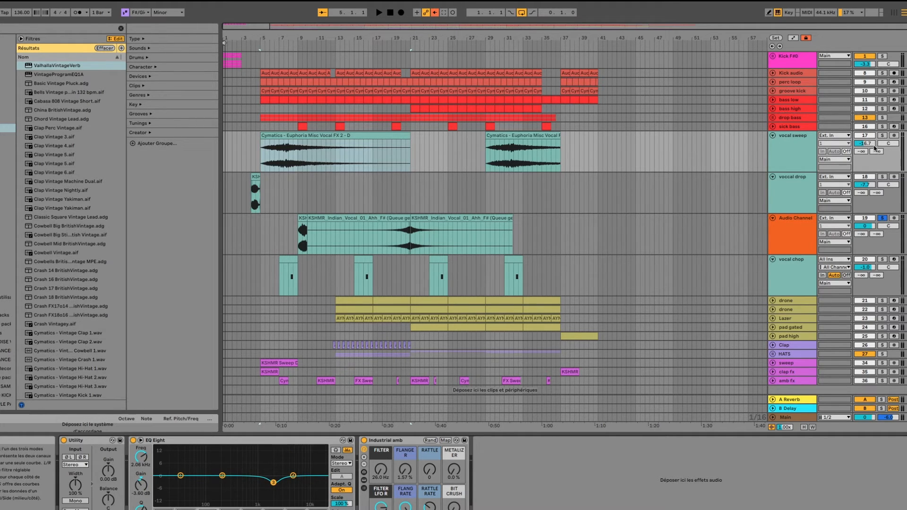
Solo the vocal drop track and play its clip at bar 4 through its Amp, EQ Eight and Valhalla reverb.
click(882, 177)
click(261, 185)
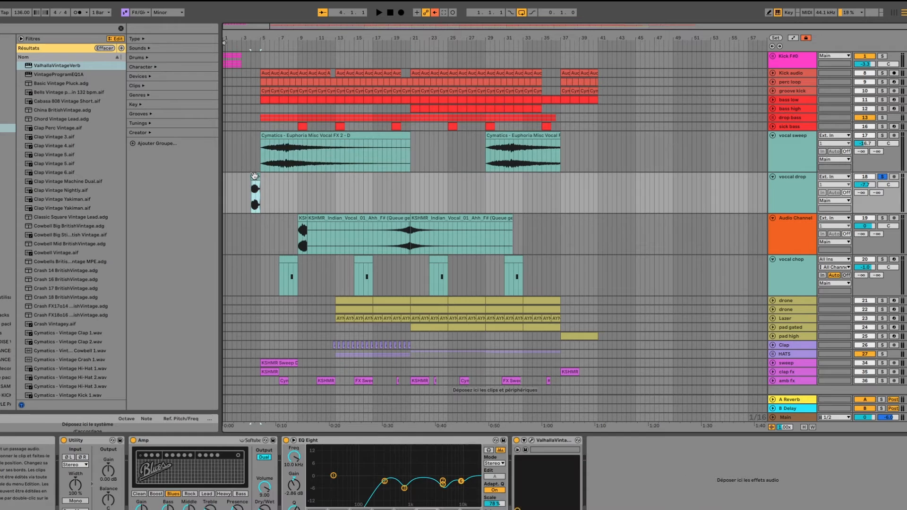
click(786, 198)
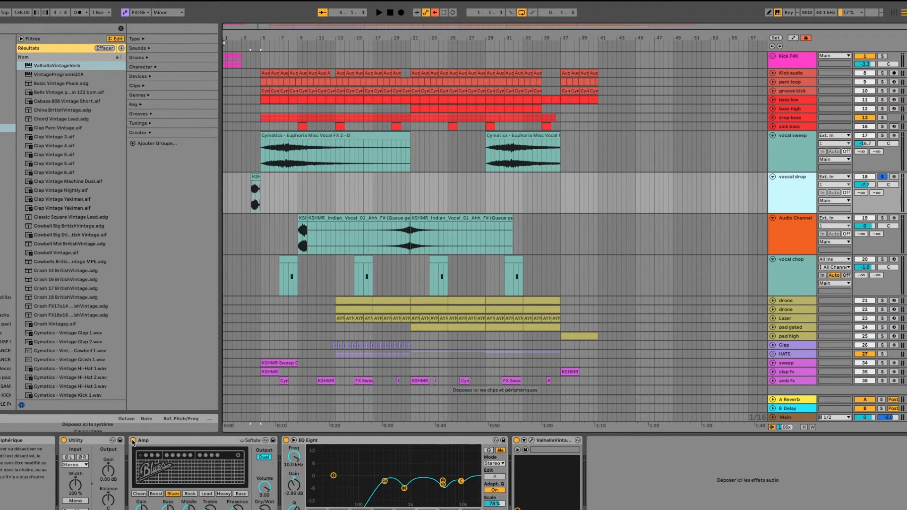
key(space)
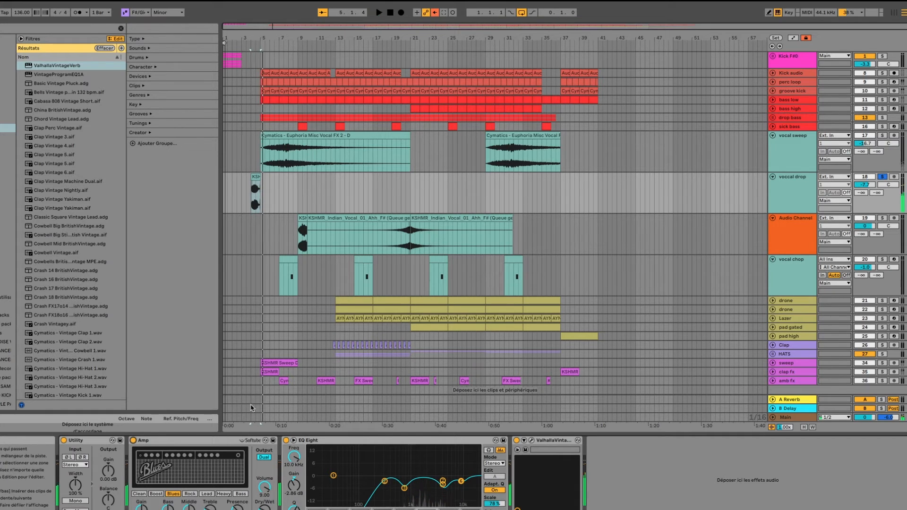
key(space)
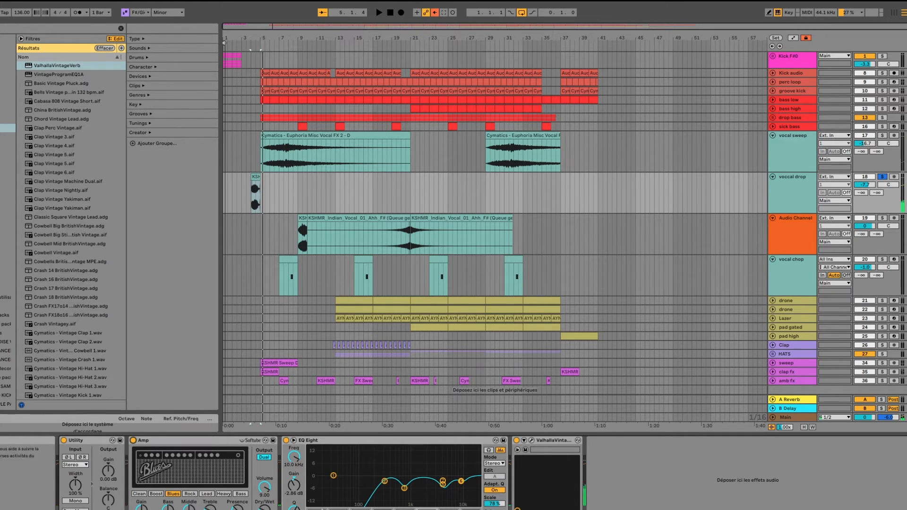
Solo the vocal chop track and play its first clip at bar 7.
click(287, 282)
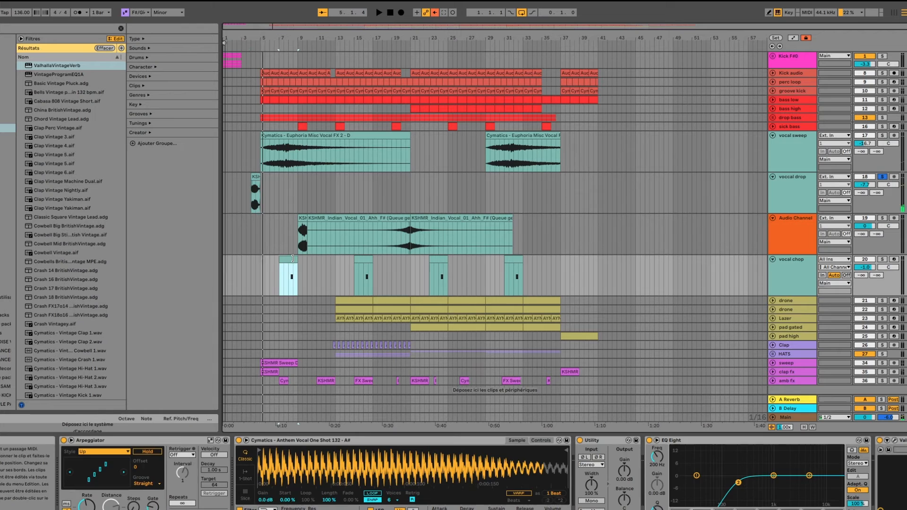
click(882, 259)
key(space)
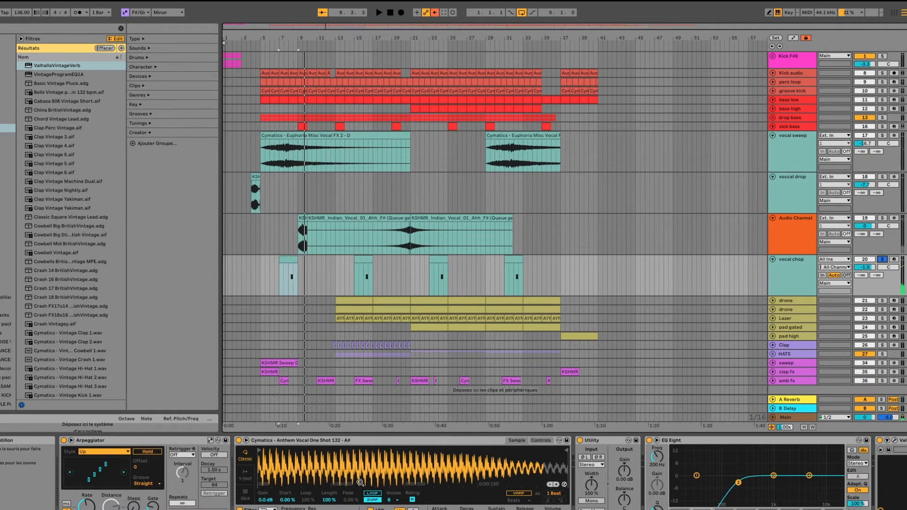
Examine the vocal chop's device chain from the vocal one-shot sampler through Auto Pan and Kickstart while replaying the clip.
scroll(360, 482, down, 5)
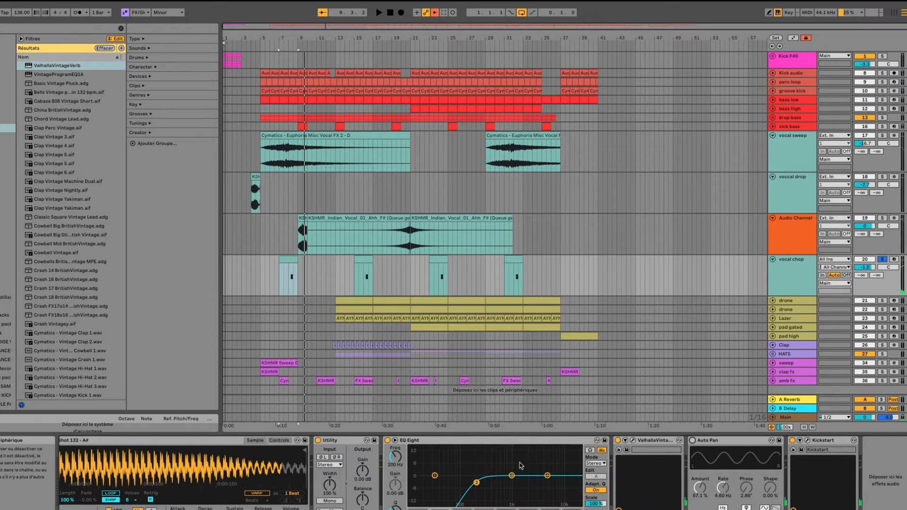
scroll(297, 444, up, 3)
scroll(297, 444, down, 2)
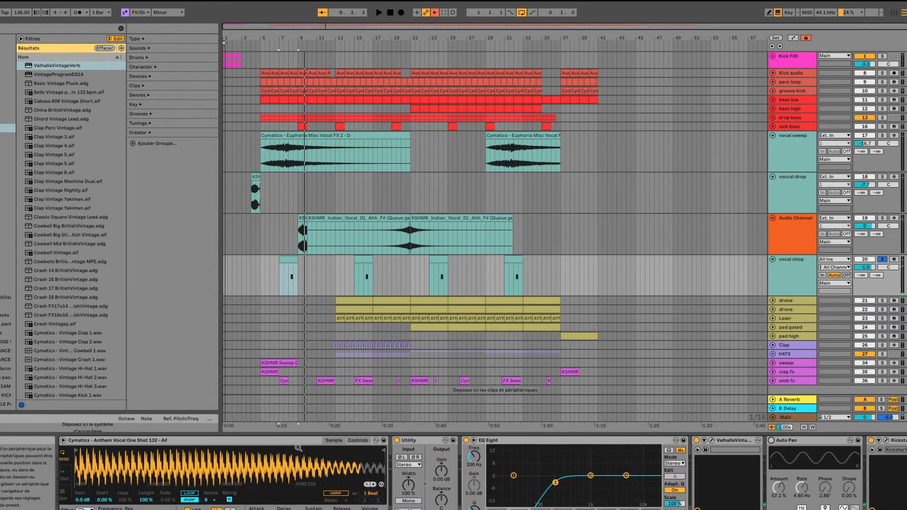
key(space)
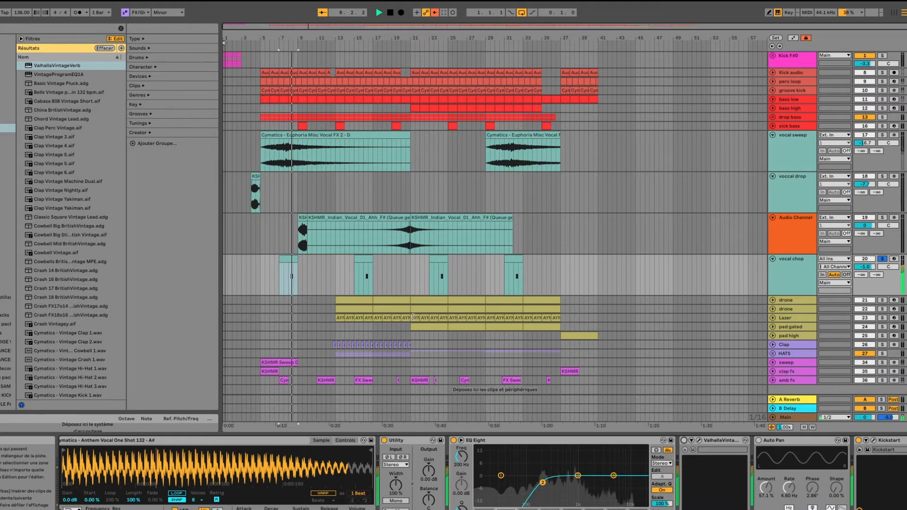
key(space)
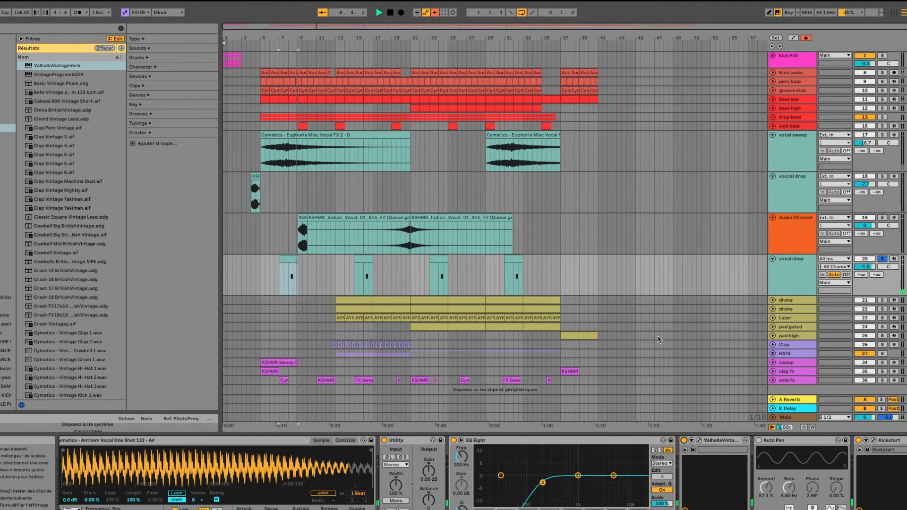
key(space)
scroll(686, 463, down, 1)
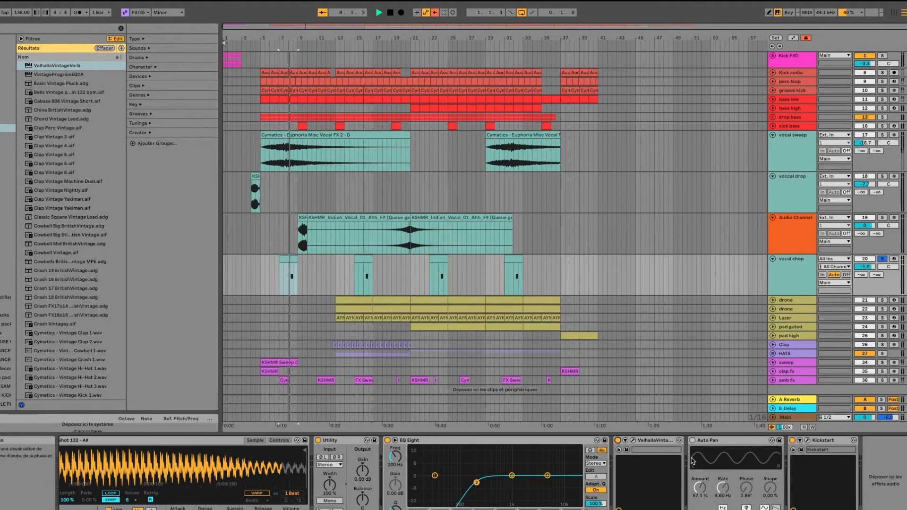
Replay the vocal chop clip, lower the Auto Pan Amount to 49.2% and show its automation lane.
key(space)
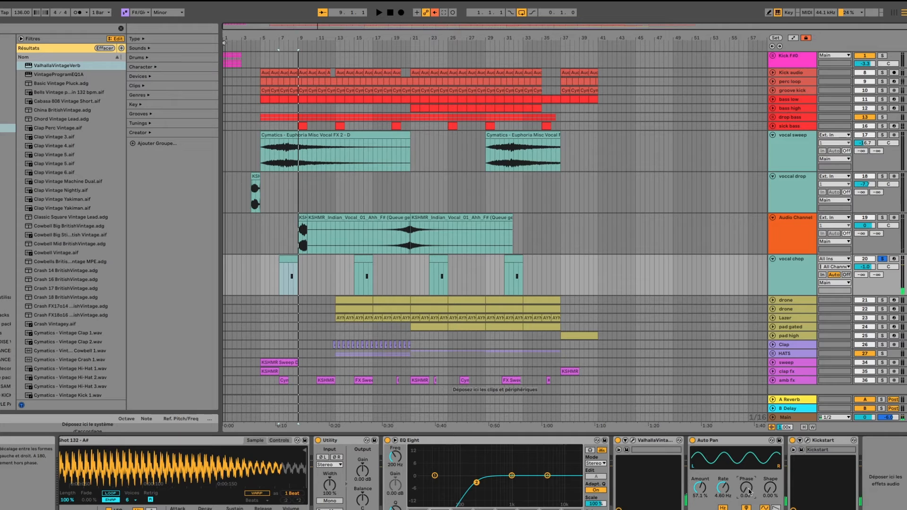
double_click(749, 492)
key(space)
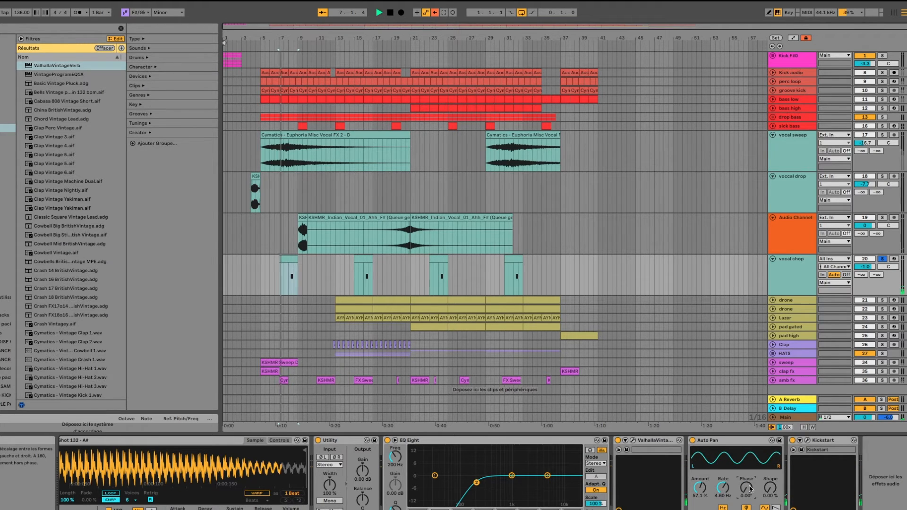
drag(698, 494, 699, 501)
right_click(699, 492)
click(729, 418)
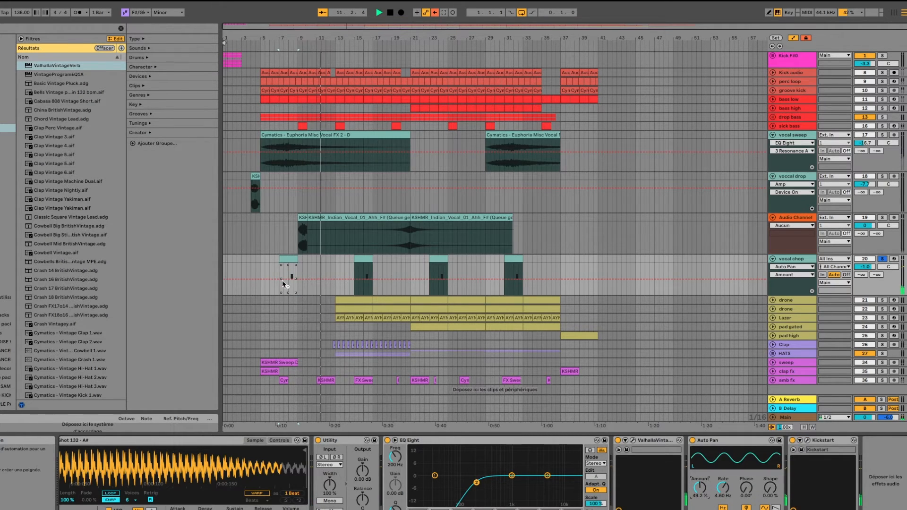
Try an Auto Pan Amount automation ramp up to 68.6% around the first vocal chop clip and play it back.
click(287, 279)
drag(296, 279, 310, 273)
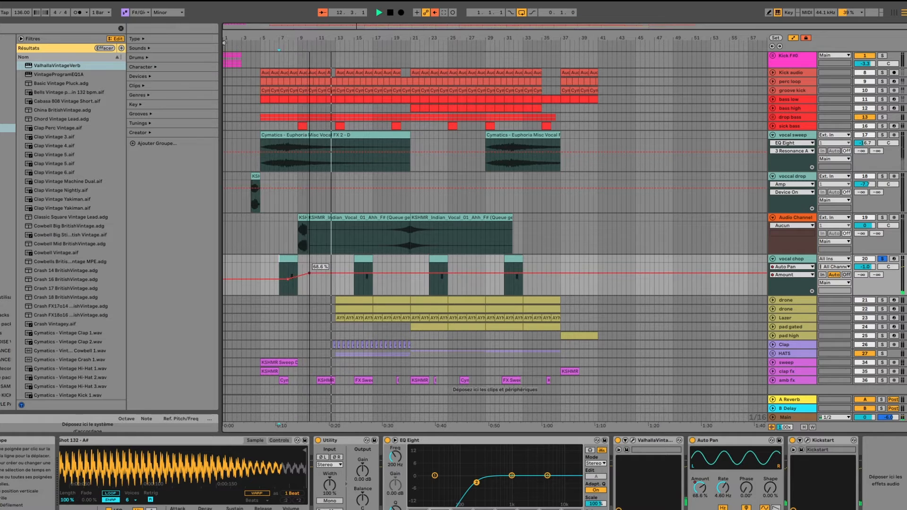
click(290, 271)
key(space)
key(space)
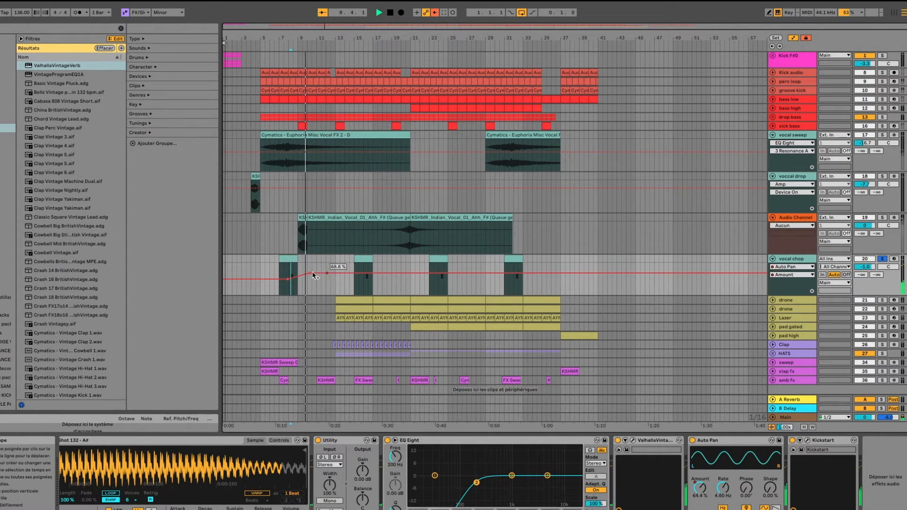
click(310, 273)
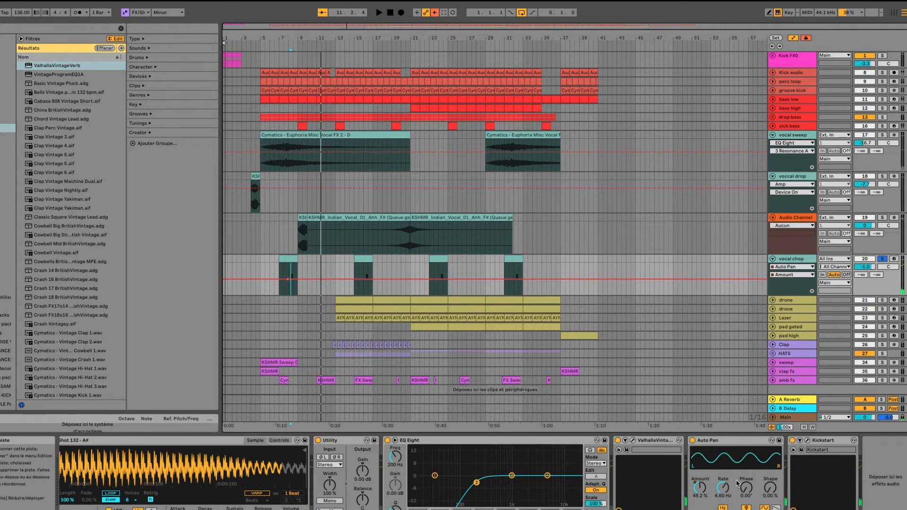
Set the vocal chop's Auto Pan Amount to 42.1%.
drag(699, 491, 699, 493)
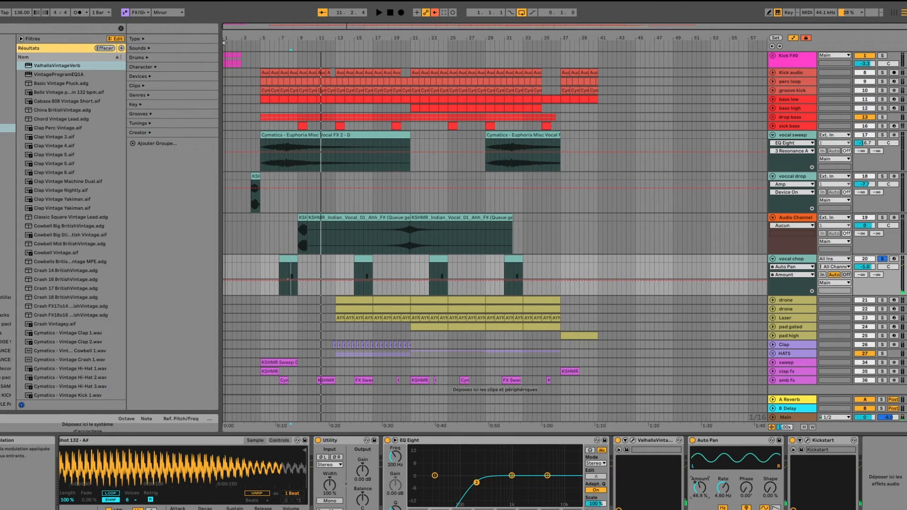
right_click(698, 491)
click(727, 447)
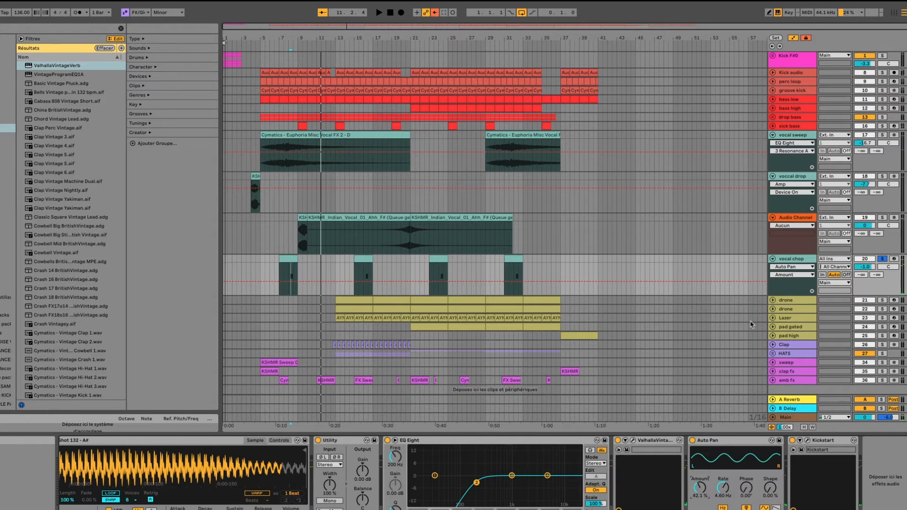
Delete the Audio Channel track and collapse the vocal chop, vocal drop and vocal sweep tracks.
click(773, 259)
click(796, 219)
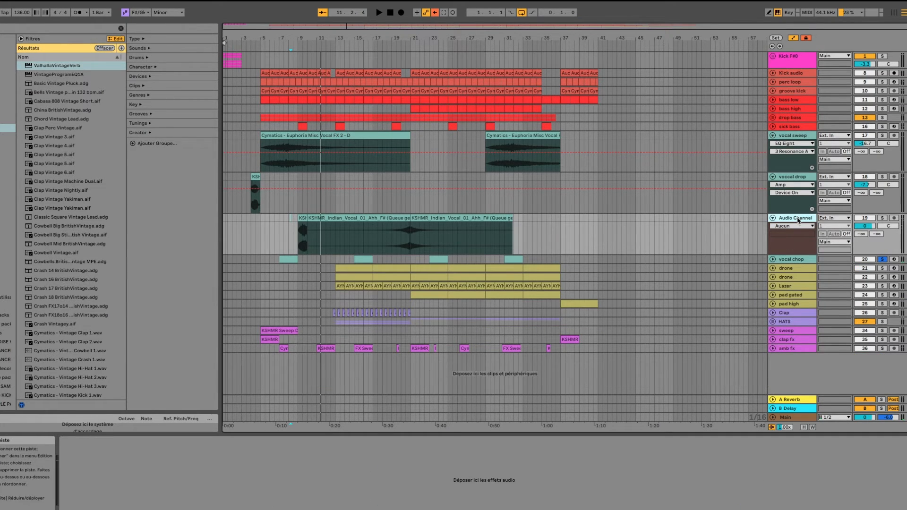
key(Delete)
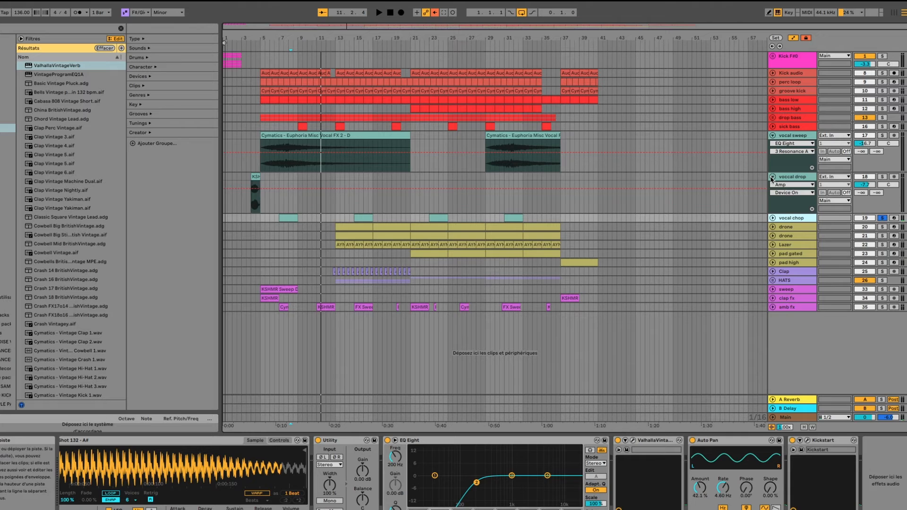
click(772, 177)
click(772, 136)
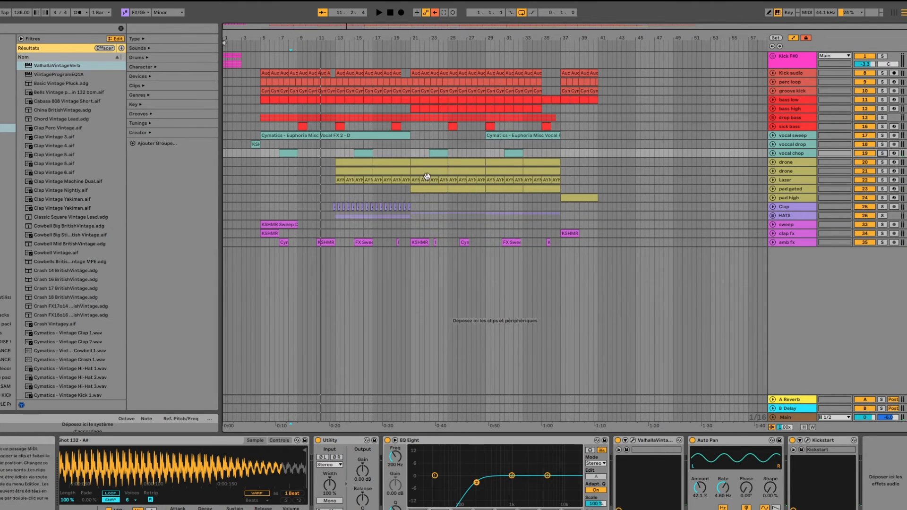
Solo the first drone track, play it from bar 13 and expand the track.
click(342, 161)
click(343, 161)
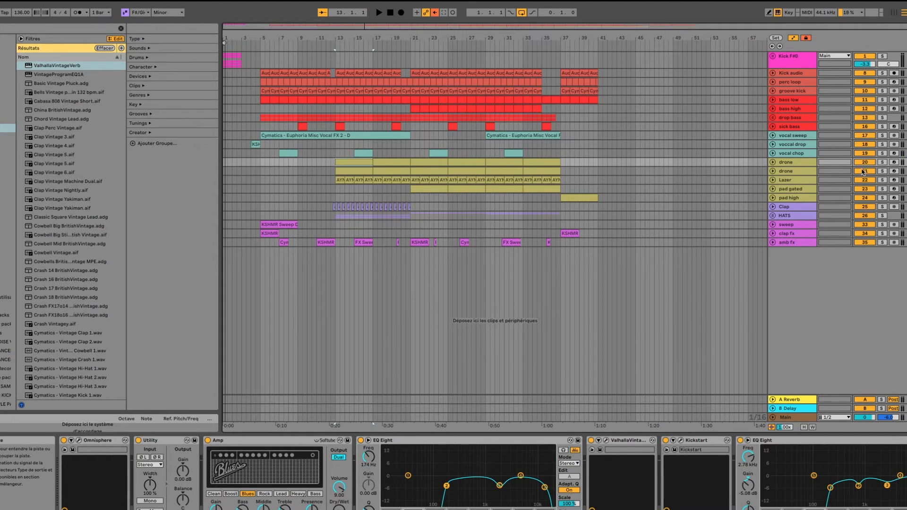
click(882, 162)
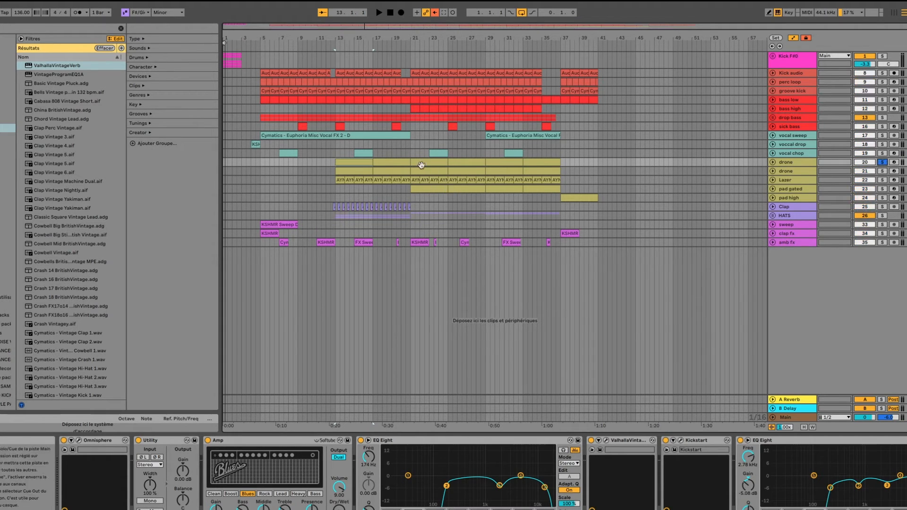
key(space)
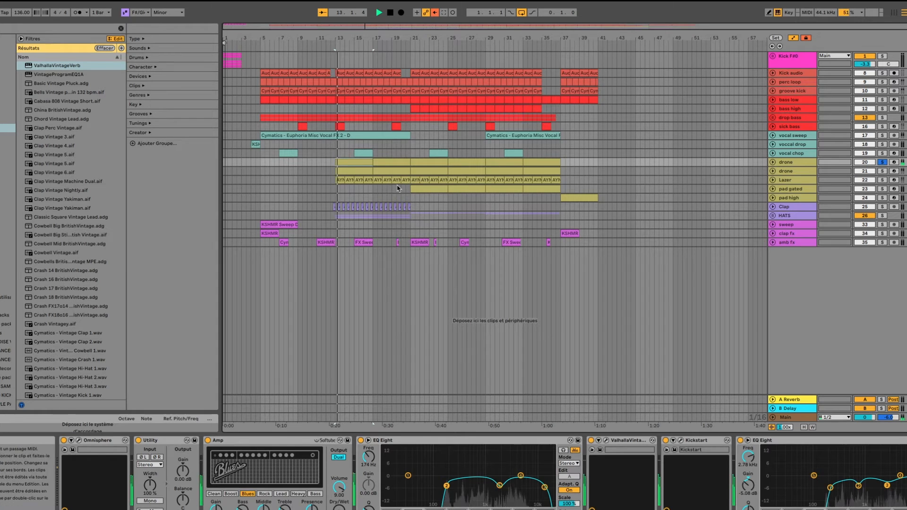
click(777, 162)
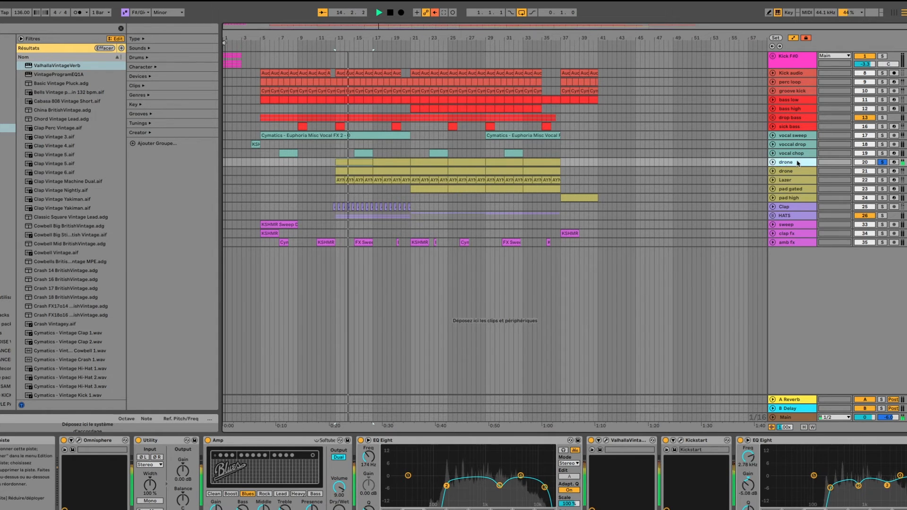
click(772, 162)
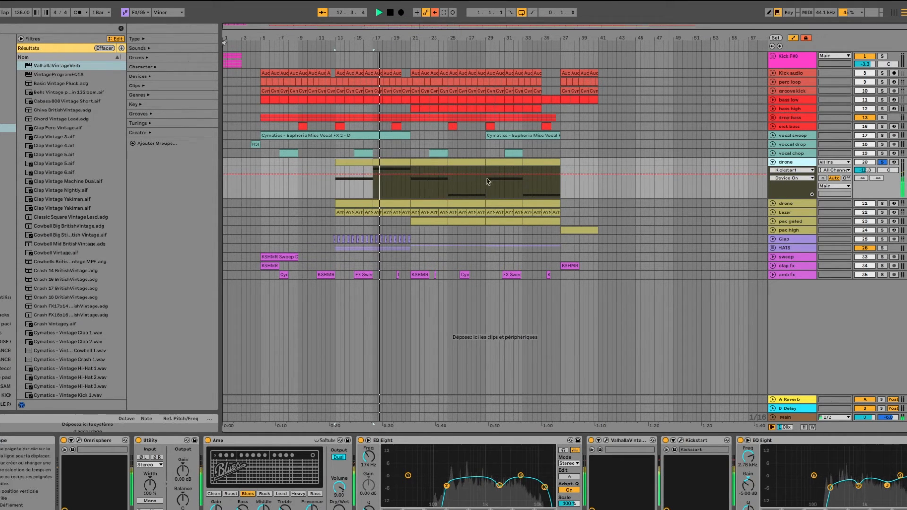
Stop playback, consolidate the first drone's clips from bar 13 to 29 into one clip and open its MIDI notes.
shift+click(472, 162)
key(space)
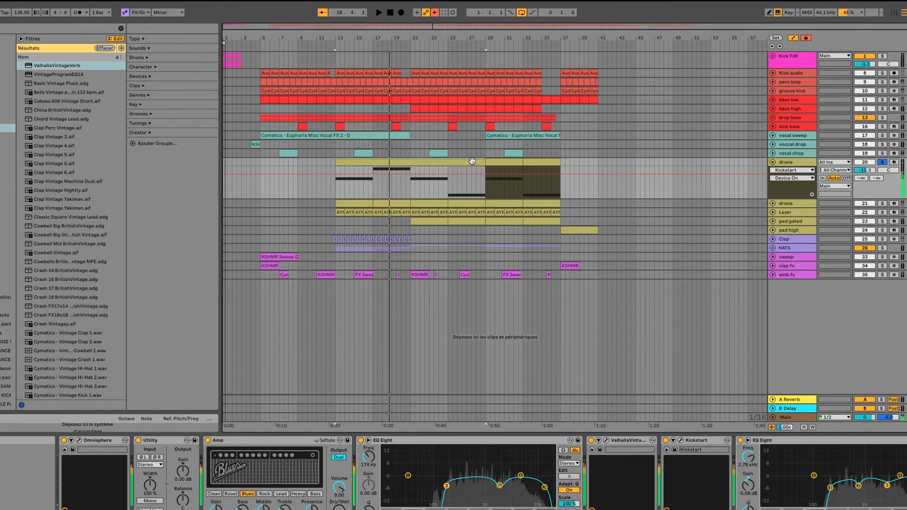
double_click(472, 161)
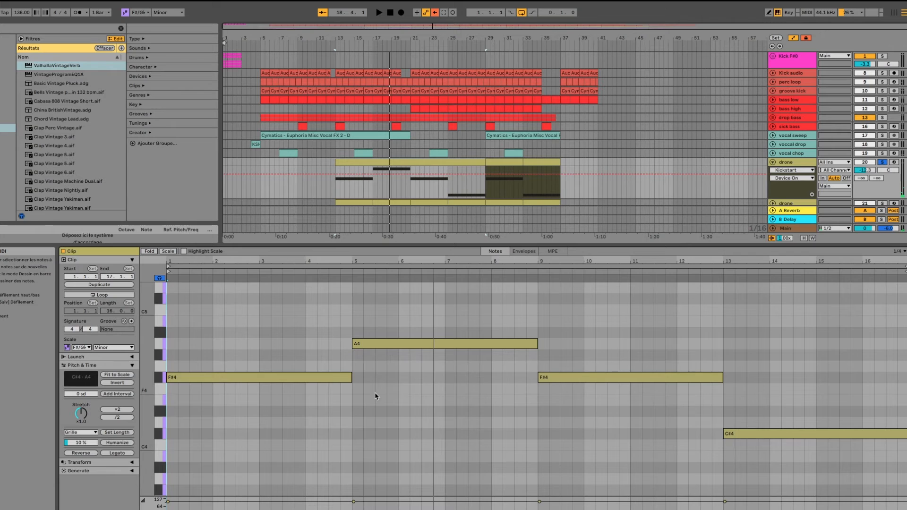
Examine the first drone's Omnisphere patch, close the synth and review the consolidated clip's notes.
key(shift+Tab)
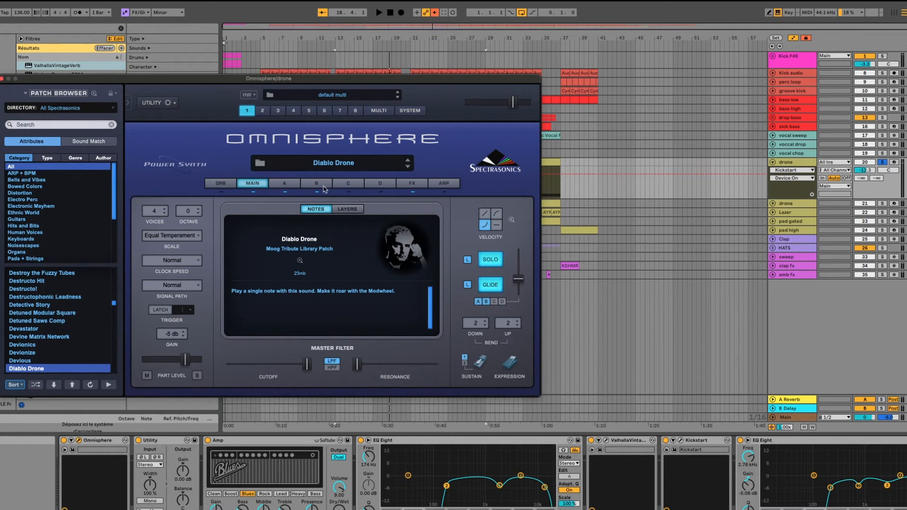
click(2, 79)
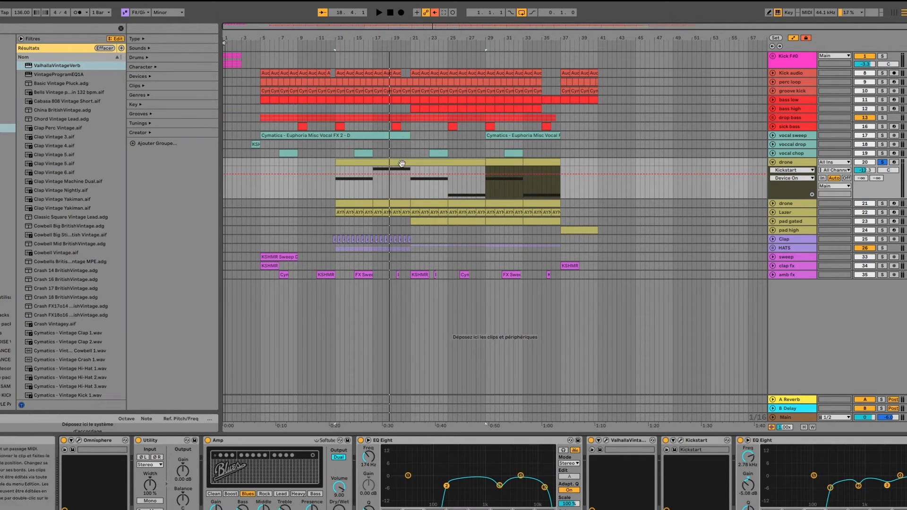
double_click(360, 162)
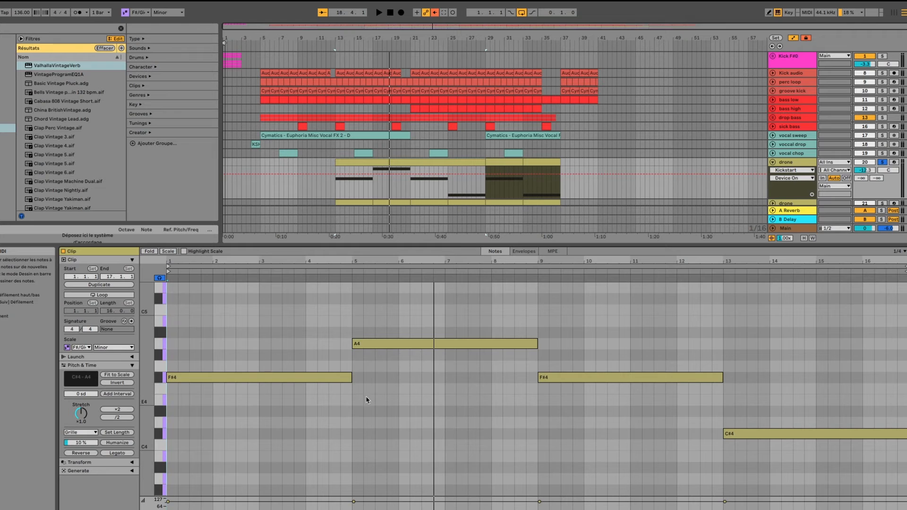
Examine the first drone's device chain from Amp and EQ Eight through the Valhalla reverb and Kickstart to the last EQ Eight.
click(799, 164)
click(810, 161)
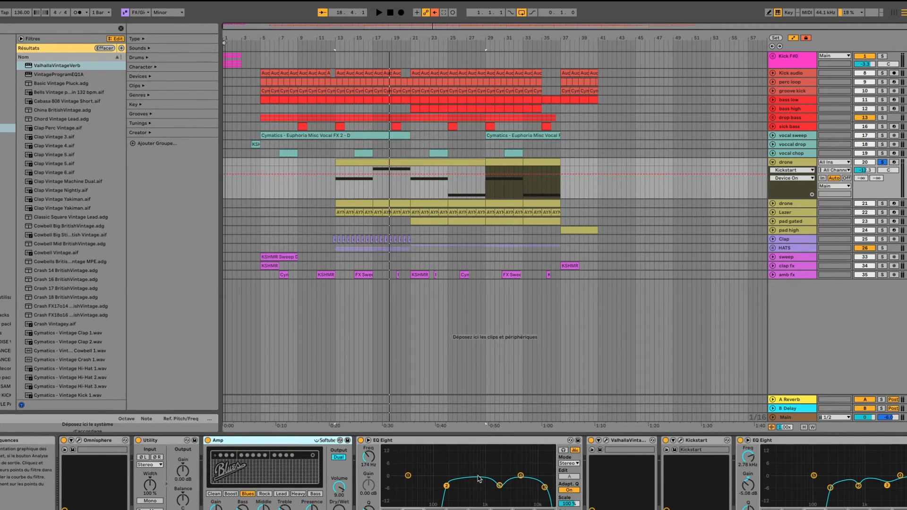
scroll(479, 478, right, 3)
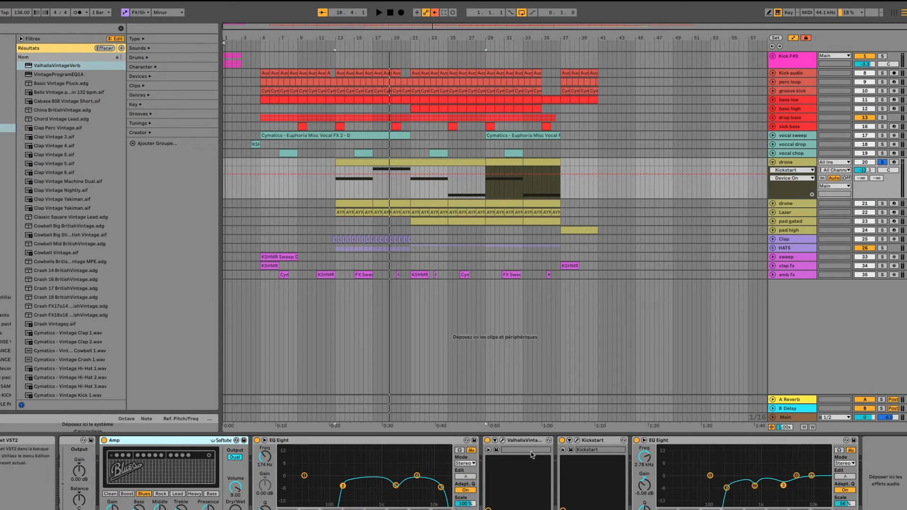
click(598, 442)
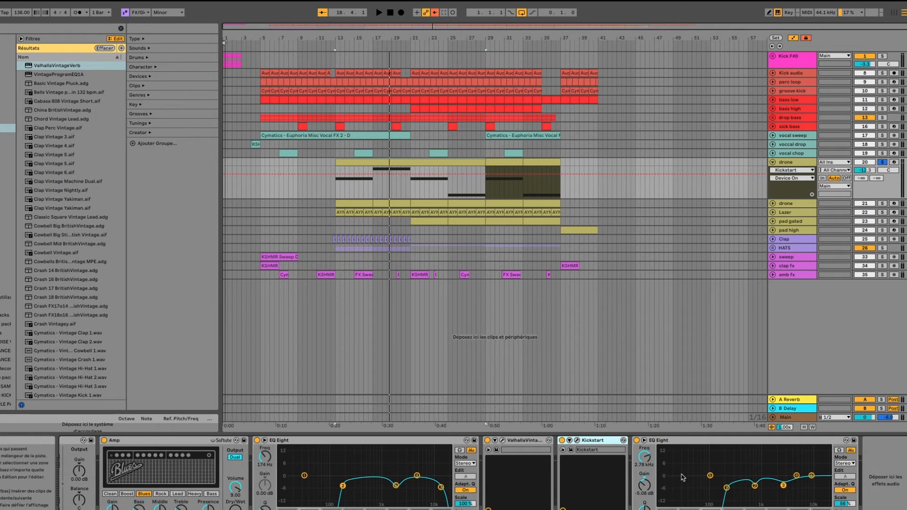
Solo and expand the second drone track, examine its Omnisphere patch and close the synth.
click(881, 203)
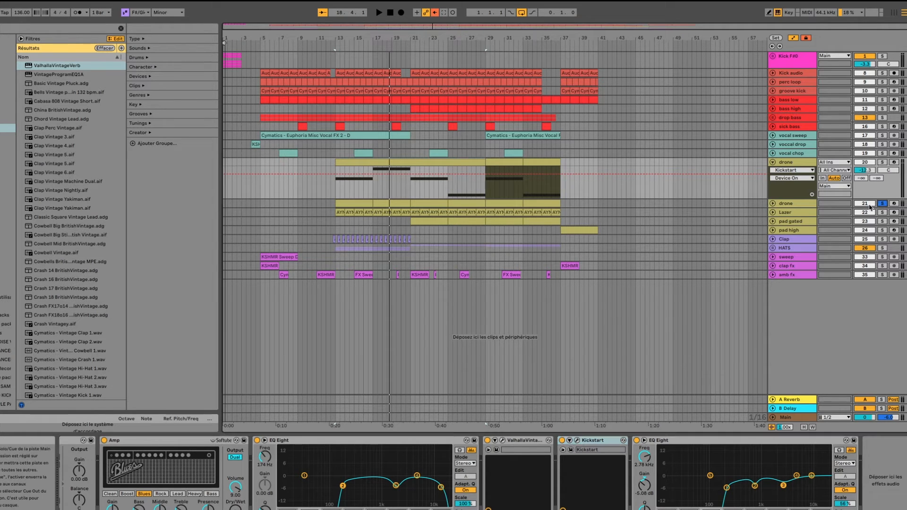
click(773, 203)
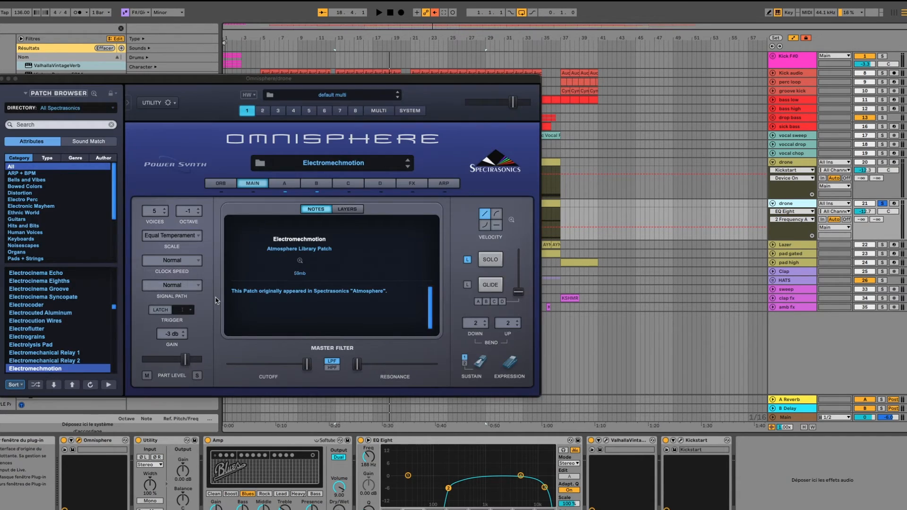
click(2, 79)
Consolidate the second drone's clips from bar 13 to 29 into one clip and open its MIDI notes.
click(366, 203)
shift+click(461, 208)
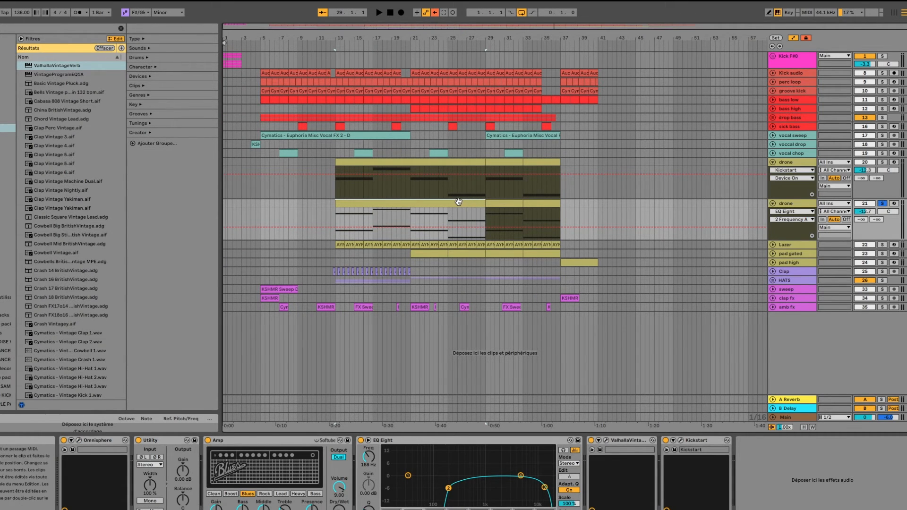
double_click(456, 203)
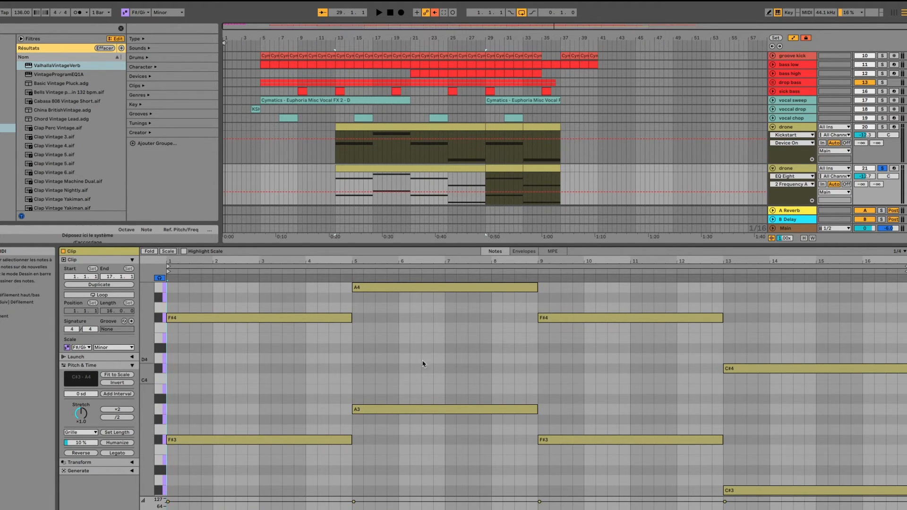
Solo and play both drones together, compare with the second one unsoloed, and show the second drone's devices.
click(882, 127)
click(801, 168)
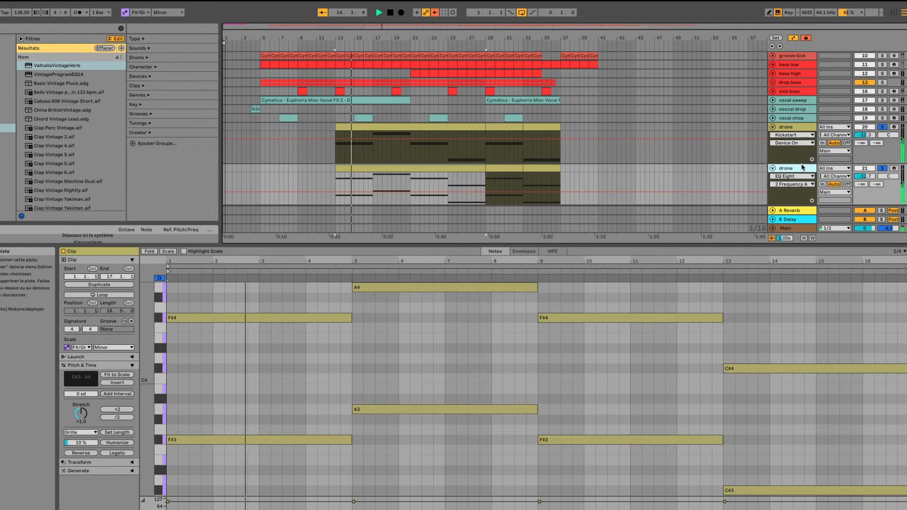
click(882, 168)
click(882, 168)
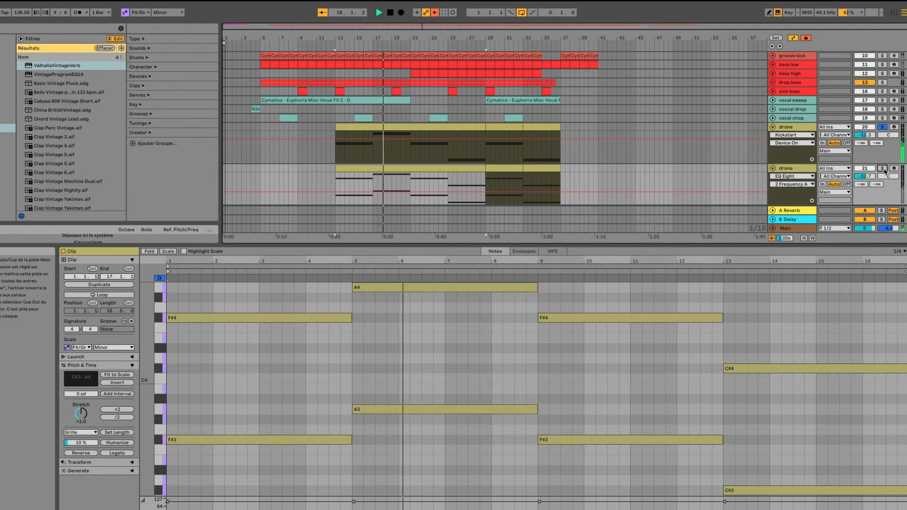
click(807, 169)
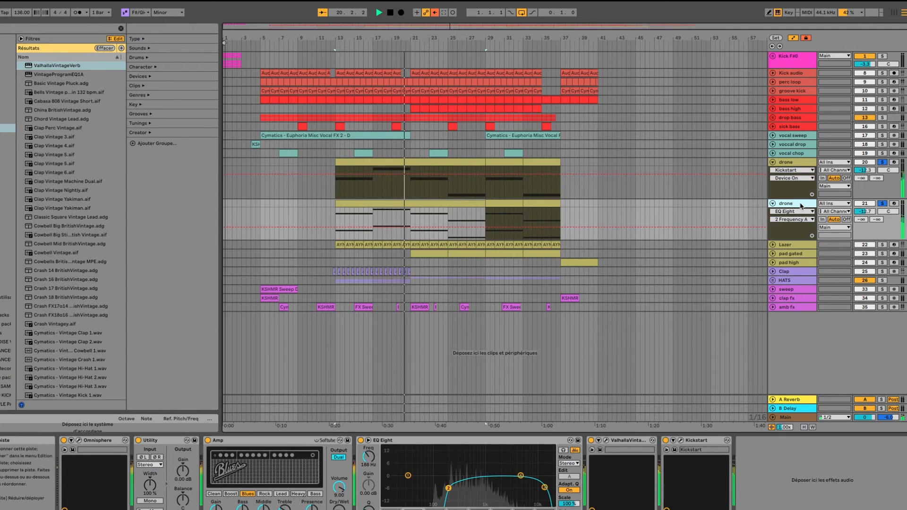
key(space)
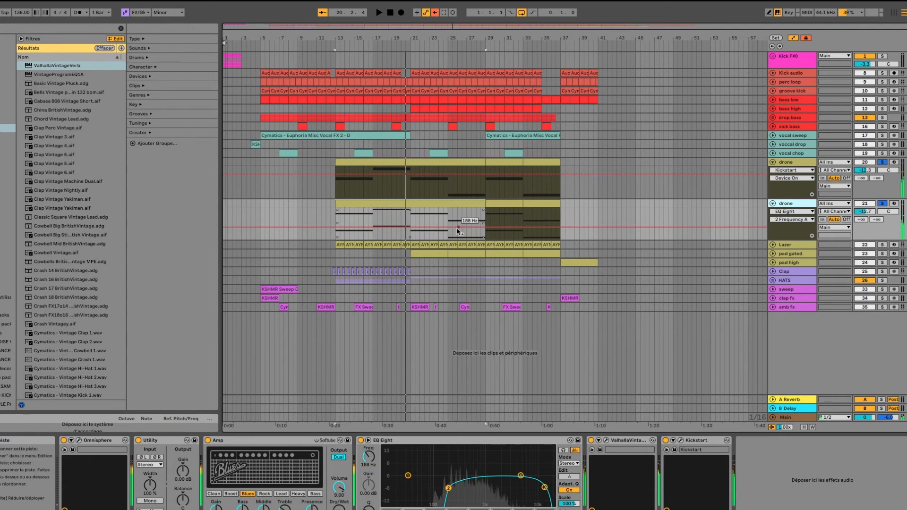
Collapse both drone tracks and add the Kick audio and Kick F#0 tracks to the solo.
click(773, 162)
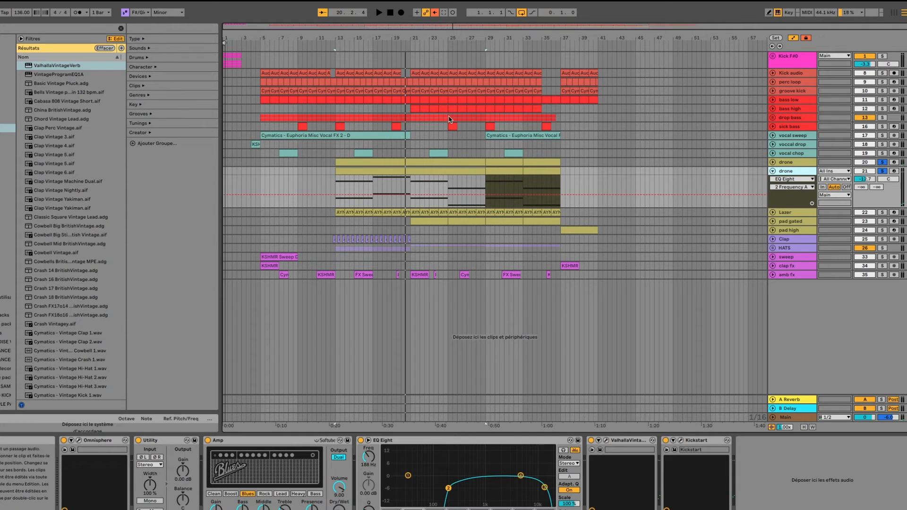
click(773, 170)
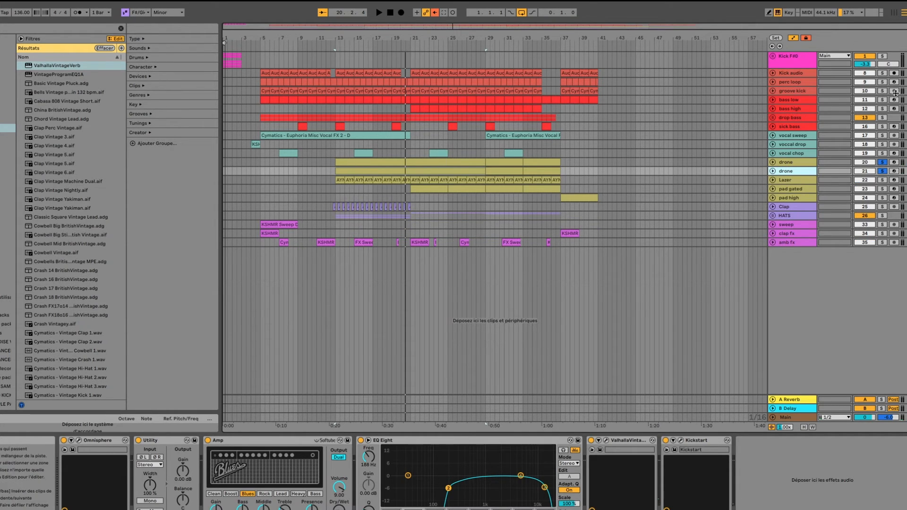
click(882, 73)
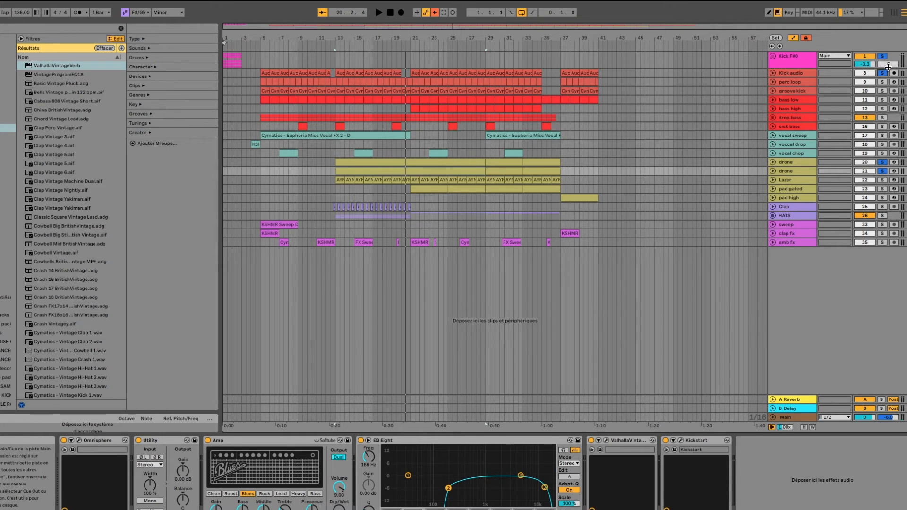
Play the soloed drones and kicks together, add the drop bass track to the solo, and stop playback.
key(space)
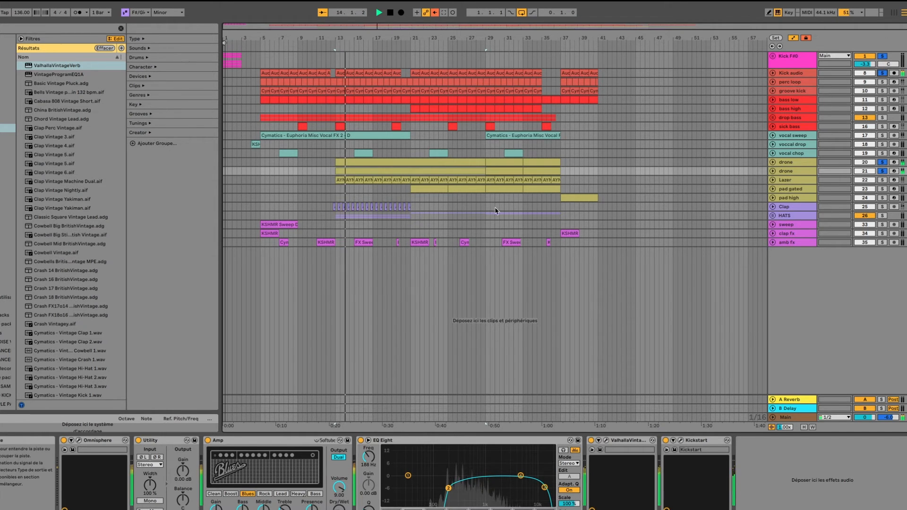
click(882, 117)
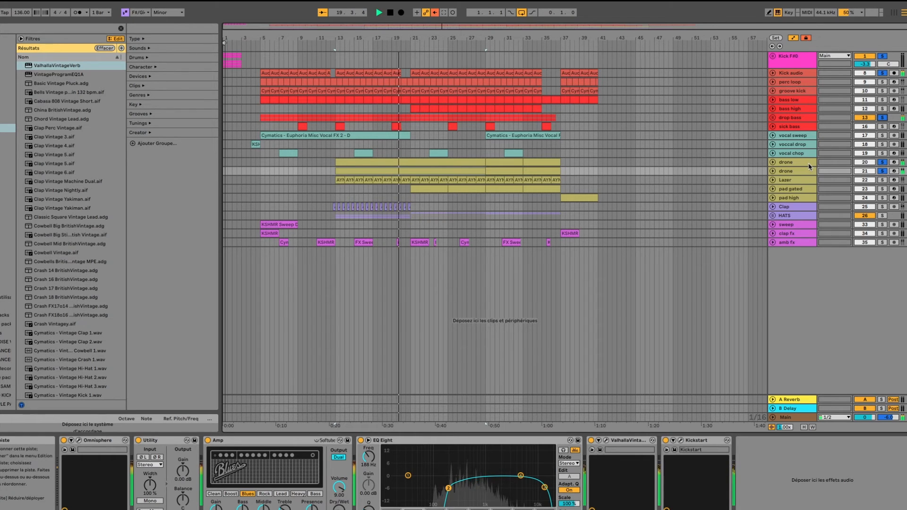
key(space)
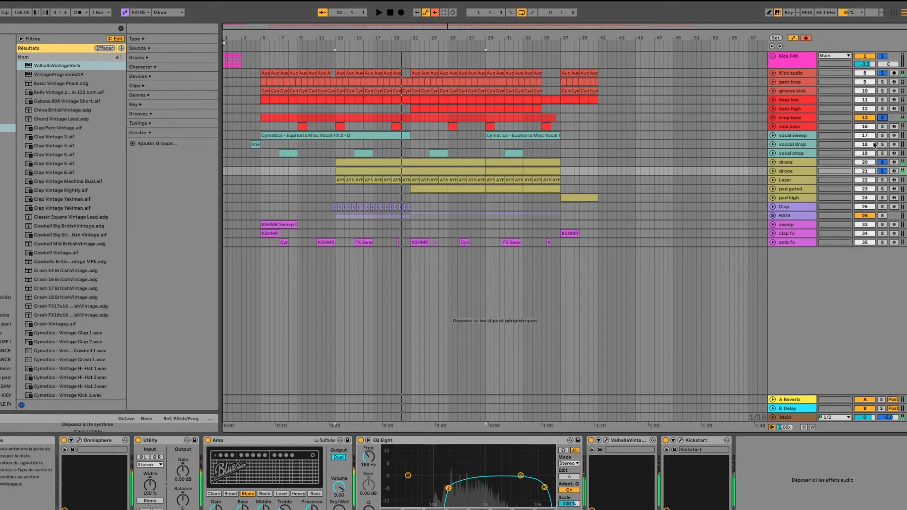
Solo only the Lazer track, expand it, audition it from bar 21 and show its device chain.
click(882, 180)
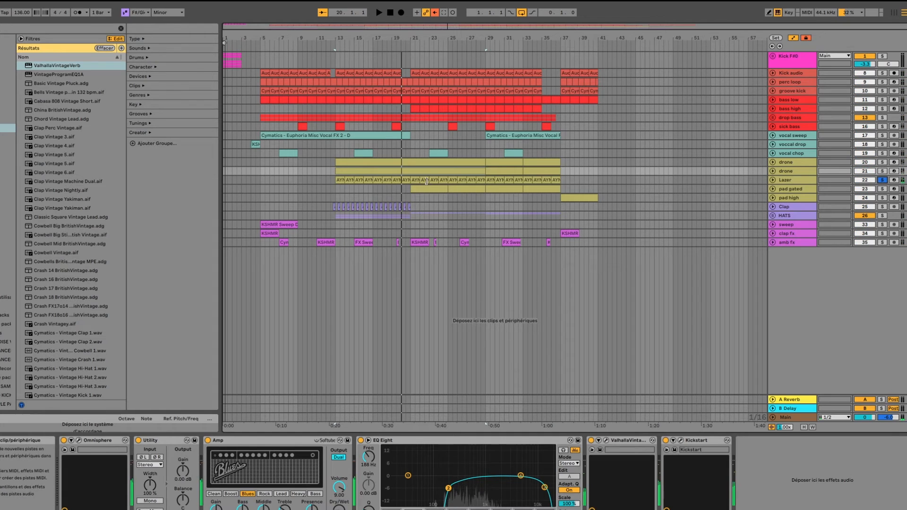
click(414, 189)
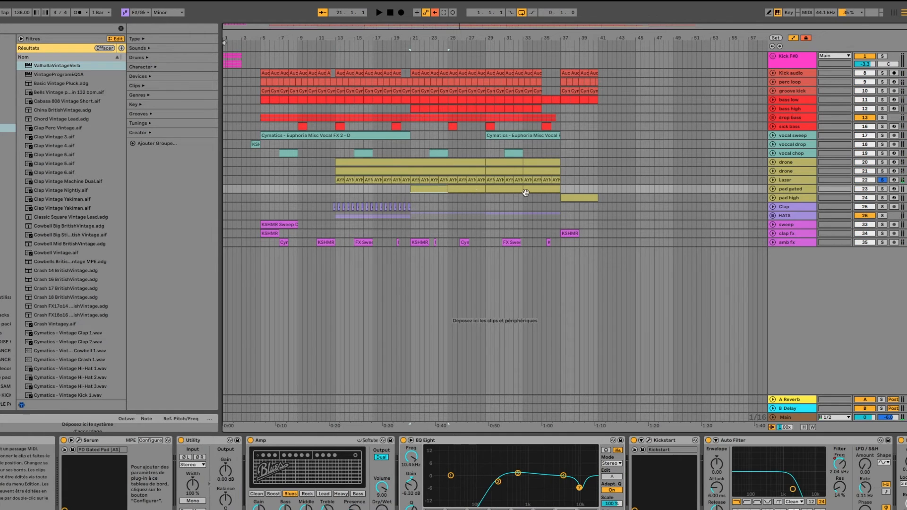
click(773, 179)
key(space)
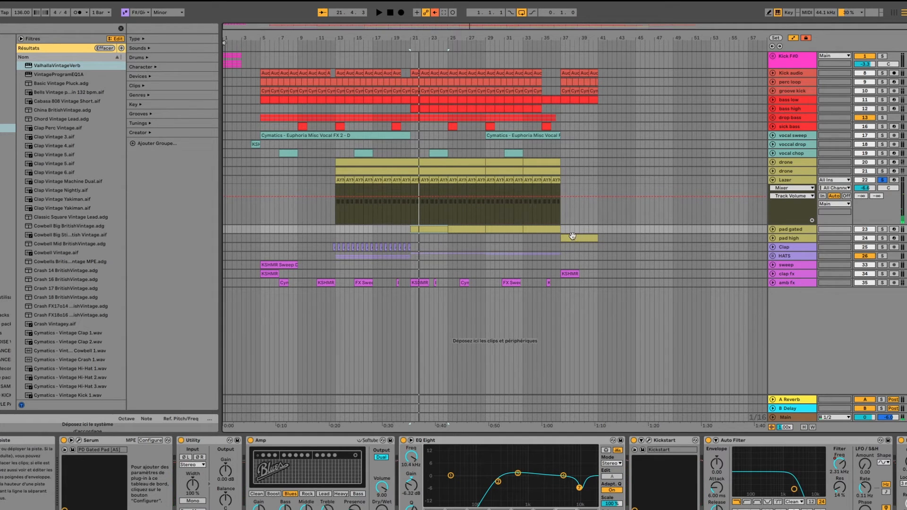
click(801, 187)
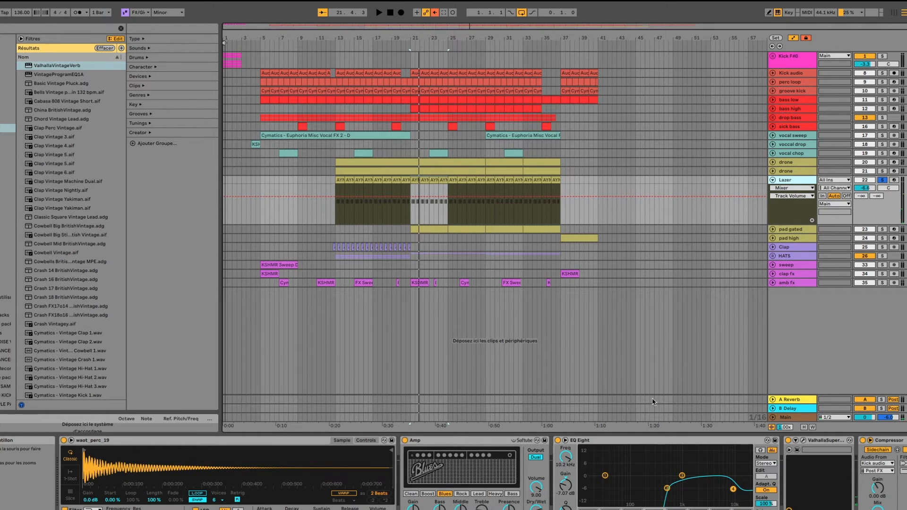
Turn off ValhallaSupermassive and Amp on the Lazer track and play the waot_perc_19 sample without them.
click(790, 450)
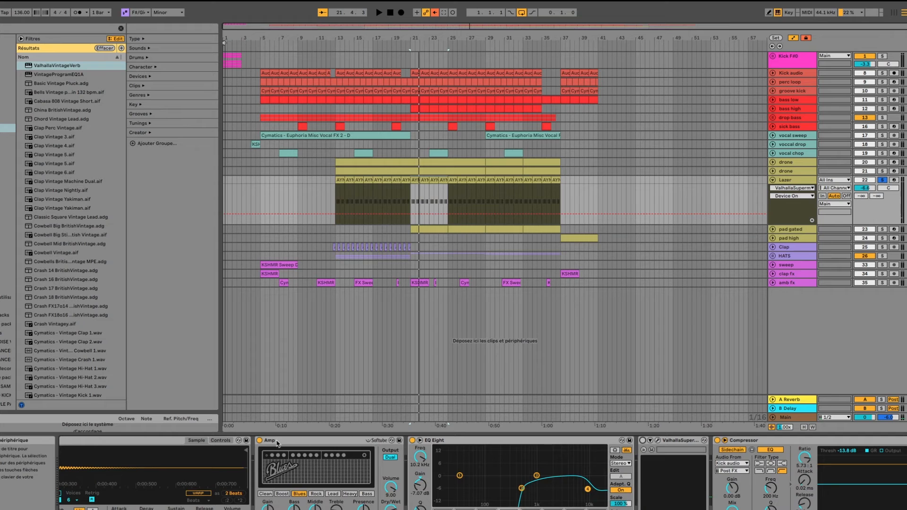
click(259, 440)
key(space)
scroll(396, 459, left, 3)
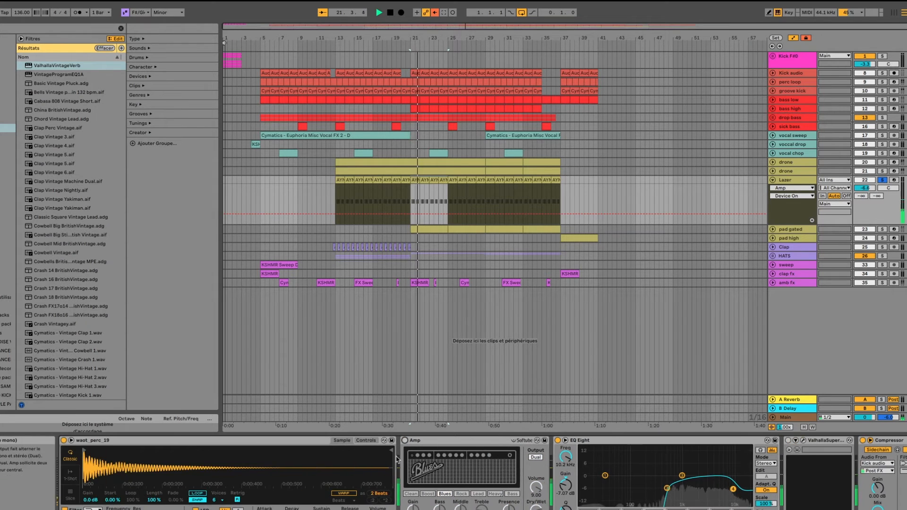
Try raising the amplitude envelope's sustain on the Lazer's sampler to full during playback, and undo the change.
click(365, 440)
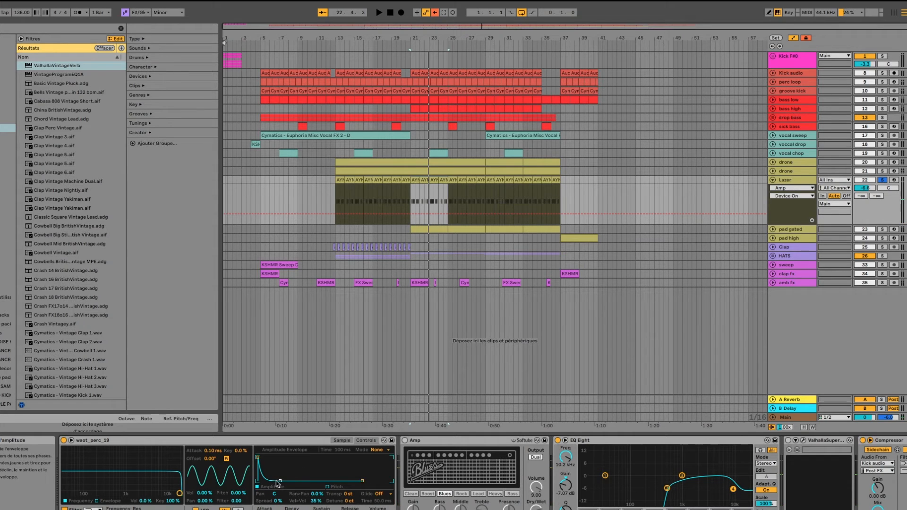
drag(281, 481, 301, 457)
key(space)
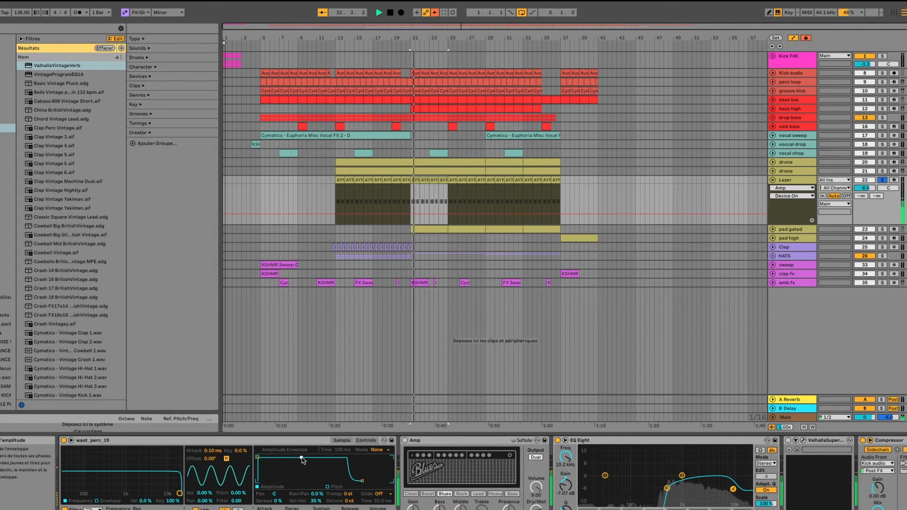
key(ctrl+z)
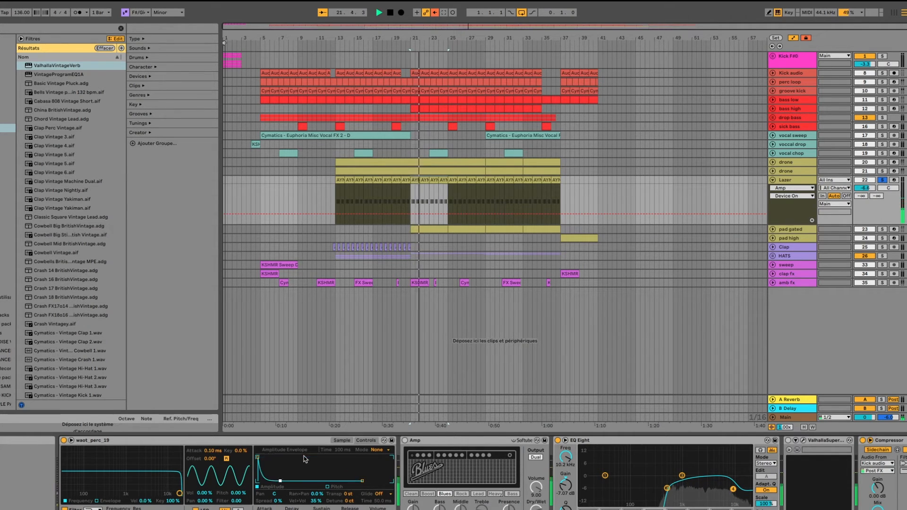
Show the pitch envelope in the Lazer's sampler controls, audition it during playback and return to the sample view.
click(342, 440)
click(361, 440)
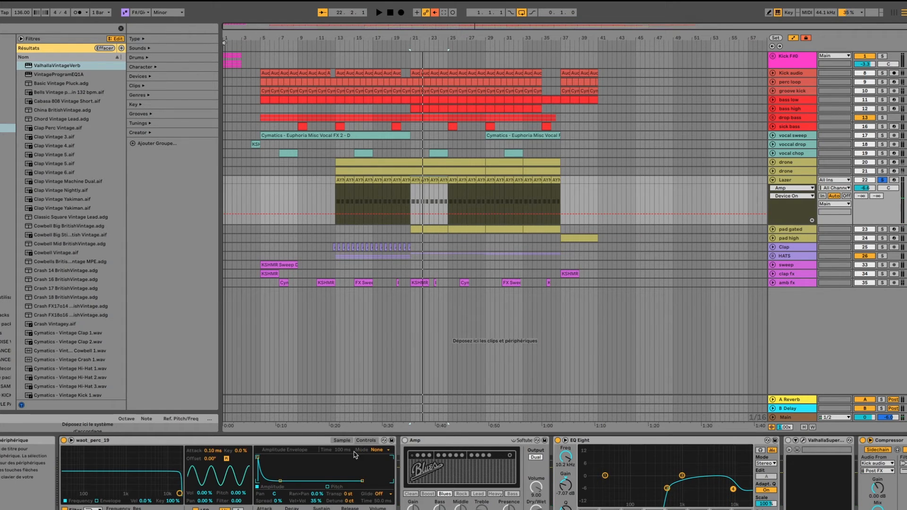
click(327, 486)
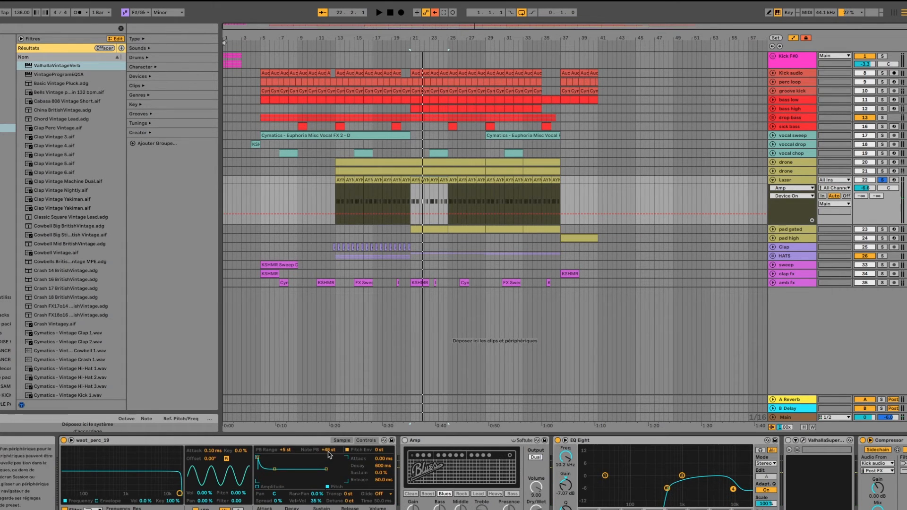
key(space)
mouse_move(386, 451)
mouse_down()
mouse_move(386, 437)
mouse_move(386, 449)
mouse_up()
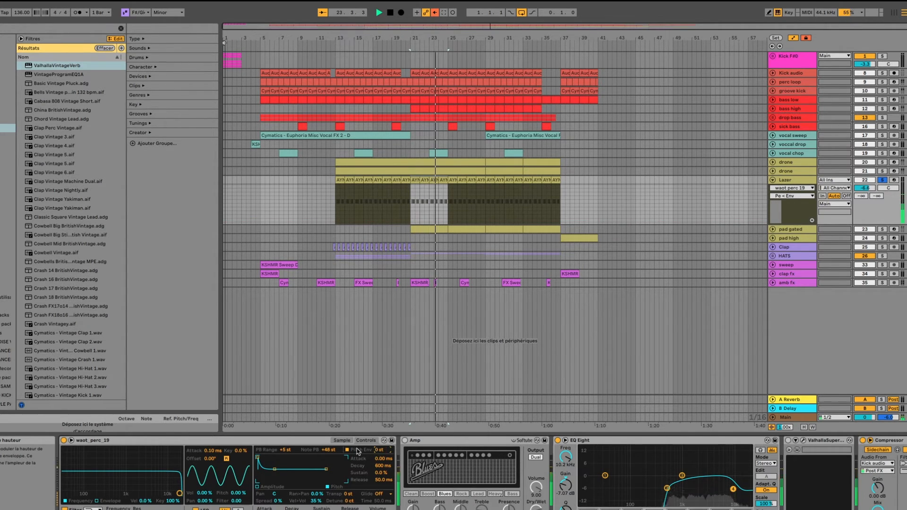
click(341, 440)
Turn ValhallaSupermassive back on for the Lazer, browse its Dotted echo presets around DottedEighthOrbits, and close the plug-in.
scroll(522, 454, right, 5)
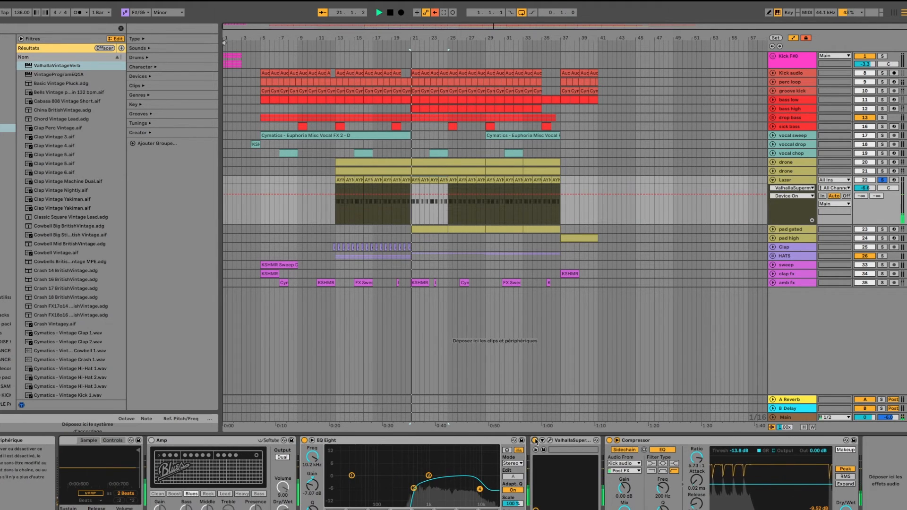
click(550, 441)
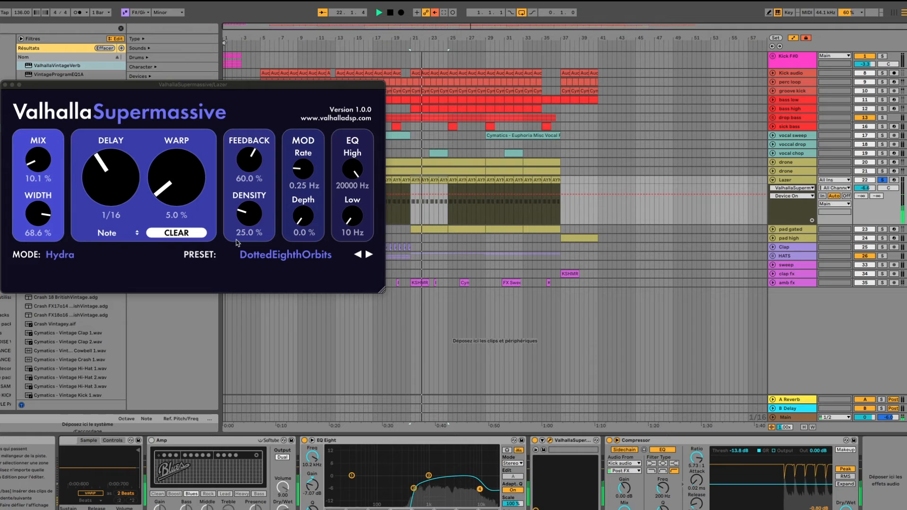
click(279, 258)
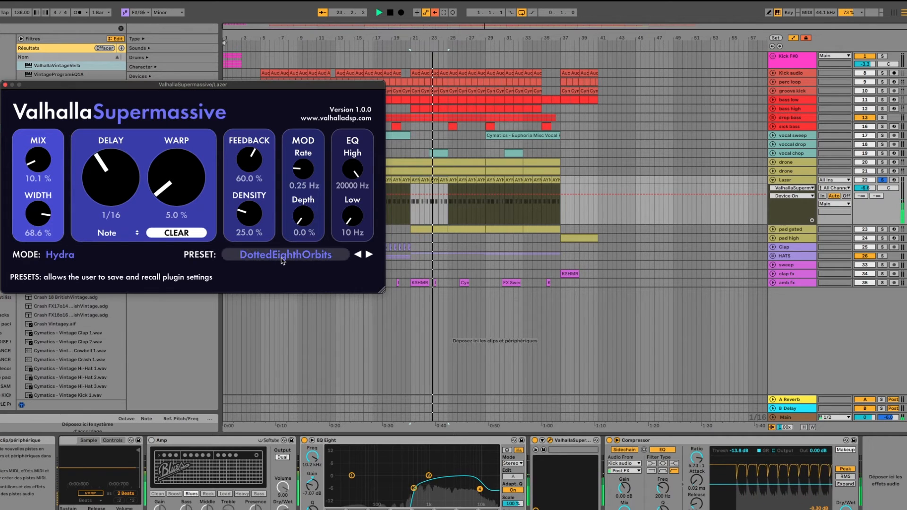
mouse_move(290, 340)
mouse_move(368, 275)
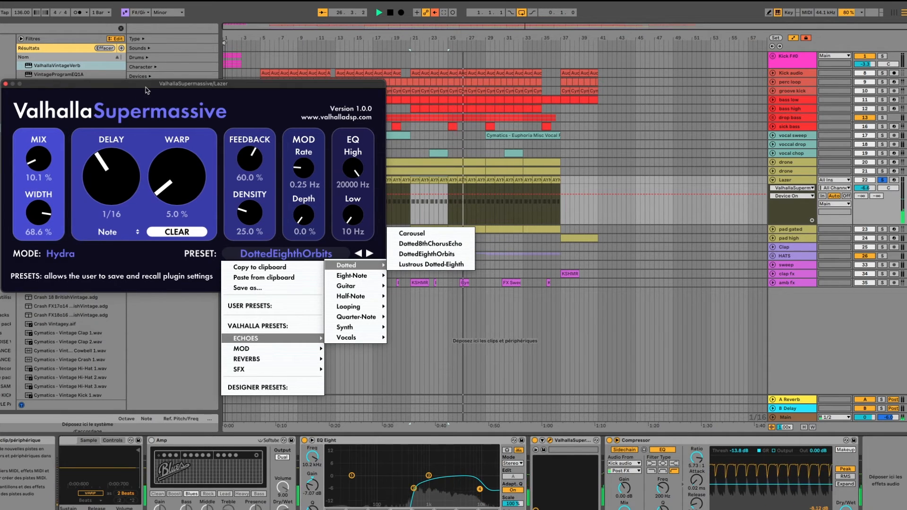
click(5, 84)
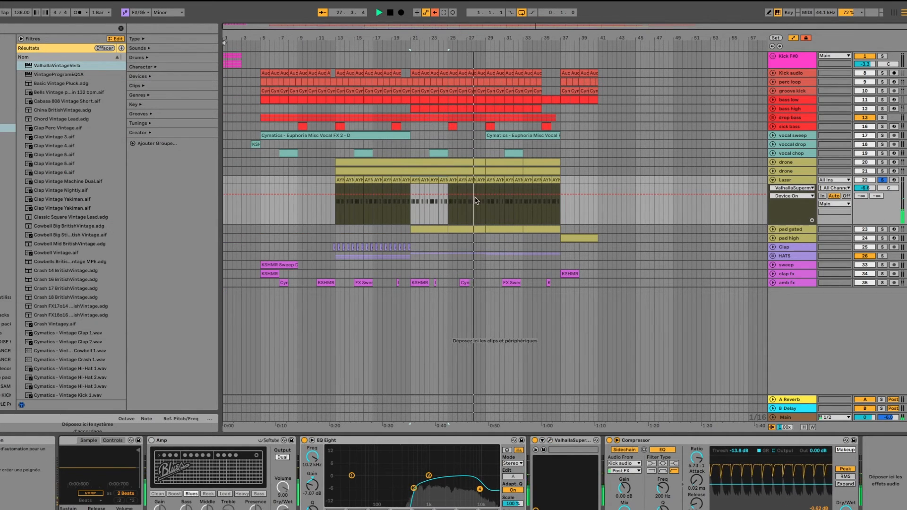
Collapse the Lazer track, expand and solo the pad gated track, and audition it from bar 21.
click(773, 180)
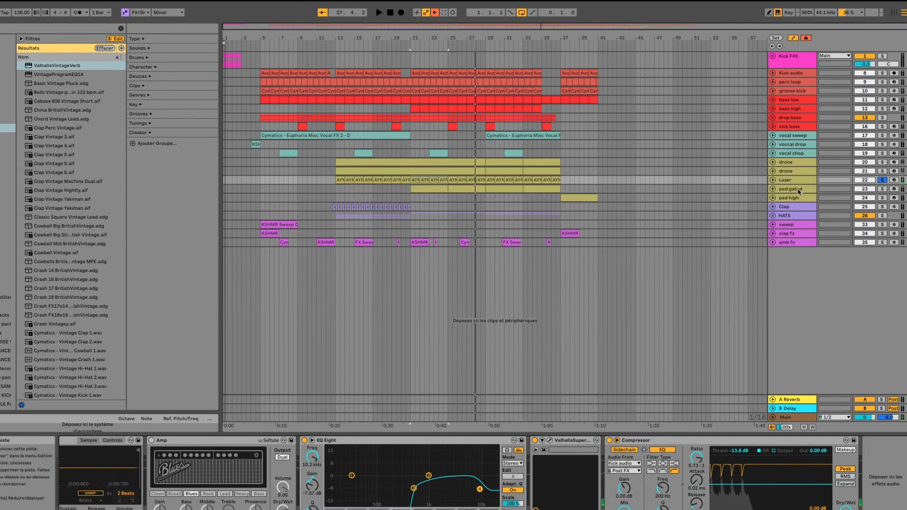
click(834, 190)
click(772, 188)
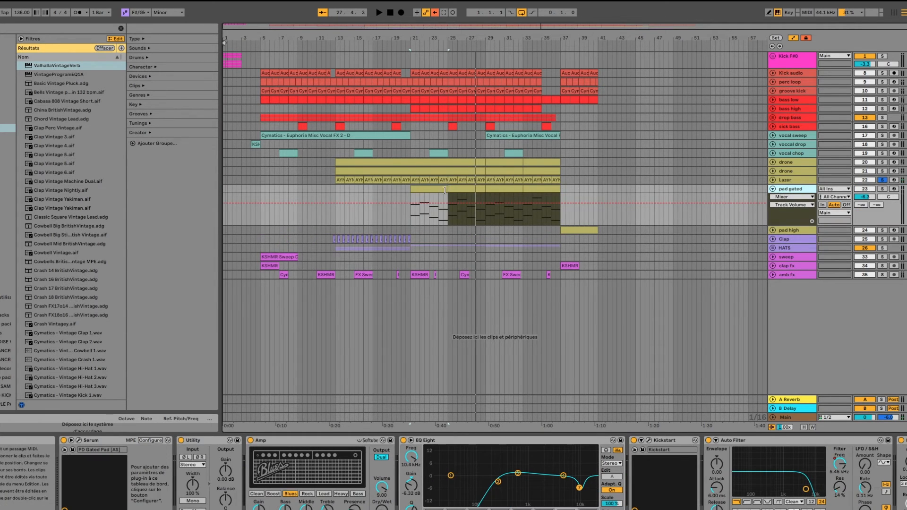
click(881, 188)
key(space)
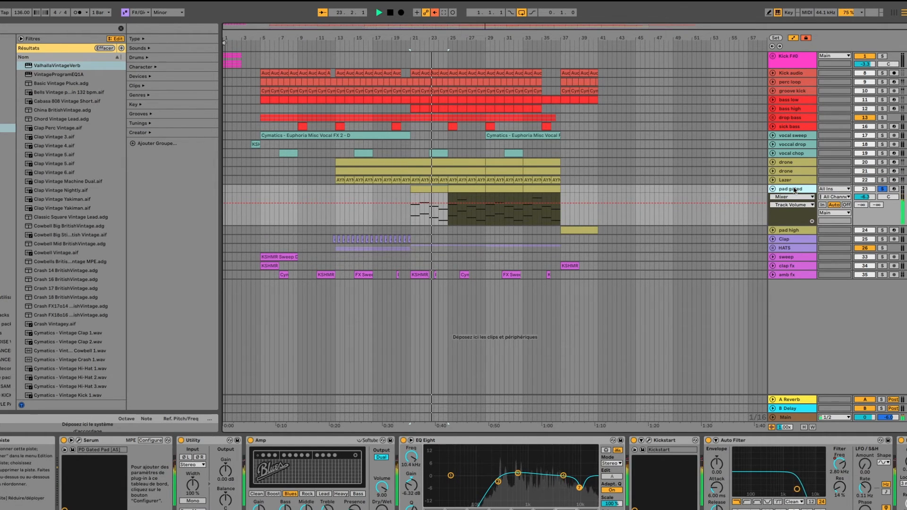
key(space)
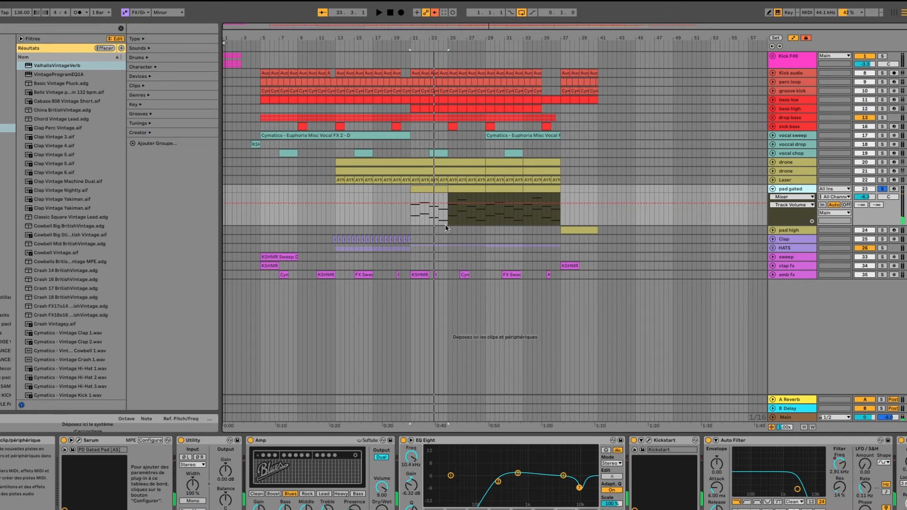
Open the MIDI notes of the first pad gated clip and compare them with the first drone's notes.
double_click(456, 198)
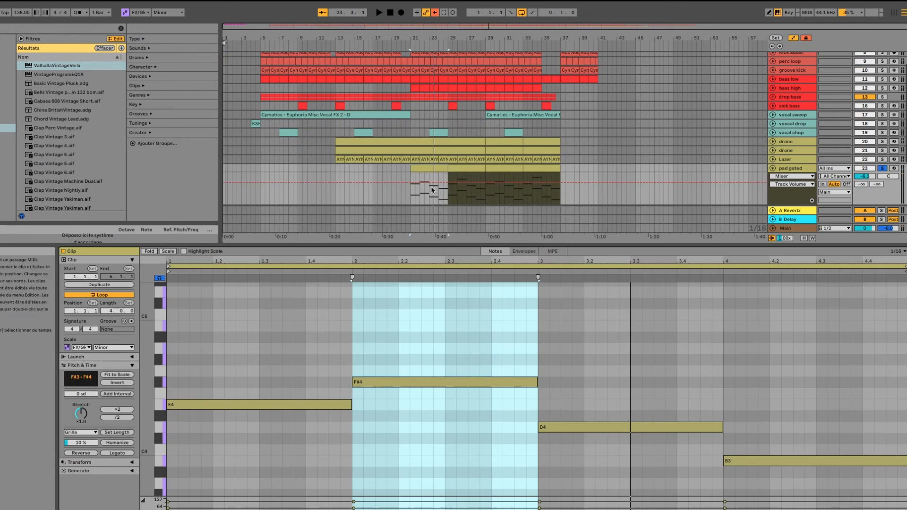
click(797, 169)
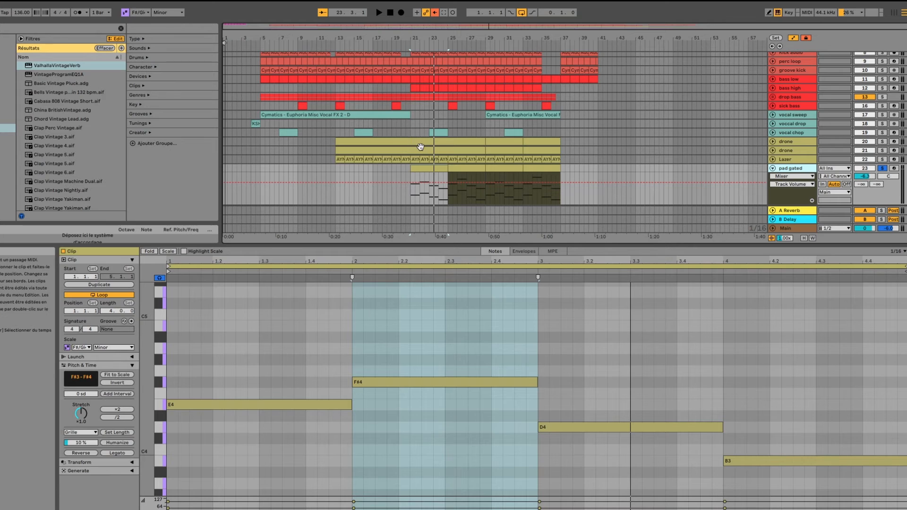
click(388, 352)
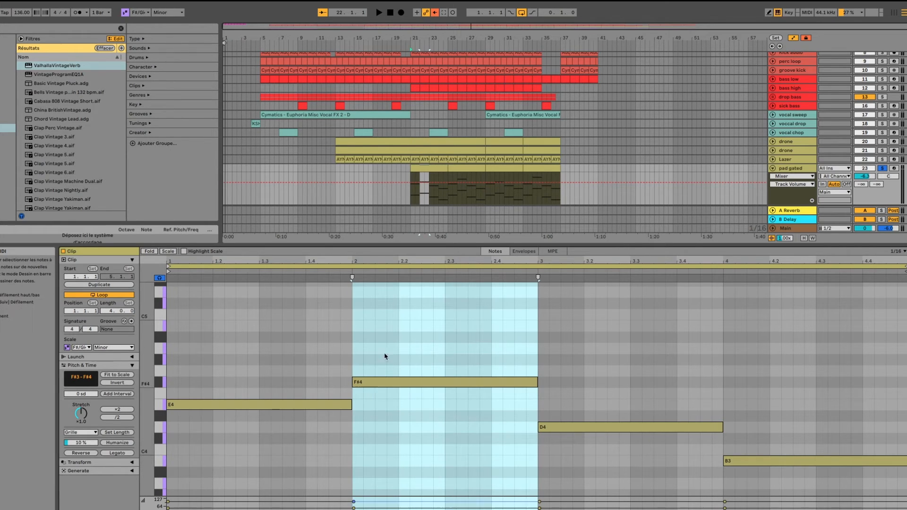
click(437, 142)
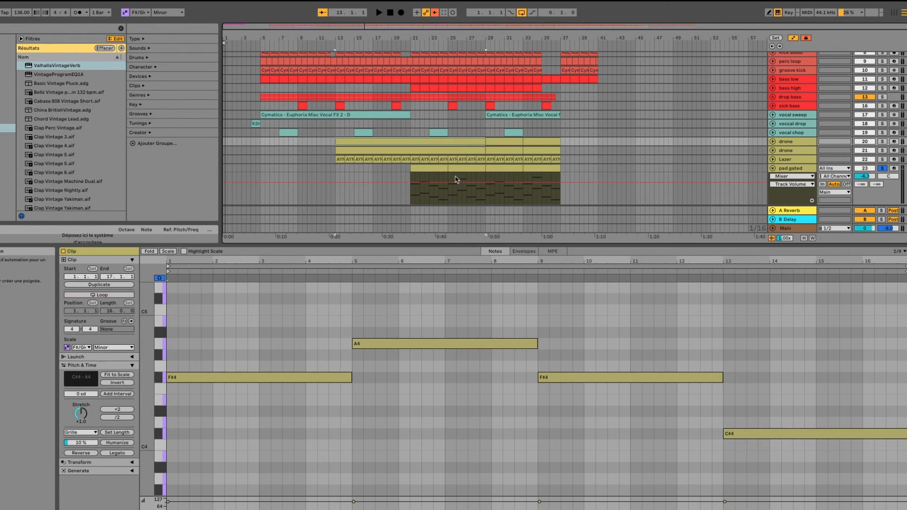
click(436, 168)
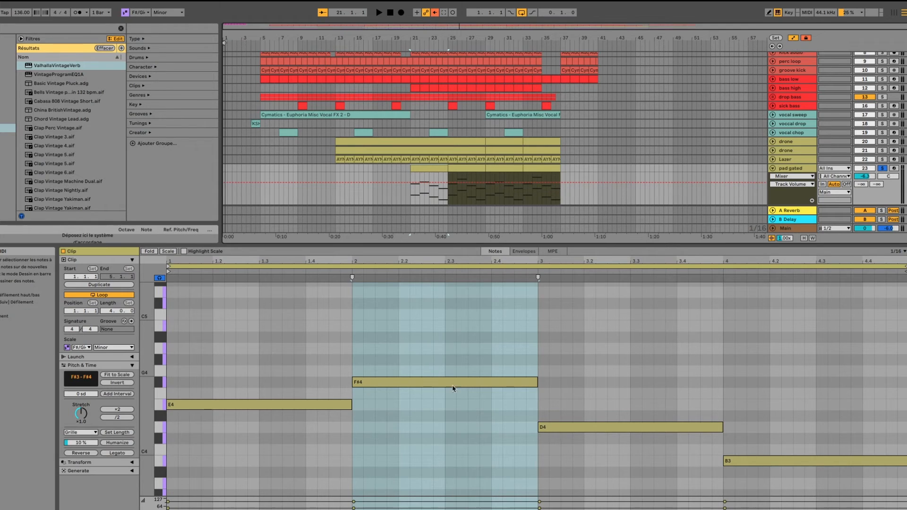
Show the pad gated track's devices, open its Serum synth and locate PD Gated Pad [AS] among the Pads presets.
click(804, 169)
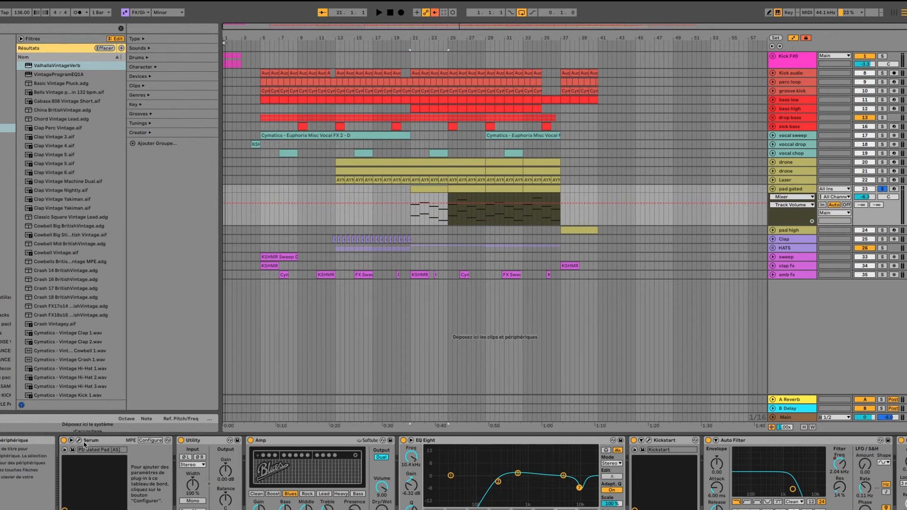
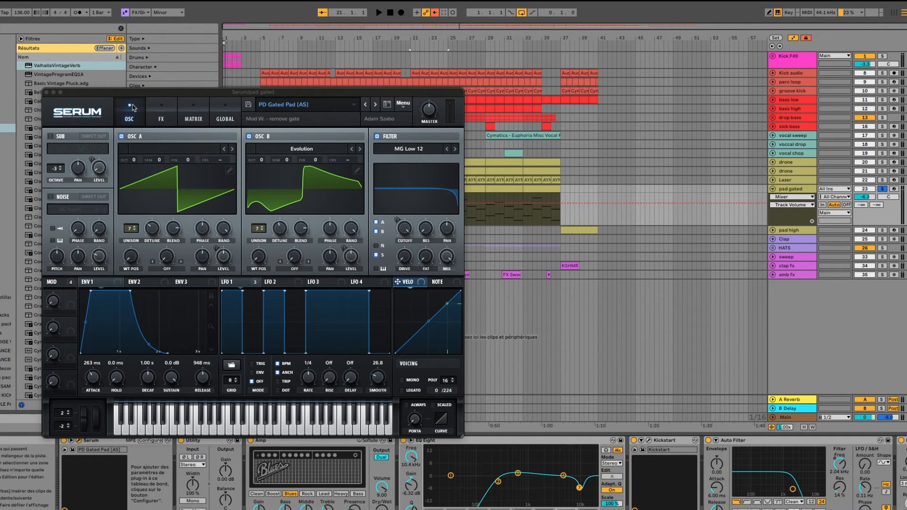
click(47, 92)
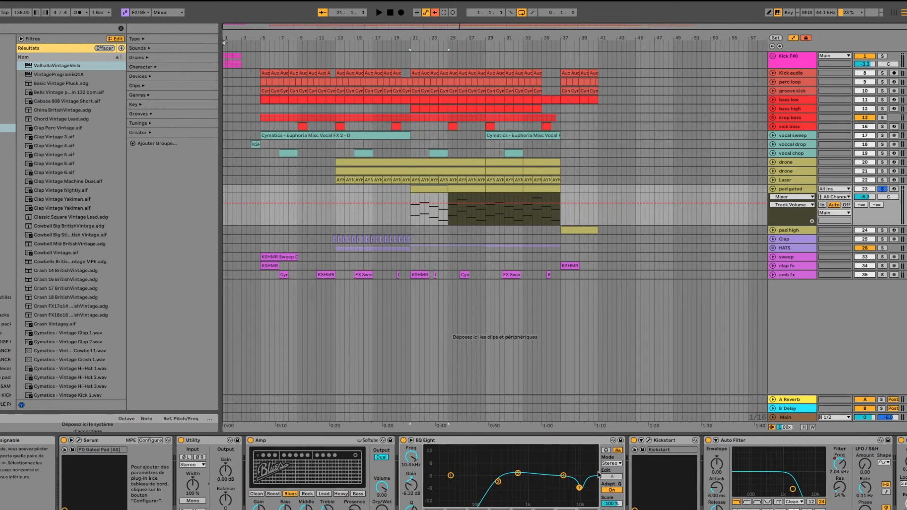
click(79, 440)
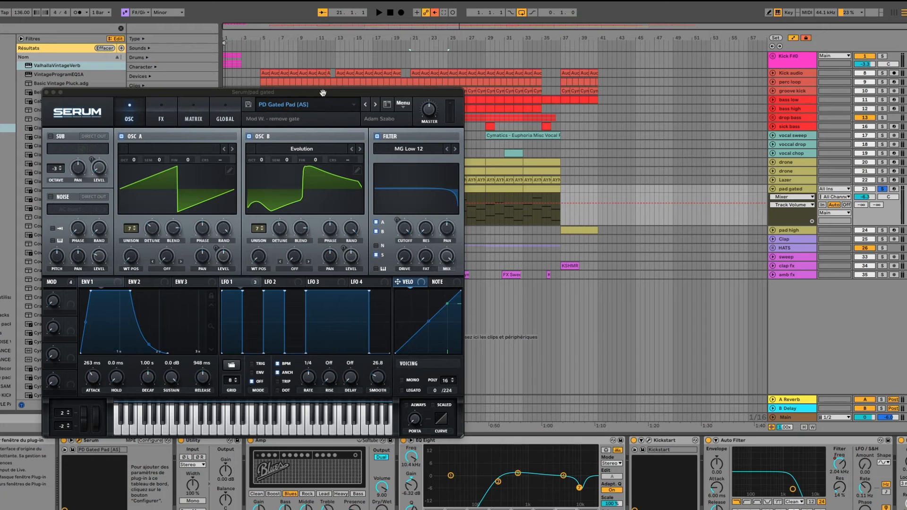
click(293, 104)
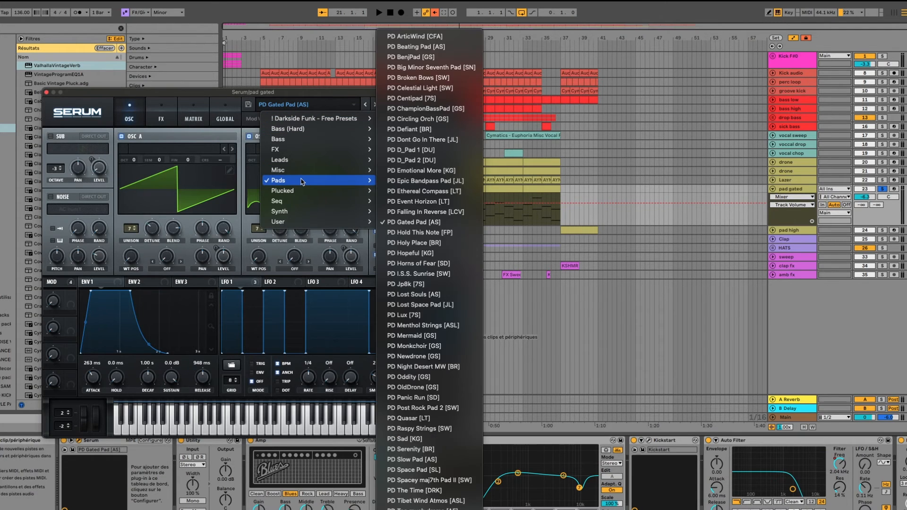
click(212, 95)
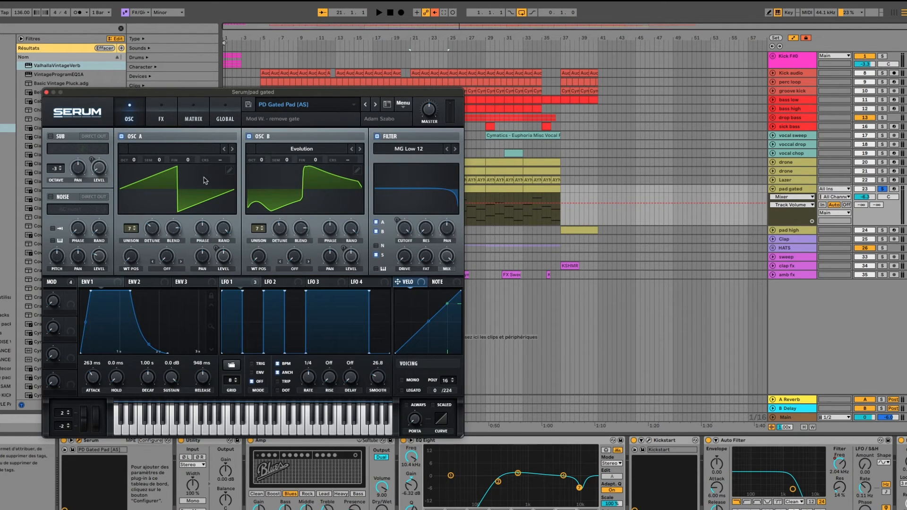
Audition the gated pad patch, close Serum, and look through the track's effects from Amp and Kickstart to Limiter.
key(space)
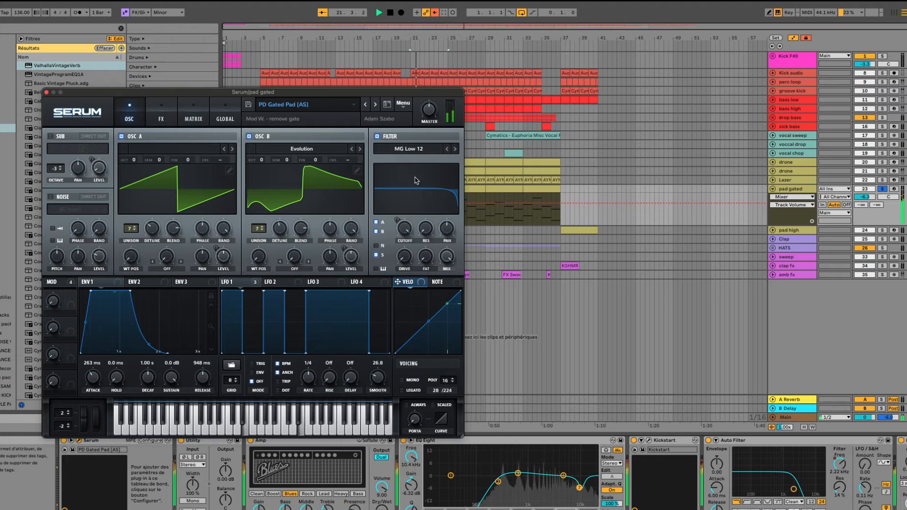
click(47, 93)
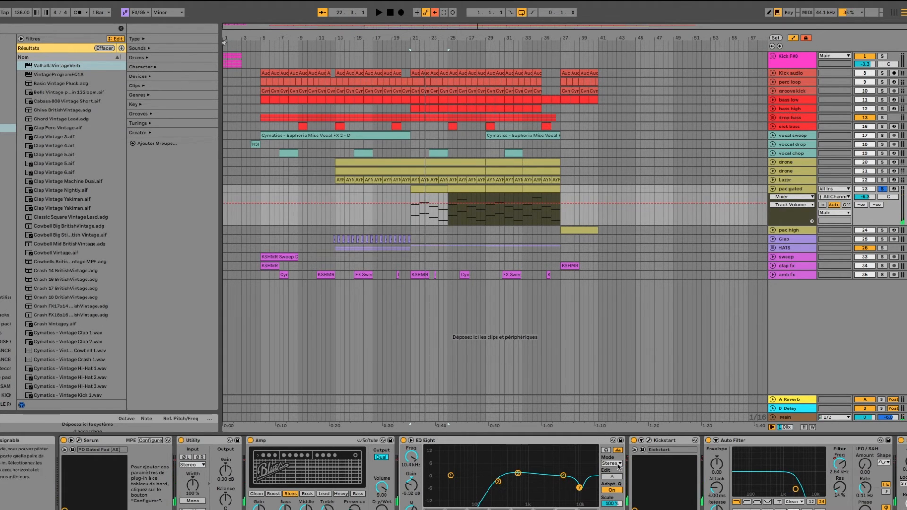
scroll(257, 445, right, 3)
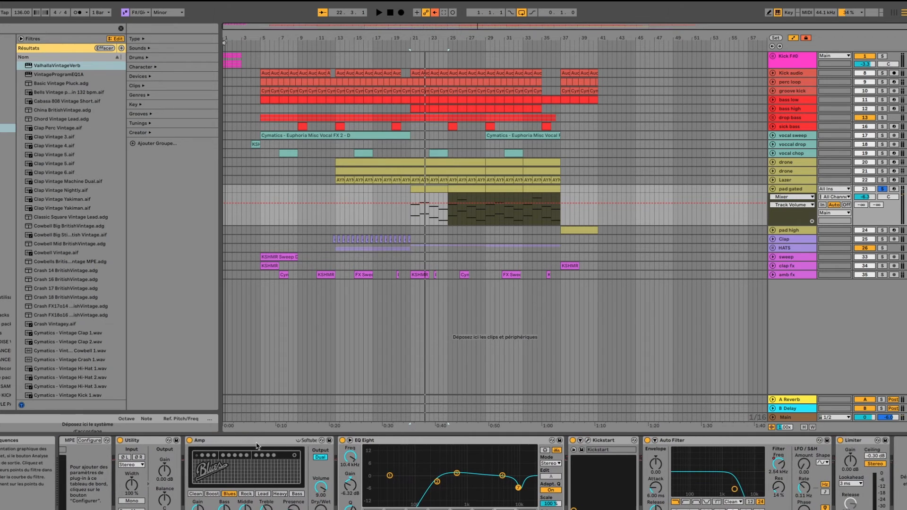
click(257, 446)
click(603, 442)
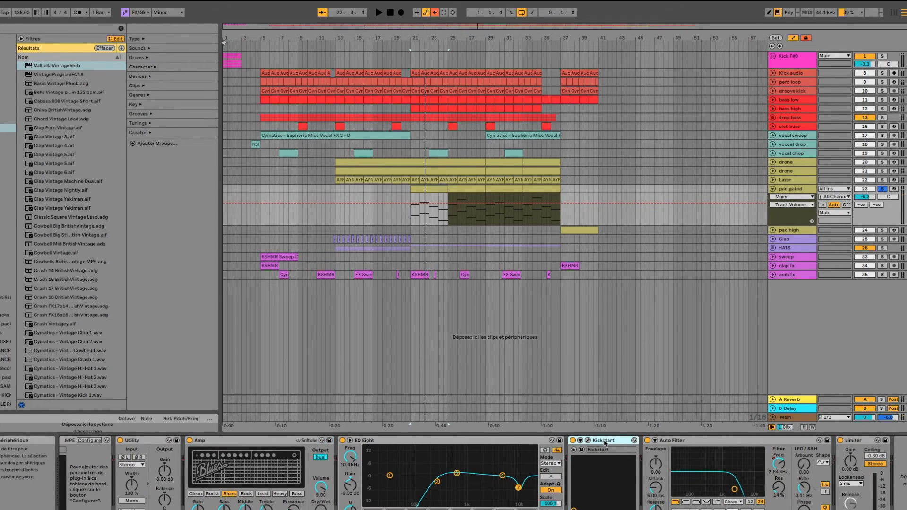
scroll(606, 446, right, 2)
Audition the pad gated clip at bar 29 and show the Auto Filter Frequency automation across the track's clips.
click(503, 186)
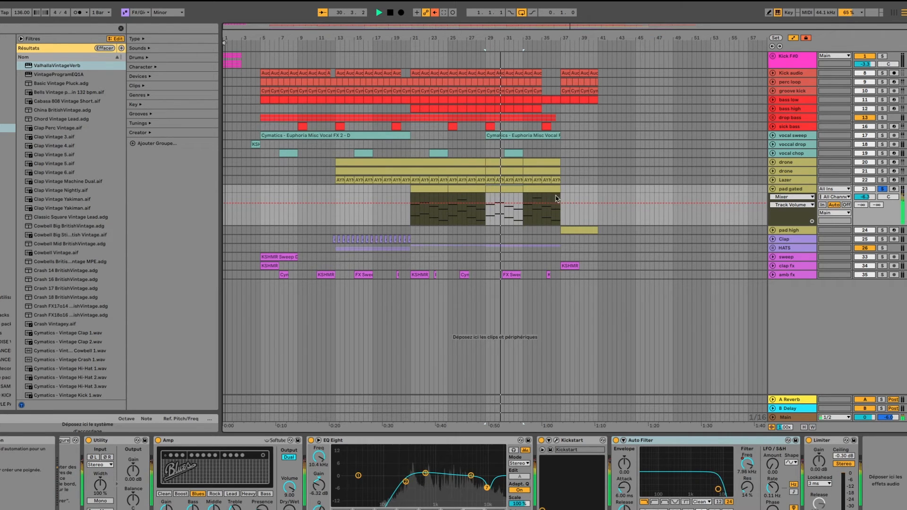
click(803, 189)
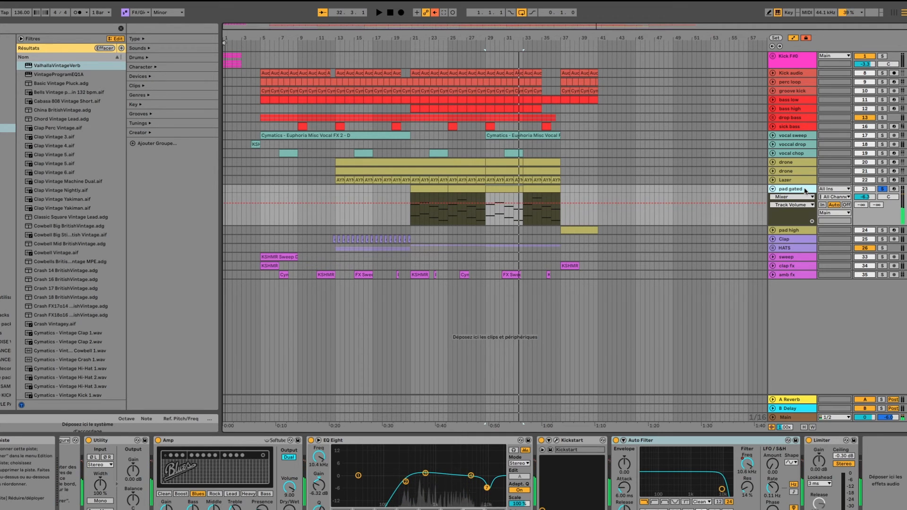
right_click(747, 466)
click(756, 377)
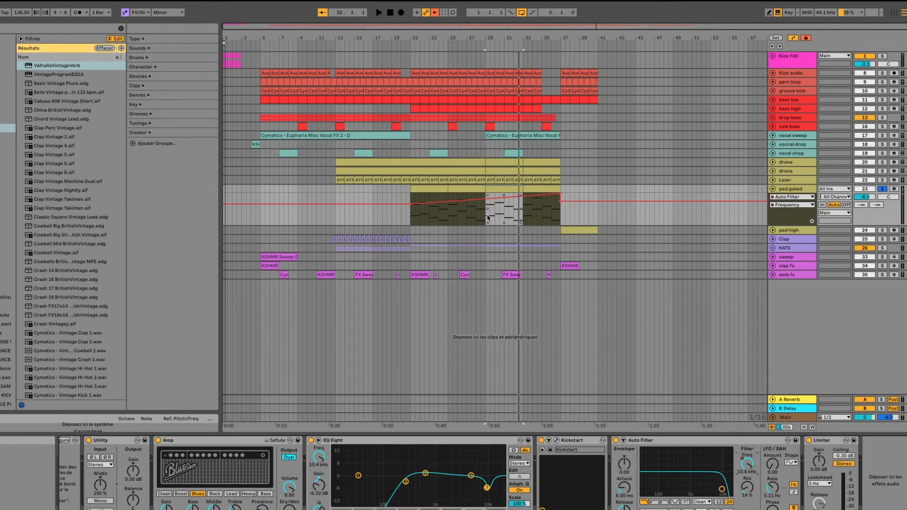
click(541, 202)
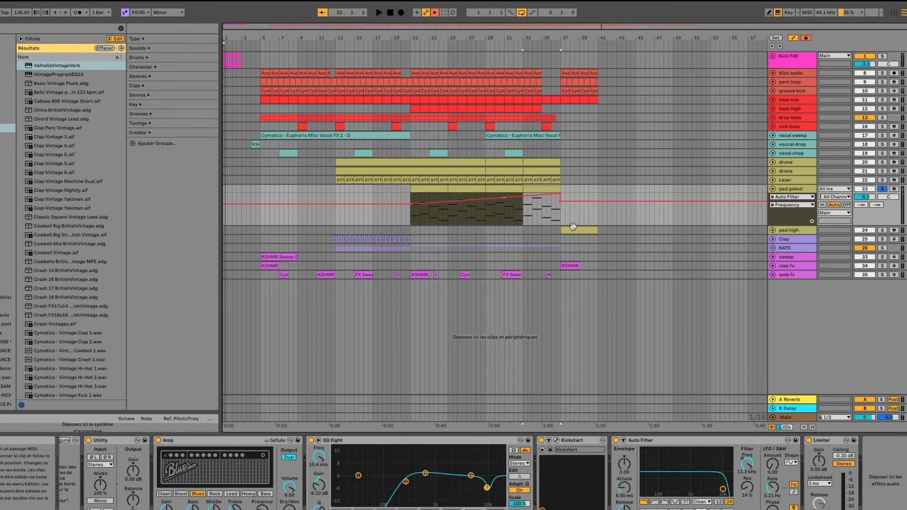
click(556, 202)
Expand the pad high track, open its clip's MIDI notes, and audition it soloed against the last pad gated clip.
click(620, 231)
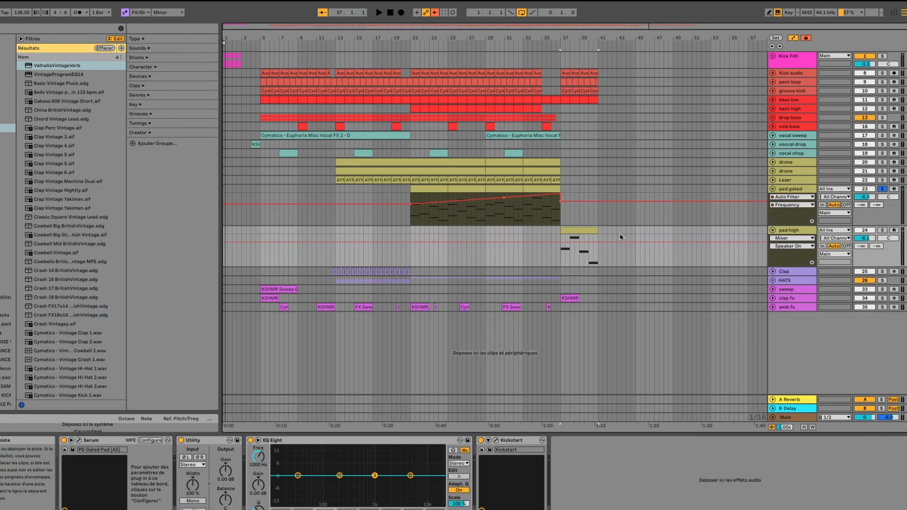
double_click(574, 230)
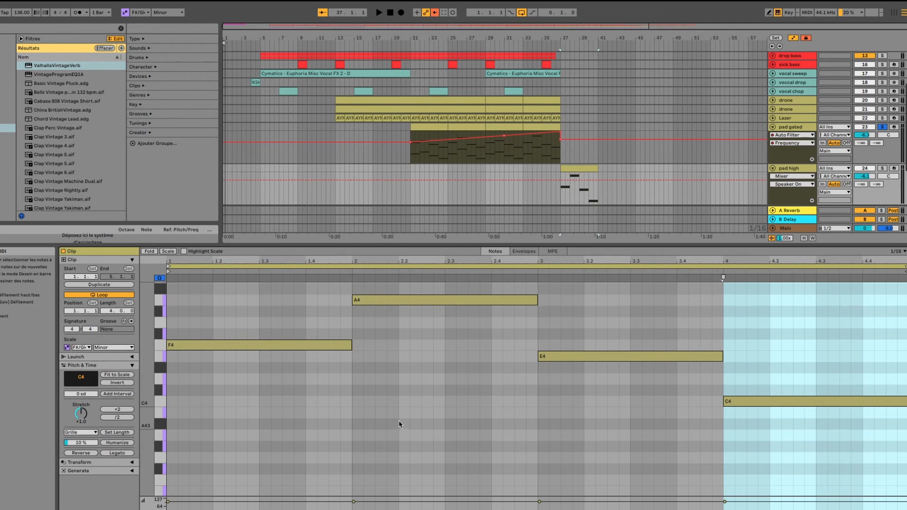
click(546, 127)
key(space)
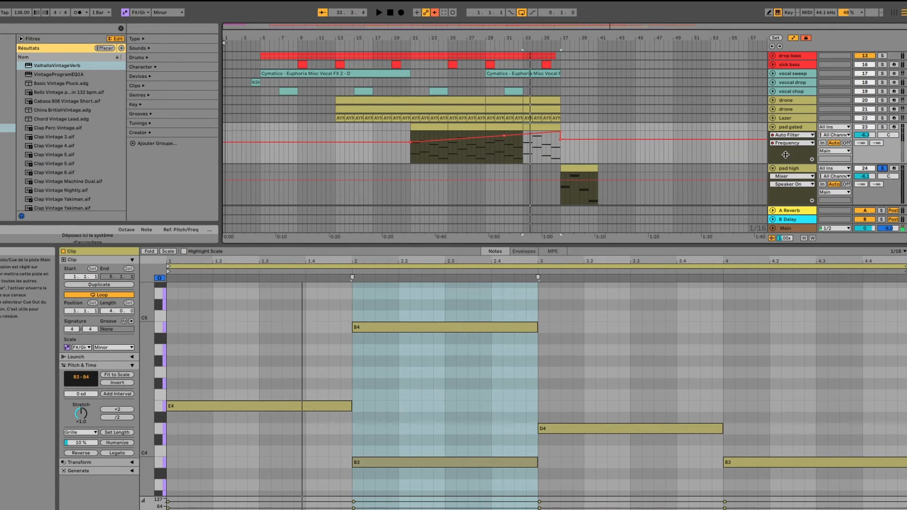
click(572, 169)
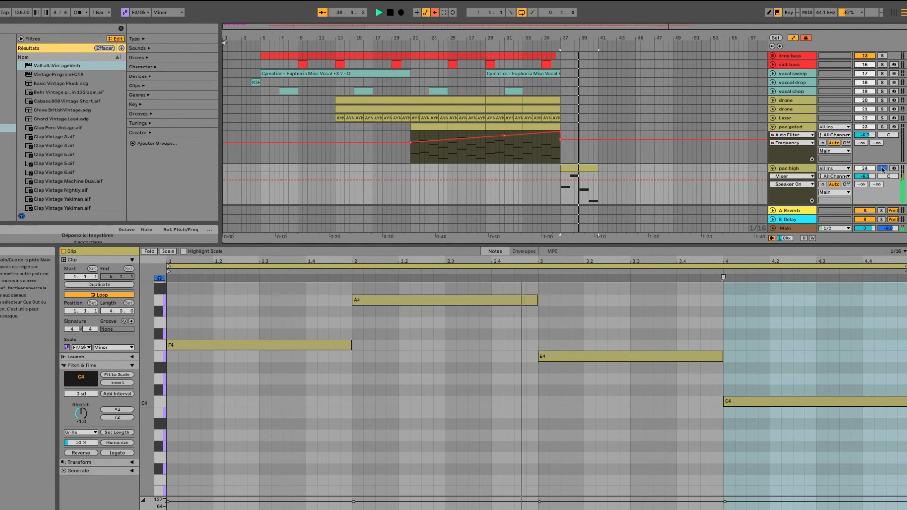
Unsolo the pad high track and play the full mix from bar 35 through the transition into the pad high clip.
click(881, 169)
click(545, 177)
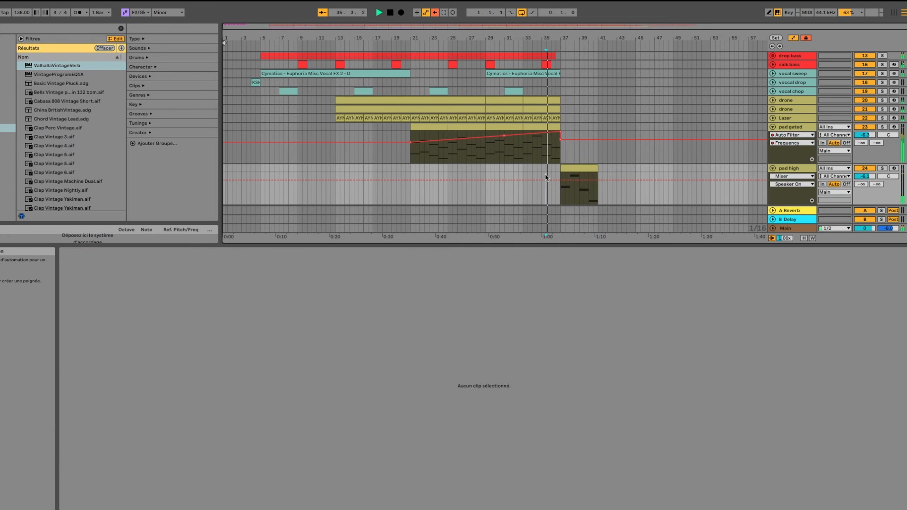
scroll(572, 175, up, 3)
scroll(661, 164, down, 5)
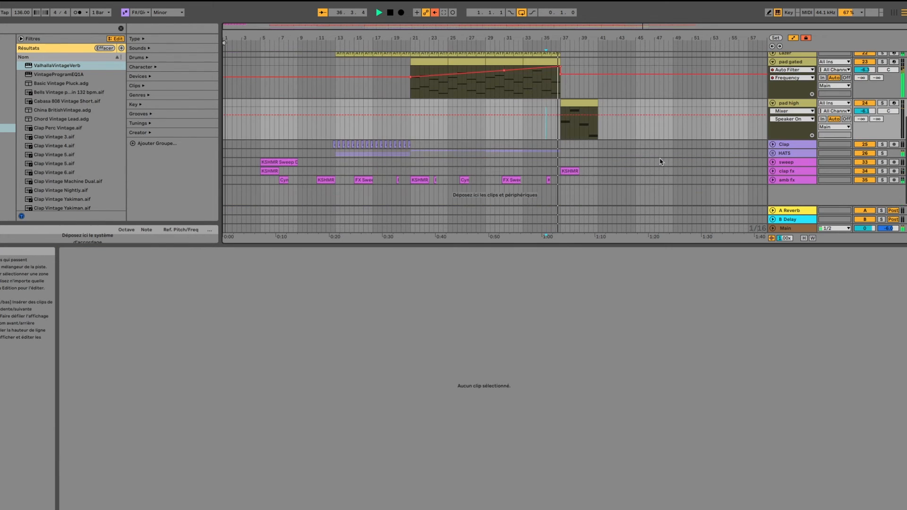
scroll(660, 151, up, 4)
scroll(665, 149, down, 1)
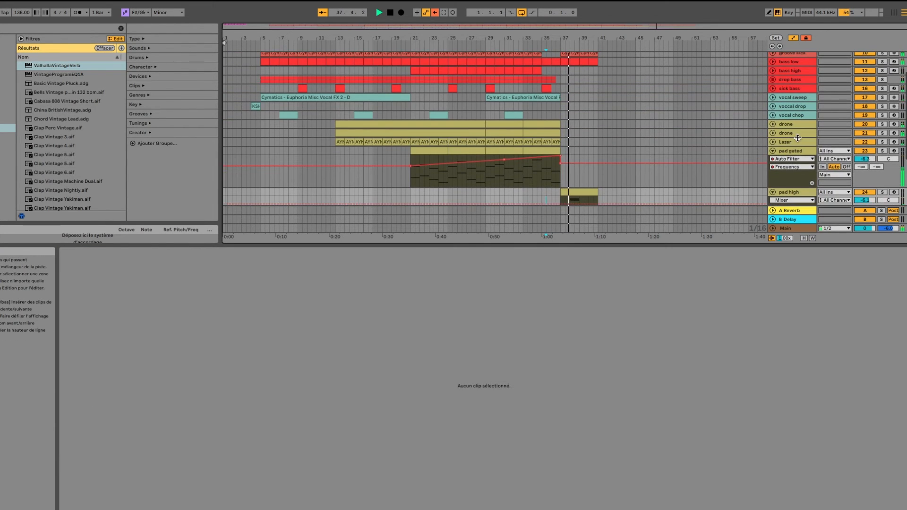
Collapse the pad gated and pad high tracks while the ending plays through to bar 41.
click(773, 151)
scroll(602, 118, down, 4)
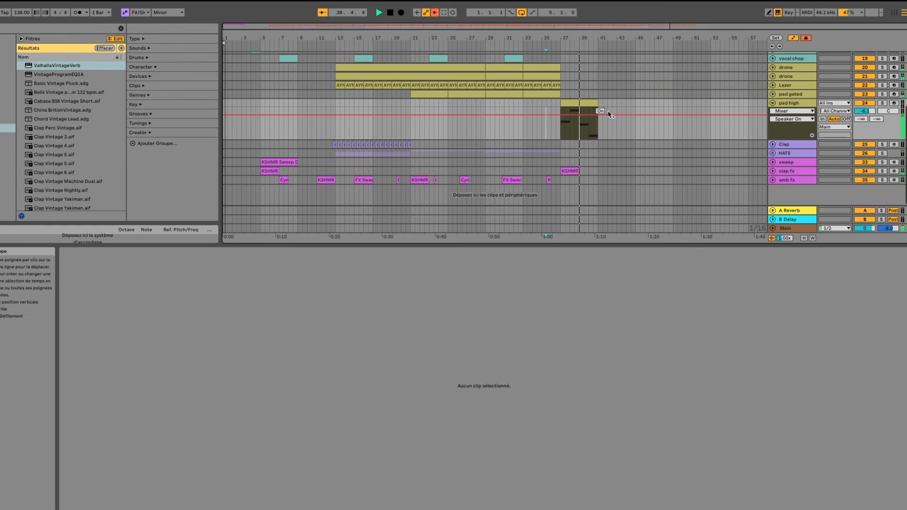
scroll(612, 114, up, 4)
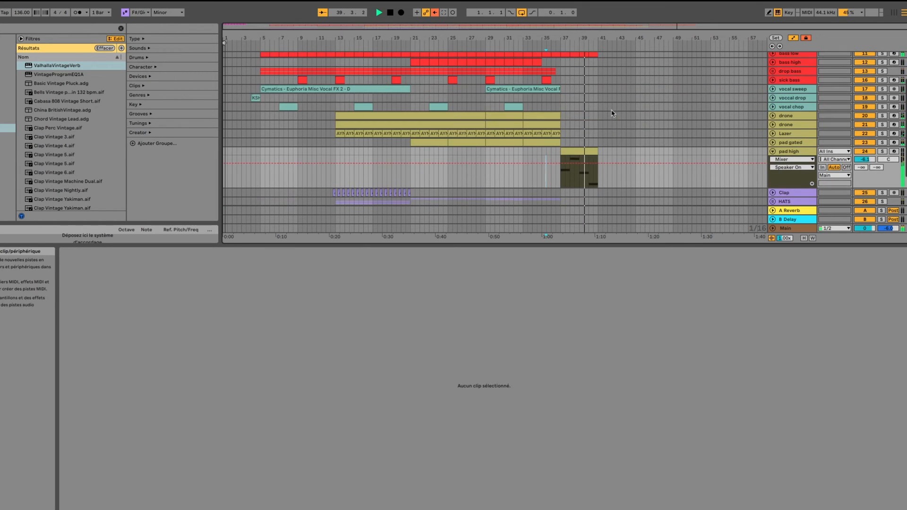
click(772, 151)
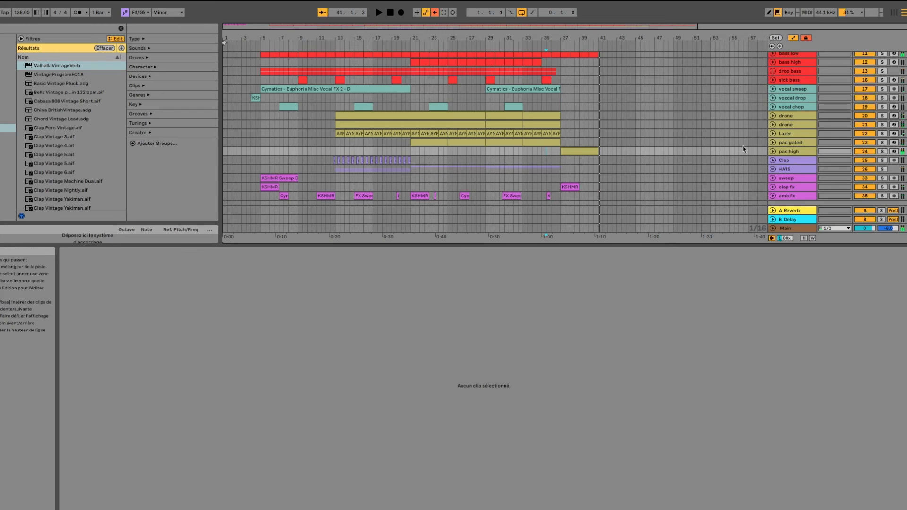
Display the pad gated track's device chain, expand the track again, and select its clip at bar 25.
click(801, 143)
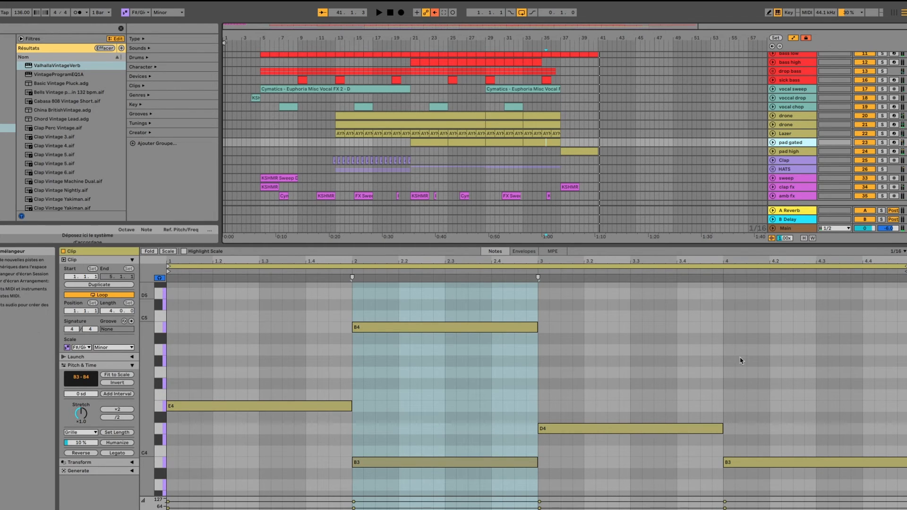
click(790, 141)
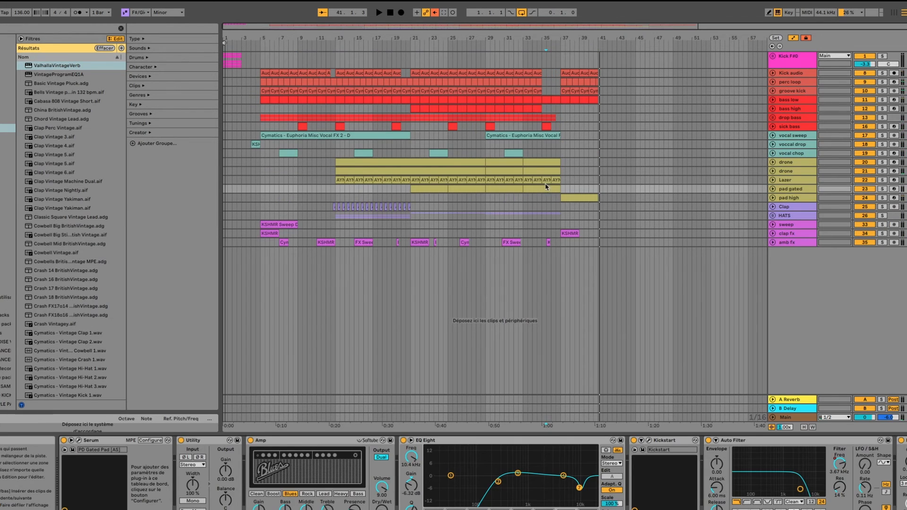
click(772, 188)
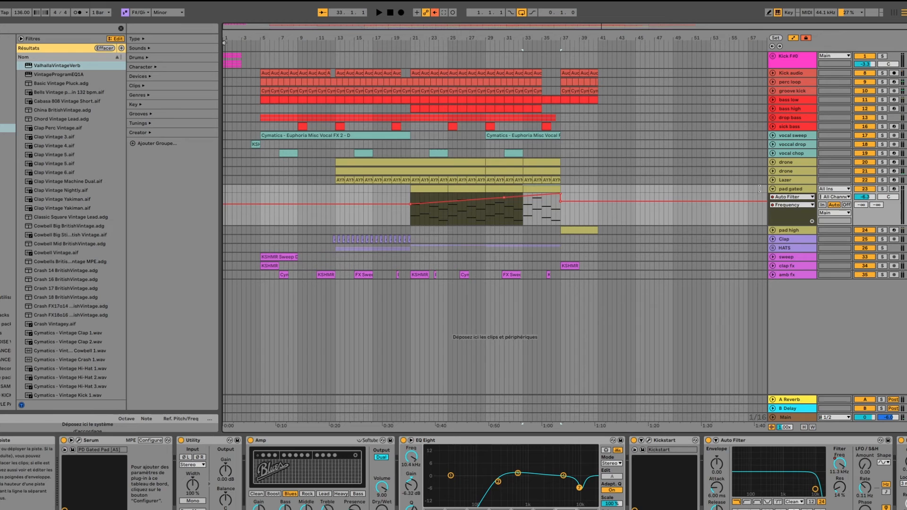
click(463, 188)
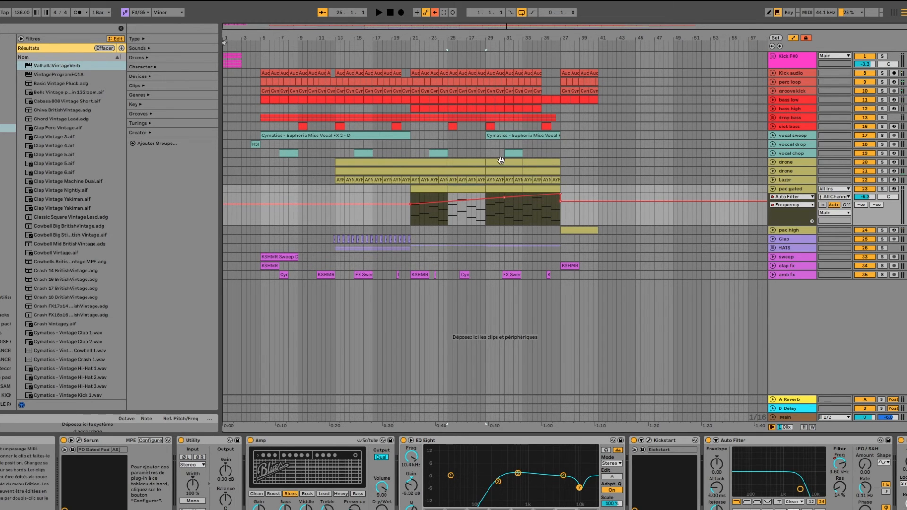
Expand the first drone track and compare the MIDI notes of its clips at bars 29 and 13 with the first pad gated clip.
double_click(500, 161)
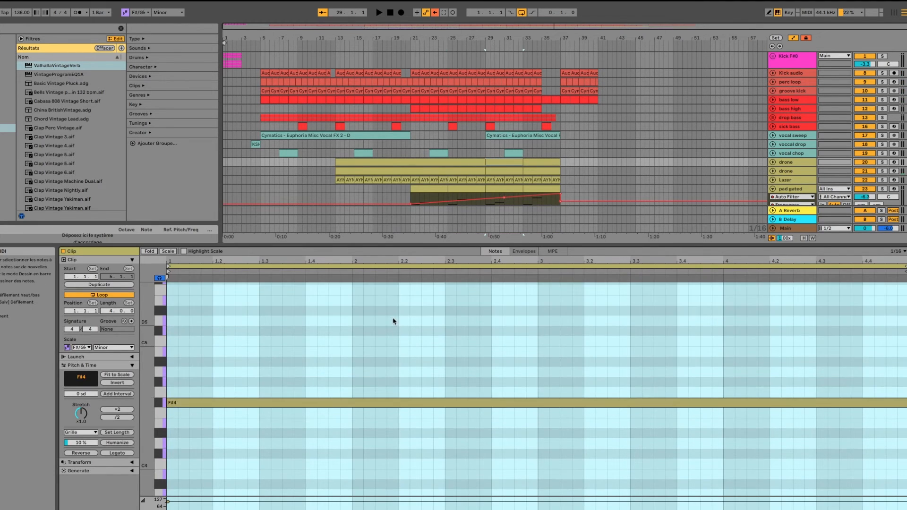
scroll(495, 335, down, 5)
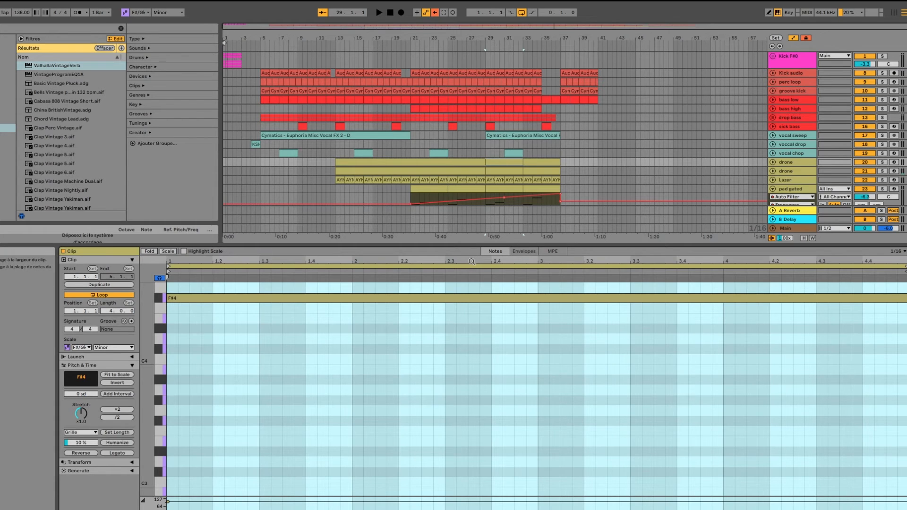
click(773, 162)
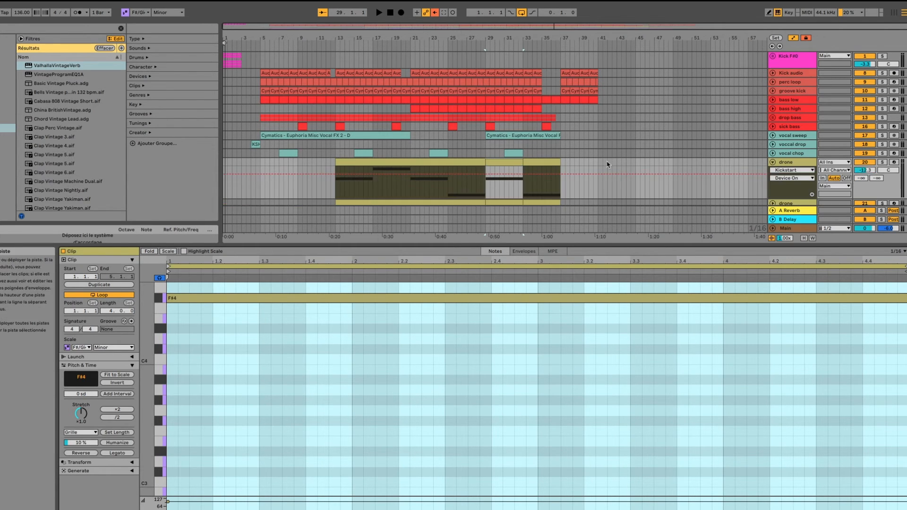
scroll(448, 99, down, 3)
click(448, 96)
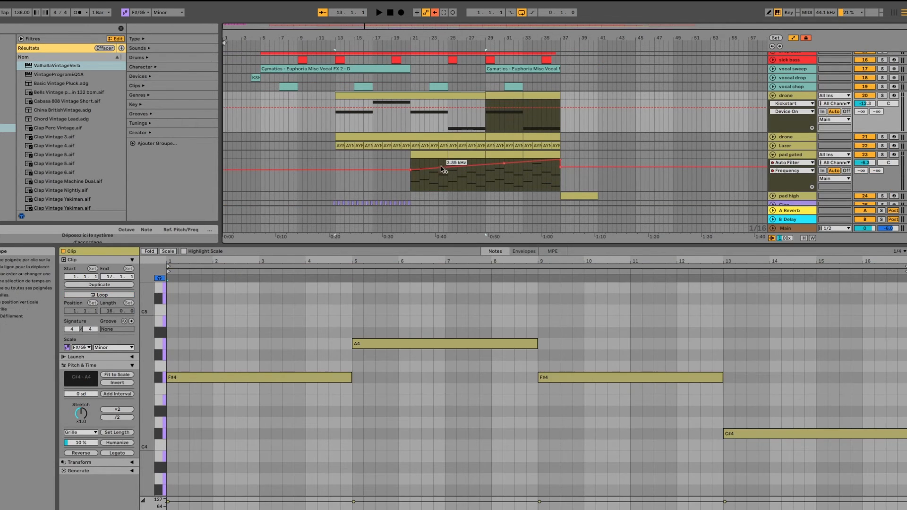
click(432, 151)
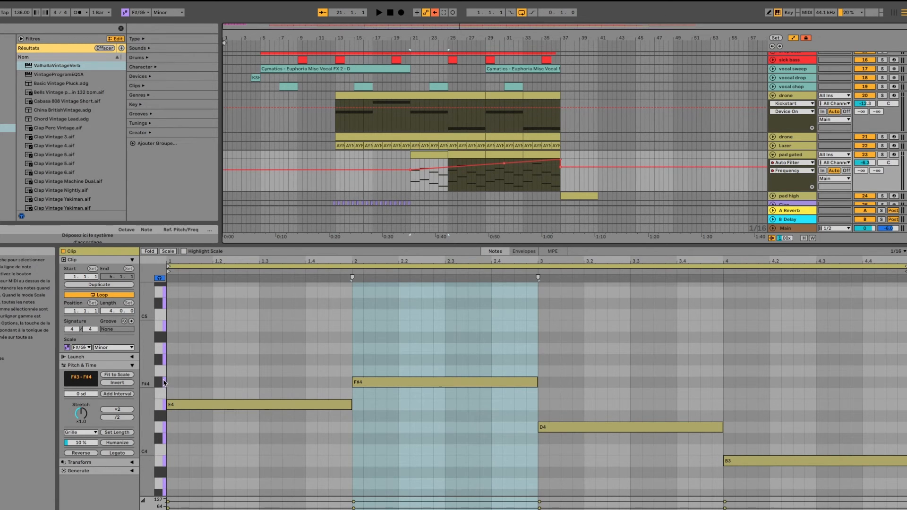
Return to the pad gated track's devices and collapse the first drone and pad gated tracks.
click(793, 154)
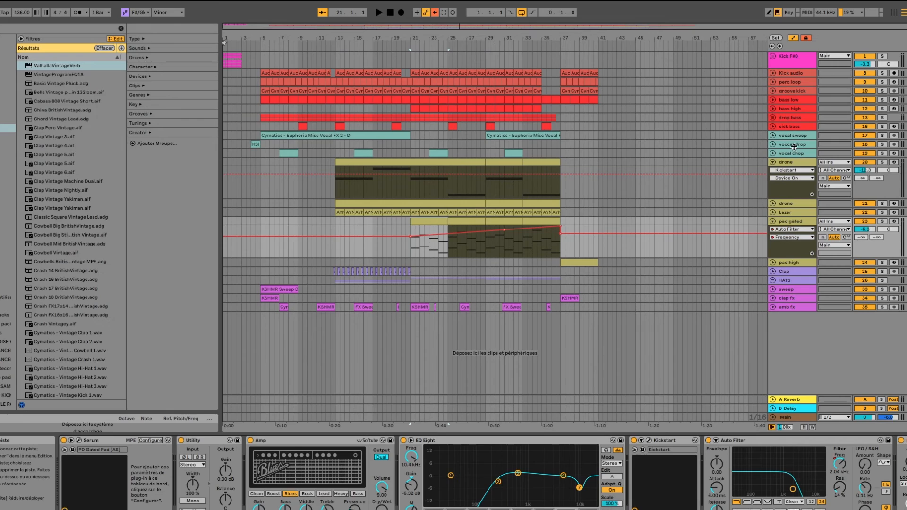
click(772, 162)
click(773, 188)
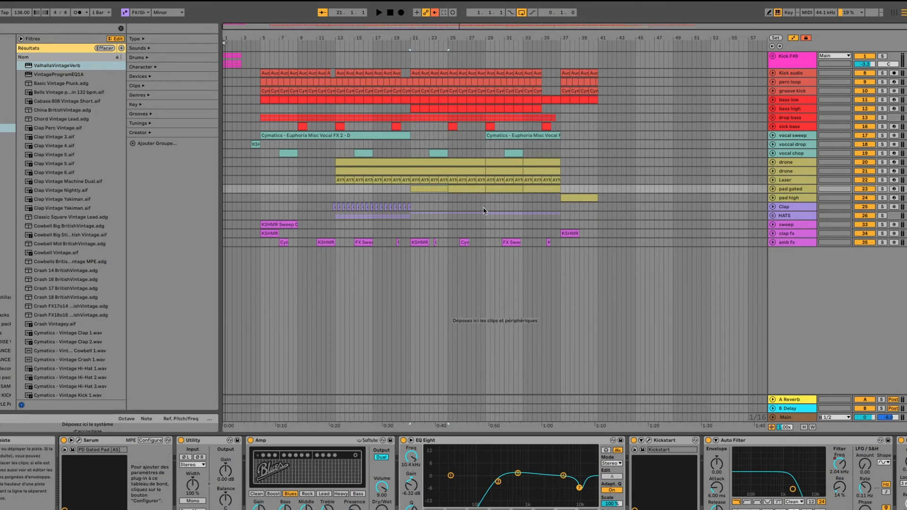
Solo the Clap track, show its devices, and audition it from bar 13.
click(336, 198)
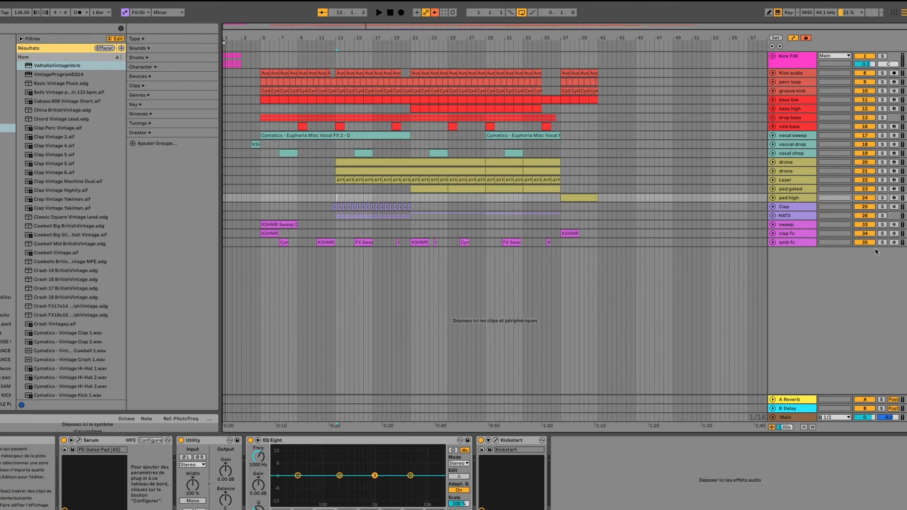
click(881, 208)
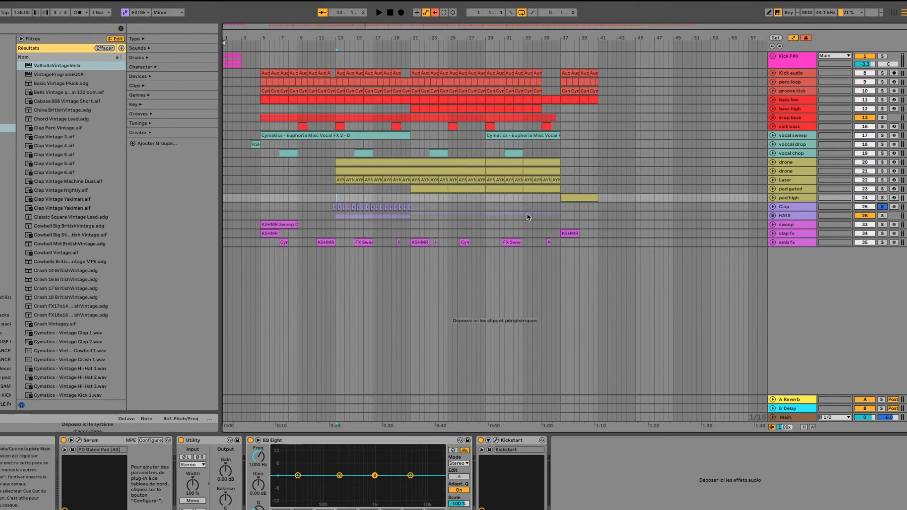
click(778, 208)
key(space)
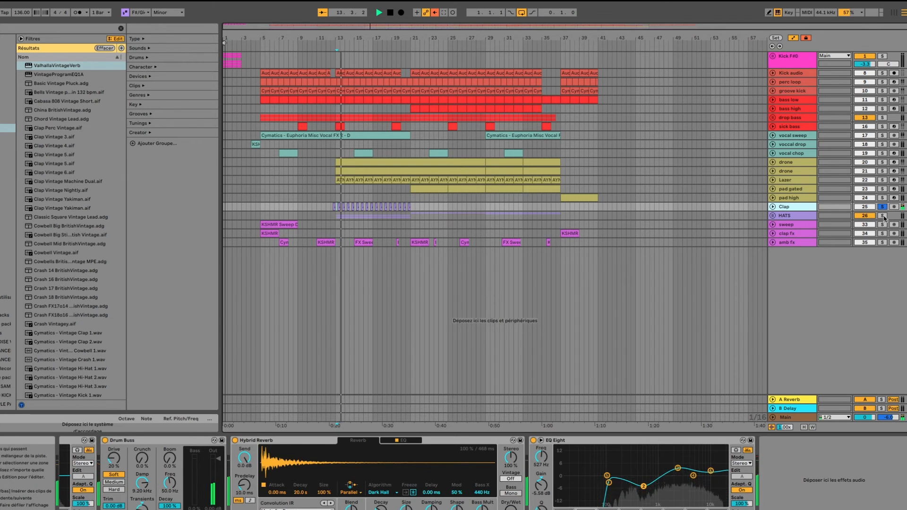
key(space)
Expand the Clap track, audition the Akkya Clap clip just before bar 17, and select its effects from Utility to the last EQ Eight.
click(773, 206)
scroll(372, 225, up, 5)
scroll(373, 226, up, 5)
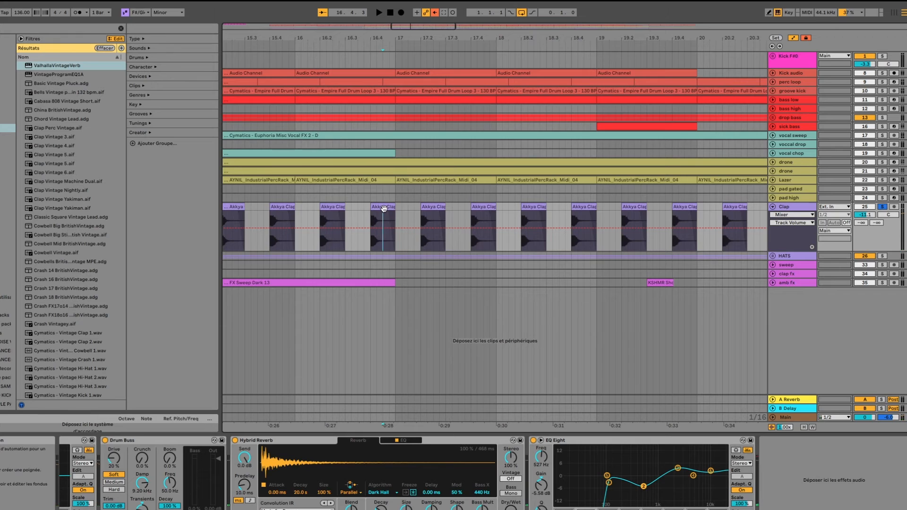
click(384, 208)
scroll(118, 453, up, 5)
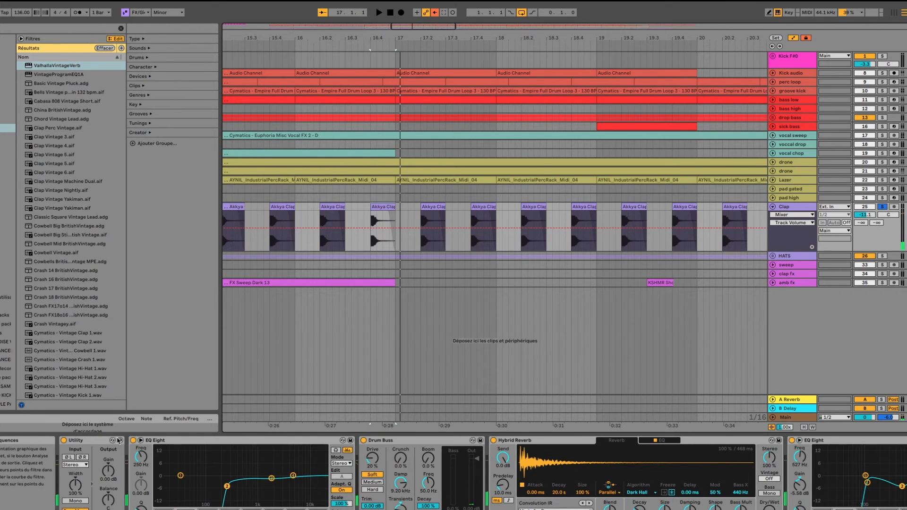
click(79, 443)
shift+click(821, 441)
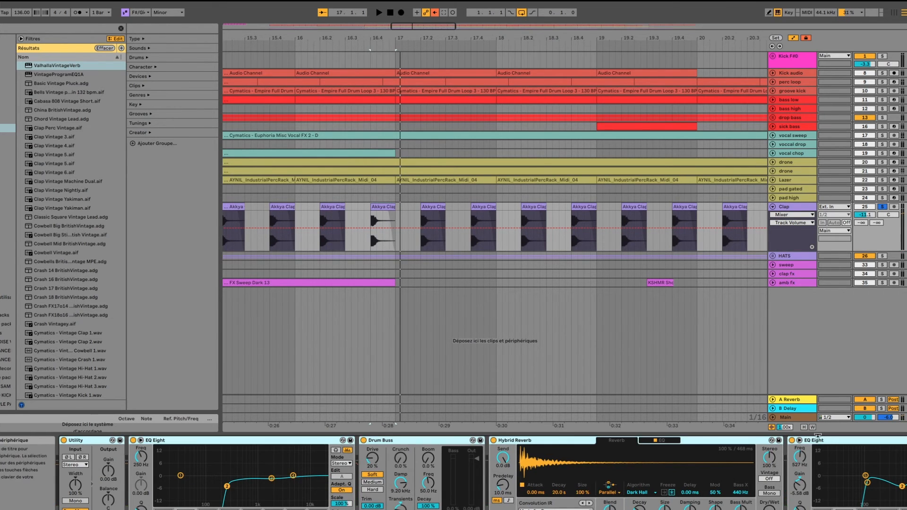
Group the Clap track's selected effects into an Audio Effect Rack and audition the clap with the rack bypassed, leaving the rack enabled.
key(ctrl+g)
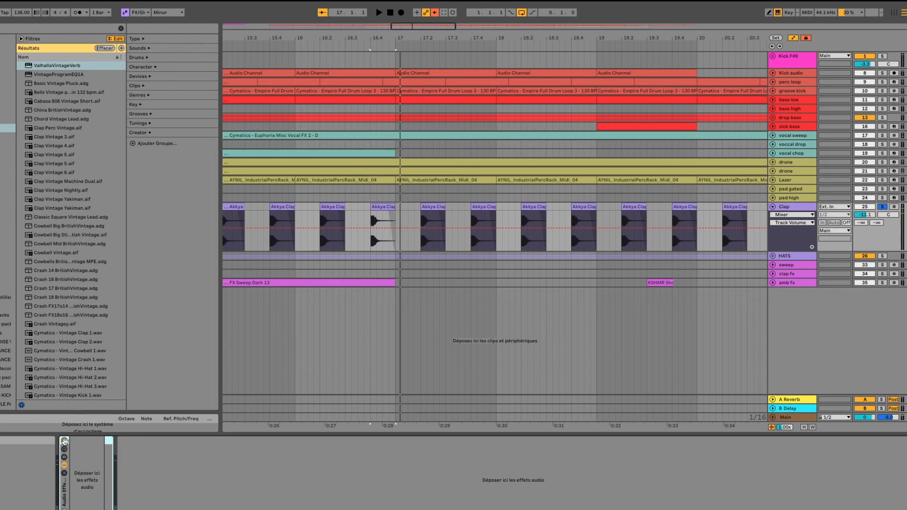
click(63, 441)
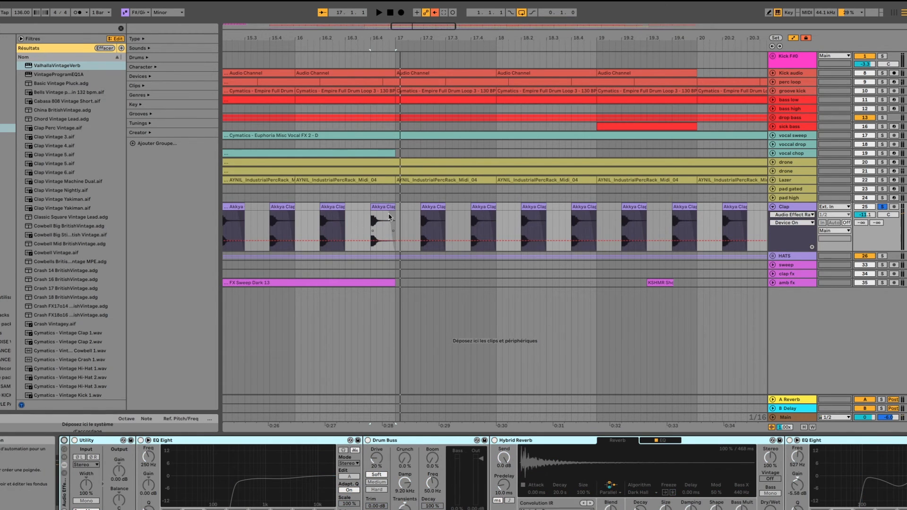
key(space)
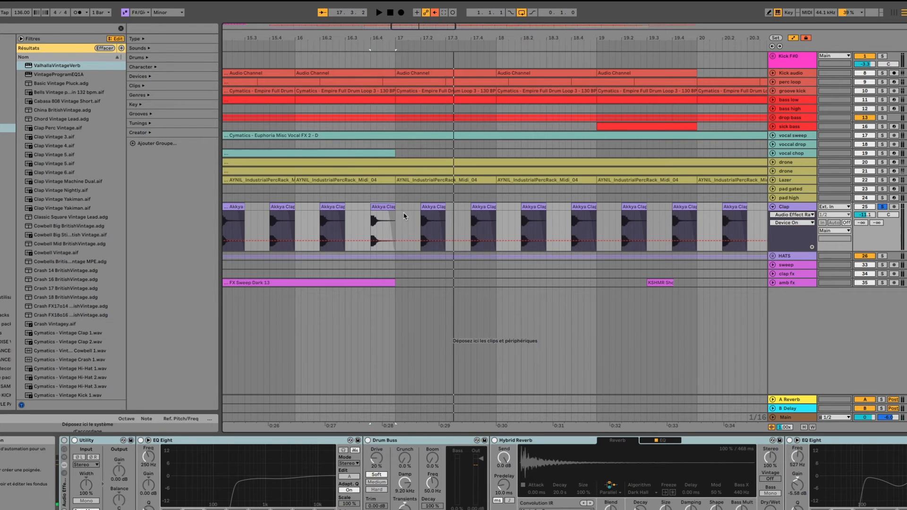
key(space)
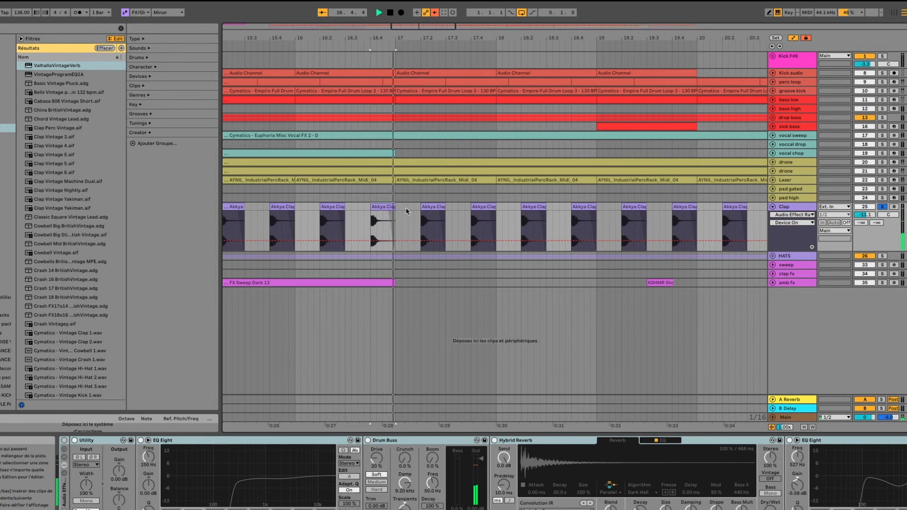
key(space)
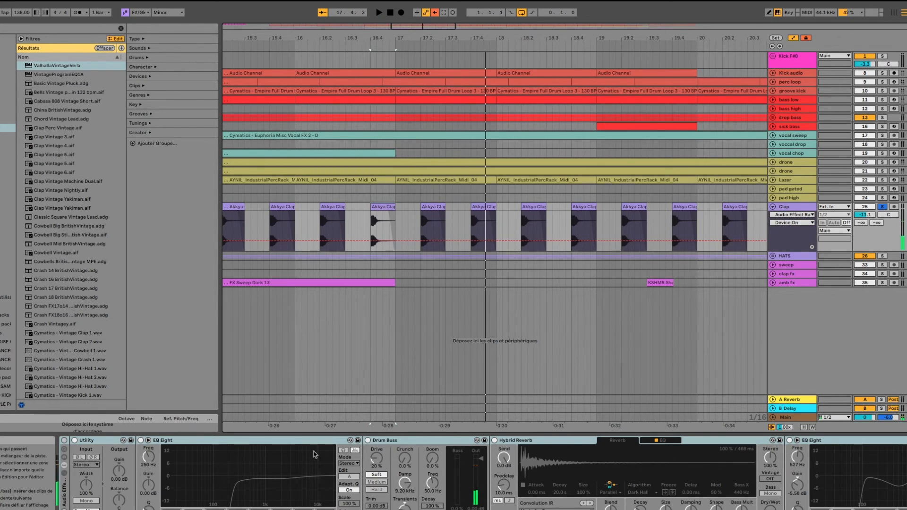
click(64, 440)
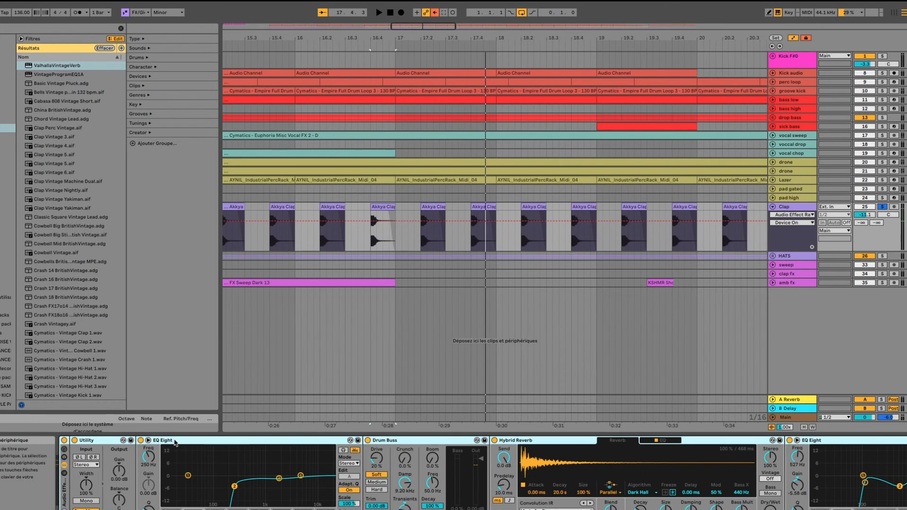
Examine the Clap track's first EQ Eight and the Drum Buss Transients setting, and audition the processed clap.
click(175, 442)
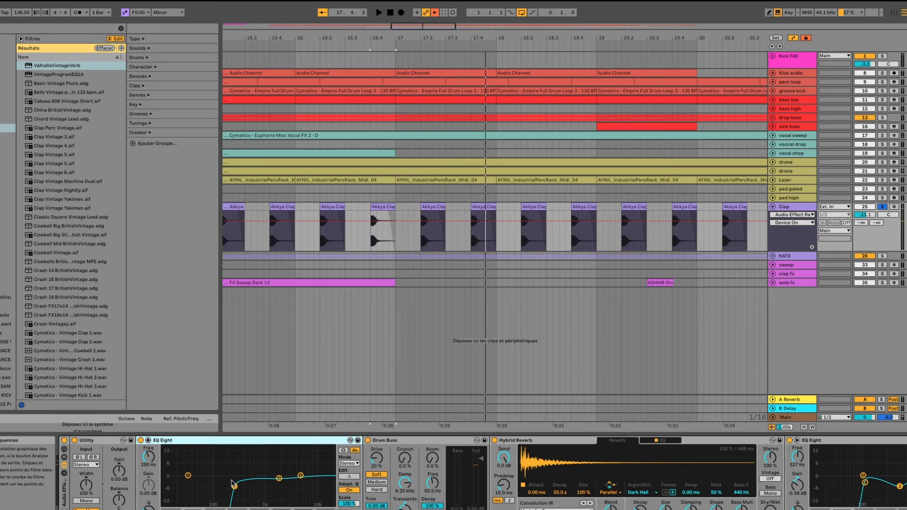
click(379, 439)
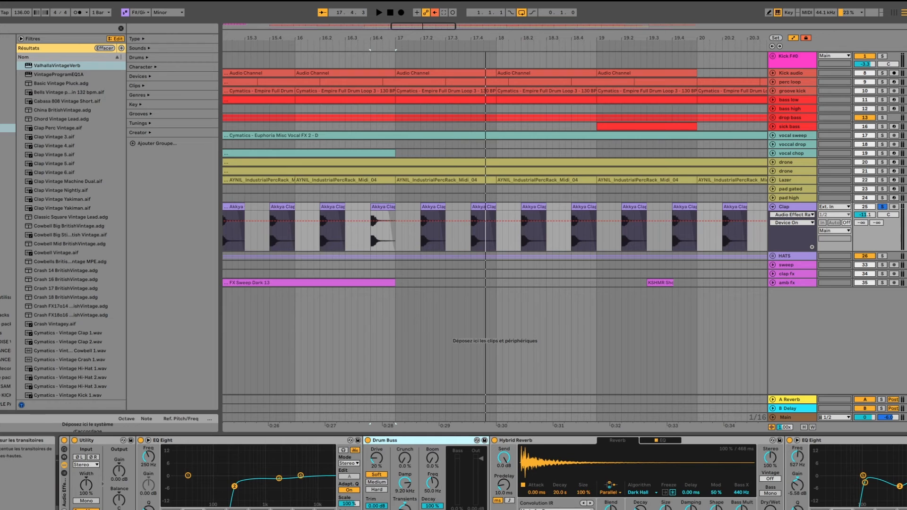
key(space)
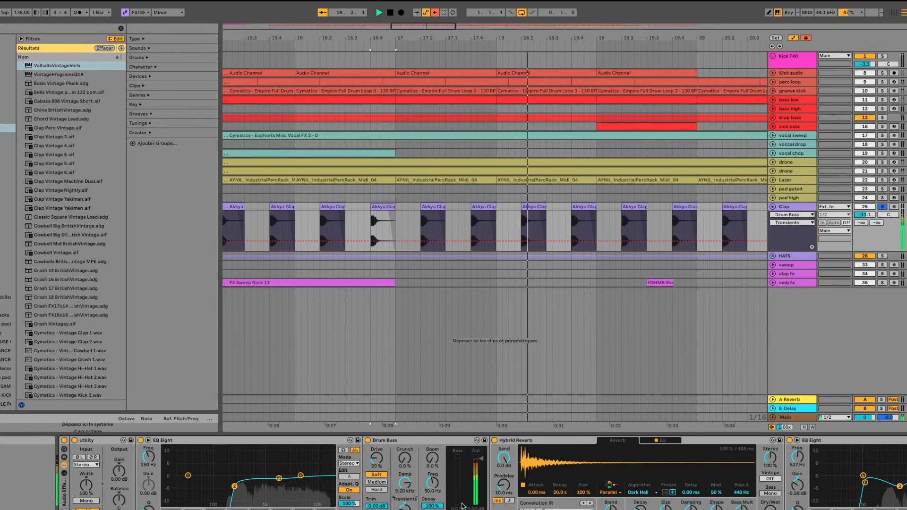
key(space)
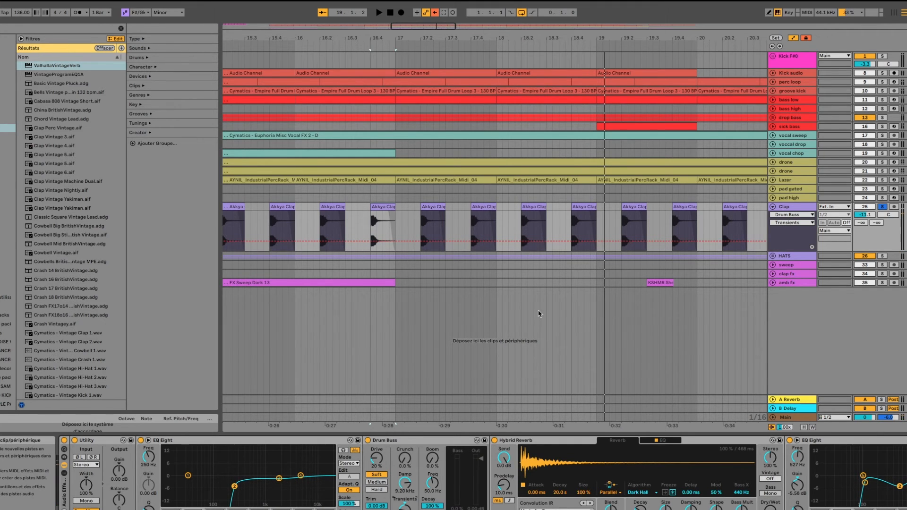
scroll(539, 313, right, 5)
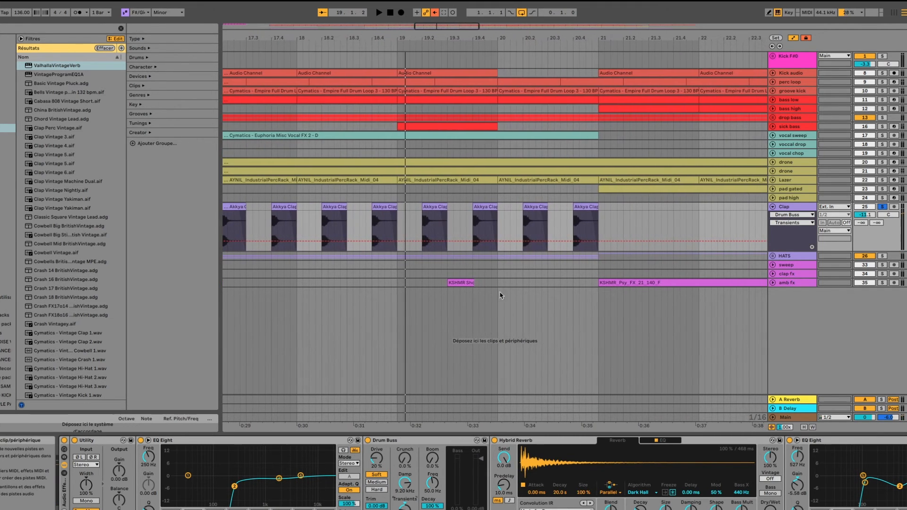
scroll(475, 231, left, 3)
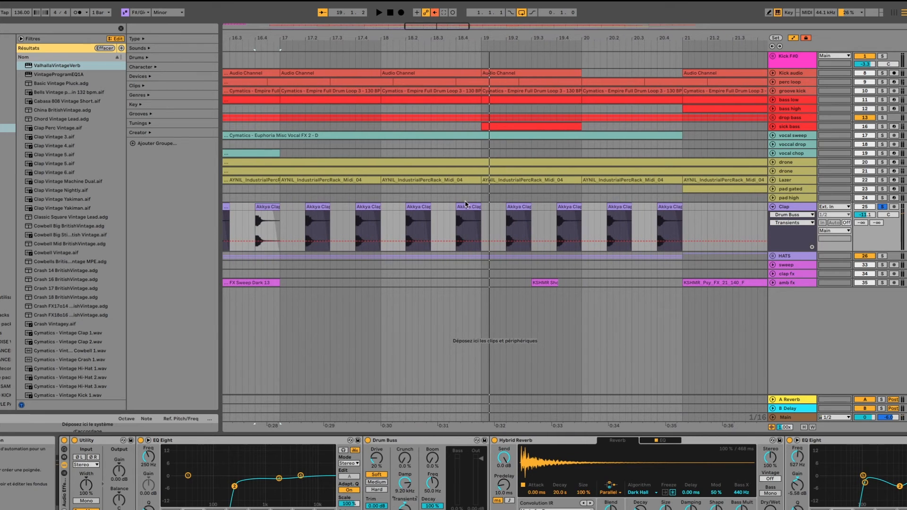
Audition the Akkya Clap clip just before bar 19 with Drum Buss bypassed and enabled.
click(465, 204)
key(space)
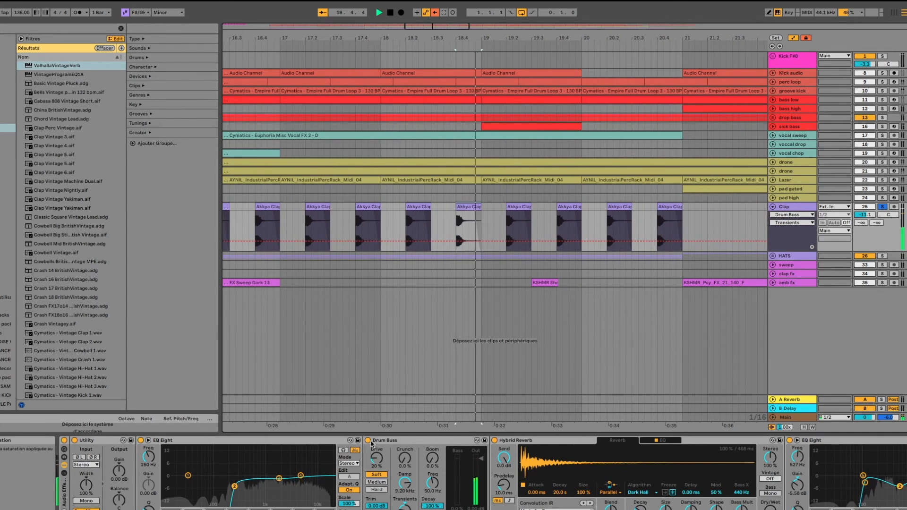
key(space)
click(367, 440)
key(space)
key(space)
click(367, 440)
key(space)
key(space)
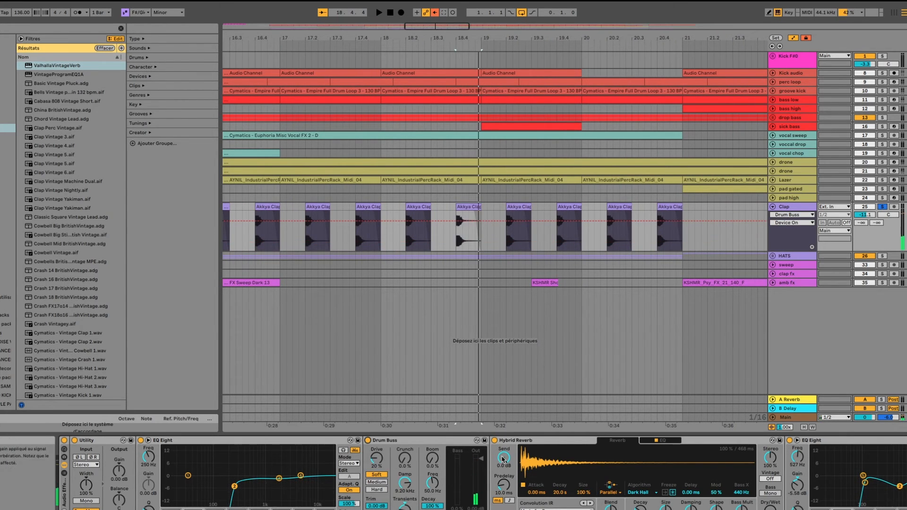
Compare the clap with the last EQ Eight after Hybrid Reverb bypassed and enabled.
scroll(531, 448, right, 5)
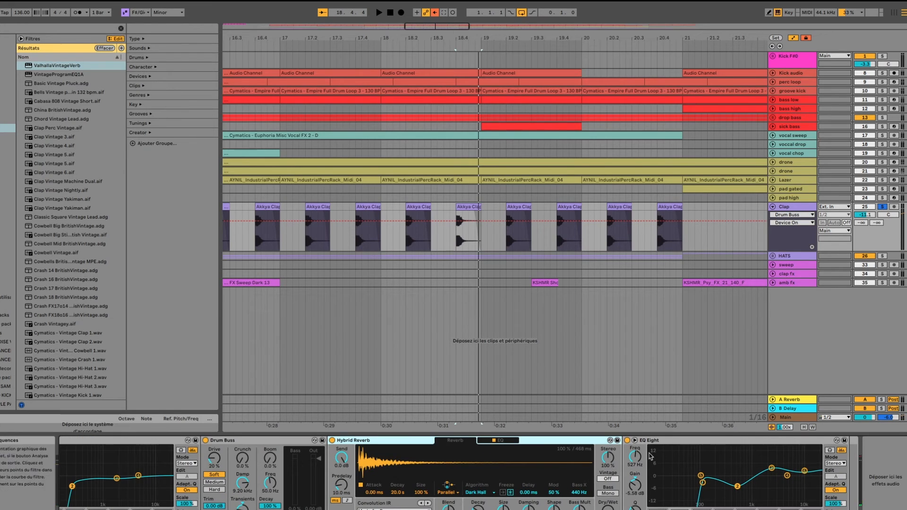
click(627, 441)
key(space)
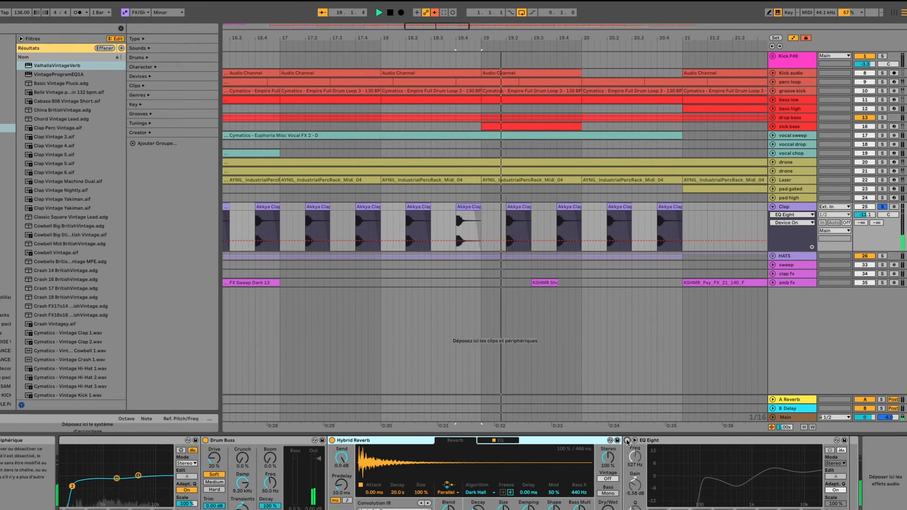
click(627, 440)
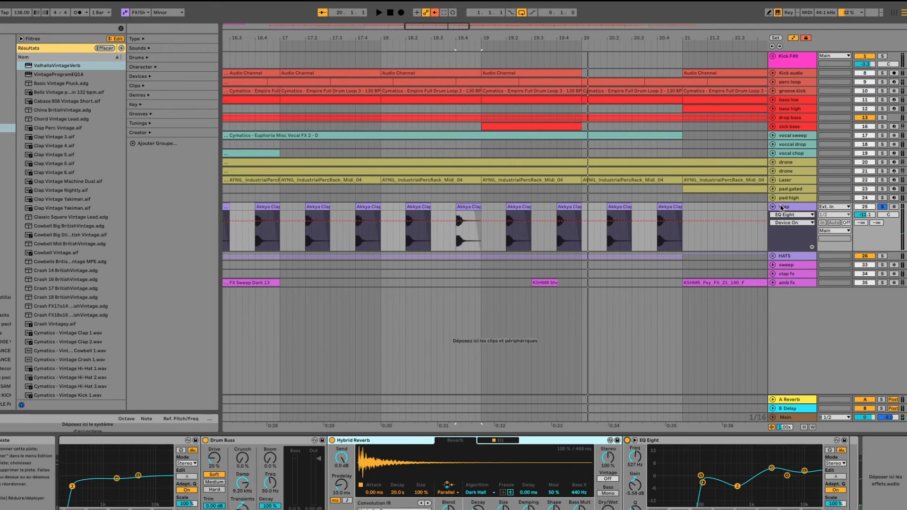
Collapse the Clap track and audition it together with the soloed Kick audio track.
click(771, 206)
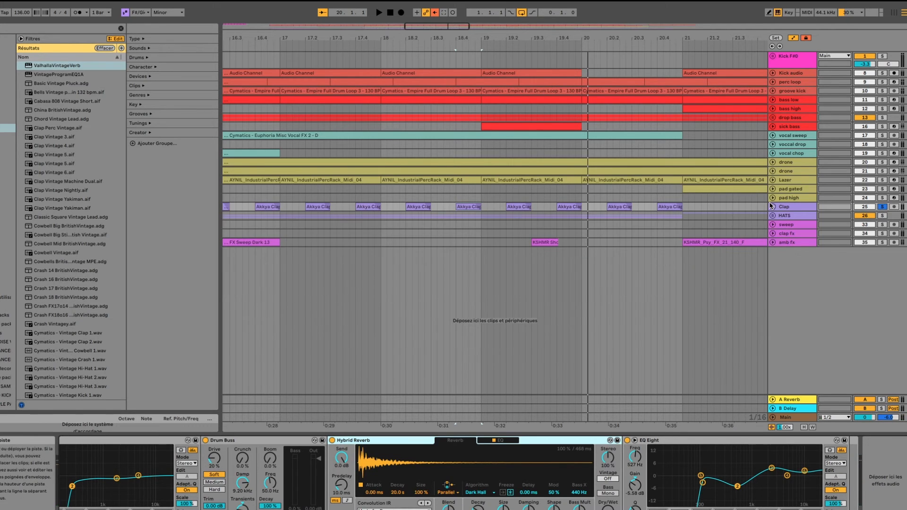
click(882, 73)
key(space)
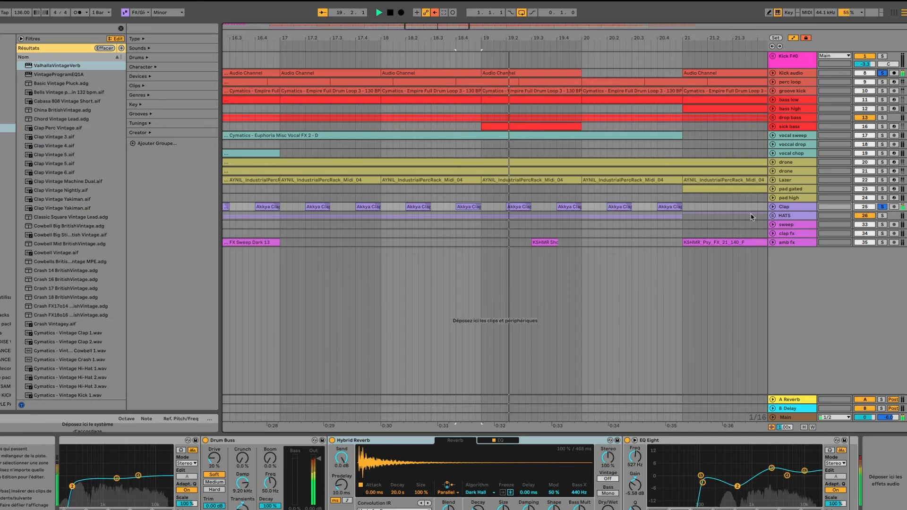
Unfold and solo the HATS group, and unfold its 29 Group subgroup.
click(772, 215)
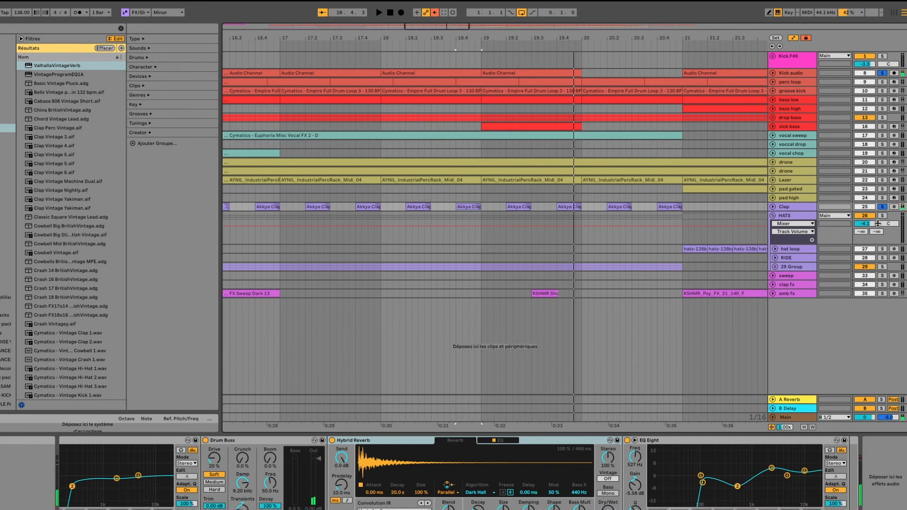
click(881, 215)
scroll(489, 270, left, 3)
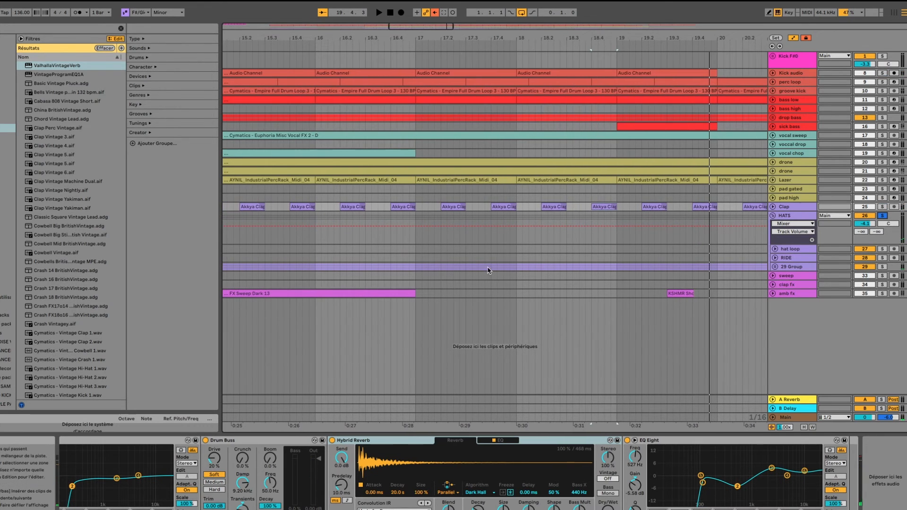
click(775, 267)
click(794, 267)
scroll(370, 275, left, 8)
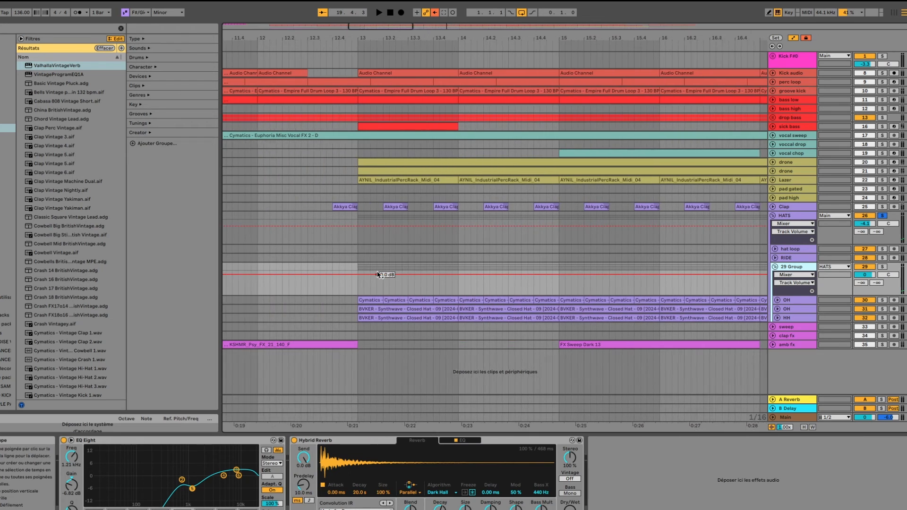
Expand the two OH tracks and the HH track to show their waveforms from bar 13.
scroll(378, 274, left, 2)
click(391, 300)
click(777, 300)
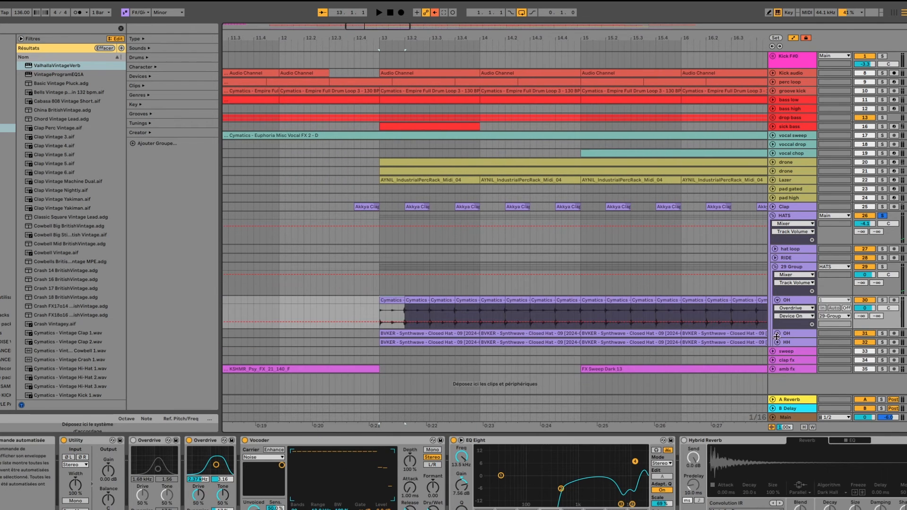
click(777, 333)
click(777, 366)
scroll(531, 283, down, 3)
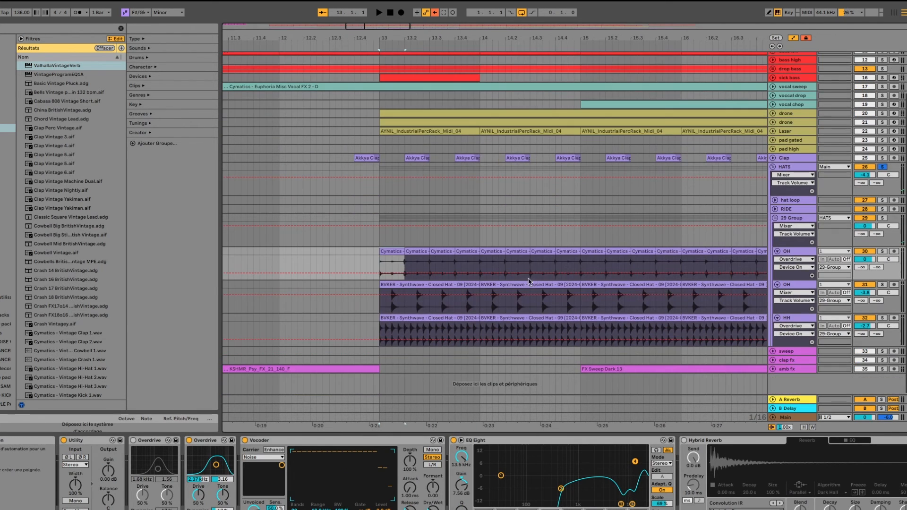
Solo the first OH track, open its first Cymatics hat loop clip at bar 13, and audition it.
scroll(529, 279, right, 3)
scroll(437, 235, down, 5)
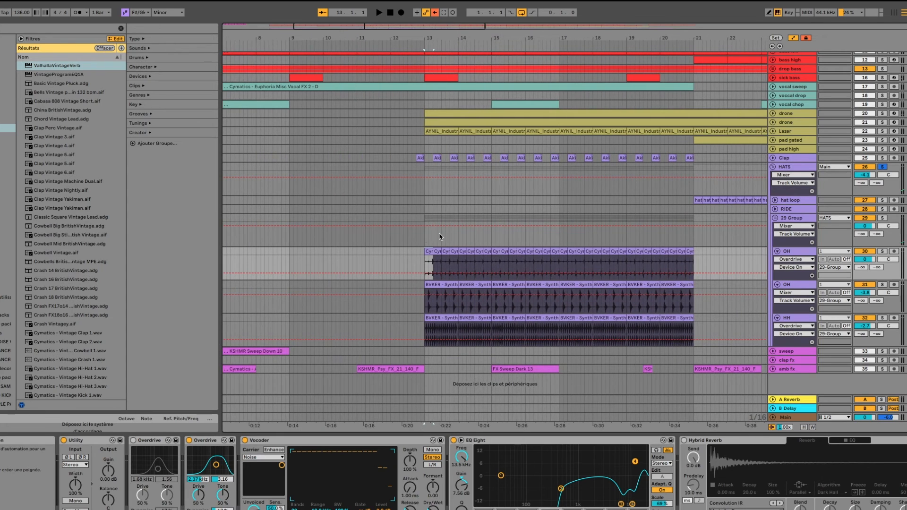
scroll(441, 236, up, 5)
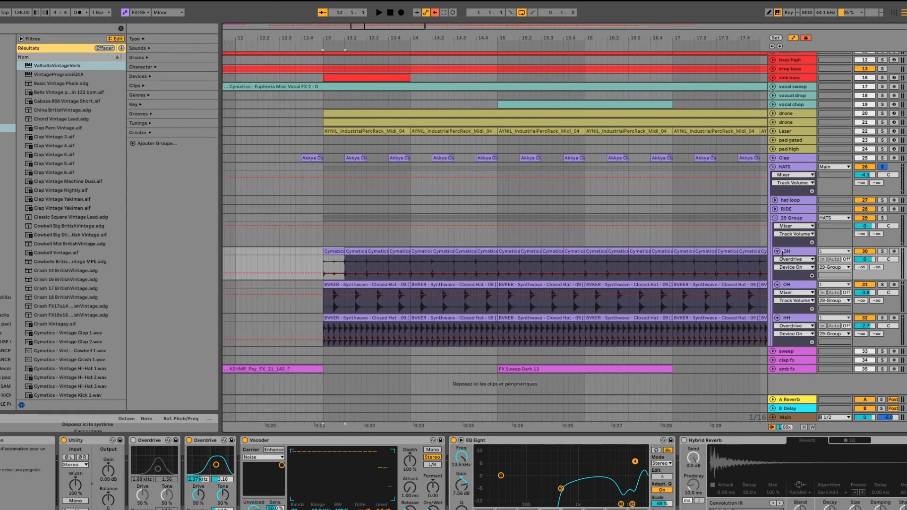
double_click(329, 251)
key(space)
Try extending the first OH hat loop clip to nearly bar 14, and undo the extension.
drag(340, 186, 404, 178)
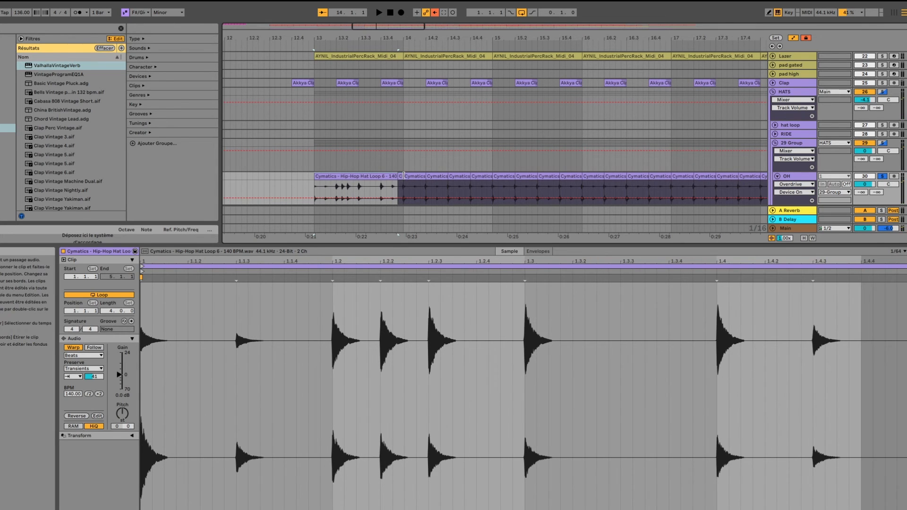
key(ctrl+z)
key(ctrl+z)
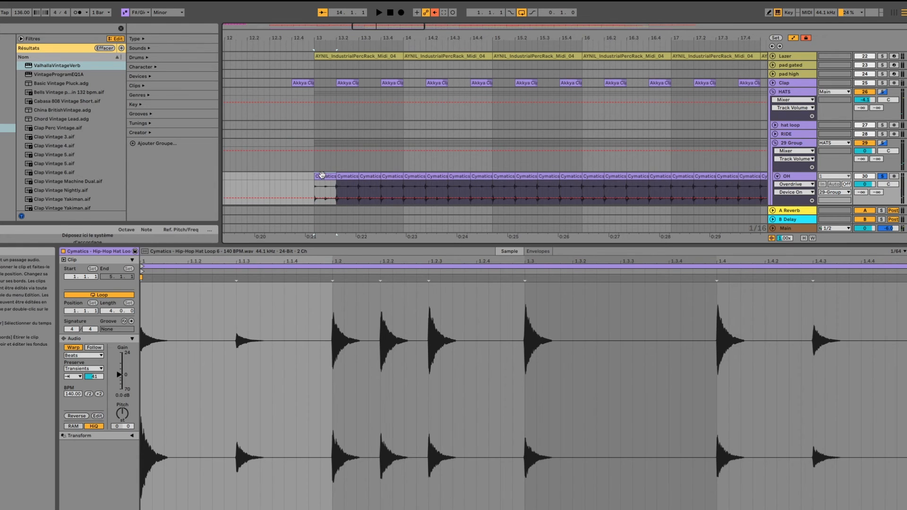
Try the first hat loop clip's transient envelope at 100 during an audition, and undo the change.
double_click(327, 177)
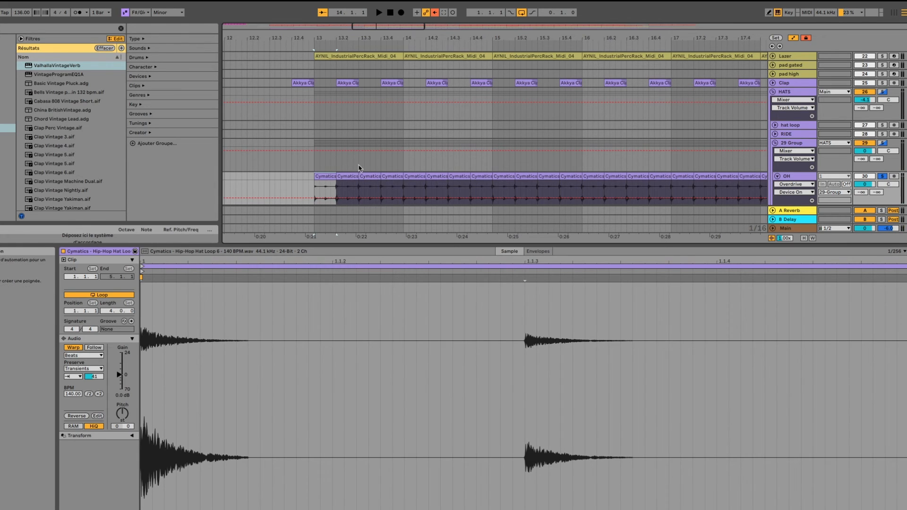
key(space)
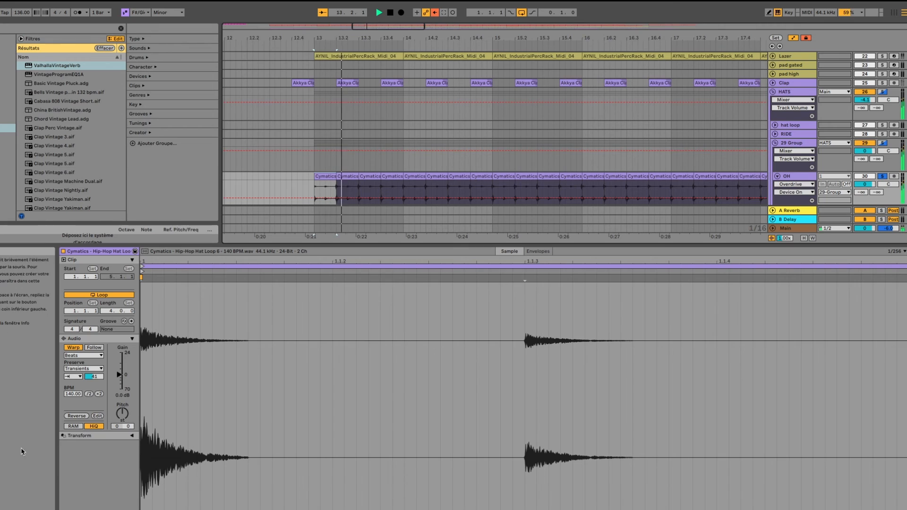
drag(92, 377, 92, 349)
key(space)
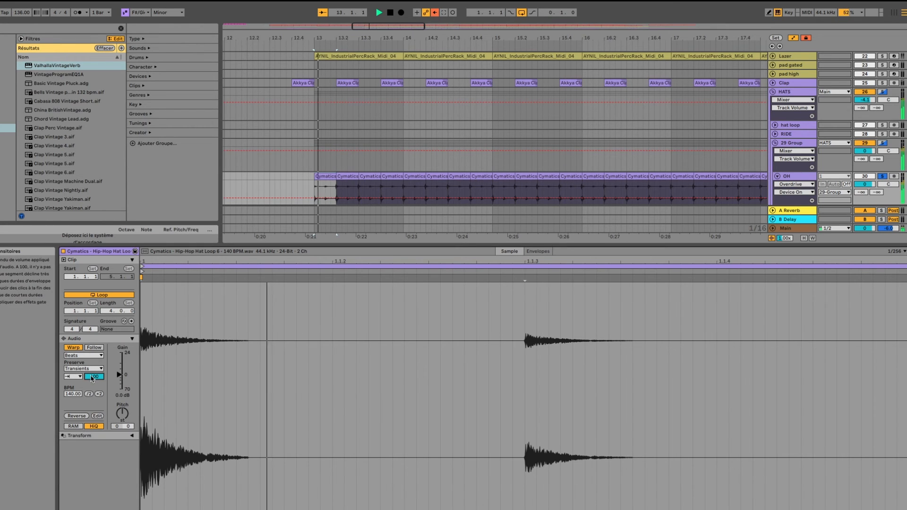
key(super+z)
key(space)
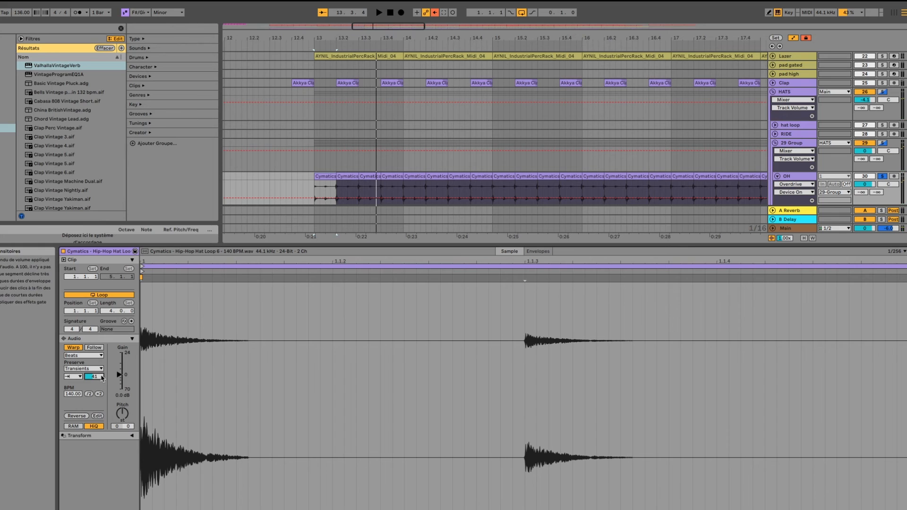
Compare the hat loop playback with its transient envelope at 41 and 100, returning the envelope to 41.
key(space)
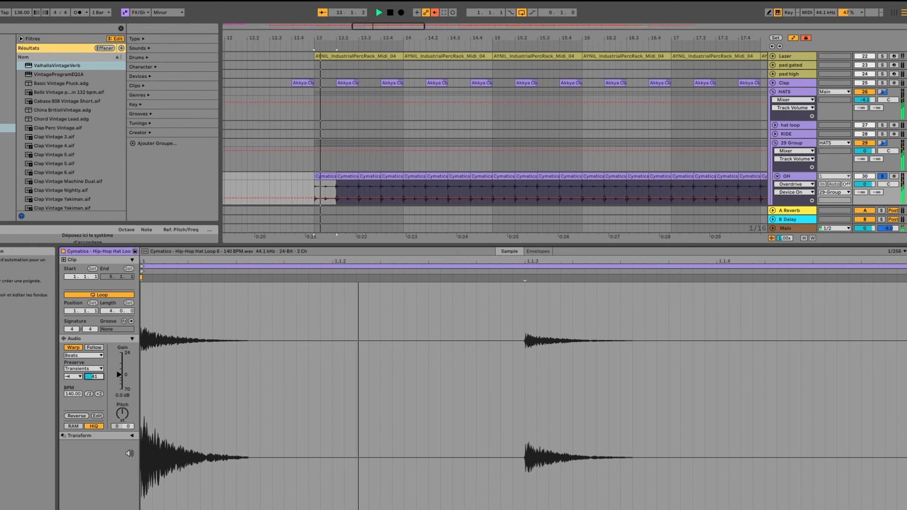
key(space)
drag(94, 377, 94, 360)
key(space)
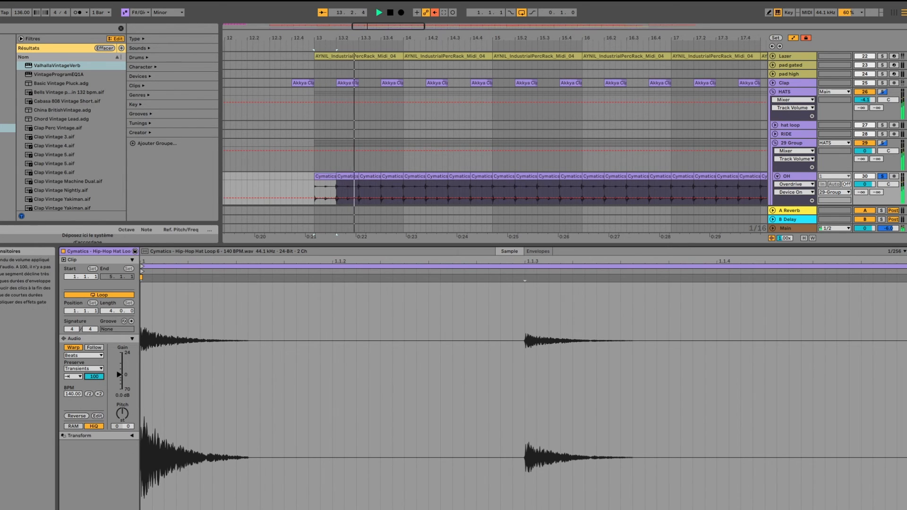
key(space)
key(space)
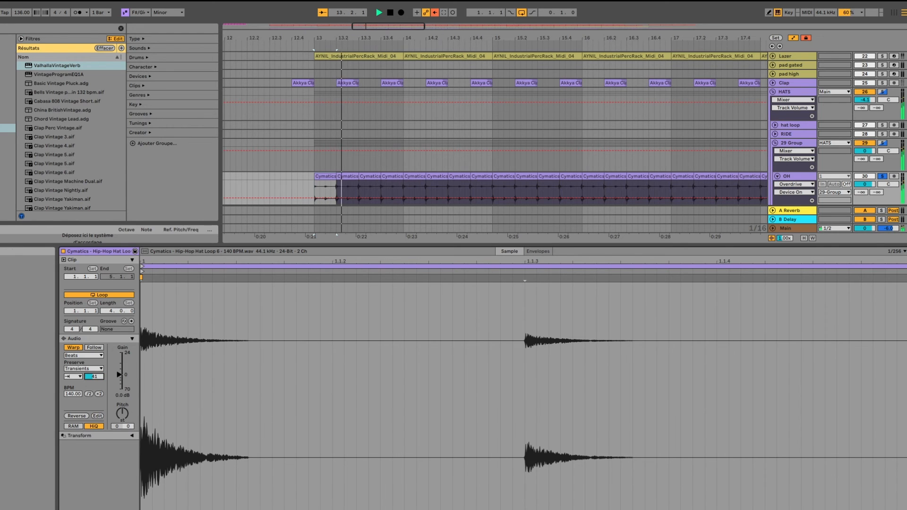
Review the Lazer track's effects, open its ValhallaSupermassive plugin, and audition the soloed OH hats from bar 13.
double_click(800, 178)
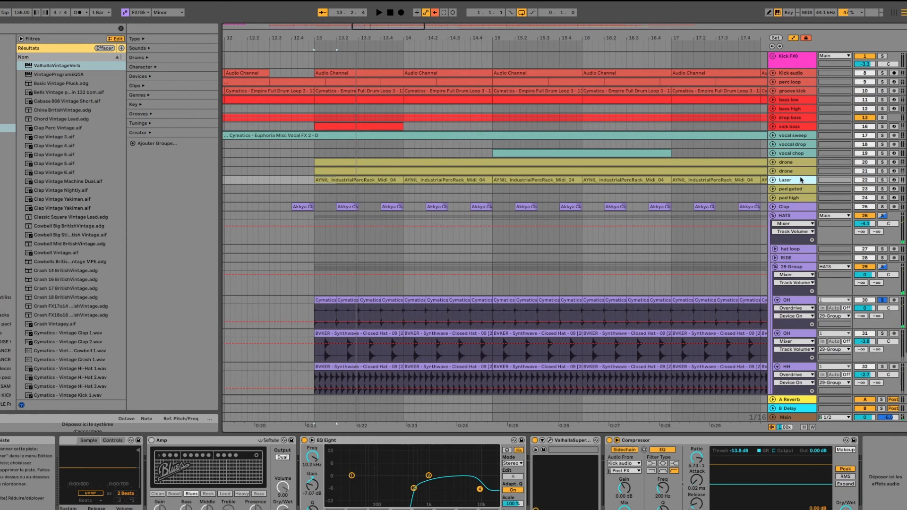
scroll(624, 489, left, 5)
scroll(607, 479, right, 5)
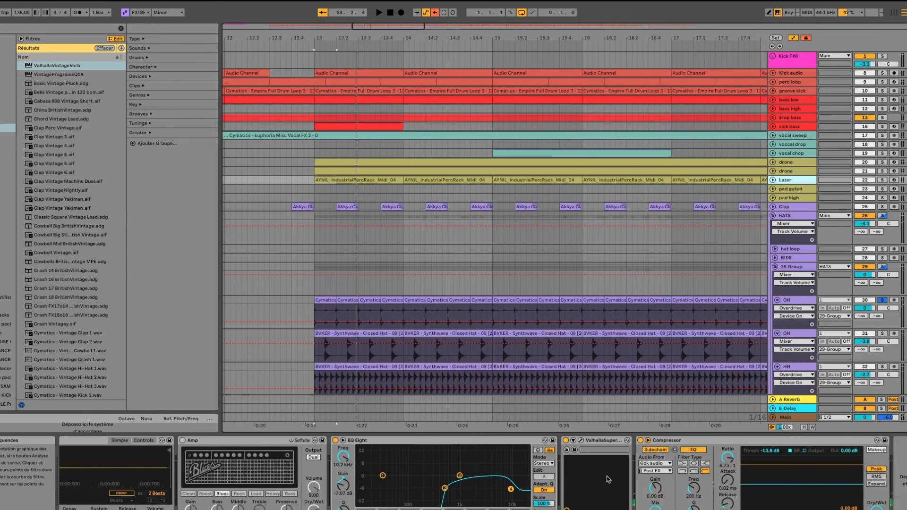
click(554, 446)
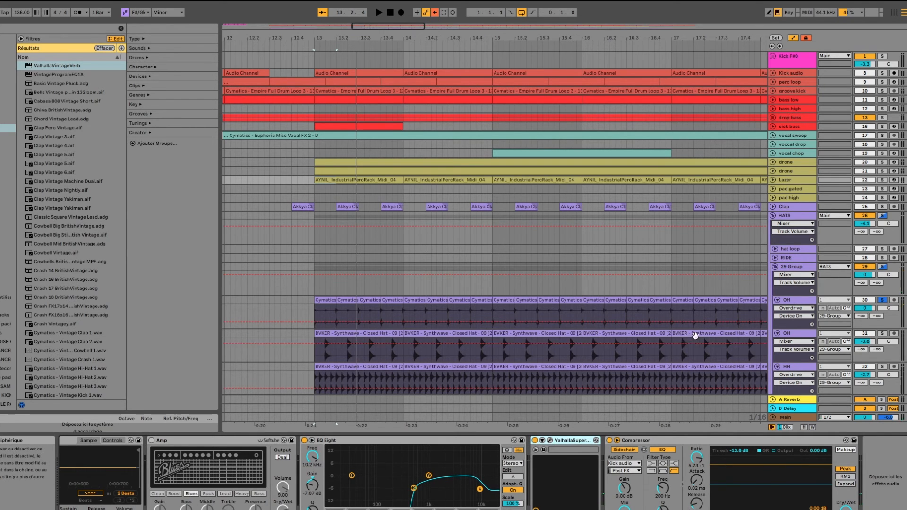
click(549, 439)
key(space)
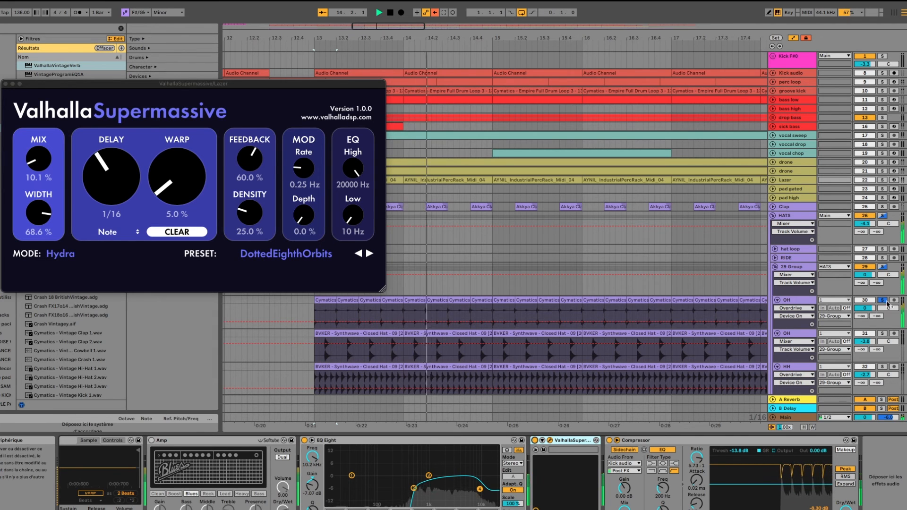
key(space)
Compare the effect chains on the first OH track, the 29 Group and the HATS group, returning to the OH track.
click(811, 299)
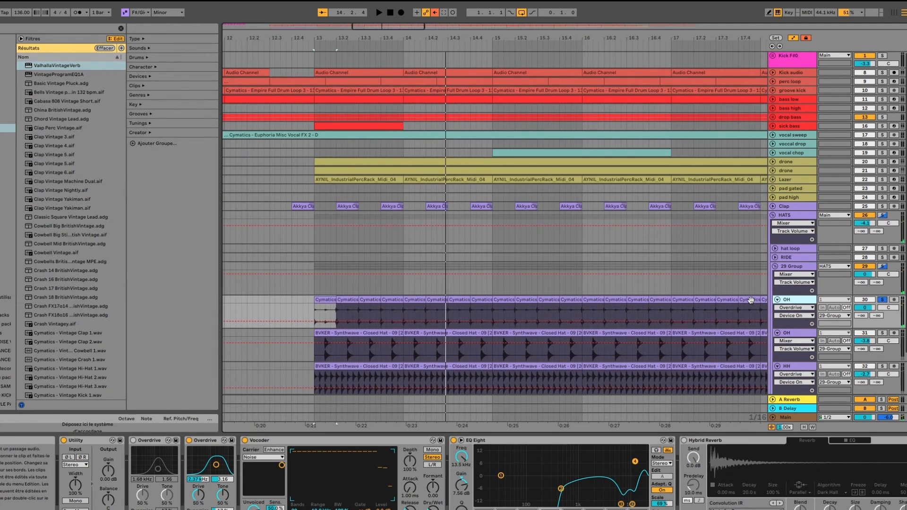
scroll(750, 300, down, 2)
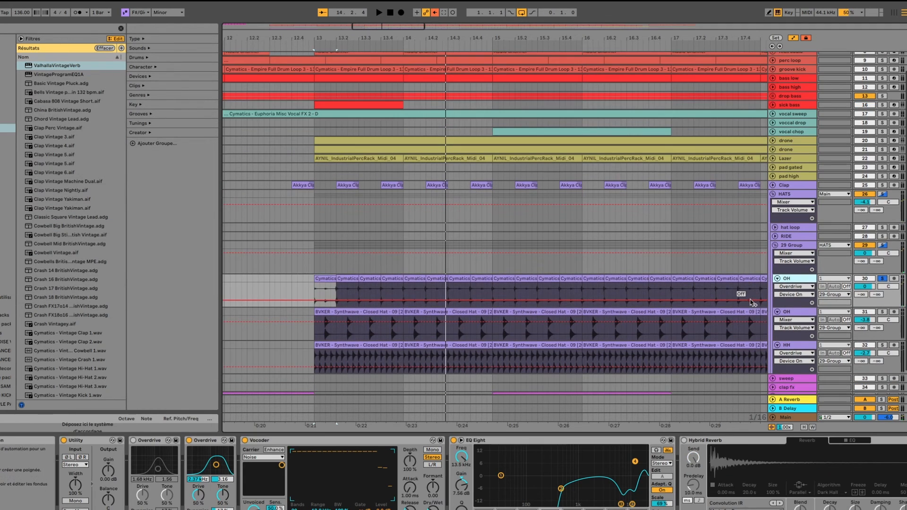
click(793, 250)
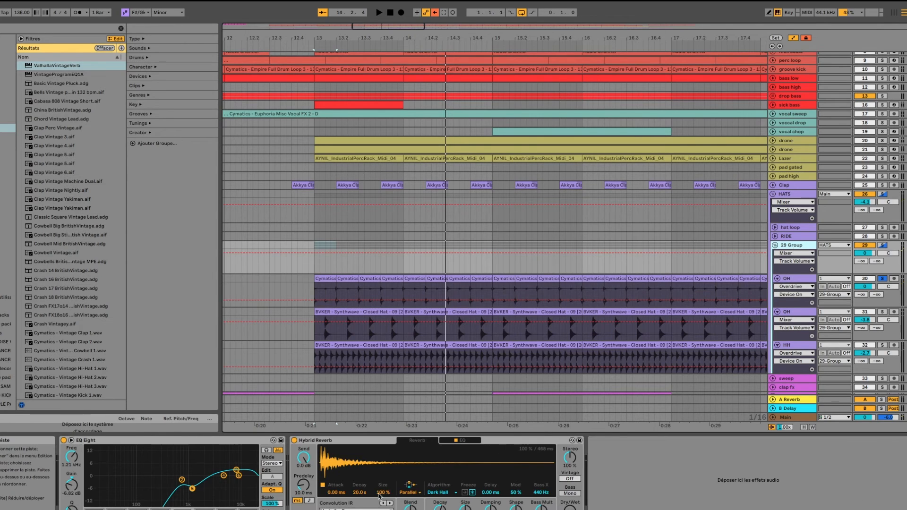
click(799, 196)
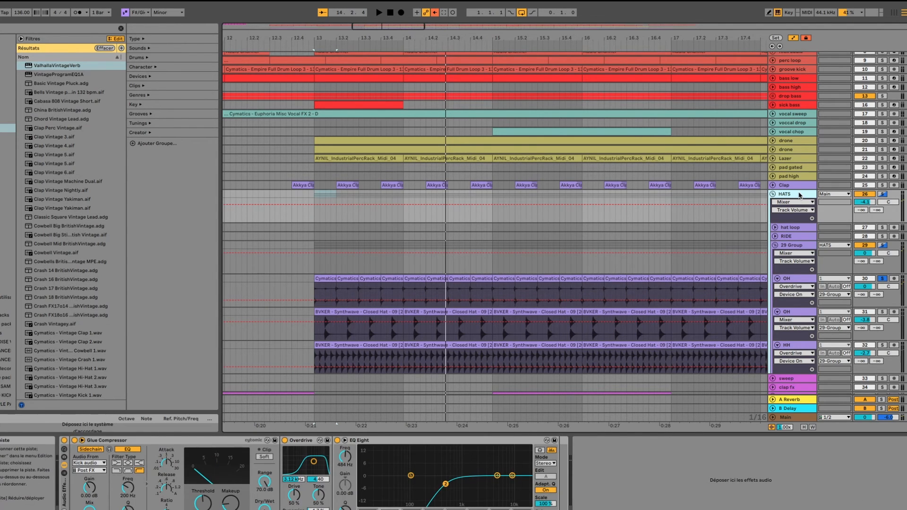
click(801, 287)
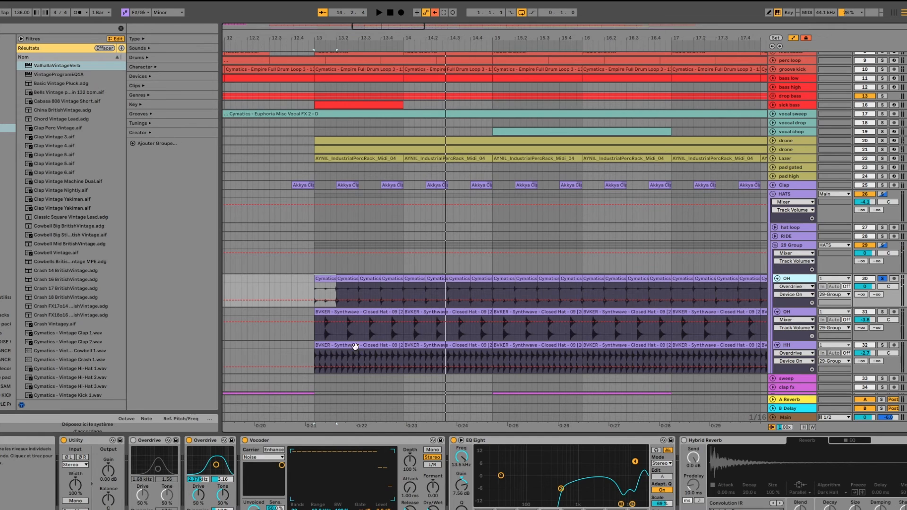
click(334, 279)
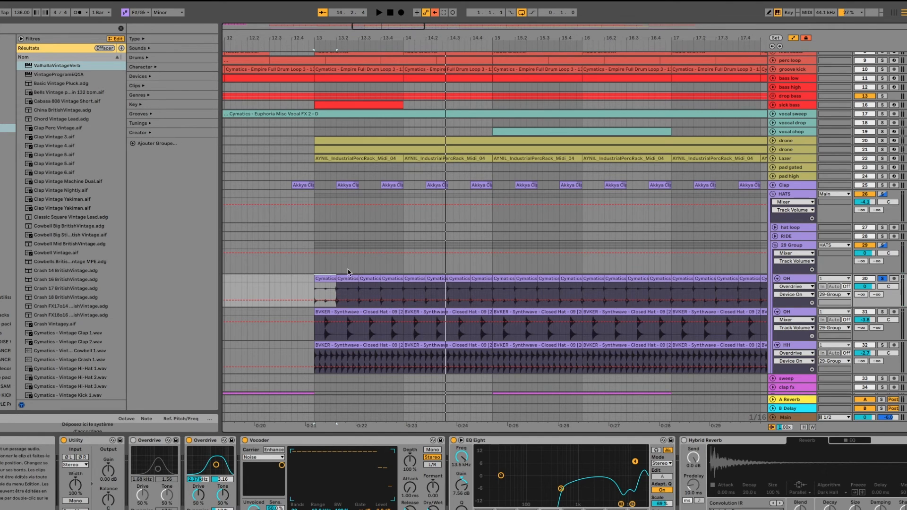
click(794, 271)
click(791, 279)
Audition the first OH track while bypassing and re-enabling its second Overdrive and its Vocoder.
click(203, 442)
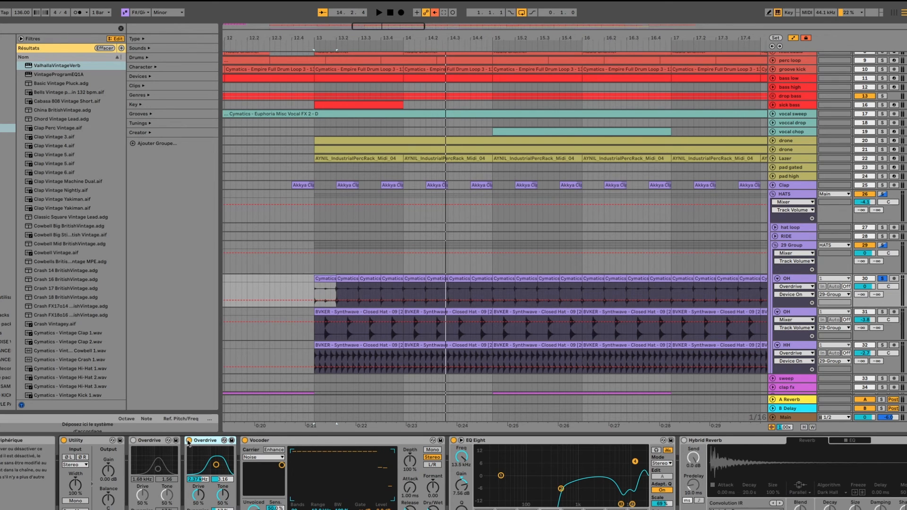
key(space)
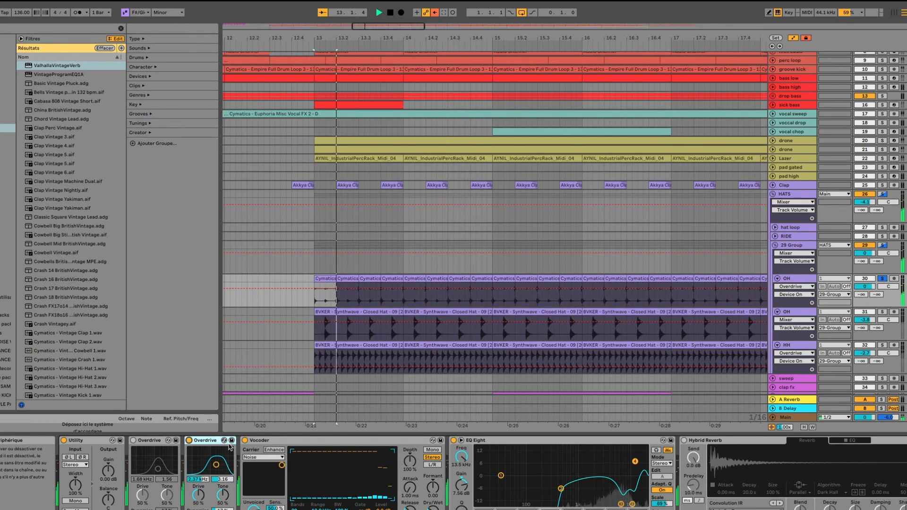
click(244, 441)
click(245, 440)
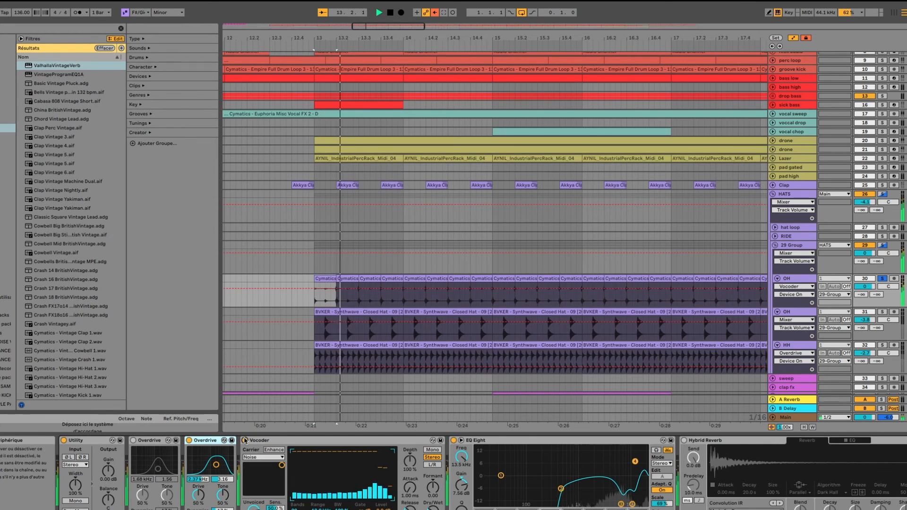
key(space)
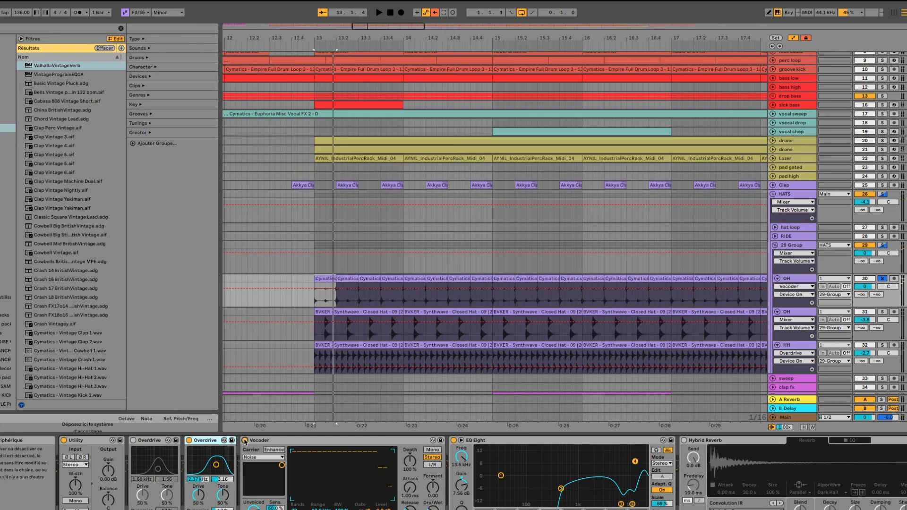
Audition the first OH track while trying a different filter-band curve in its Vocoder, and restore the original curve.
key(space)
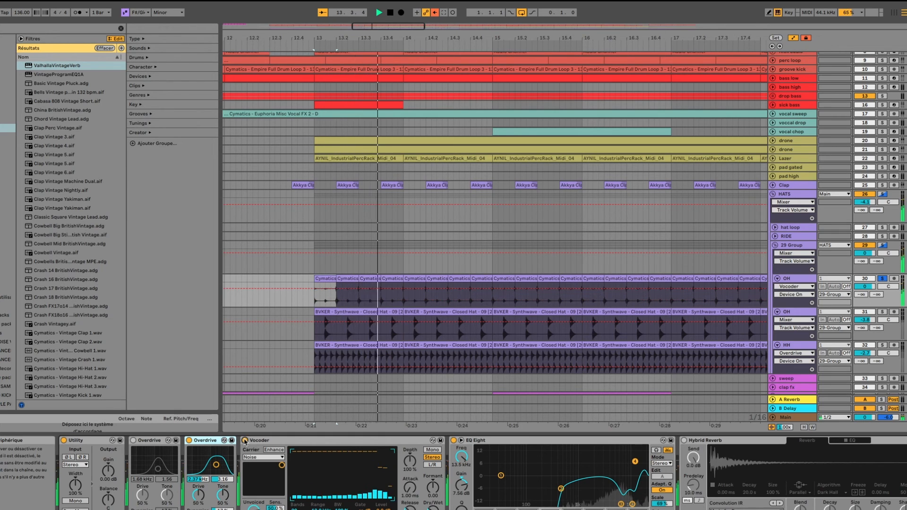
key(space)
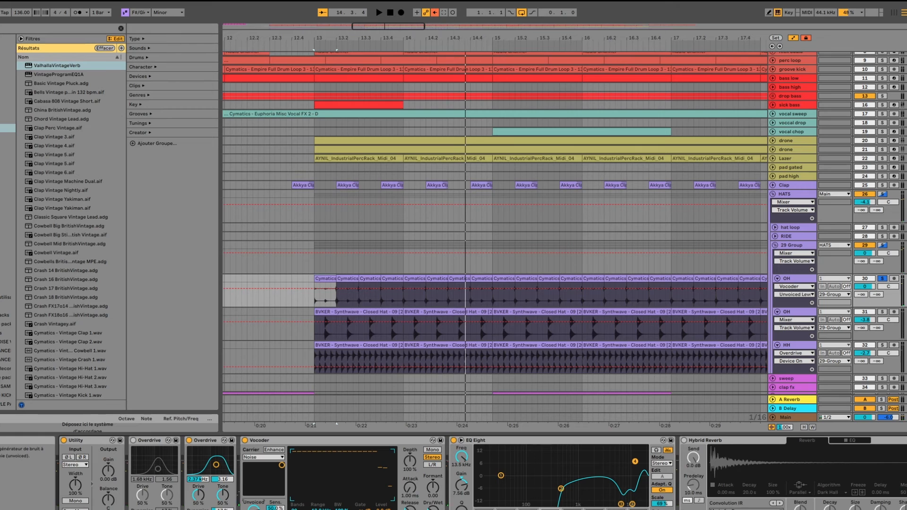
key(space)
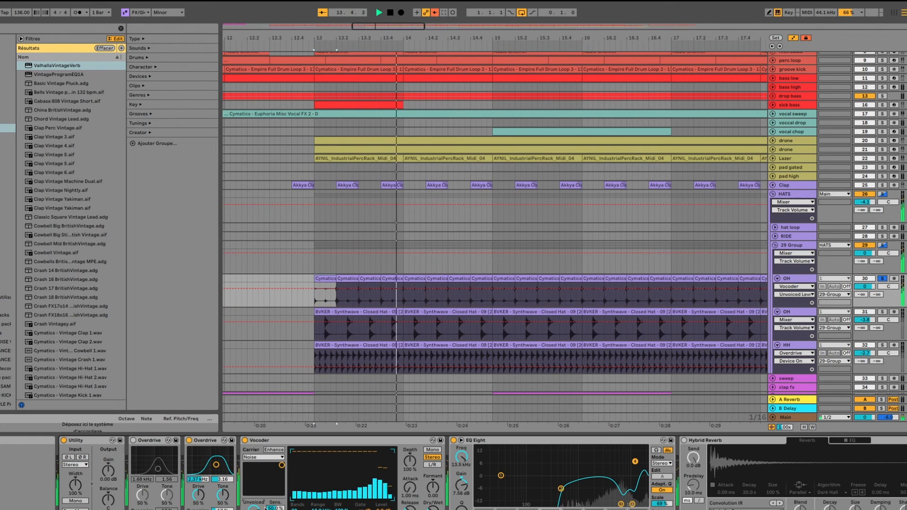
key(space)
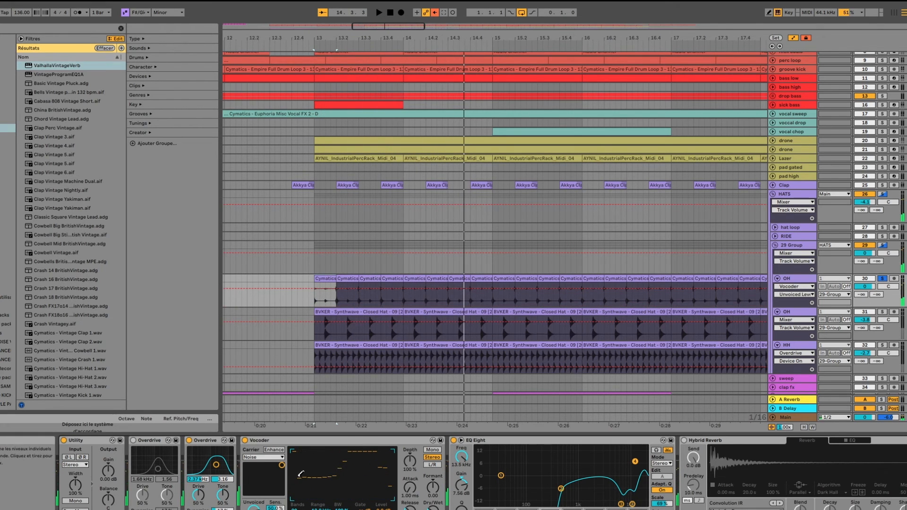
key(space)
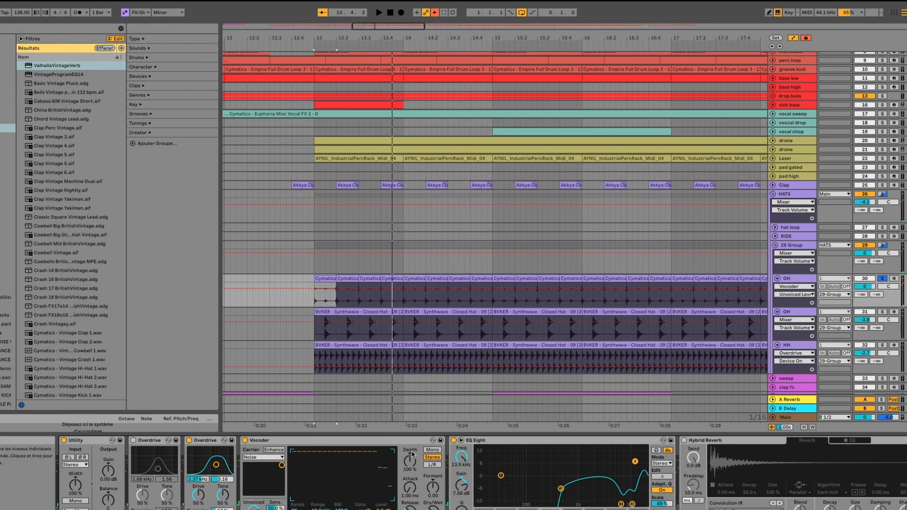
Audition the first OH track's EQ Eight and examine its Hybrid Reverb, Industrial amb rack and Kickstart.
click(363, 441)
click(484, 442)
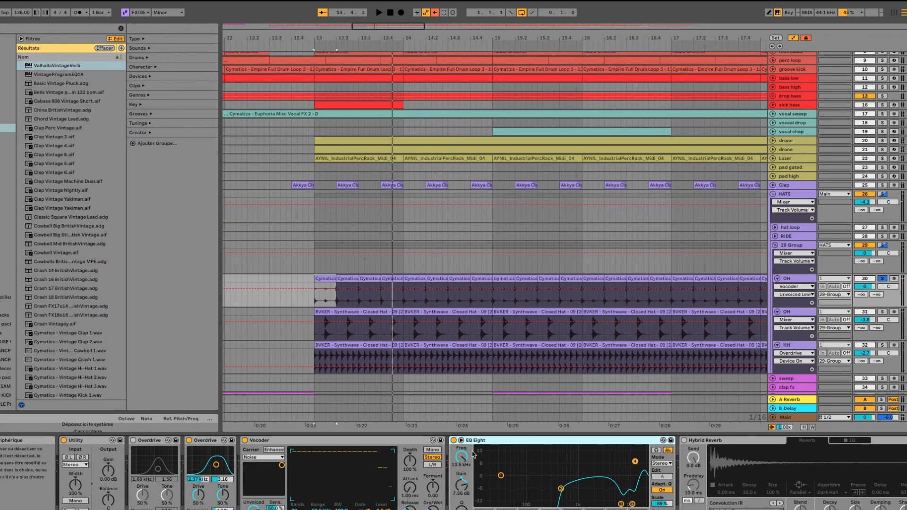
scroll(472, 454, right, 2)
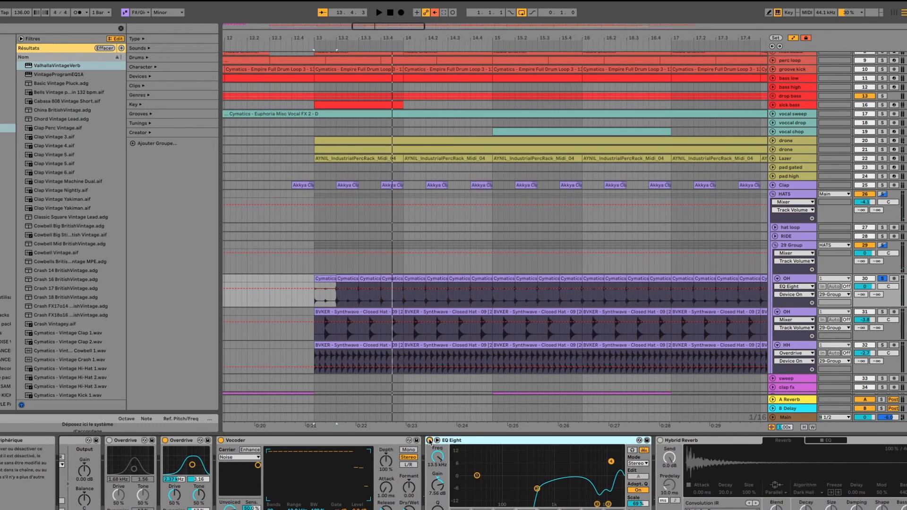
key(space)
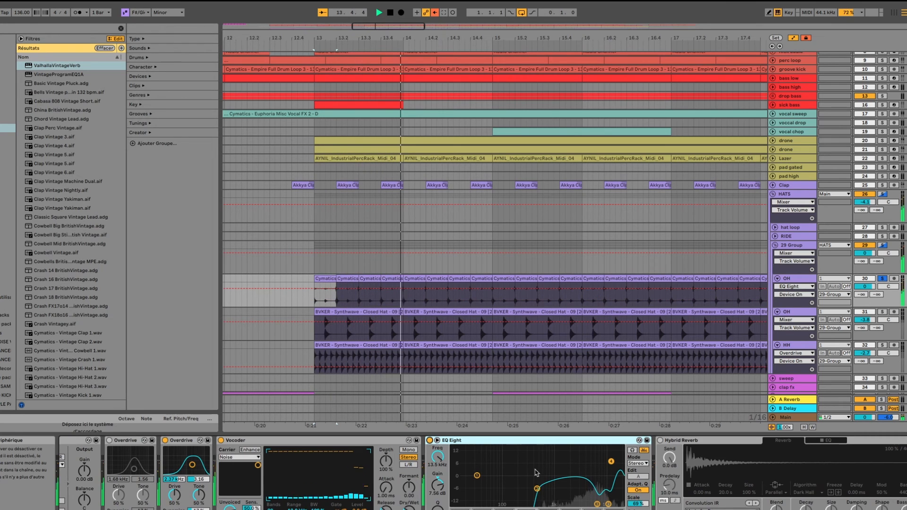
scroll(536, 472, right, 10)
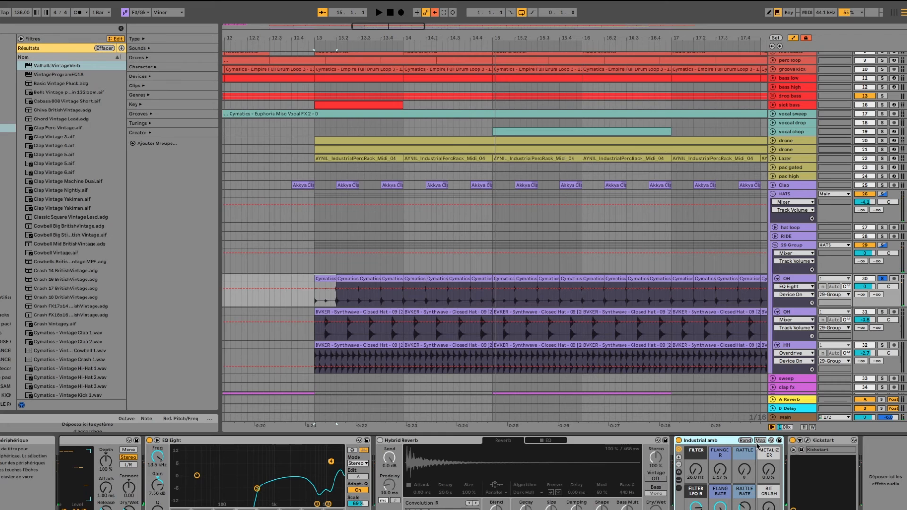
click(831, 441)
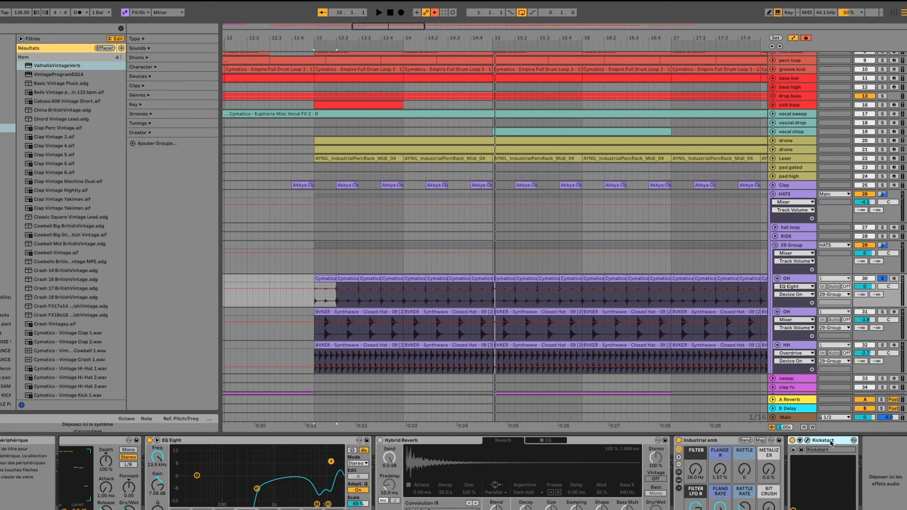
Solo the second OH track, open its BVKER Synthwave Closed Hat clip at bar 13, and audition it.
click(802, 312)
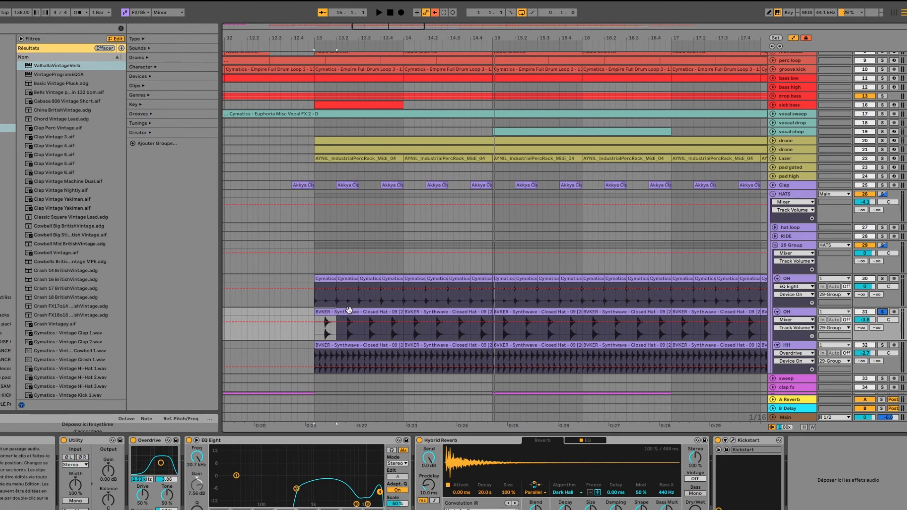
double_click(346, 325)
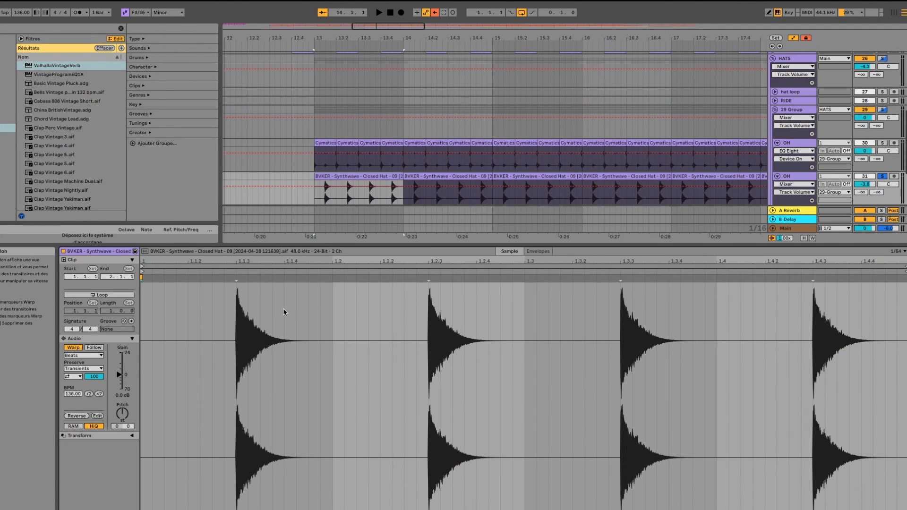
key(space)
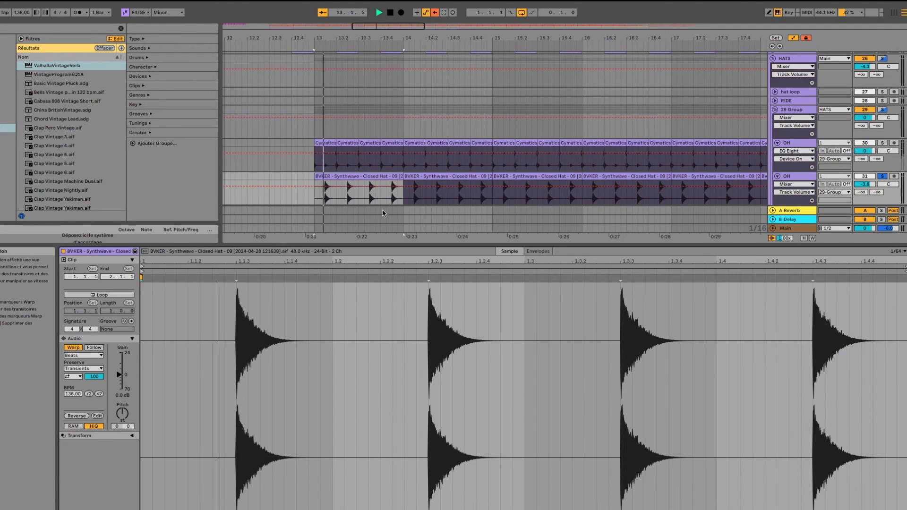
Examine the second OH track's effect chain, including its Overdrive, EQ Eight and Hybrid Reverb.
click(804, 180)
click(133, 440)
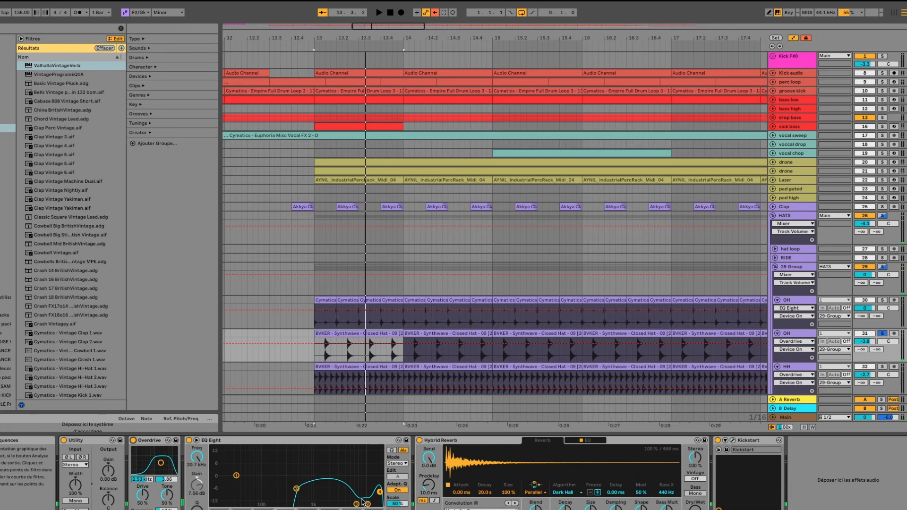
click(459, 442)
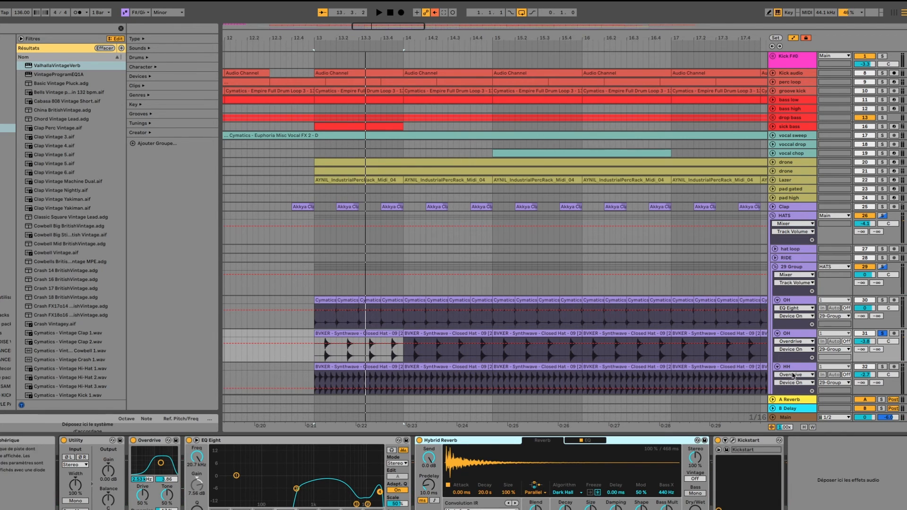
Solo the HH track and audition its closed hat pattern from bar 13.
scroll(835, 337, down, 2)
click(803, 336)
click(881, 336)
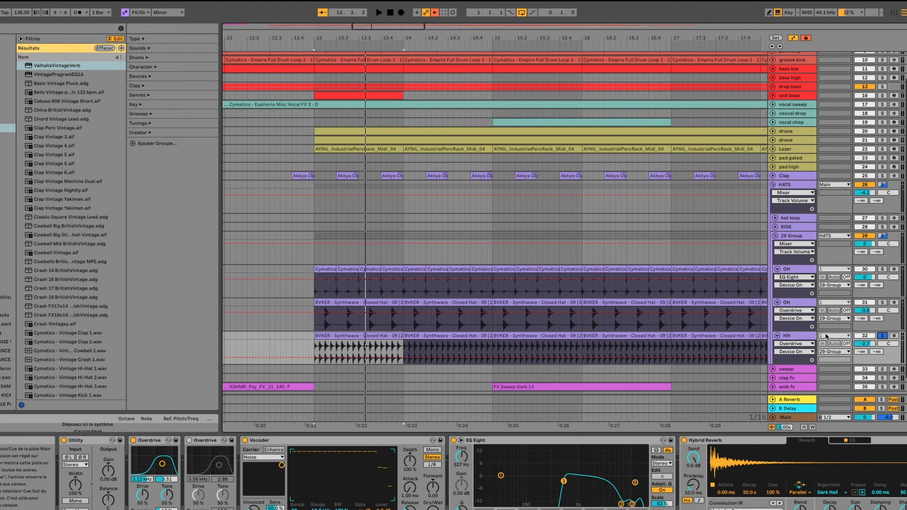
key(space)
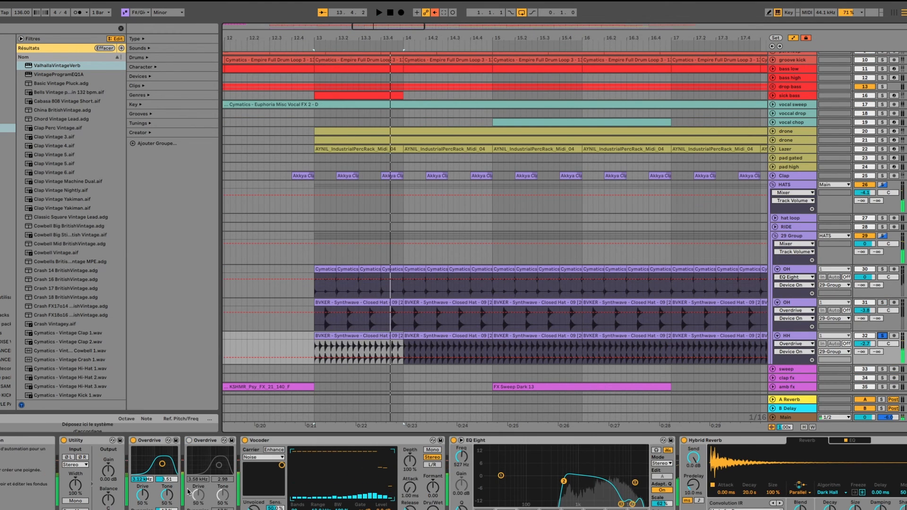
Examine the HH track's effects from Overdrive and Vocoder through EQ Eight and Hybrid Reverb to the final Auto Filter.
click(151, 441)
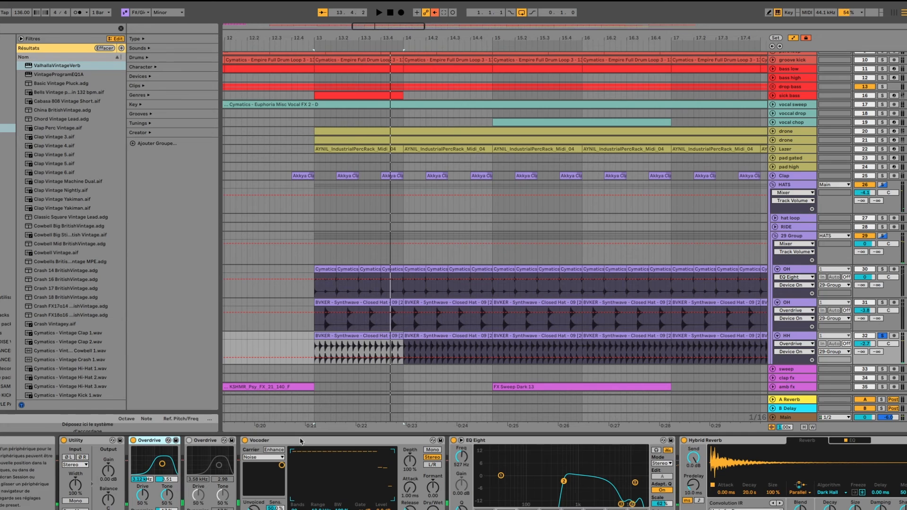
click(300, 441)
scroll(321, 453, down, 5)
click(340, 443)
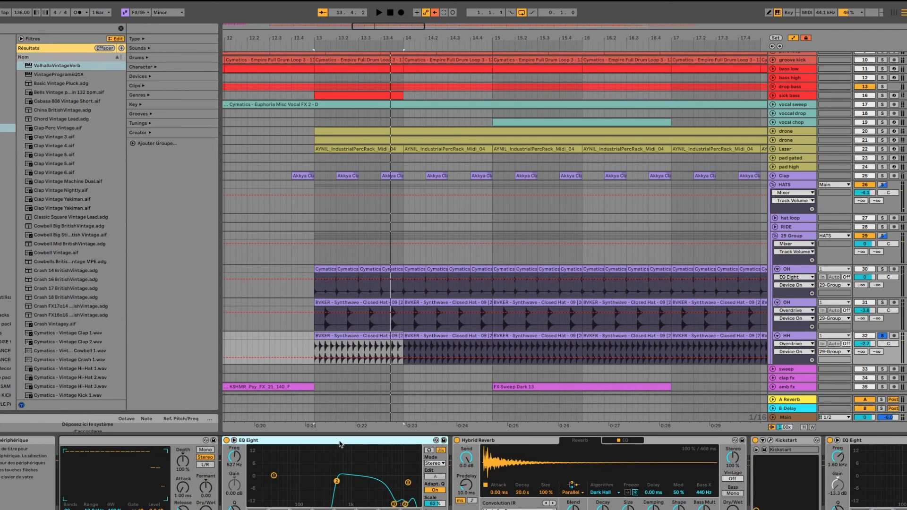
scroll(339, 456, down, 2)
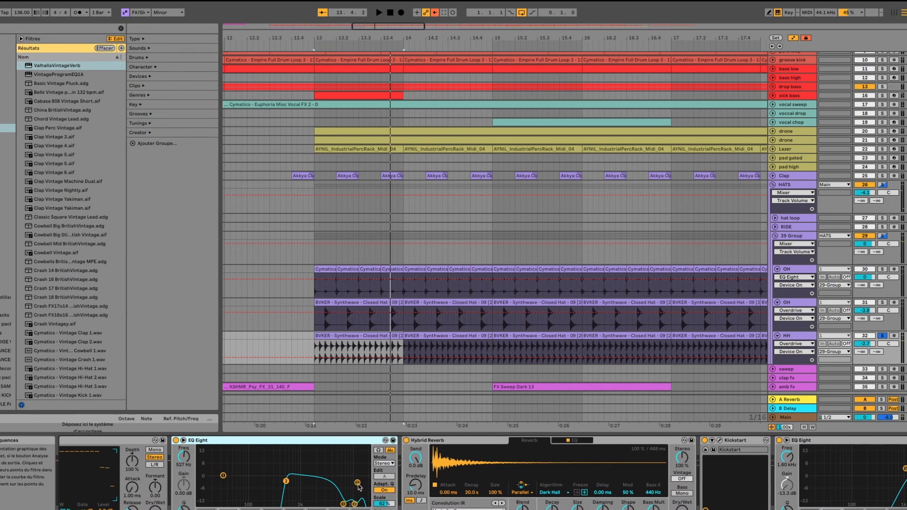
click(461, 443)
scroll(491, 453, down, 7)
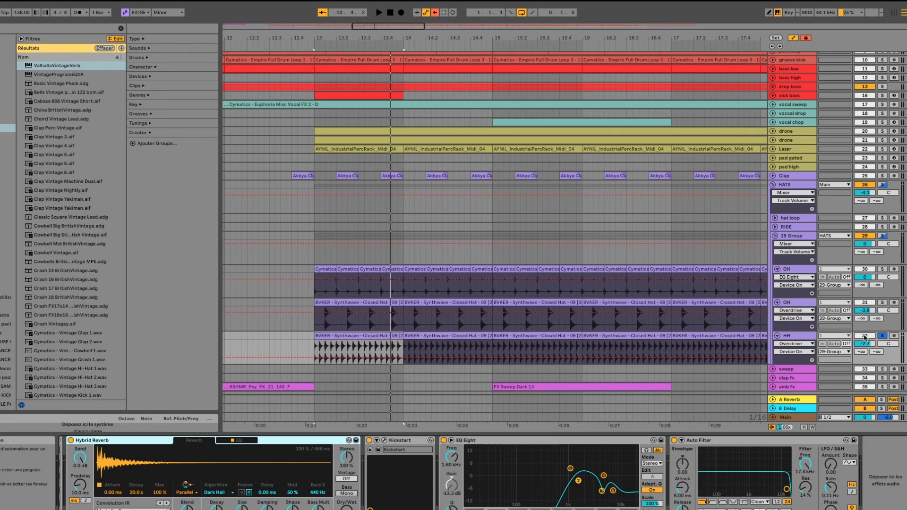
Solo the 29 Group and audition its open and closed hat layers together.
click(805, 240)
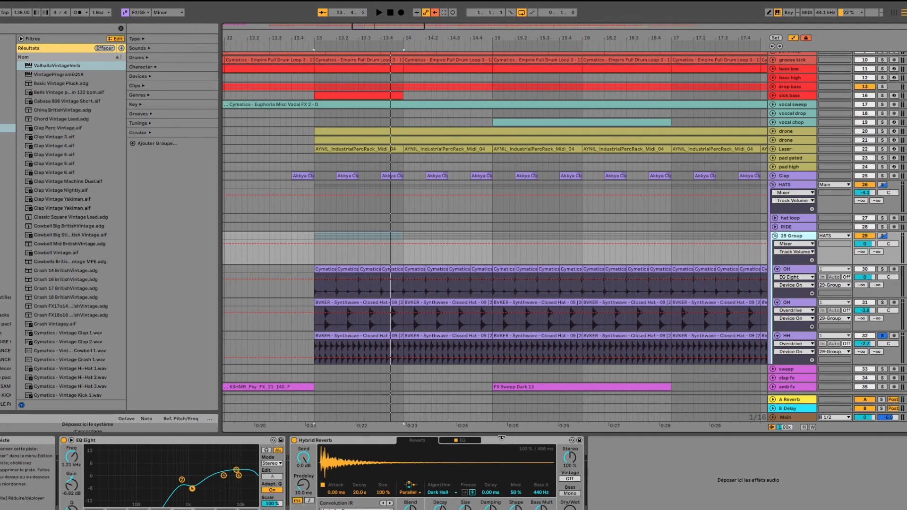
click(882, 237)
key(space)
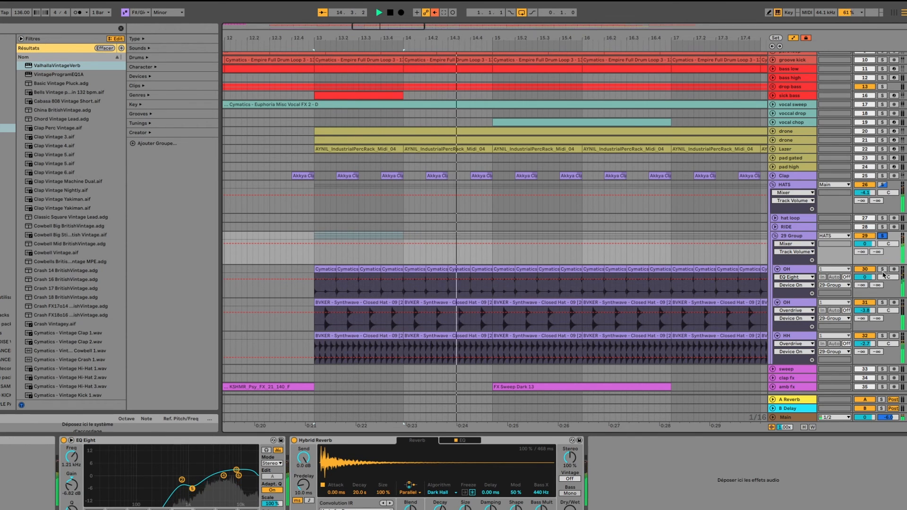
key(space)
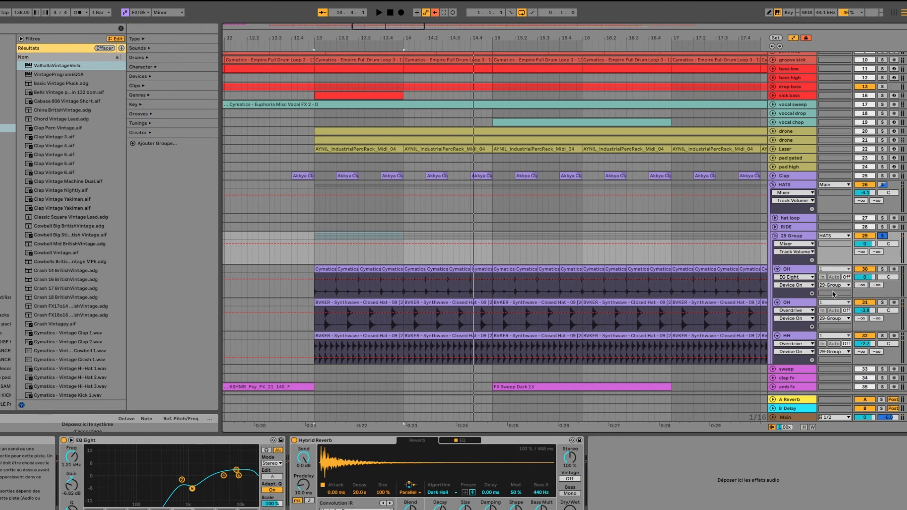
Play the hats with the HATS group's Audio Effect Rack bypassed and re-enabled to compare the sound.
scroll(777, 297, down, 1)
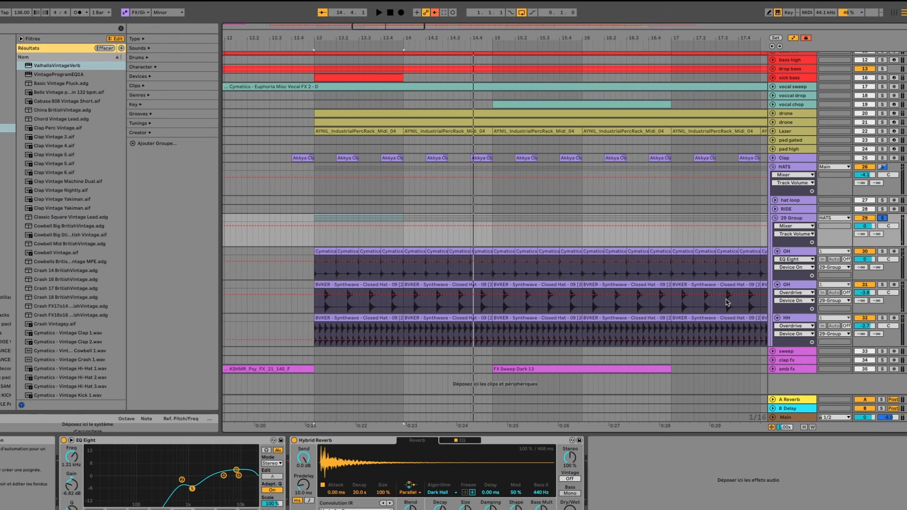
click(800, 172)
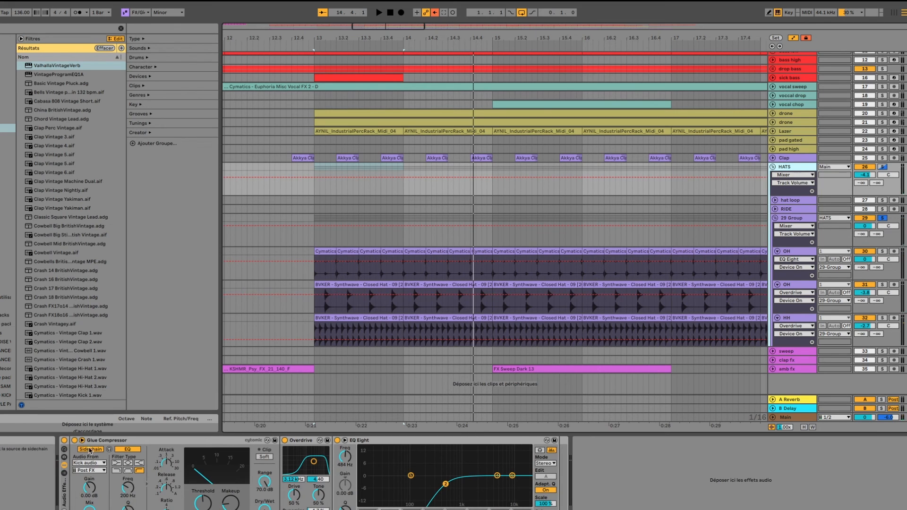
key(space)
click(64, 441)
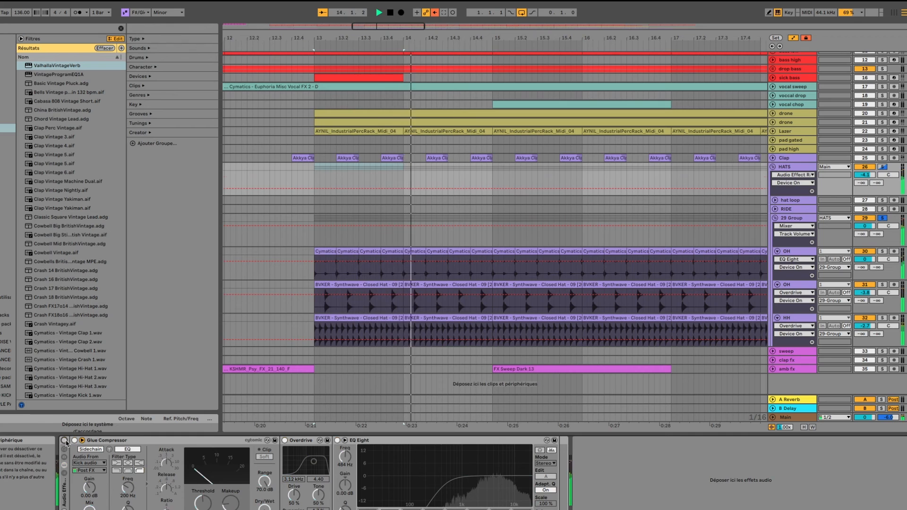
click(65, 440)
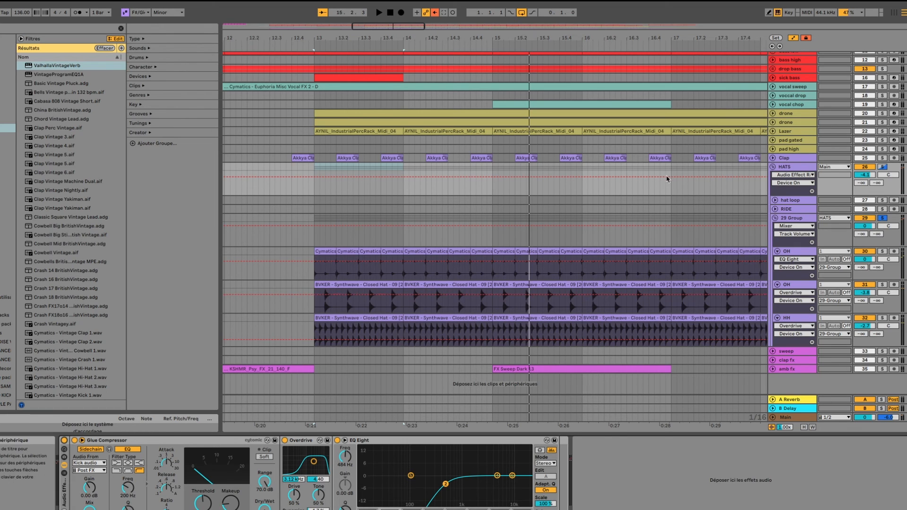
scroll(794, 98, up, 2)
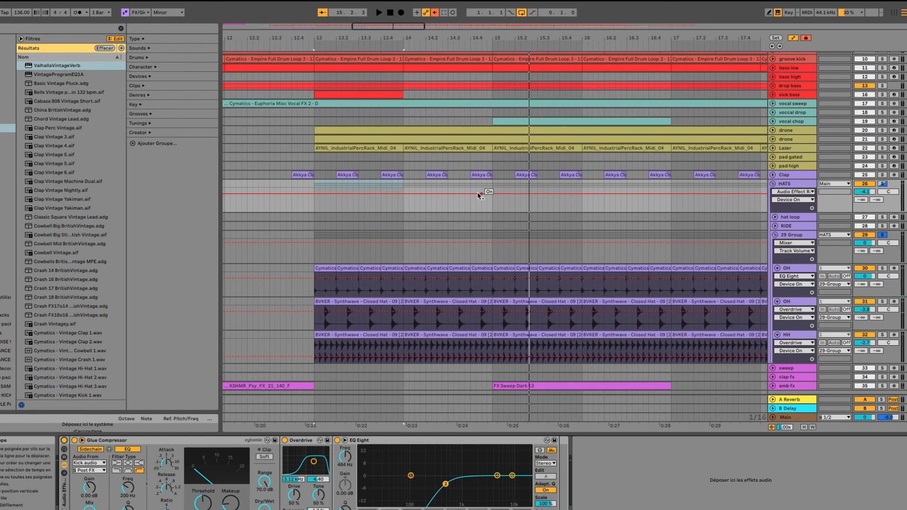
scroll(460, 185, up, 2)
key(space)
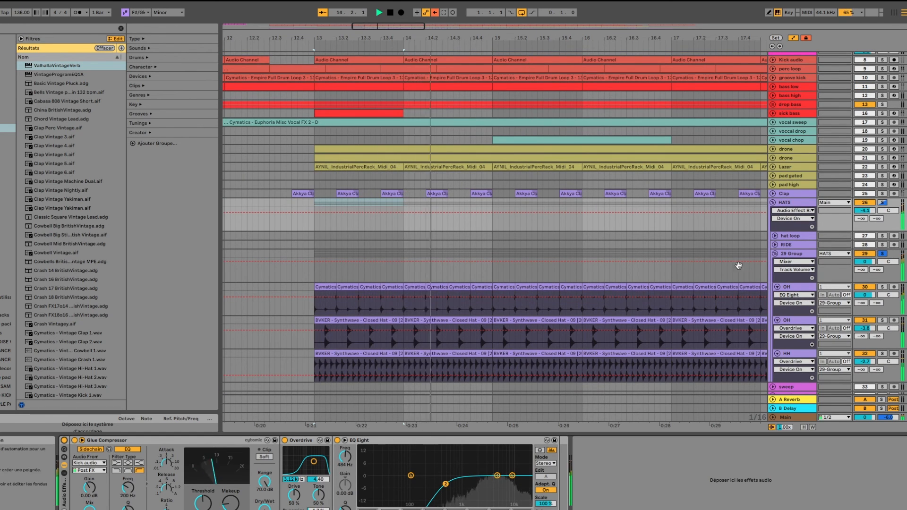
Fold the 29 Group, then solo the hat loop track, unfold it and audition its clips from bar 21.
click(775, 254)
scroll(661, 257, down, 10)
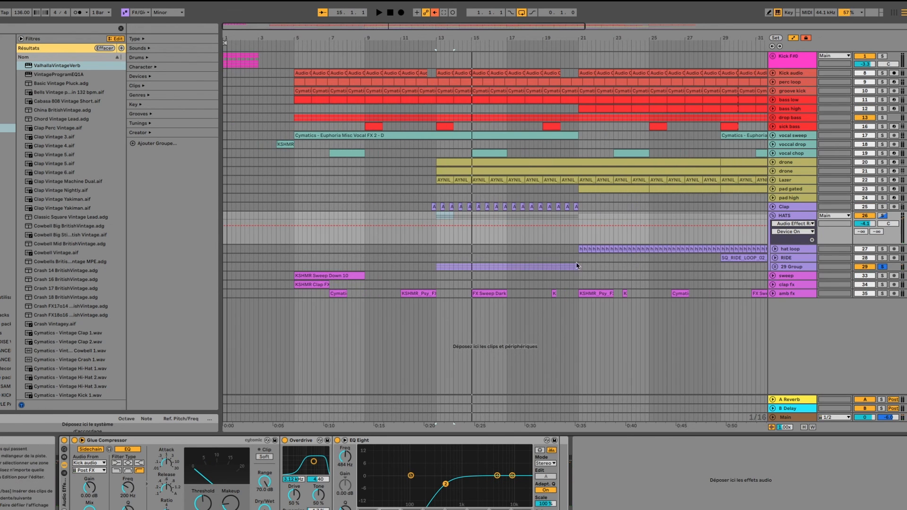
click(587, 256)
scroll(705, 267, up, 6)
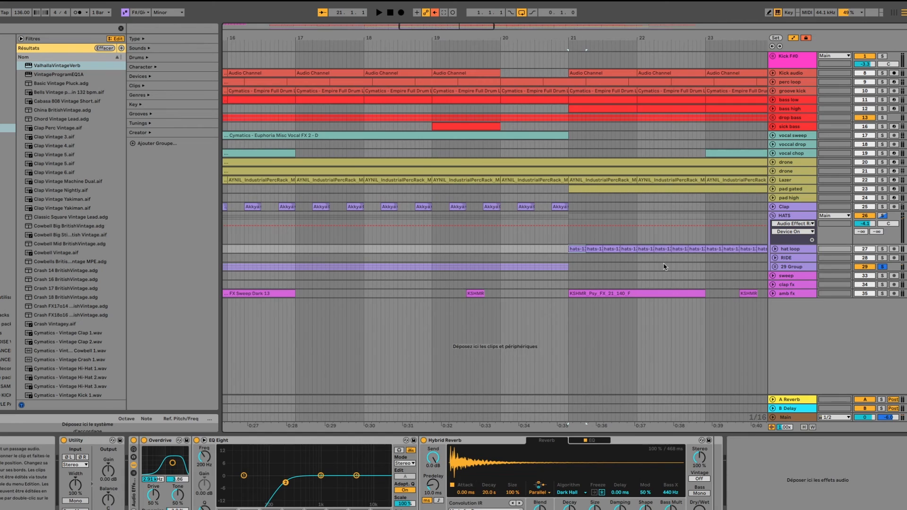
click(881, 249)
click(808, 252)
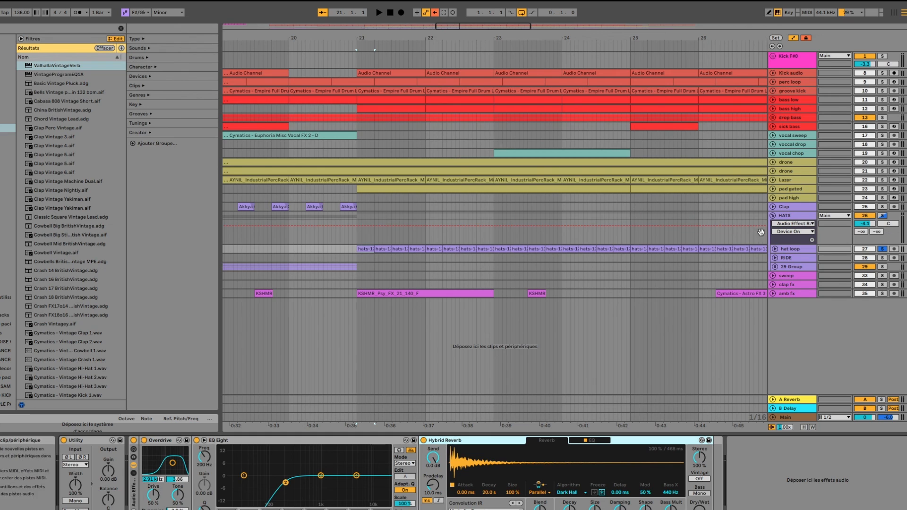
click(774, 249)
key(space)
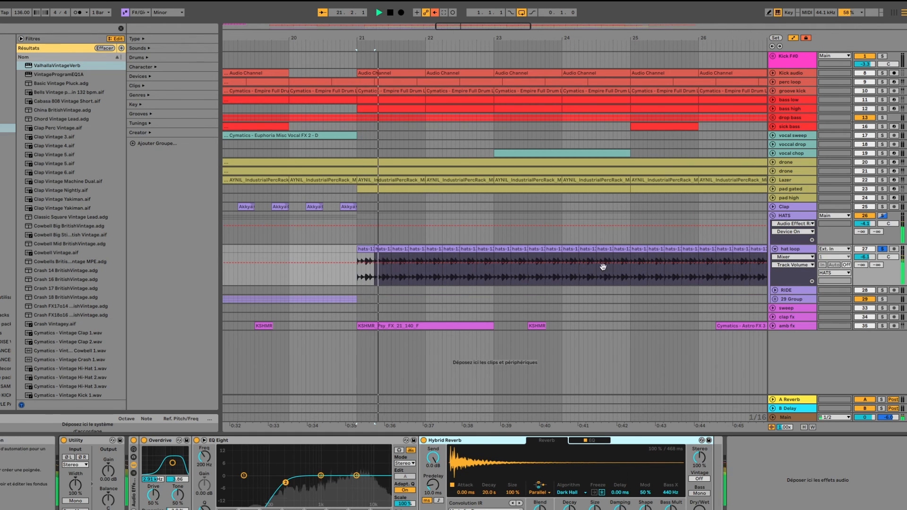
key(space)
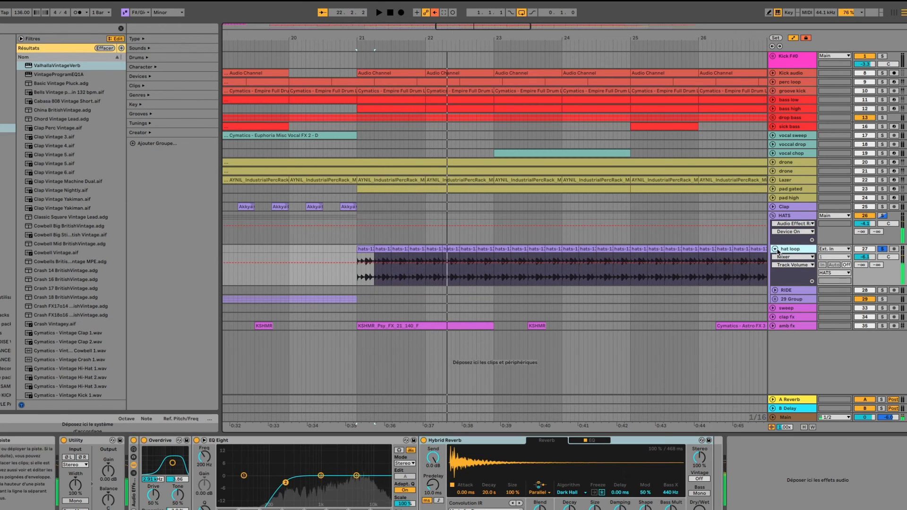
Unfold and solo the RIDE track, and audition its SQ_RIDE_LOOP_02_128BPM clip from bar 29 with EQ Eight's third filter off and on.
click(775, 249)
click(774, 257)
scroll(684, 267, right, 10)
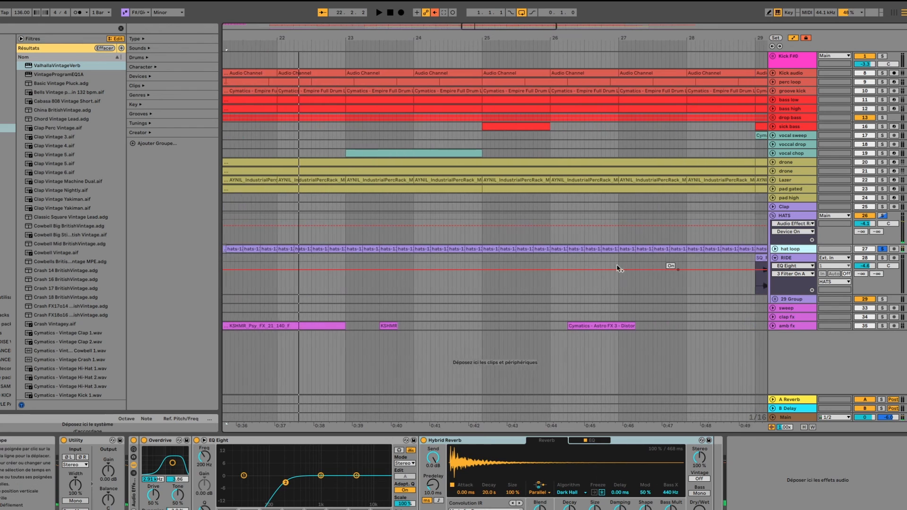
scroll(706, 254, right, 7)
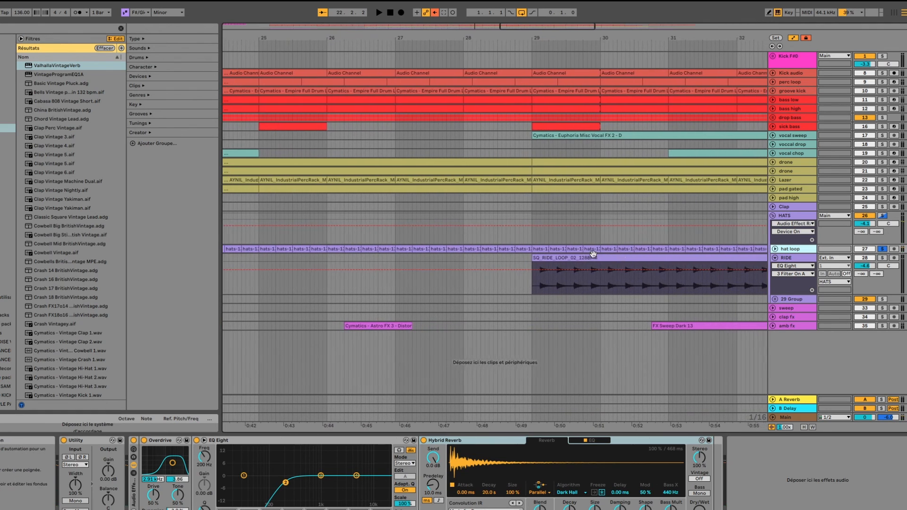
click(586, 258)
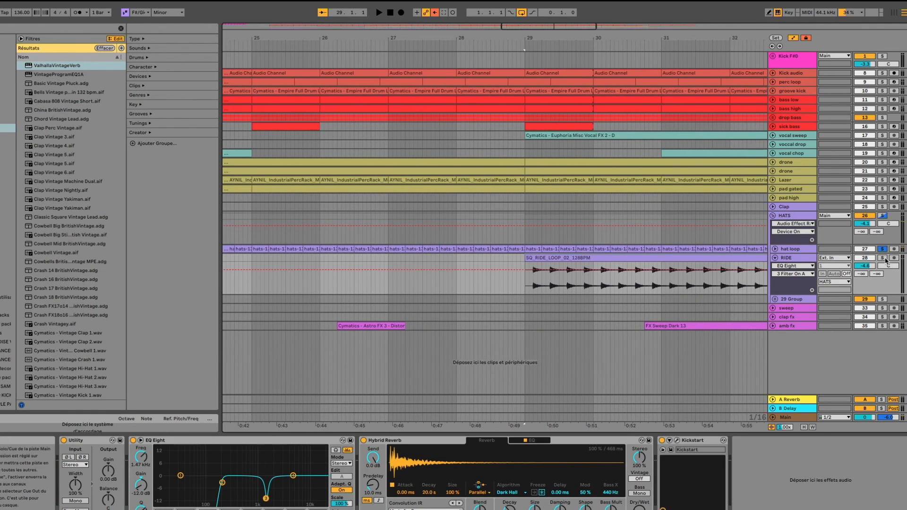
click(794, 258)
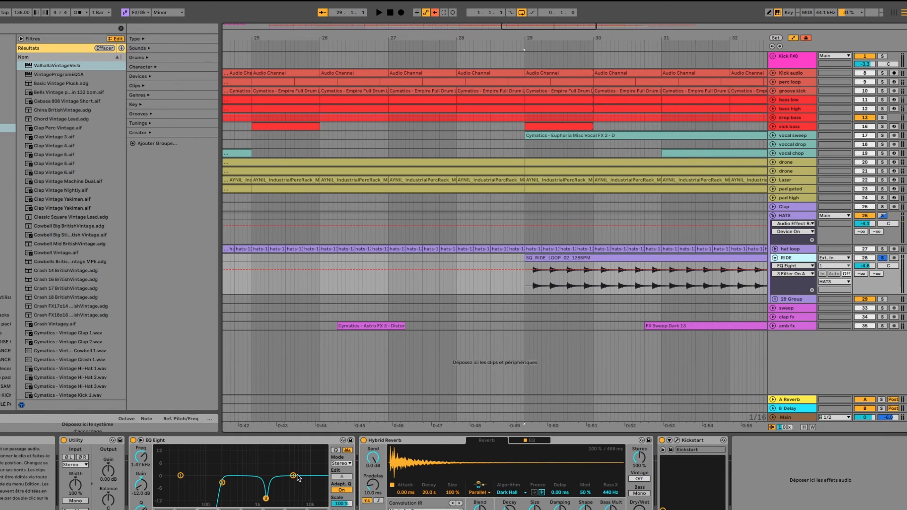
key(space)
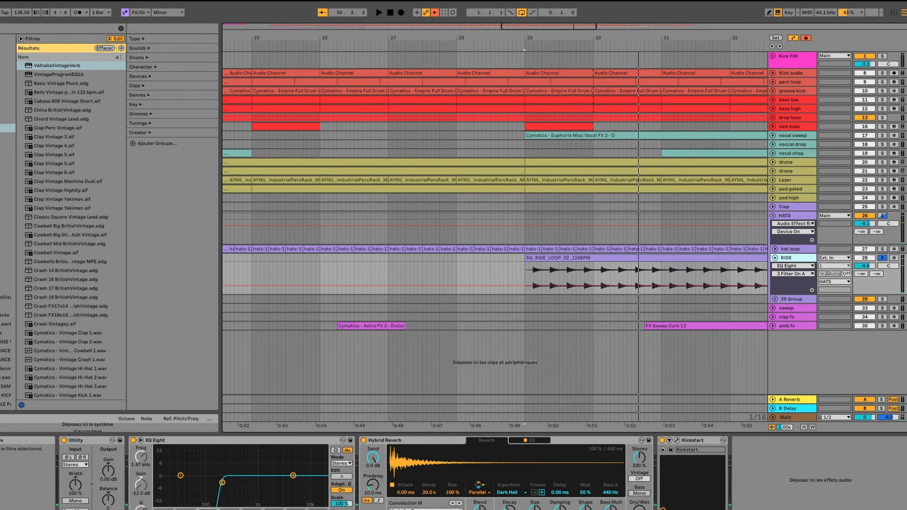
key(space)
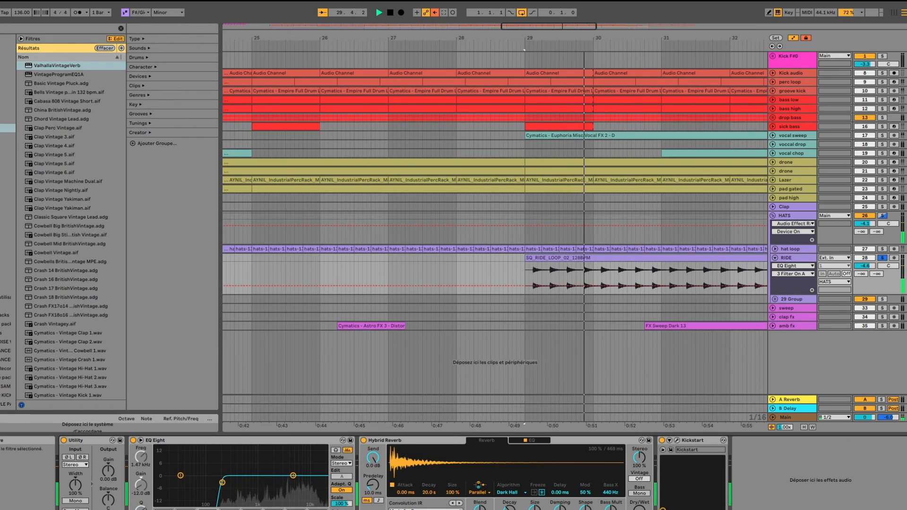
key(space)
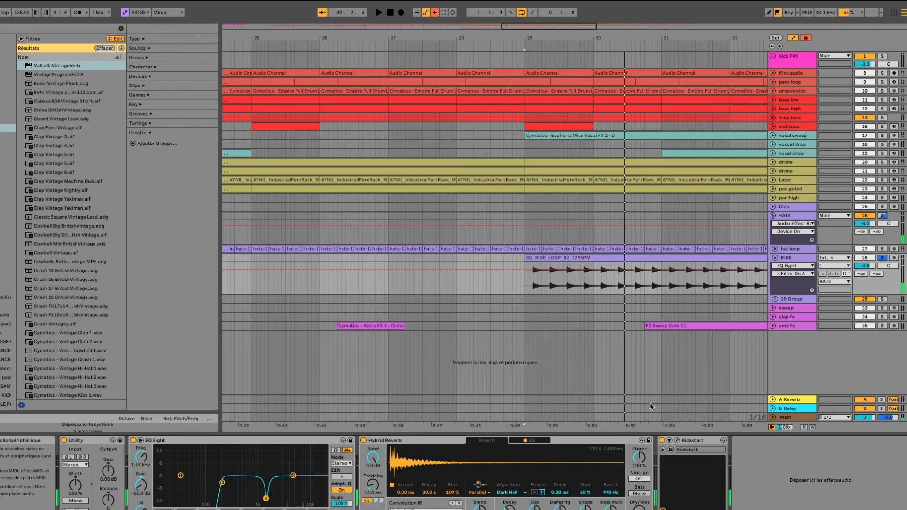
Fold the RIDE track and examine the HATS group's Glue Compressor, Overdrive and EQ Eight.
click(778, 260)
click(811, 216)
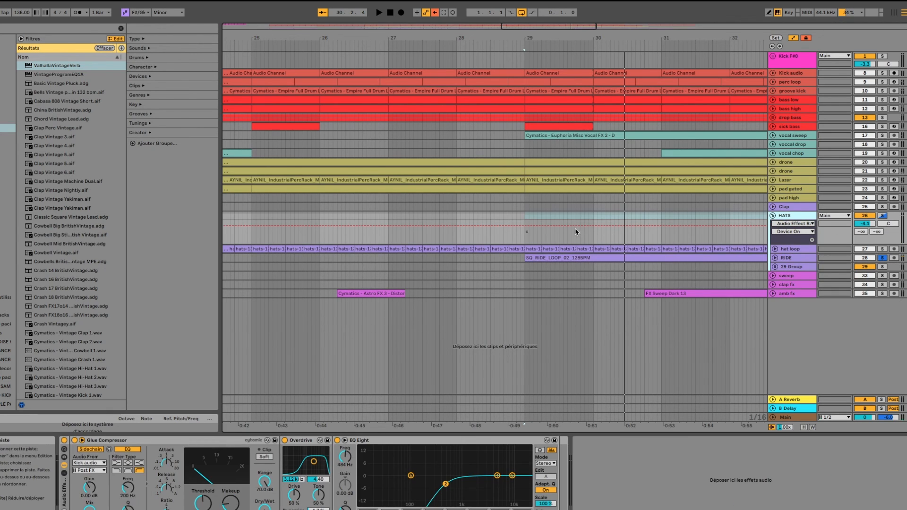
scroll(544, 243, left, 5)
scroll(510, 264, down, 10)
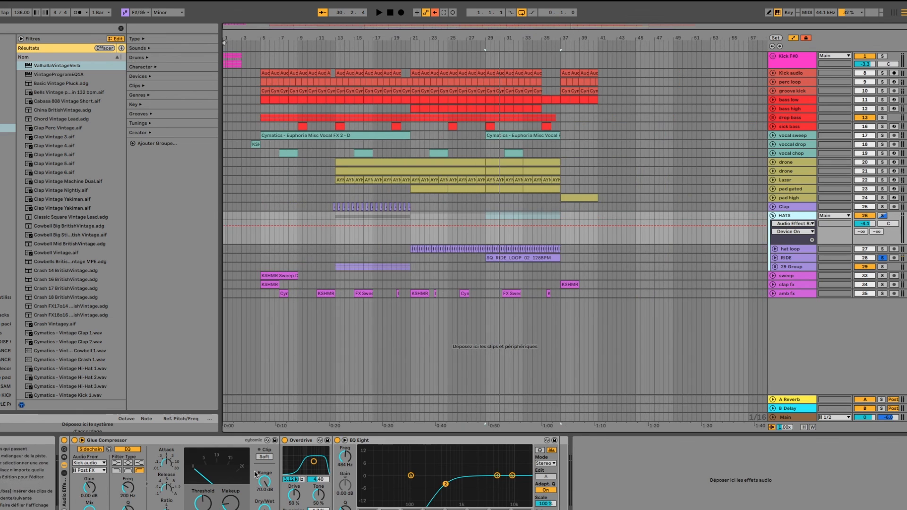
click(219, 442)
click(309, 440)
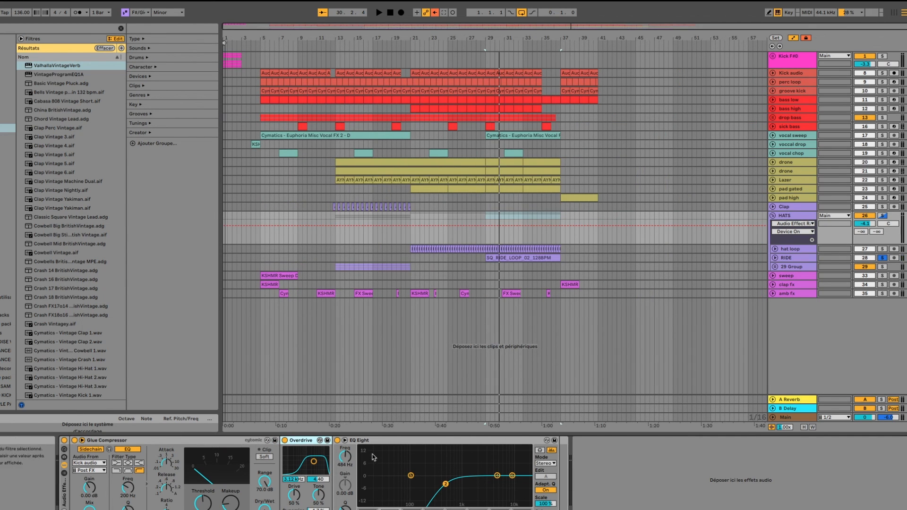
click(793, 216)
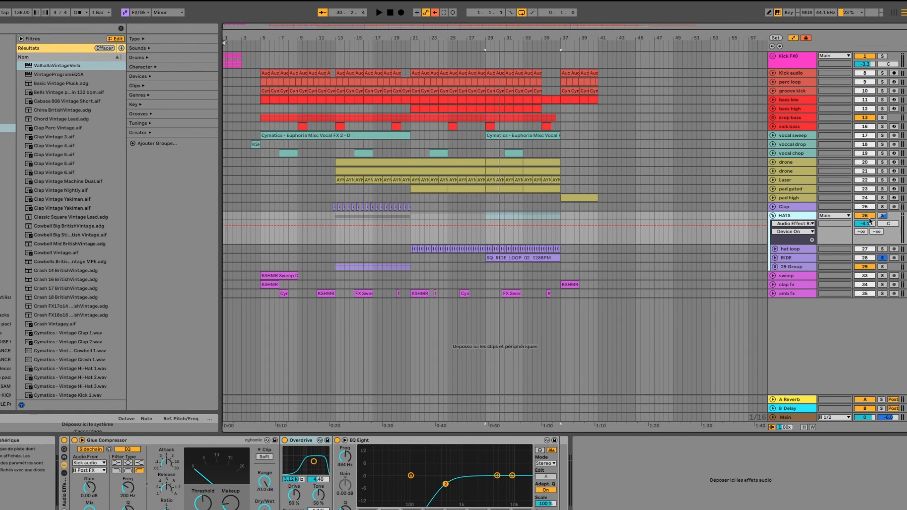
Fold the HATS group, clear the solos, and unfold the sweep, clap fx and amb fx tracks to examine their clips.
click(772, 215)
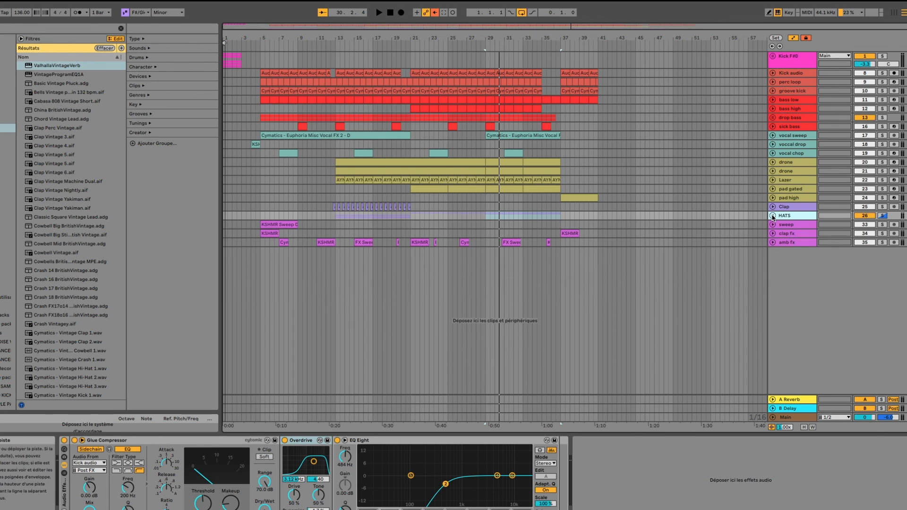
click(369, 216)
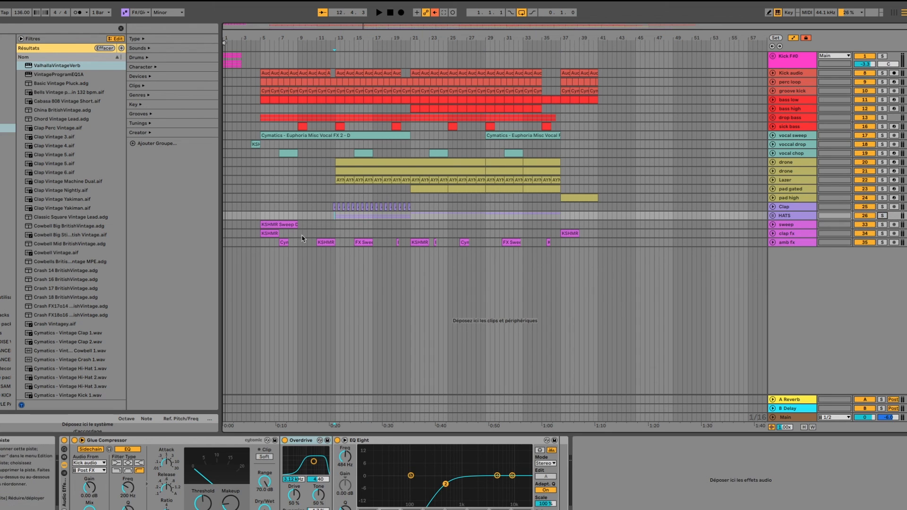
click(796, 226)
click(775, 224)
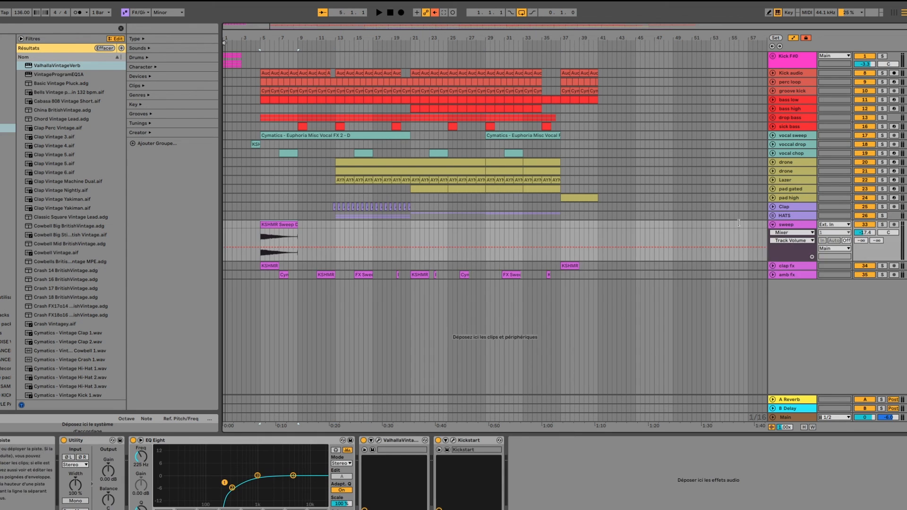
click(773, 265)
click(772, 306)
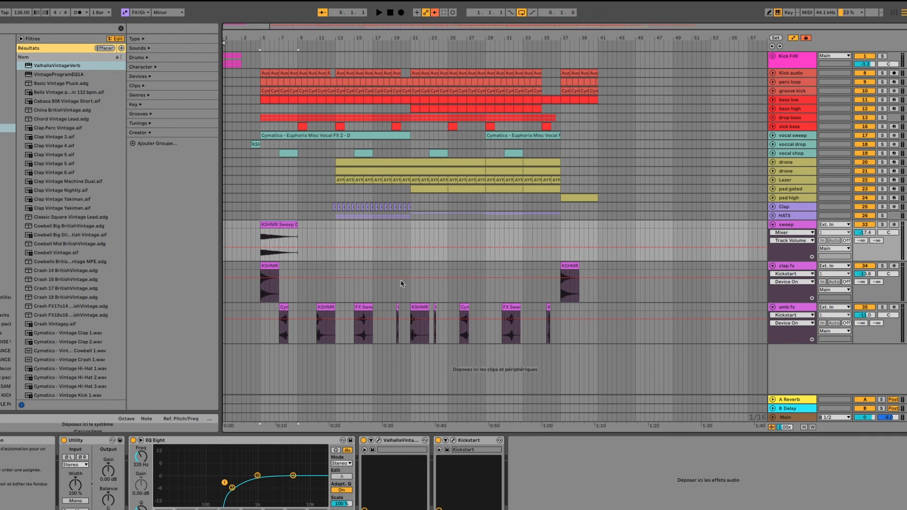
scroll(359, 287, up, 5)
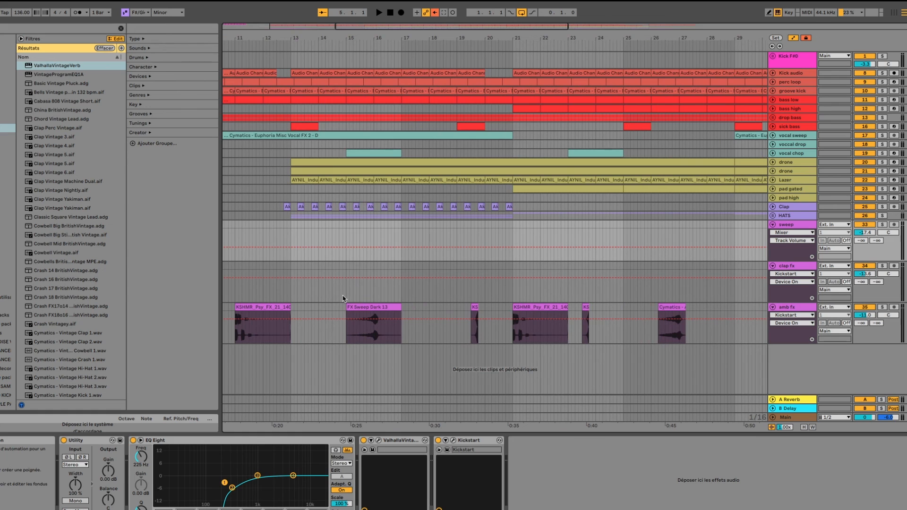
scroll(343, 298, down, 5)
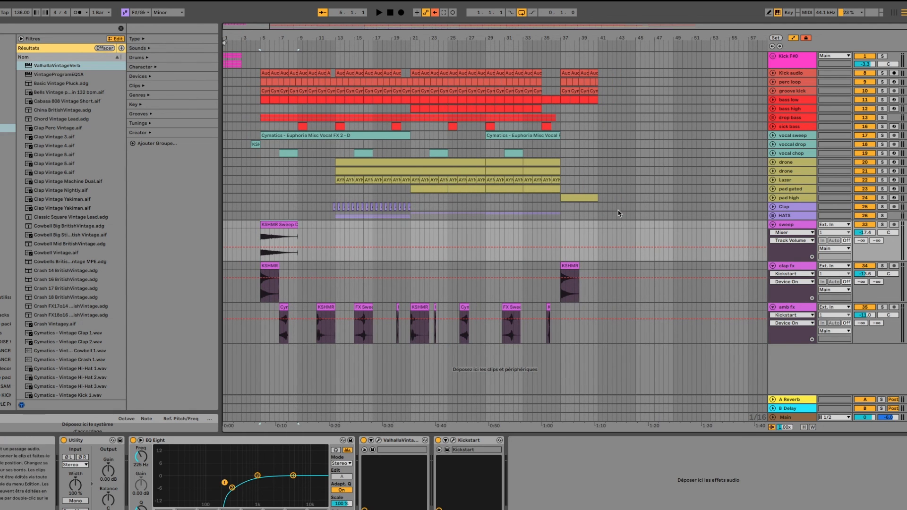
Solo the sweep track, audition its KSHMR Sweep Down clip from bar 5, and select its ValhallaVintageVerb.
click(883, 225)
key(space)
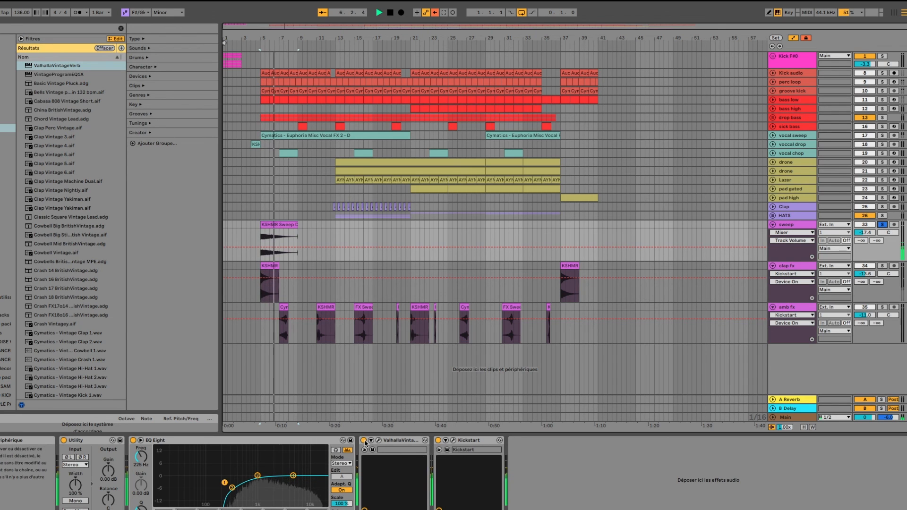
click(391, 443)
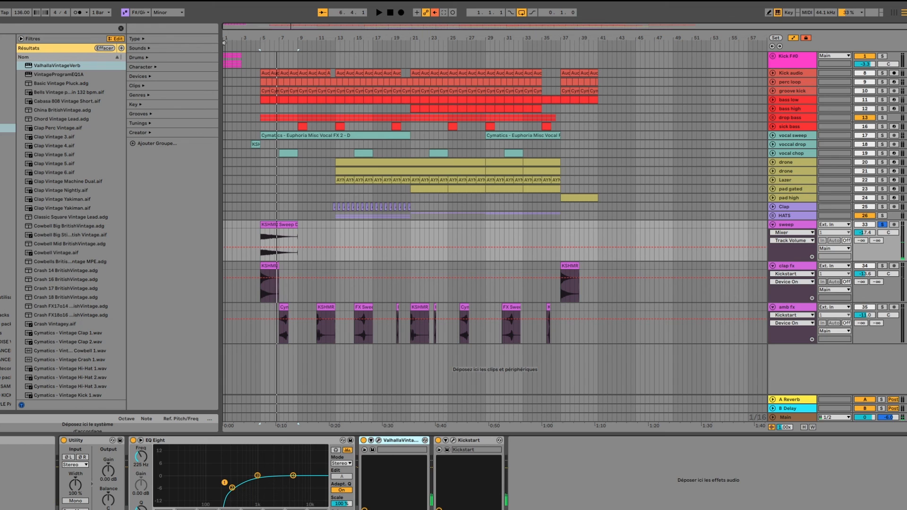
Solo the clap fx track, audition its KSHMR clip from bar 5, and replay it with the sweep track soloed as well.
click(881, 266)
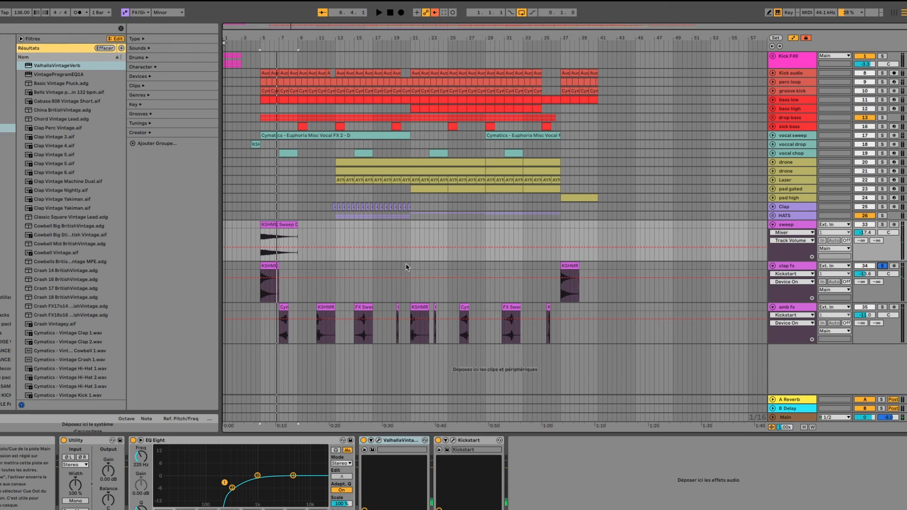
click(270, 265)
key(space)
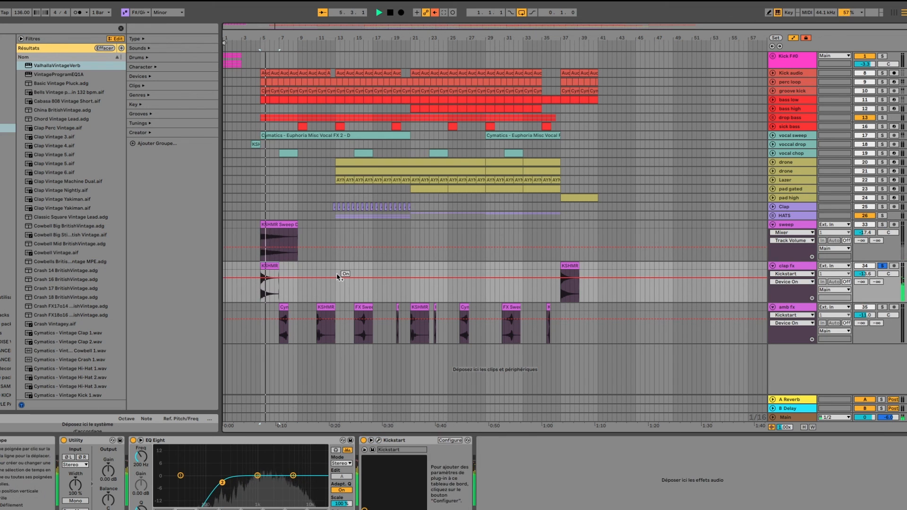
ctrl+click(881, 224)
key(space)
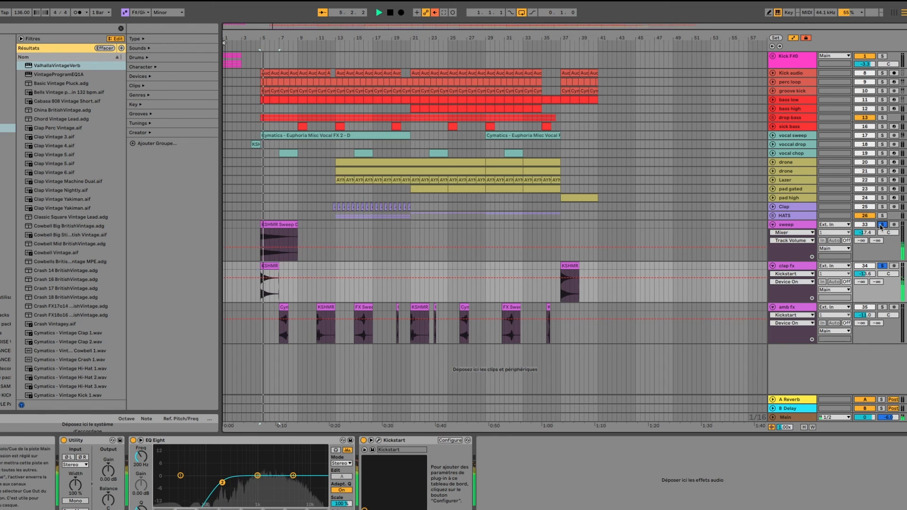
key(space)
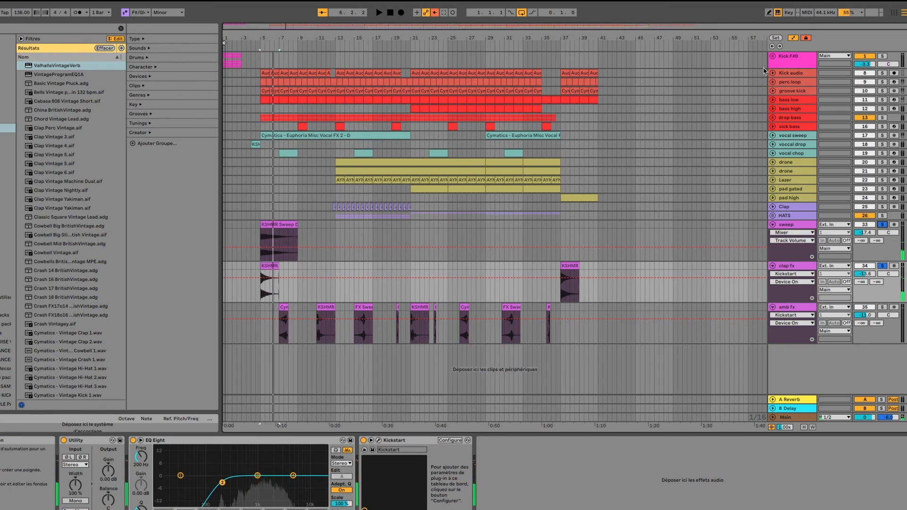
Hide and restore the automation view, audition the sweep and clap fx tracks together from bar 5, and clear their solos.
key(a)
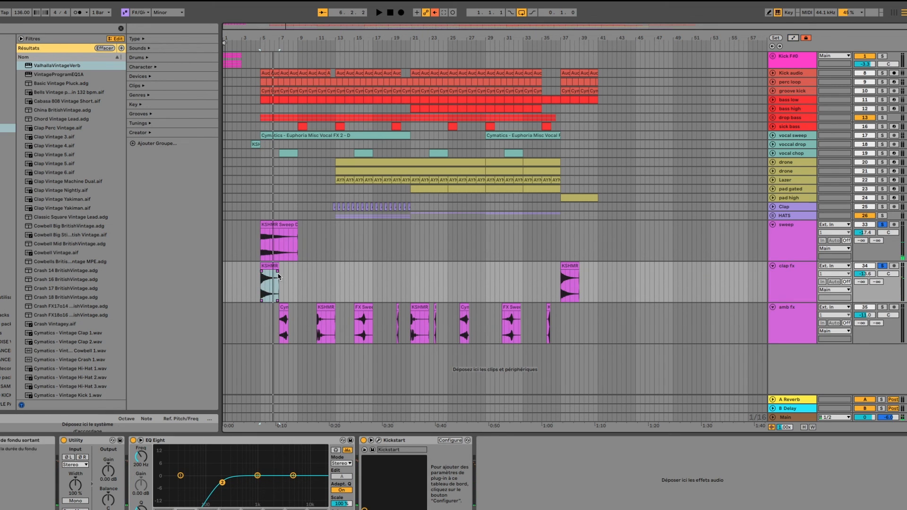
click(795, 38)
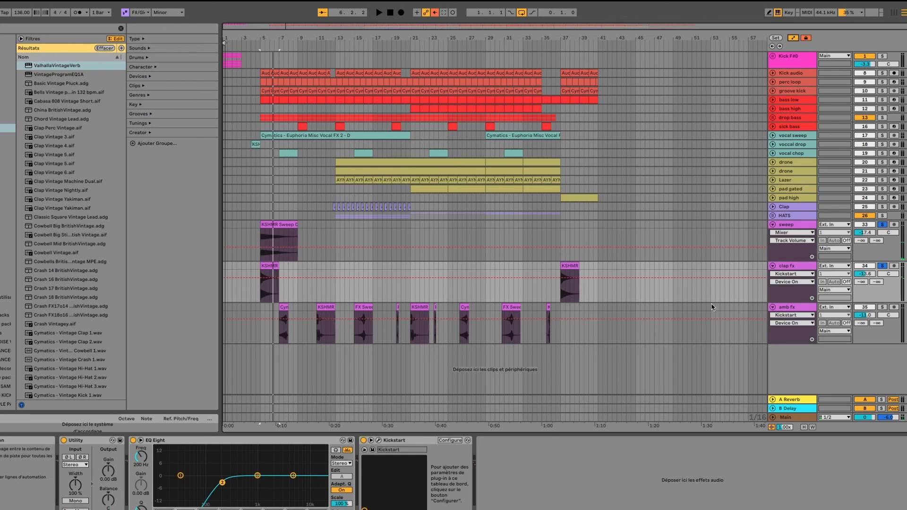
key(space)
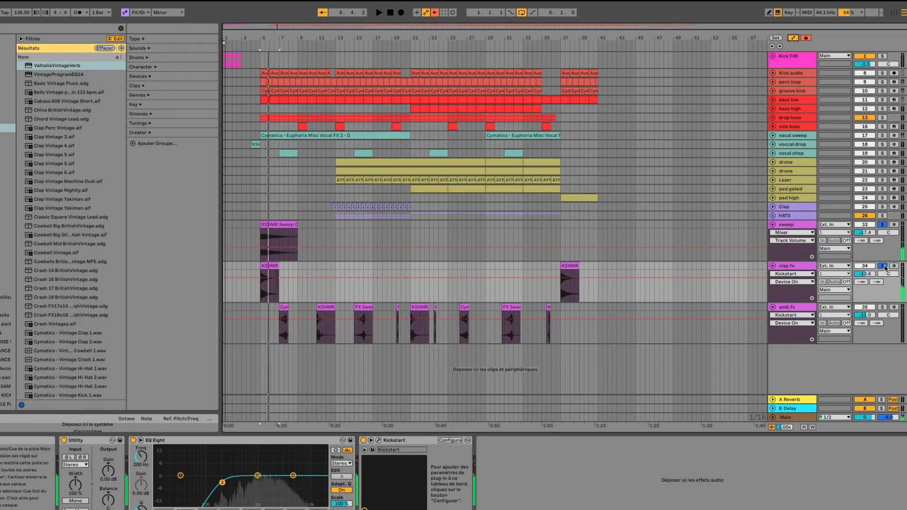
click(882, 266)
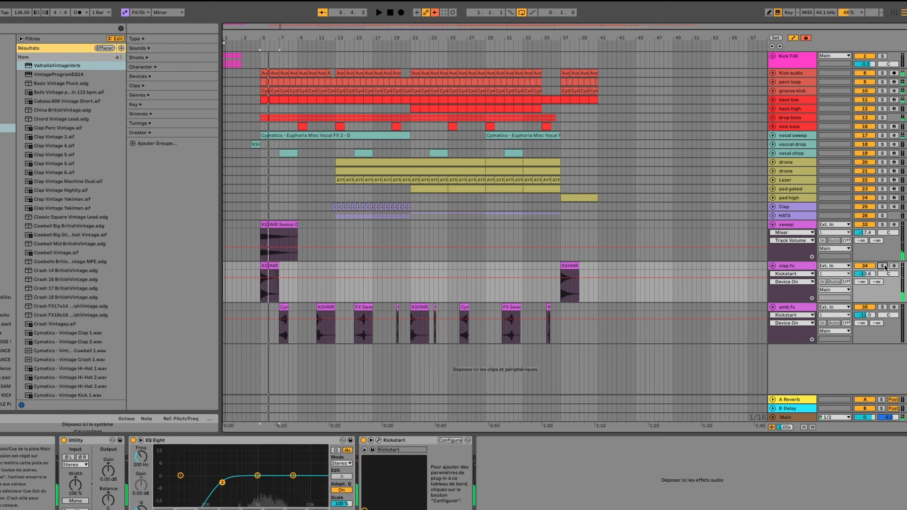
Solo the amb fx track, fold the clap fx and sweep tracks, and examine the ValhallaVintageVerb settings on amb fx.
click(285, 307)
click(882, 307)
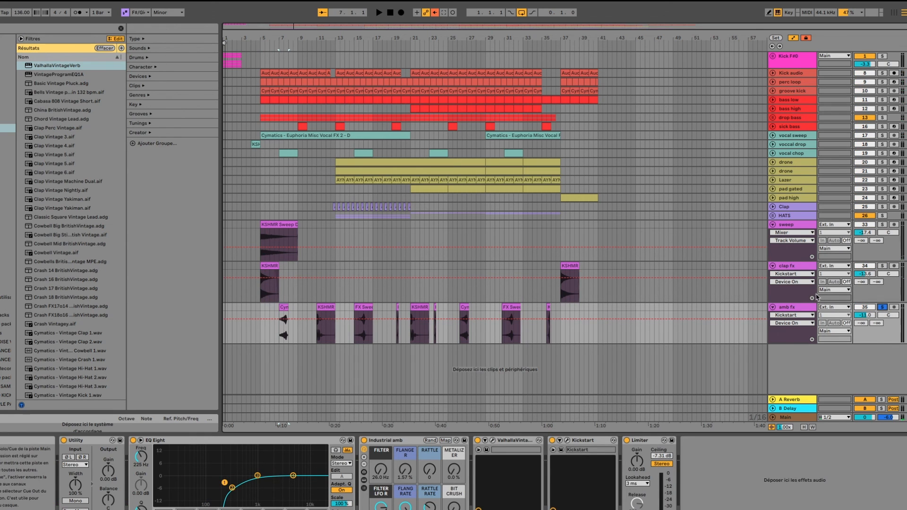
click(773, 267)
click(772, 225)
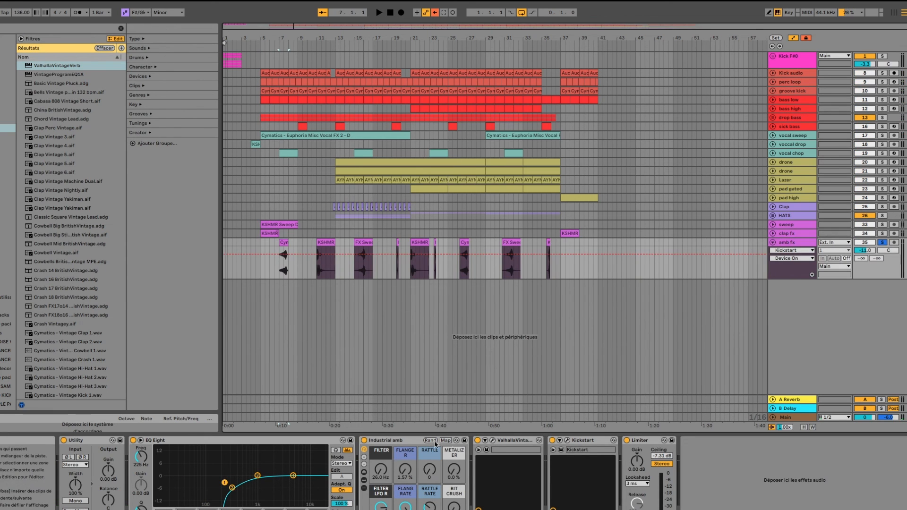
click(492, 440)
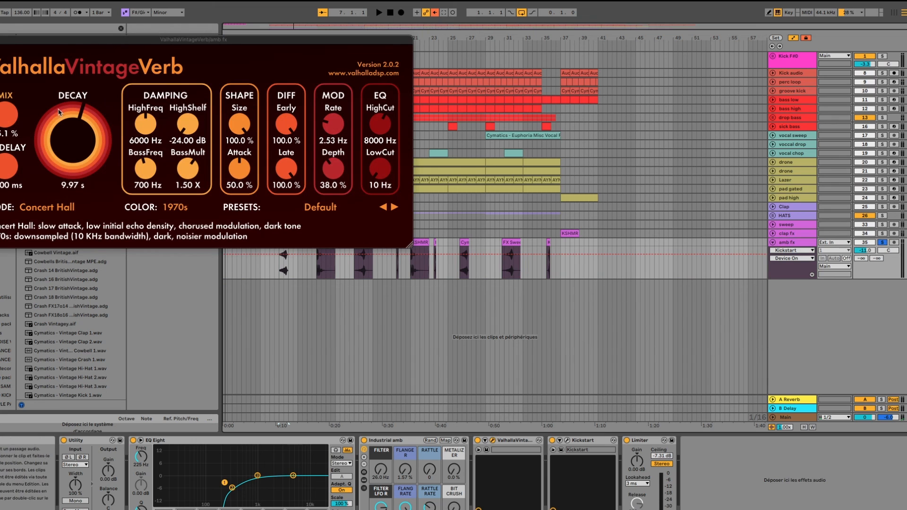
click(0, 39)
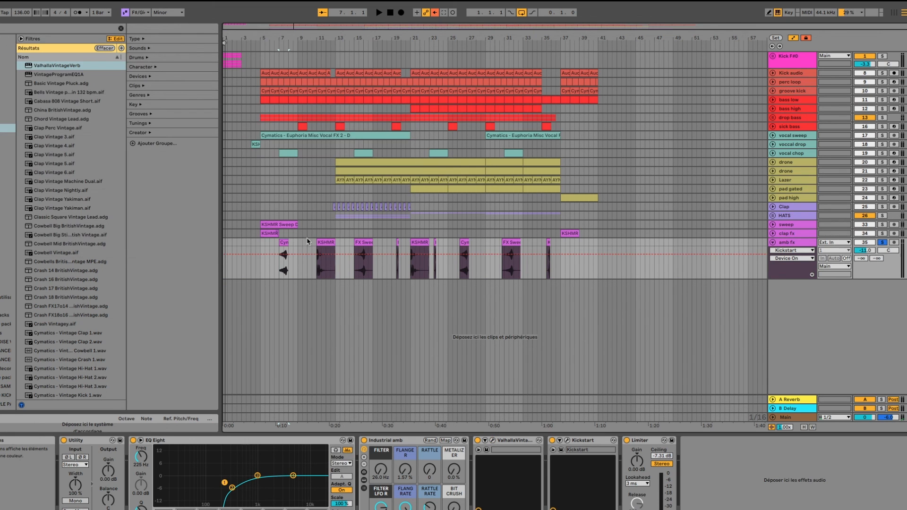
Audition the amb fx clips one at a time: KSHMR_Psy_FX_21_140_F at bar 11, Cymatics Astro FX at bar 7, and FX Sweep Dark 13 at bar 15.
scroll(283, 242, up, 5)
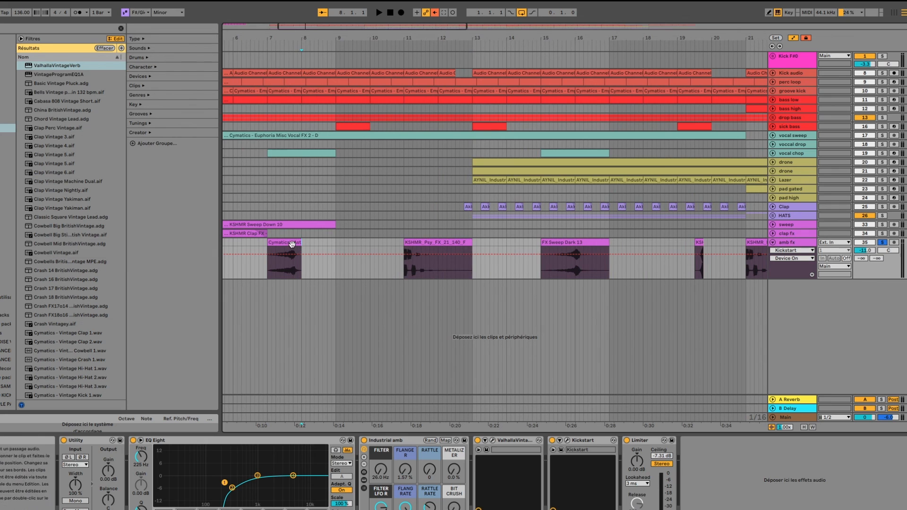
click(418, 240)
key(space)
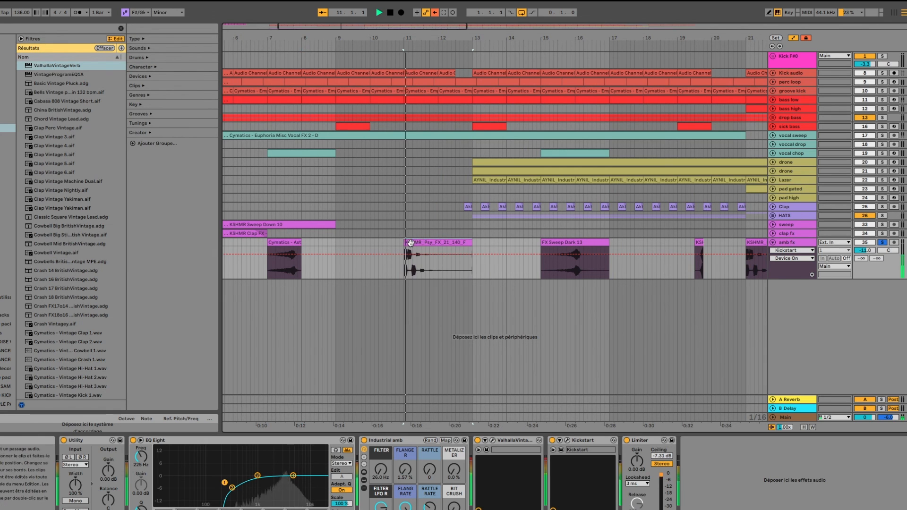
key(space)
click(280, 240)
key(space)
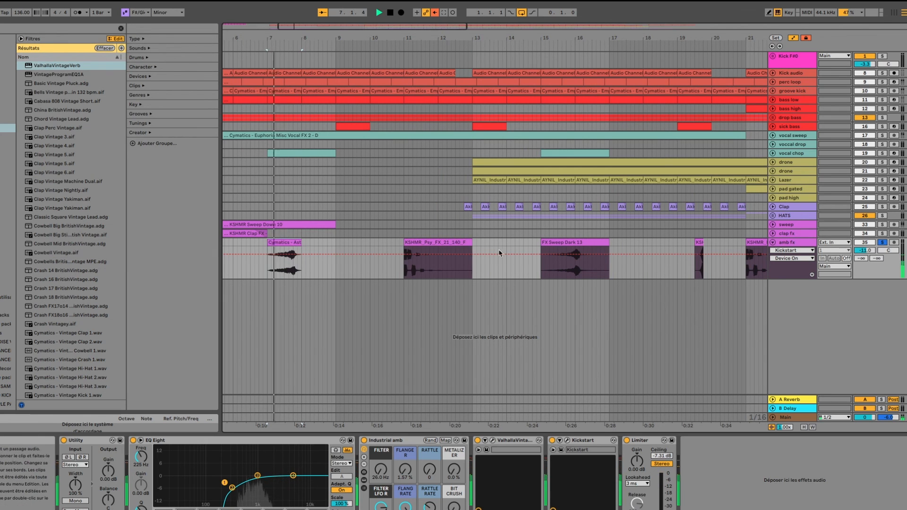
click(563, 241)
key(space)
key(space)
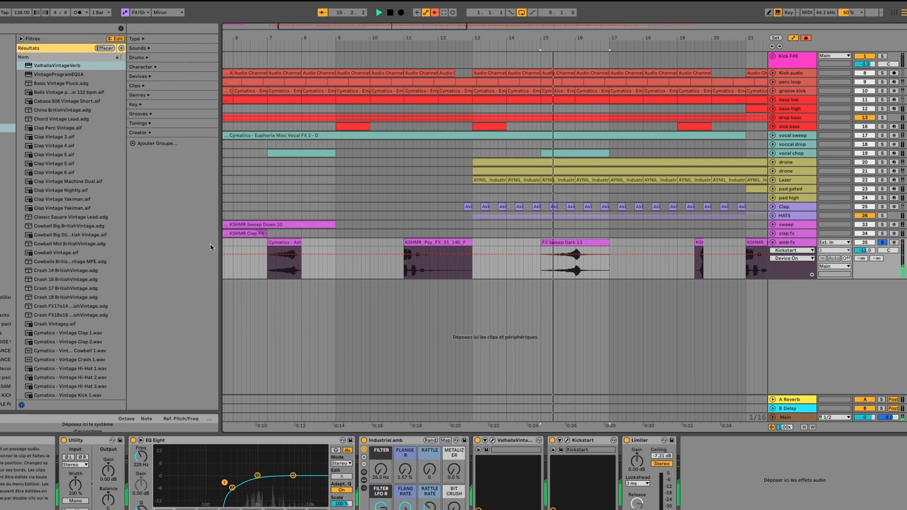
key(space)
Examine the sample and pitch settings of the amb fx clips from bar 7 through bar 31, and return to the track's devices.
double_click(295, 242)
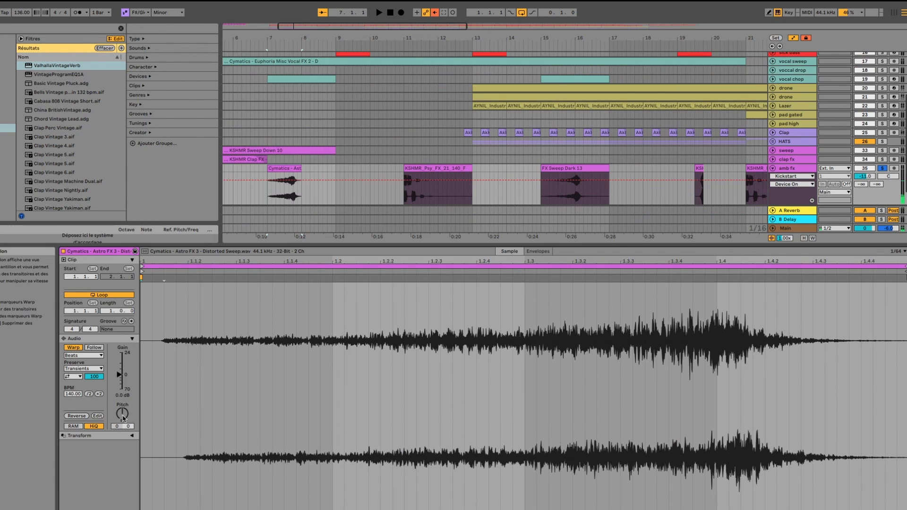
click(438, 169)
click(567, 168)
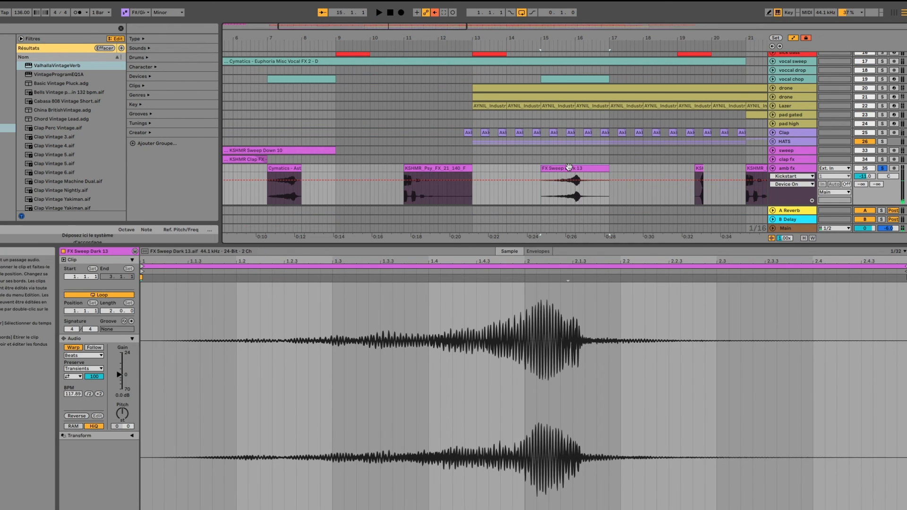
scroll(567, 167, right, 5)
click(566, 167)
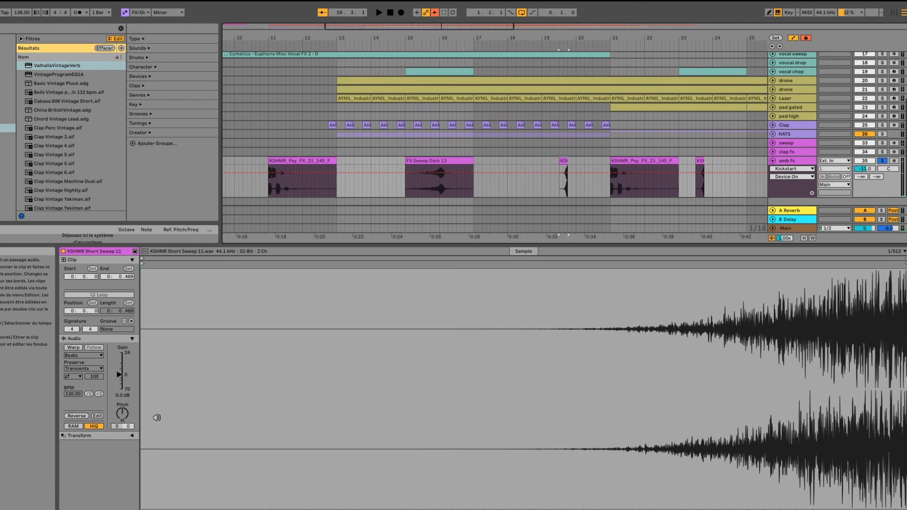
click(654, 165)
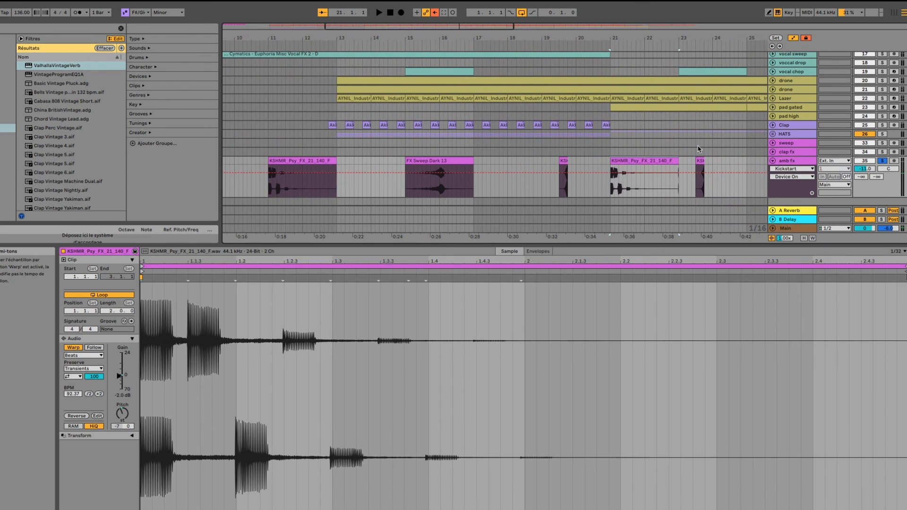
click(698, 164)
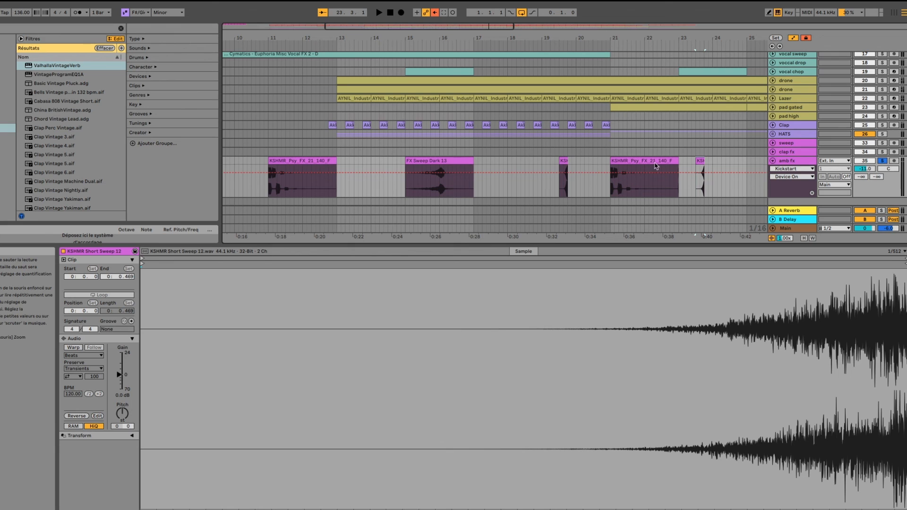
scroll(700, 152, down, 3)
click(509, 164)
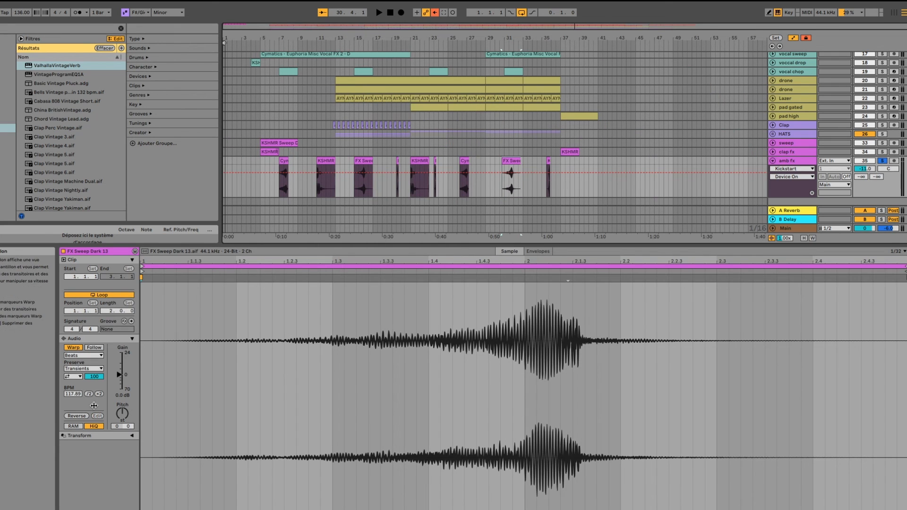
click(800, 162)
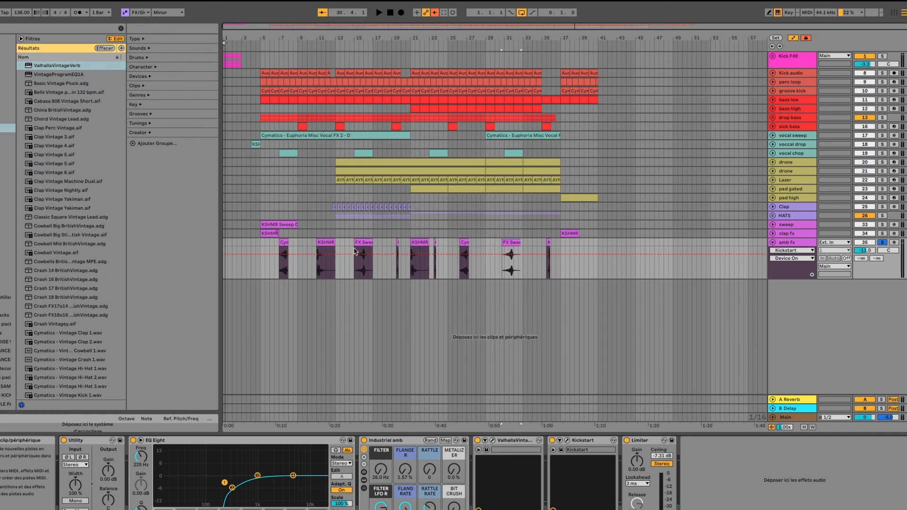
Compare the amb fx clips by ear, playing the KSHMR Psy FX clips at bars 11 and 21 and FX Sweep Dark 13 at bar 15.
click(284, 243)
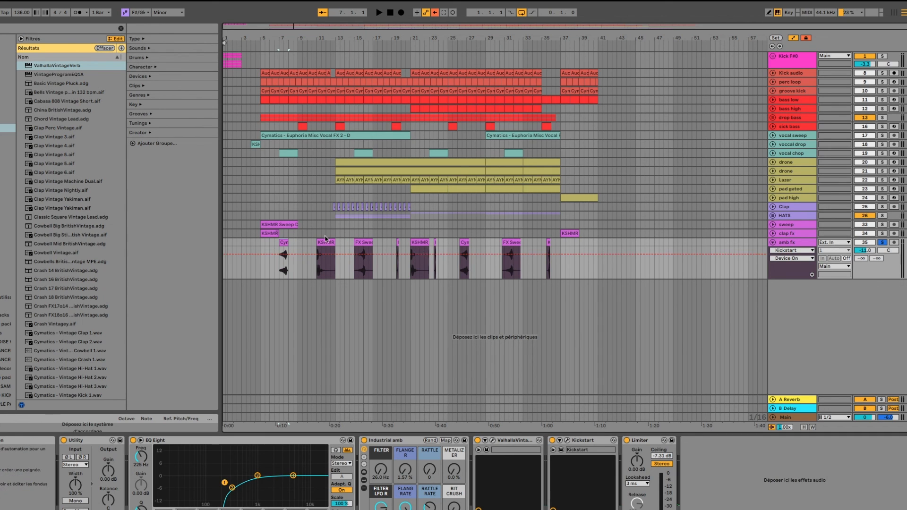
click(330, 252)
key(space)
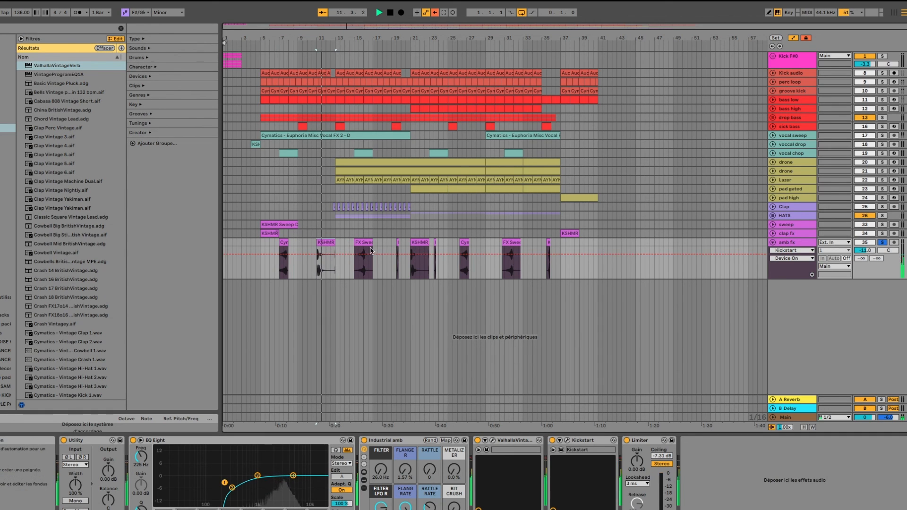
key(space)
click(428, 245)
key(space)
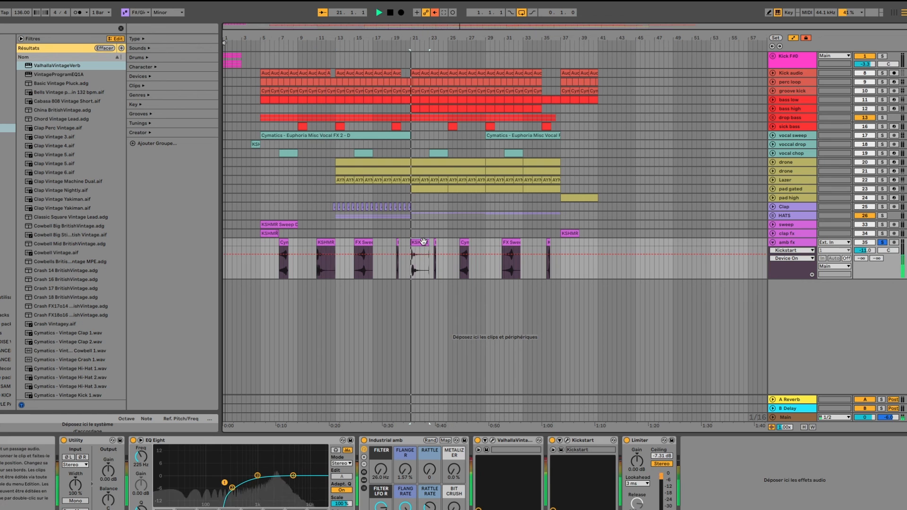
click(364, 241)
key(space)
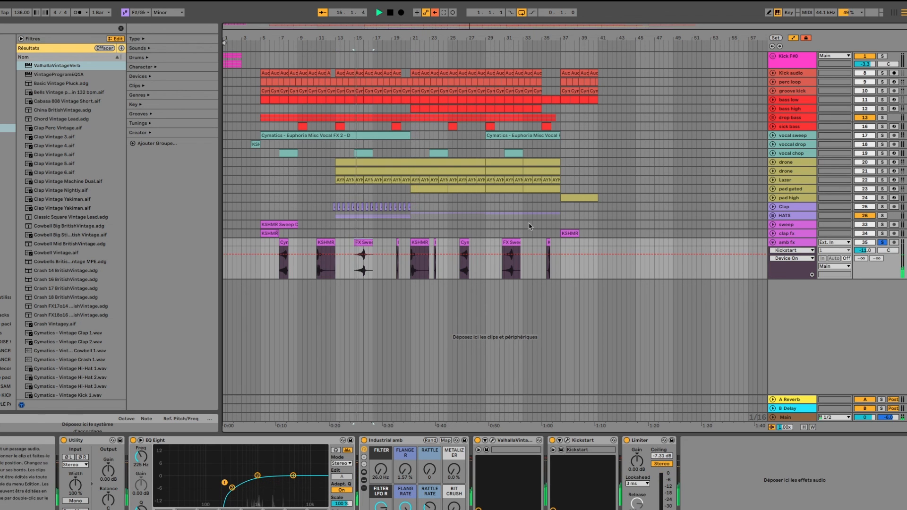
key(space)
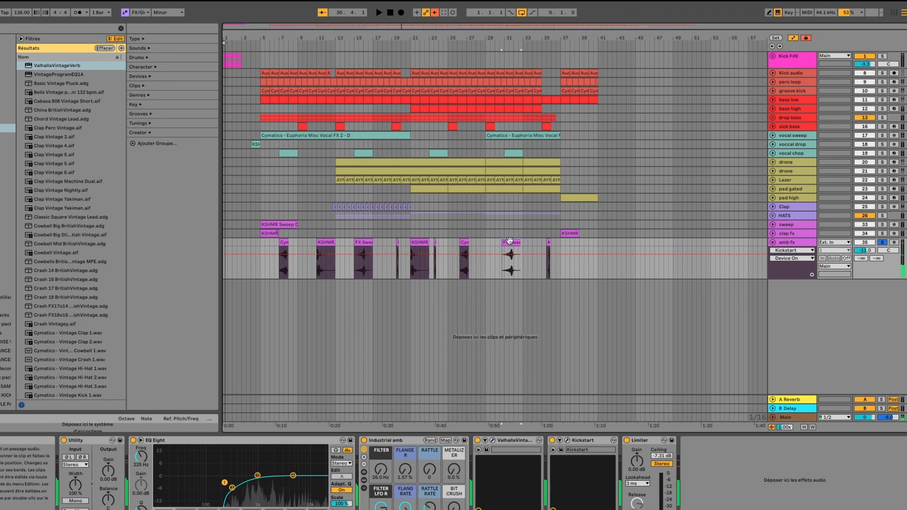
Transpose the second FX Sweep Dark 13 clip, just before bar 31, to -7 semitones and audition it.
double_click(509, 242)
drag(119, 417, 119, 425)
key(space)
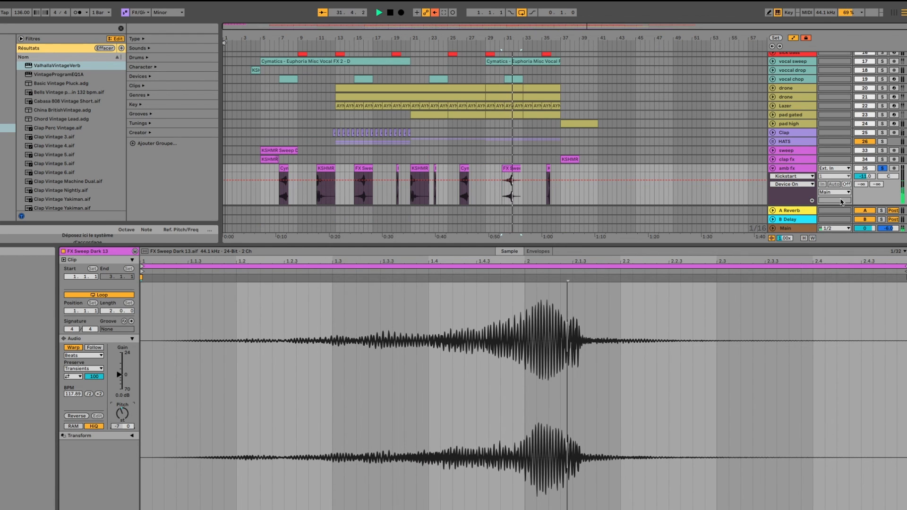
Fold the amb fx track, clear the solo, and play the whole drop from bar 4.
click(799, 162)
double_click(799, 168)
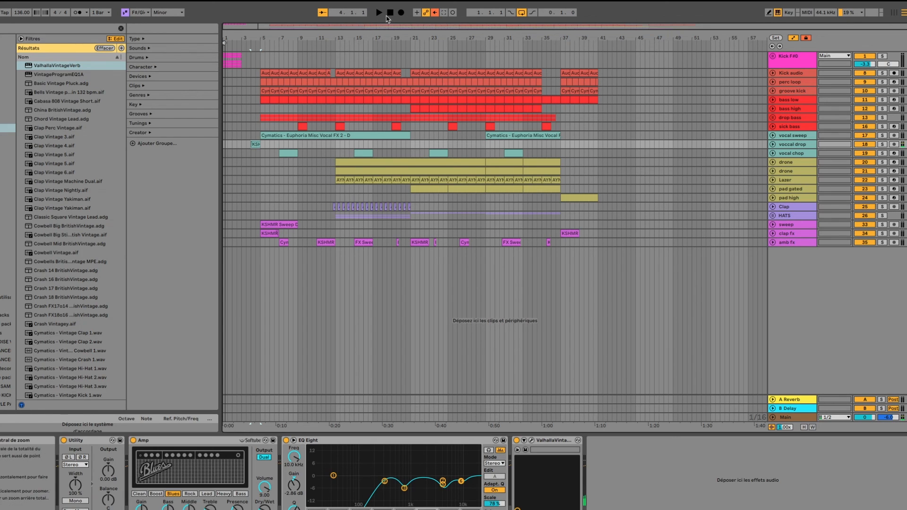
click(379, 13)
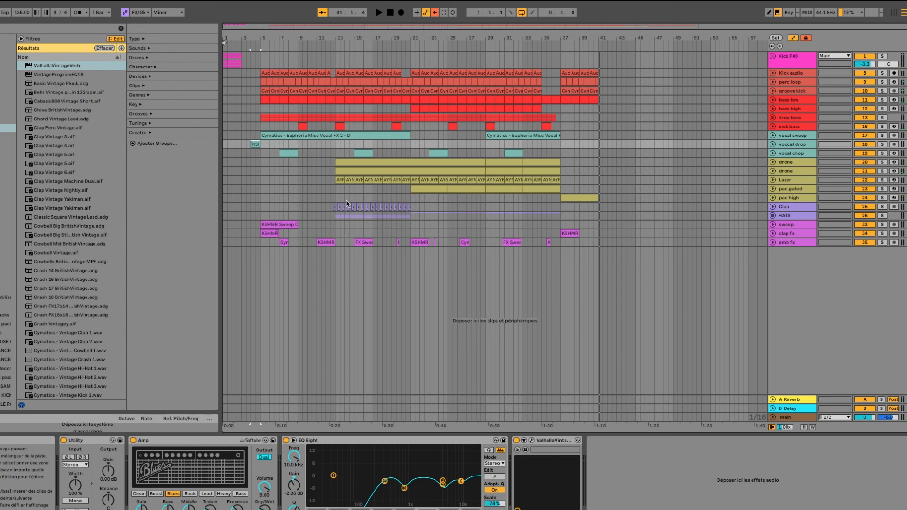
Examine the arrangement and devices of the drone, voccal drop and sick bass tracks between bars 13 and 25.
click(379, 162)
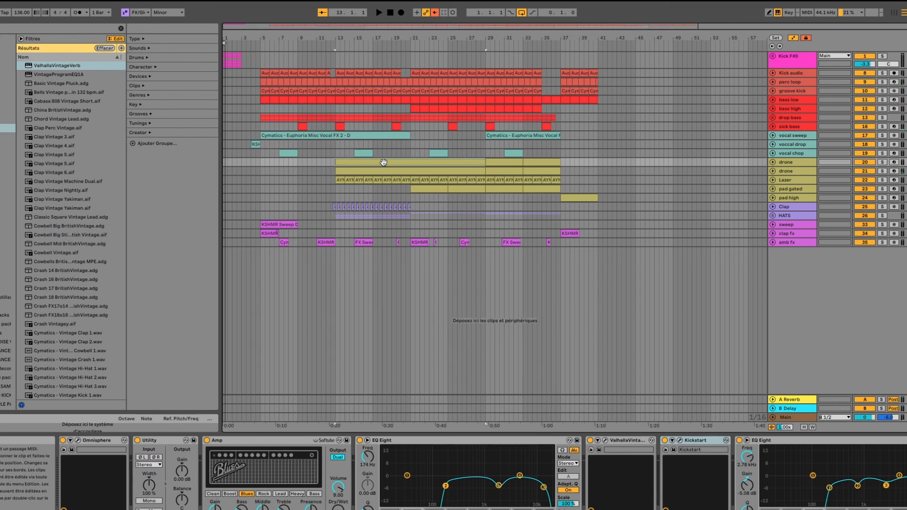
click(444, 171)
click(454, 163)
click(449, 146)
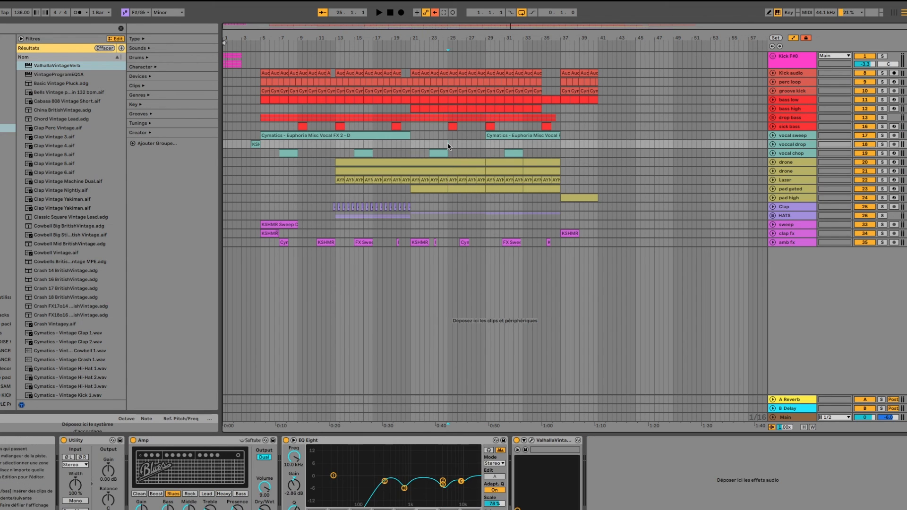
click(411, 129)
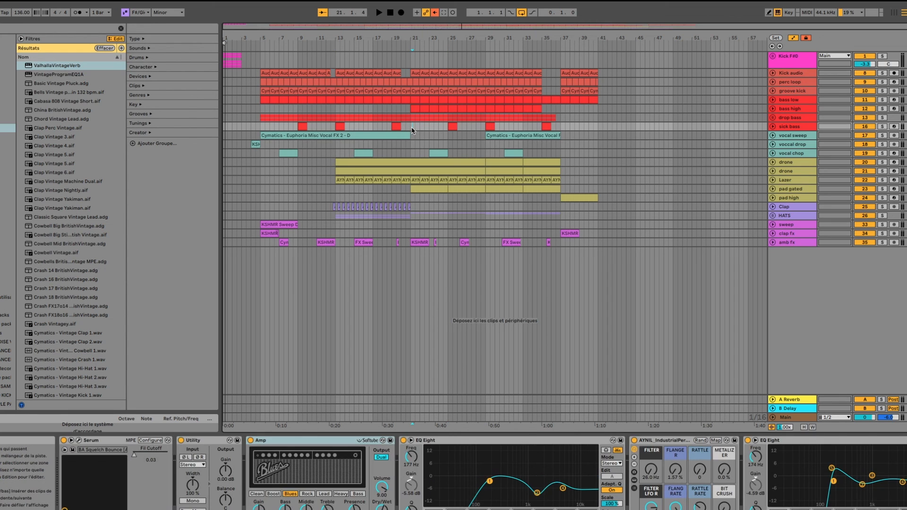